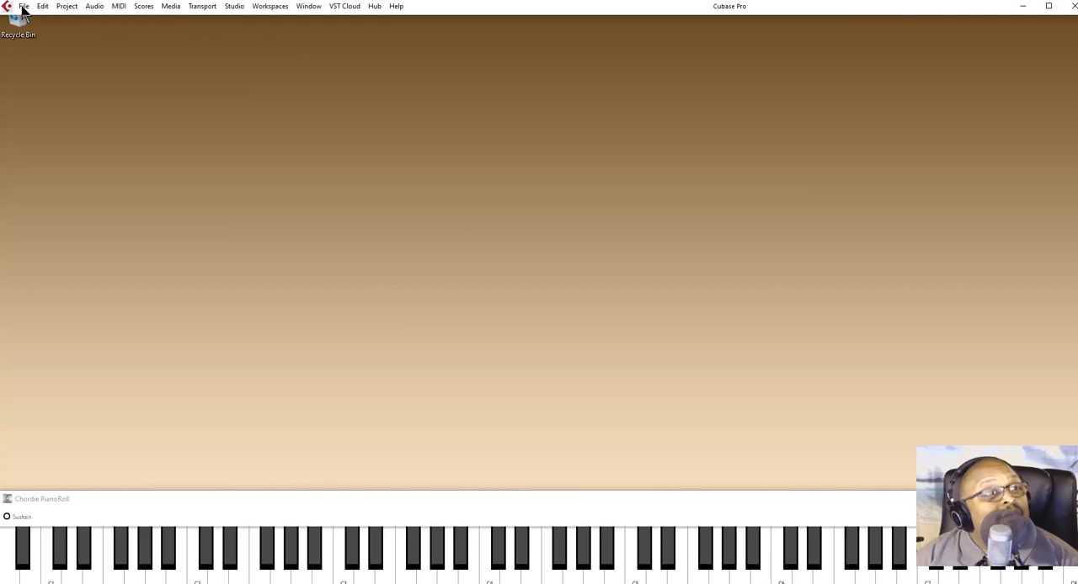
# - Start a new empty project, prompting for the project location
pyautogui.click(24, 7)
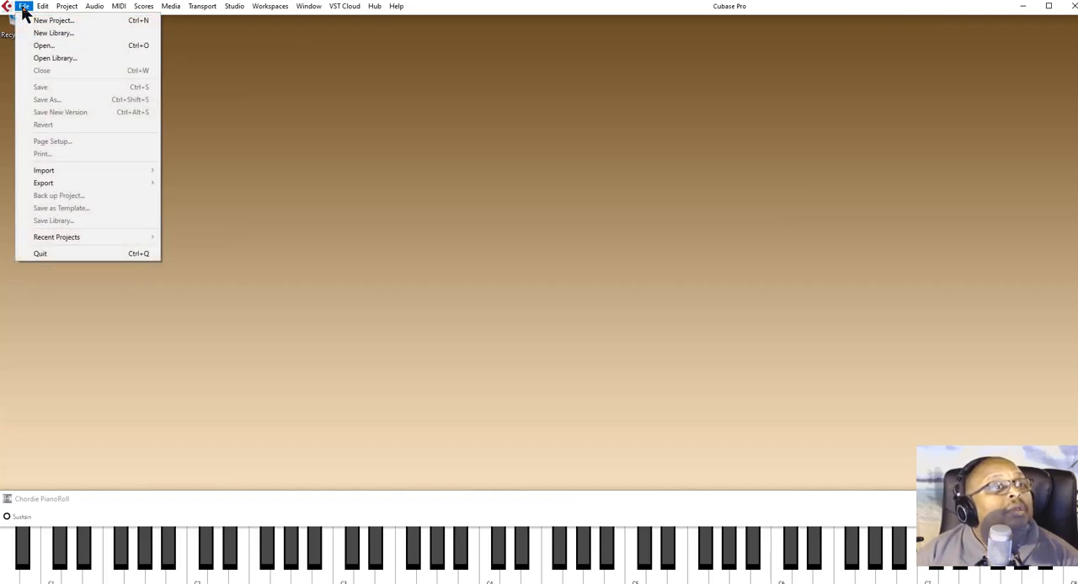
pyautogui.click(51, 20)
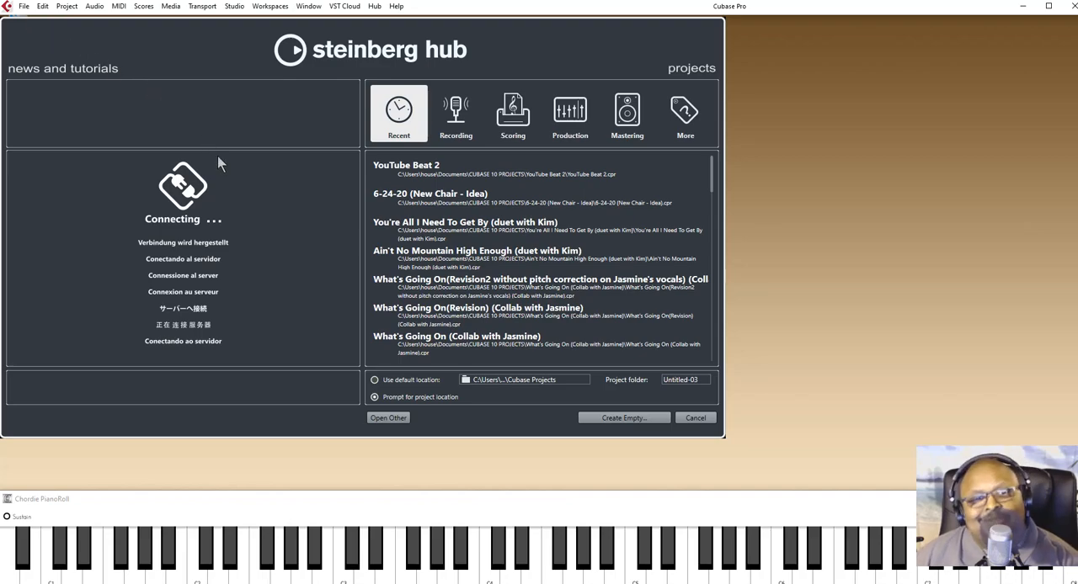
pyautogui.click(624, 418)
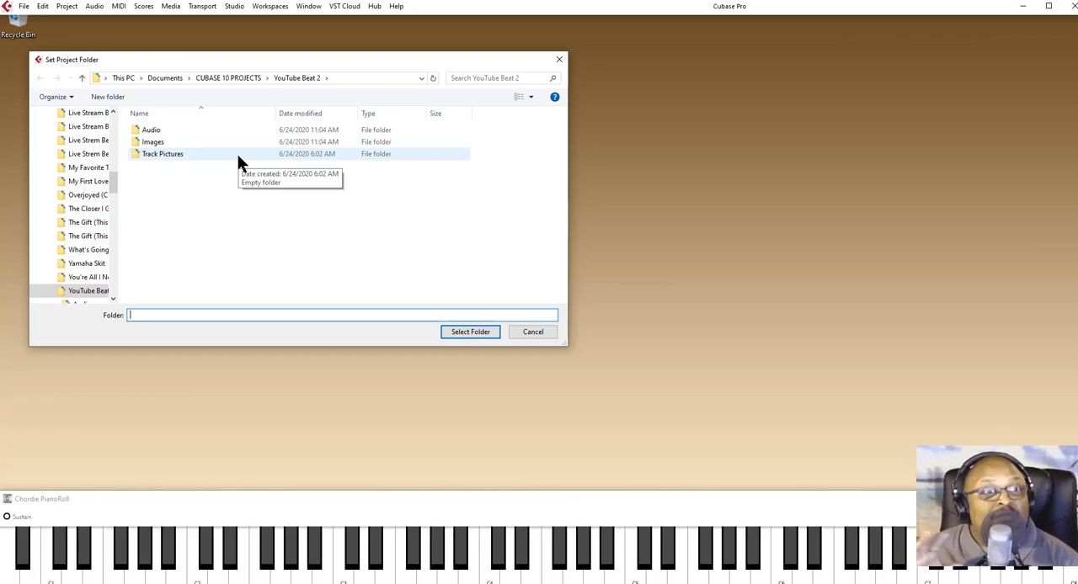
# - Create a new folder named YouTube Beat Cubase inside the CUBASE 10 PROJECTS folder
pyautogui.click(82, 77)
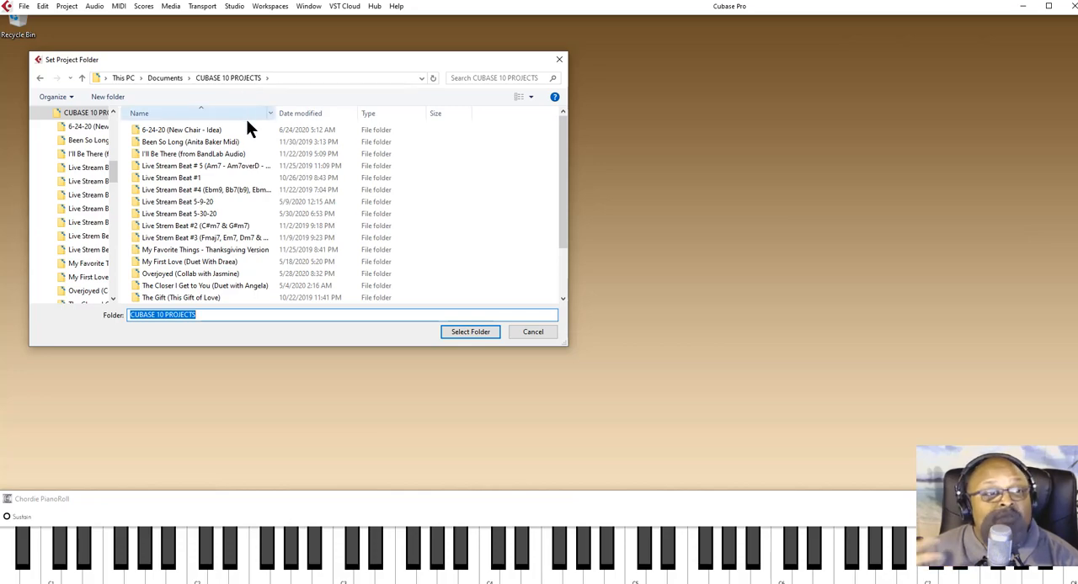
pyautogui.click(118, 99)
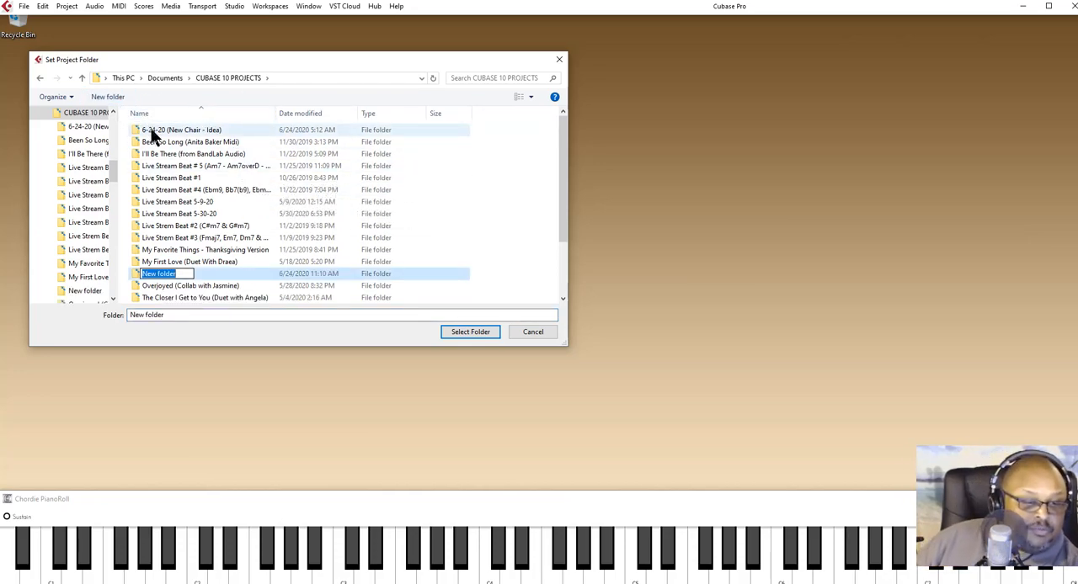
pyautogui.write('You')
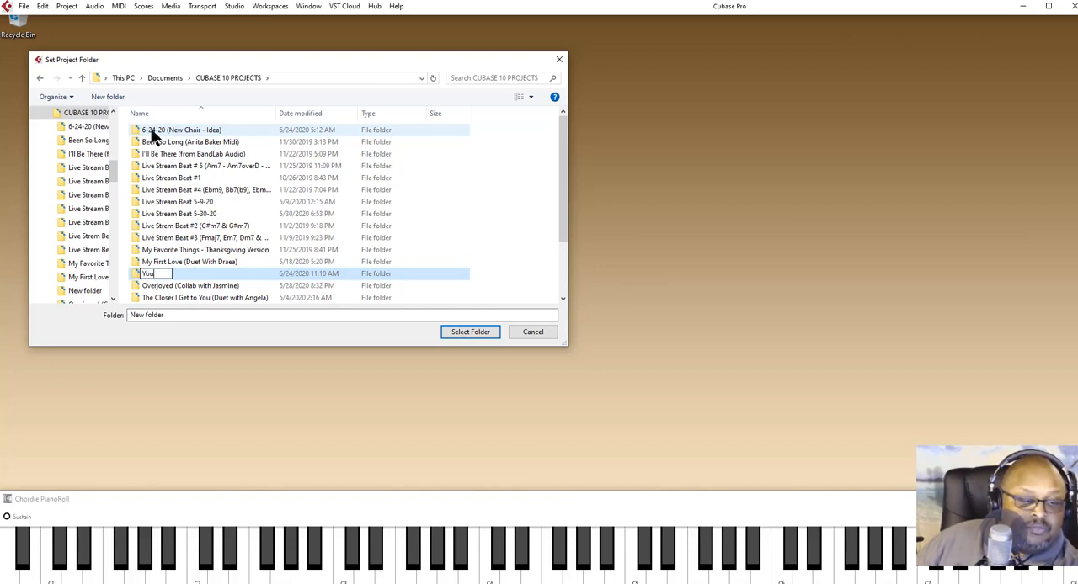
pyautogui.write('Tube')
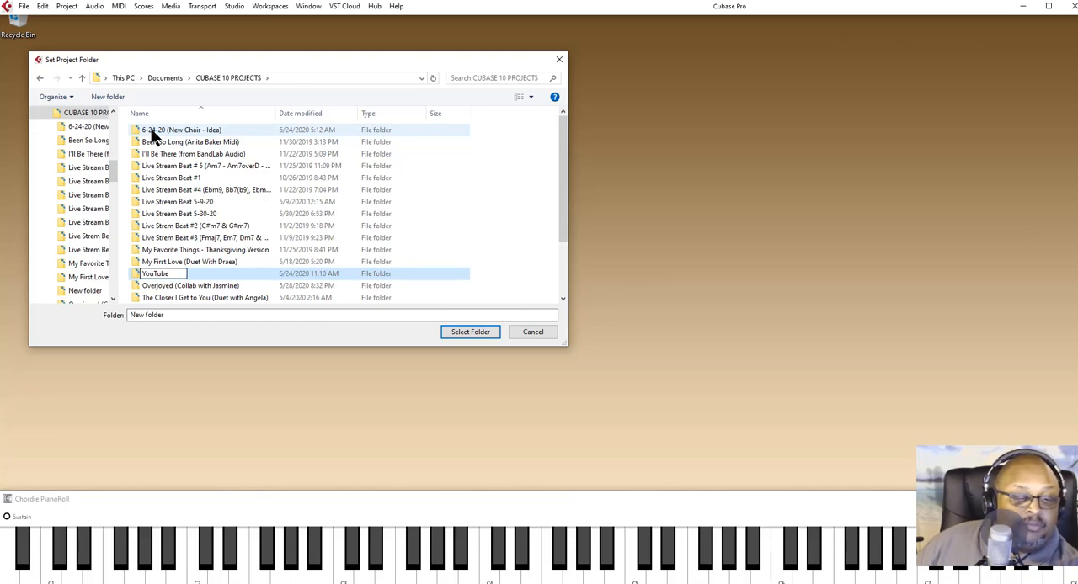
pyautogui.write('Beat Cubase')
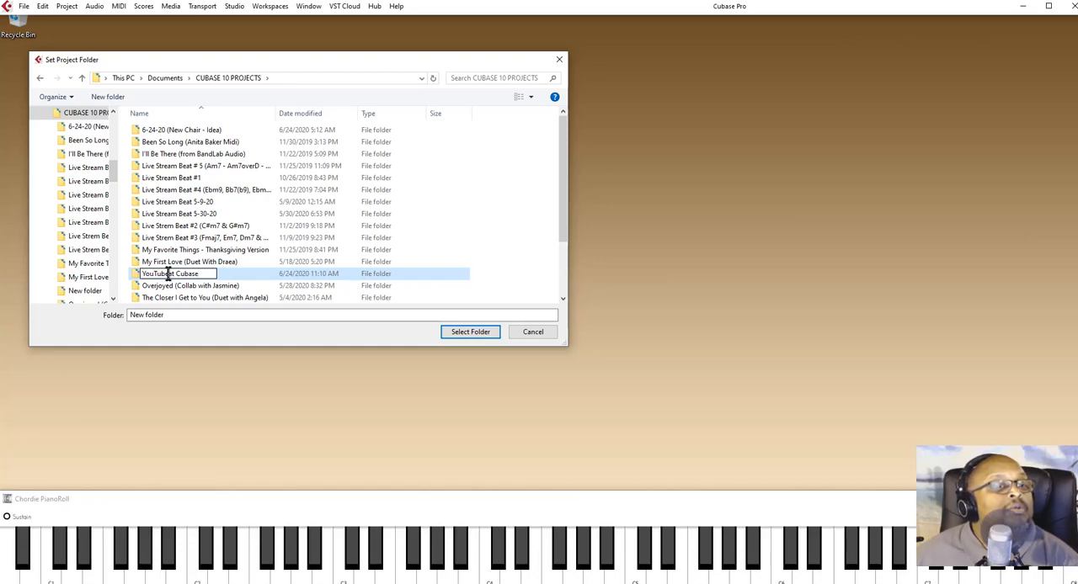
pyautogui.write('B')
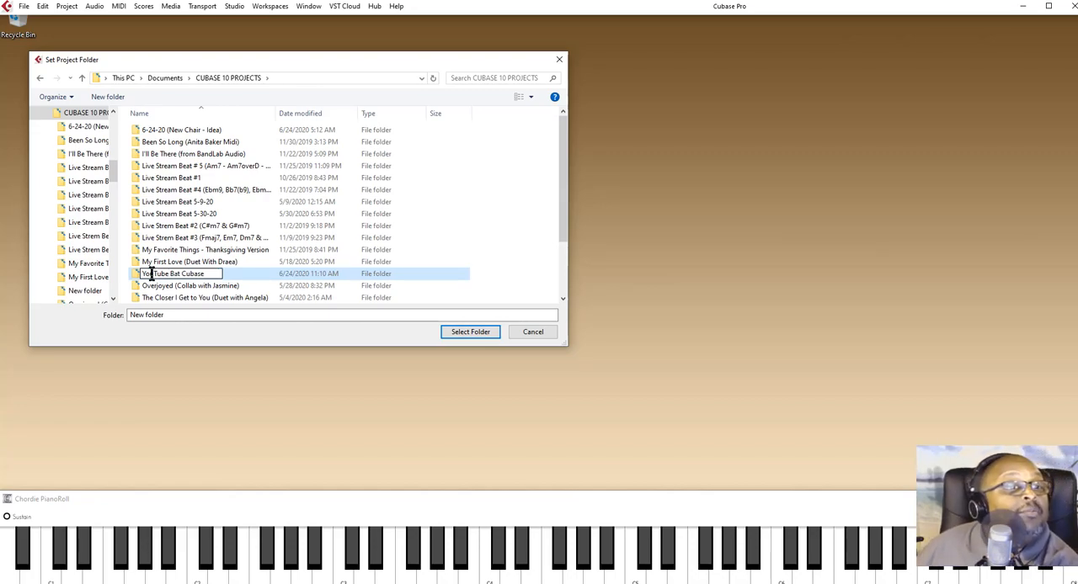
pyautogui.press('Left')
pyautogui.write('e')
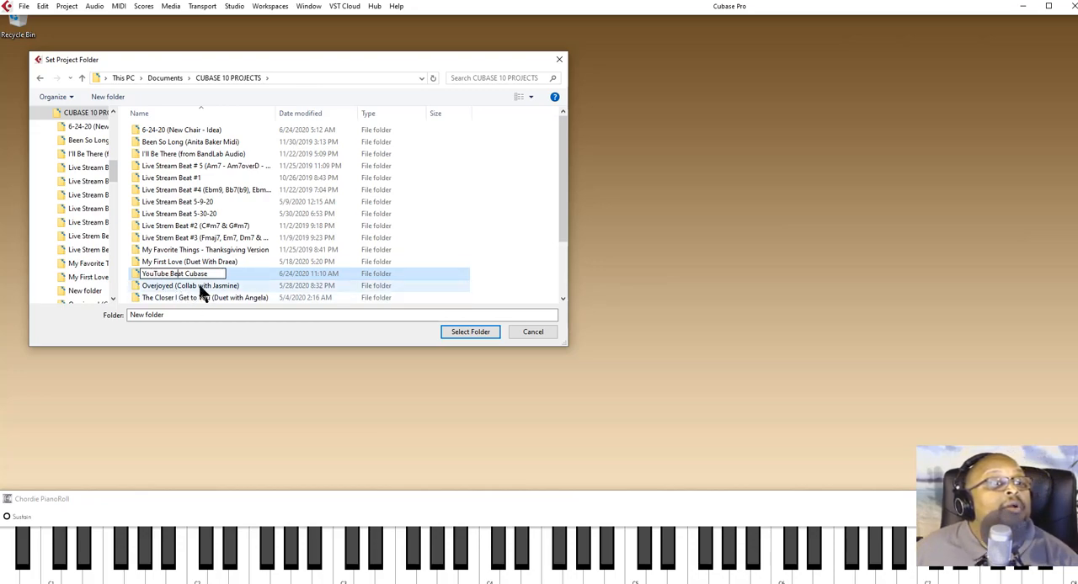
# - Copy the new folder's full name to the clipboard and finish naming the folder
pyautogui.moveTo(213, 272); pyautogui.dragTo(139, 283)
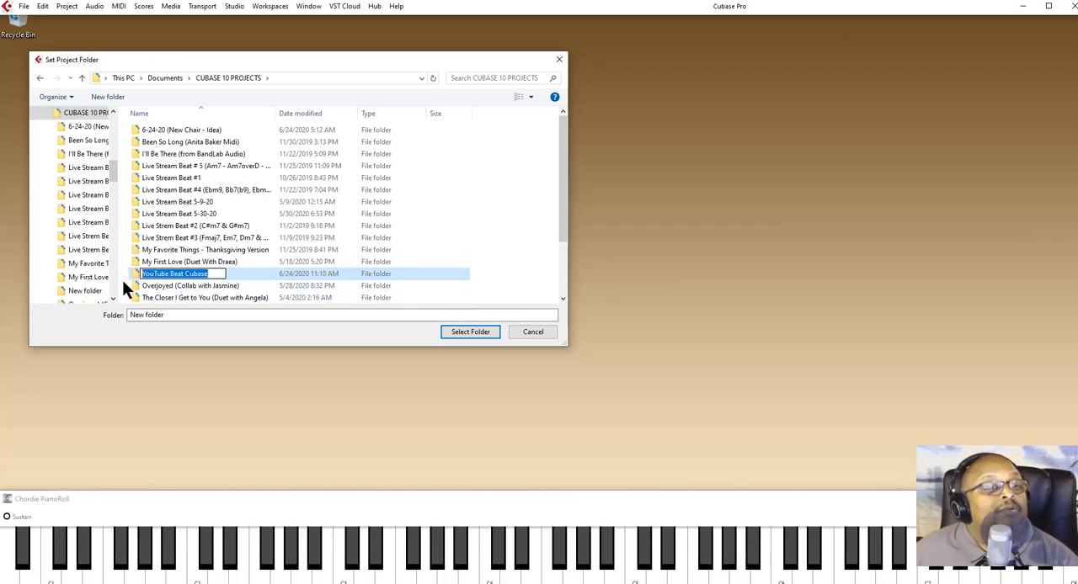
pyautogui.rightClick(165, 276)
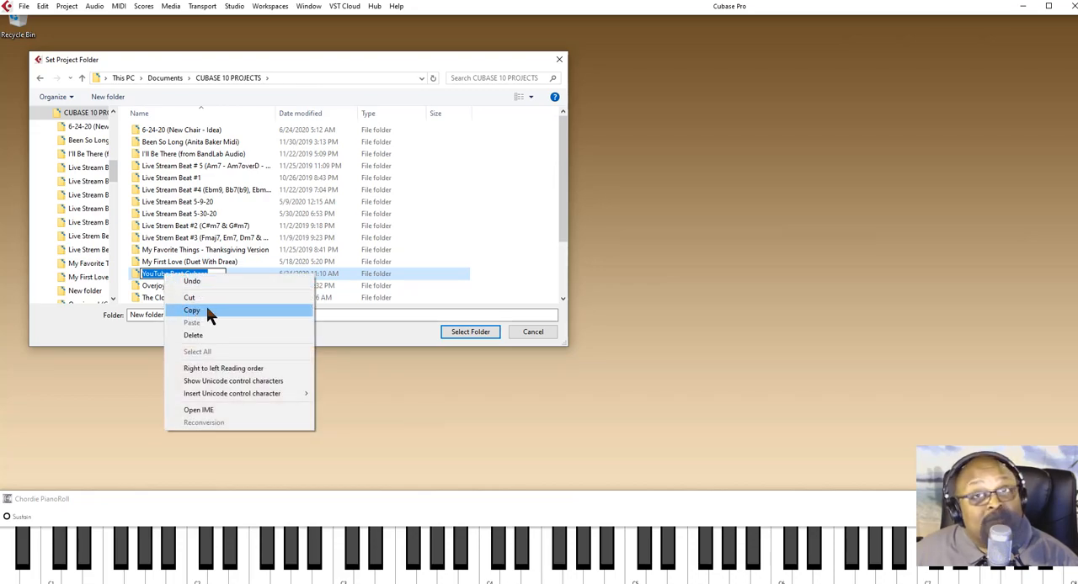
pyautogui.click(207, 310)
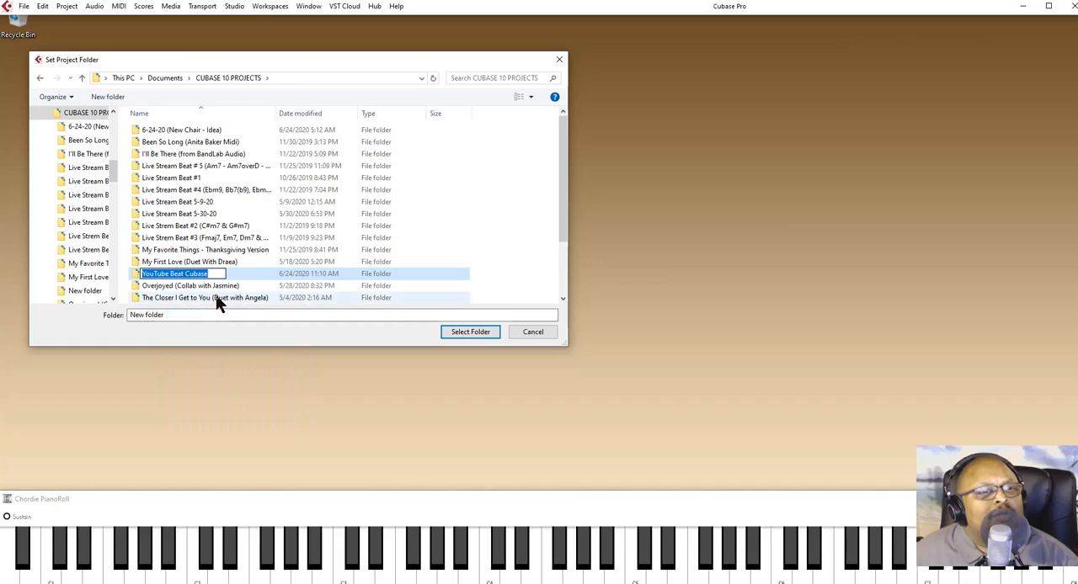
pyautogui.click(246, 260)
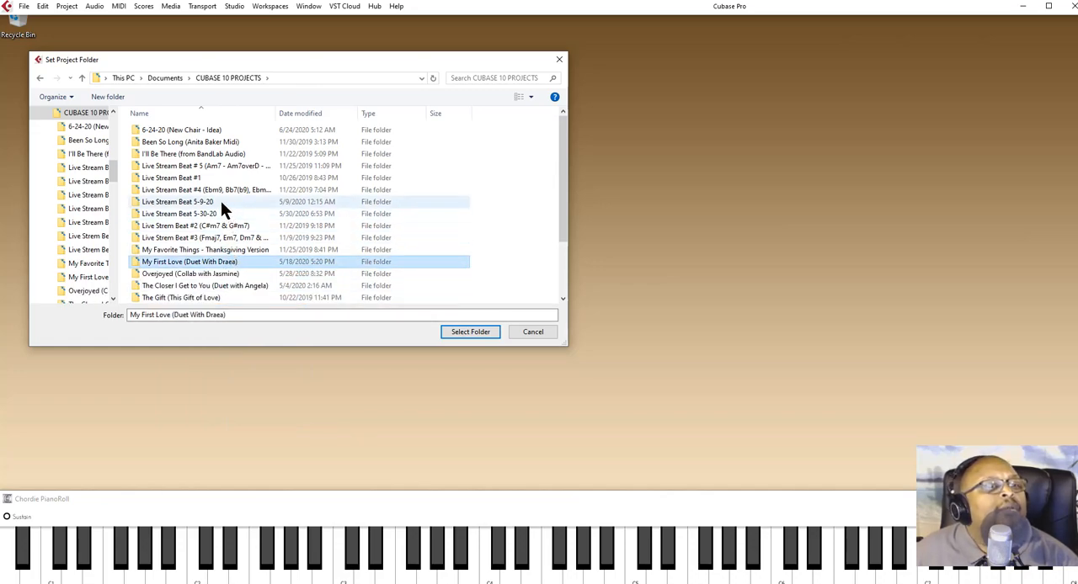
# - Set the YouTube Beat Cubase folder as the location of the new project
pyautogui.scroll(-1, 221, 202)
pyautogui.scroll(-1, 222, 214)
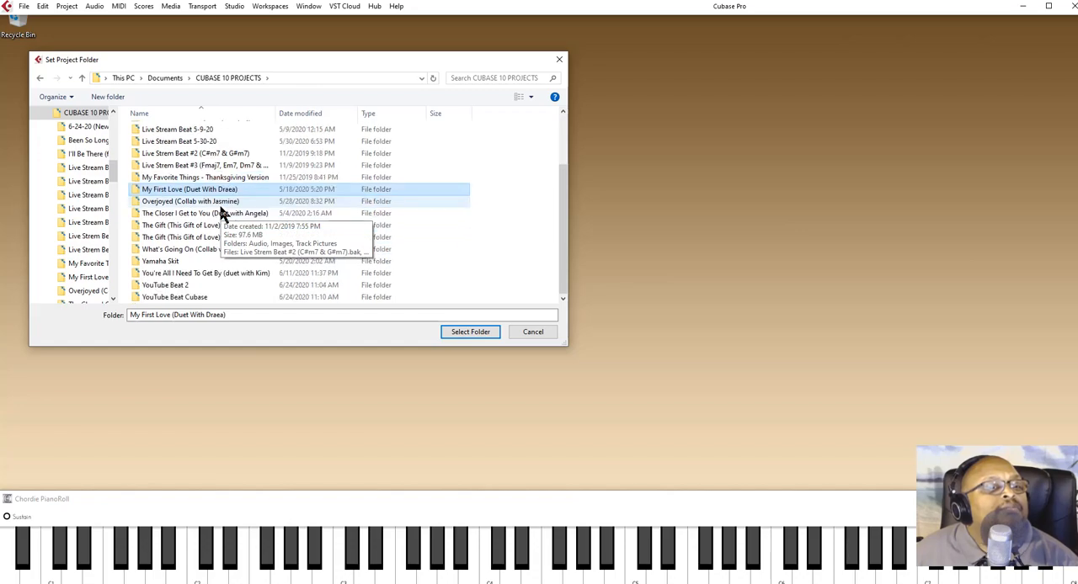
pyautogui.click(176, 295)
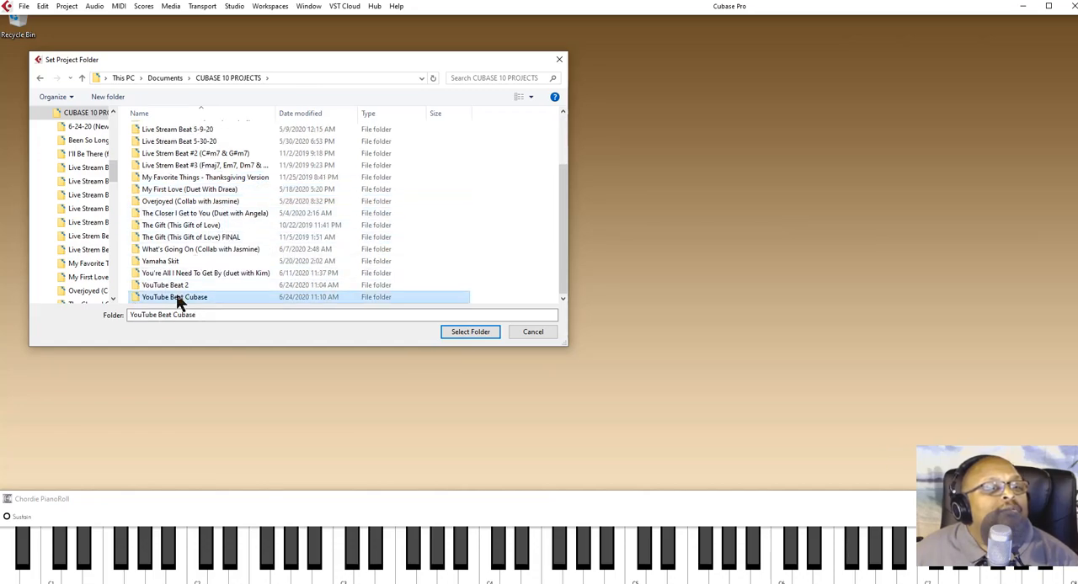
pyautogui.click(473, 333)
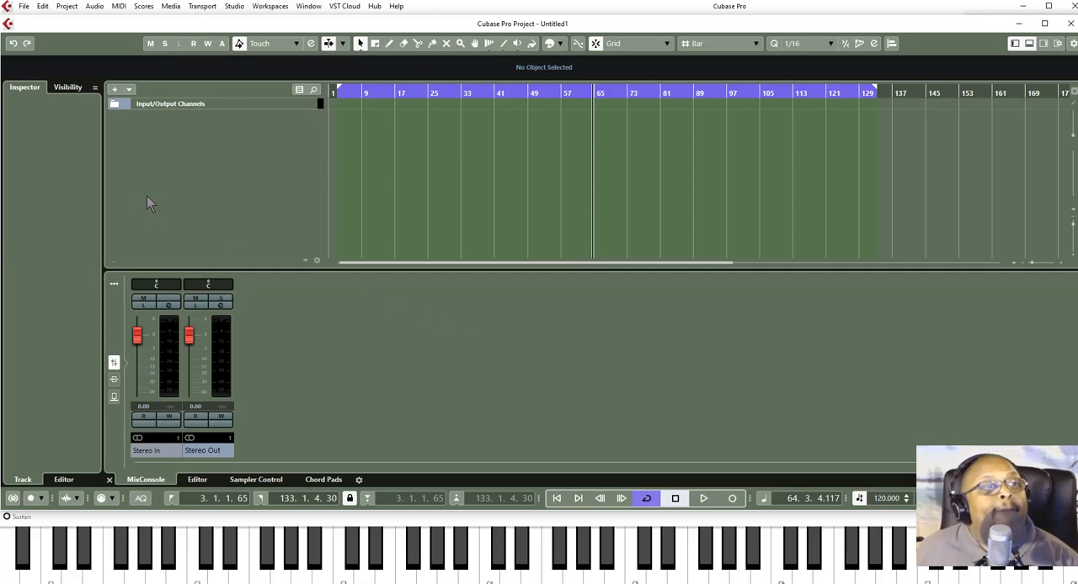
# - Save the project as YouTube Beat Cubase in its project folder, reusing the copied folder name
pyautogui.click(25, 7)
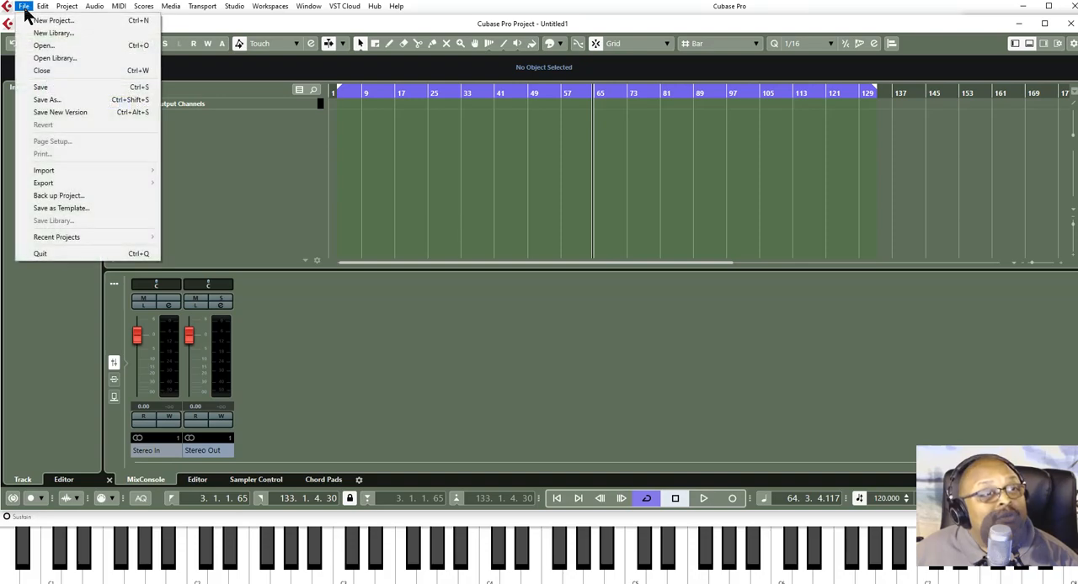
pyautogui.click(38, 99)
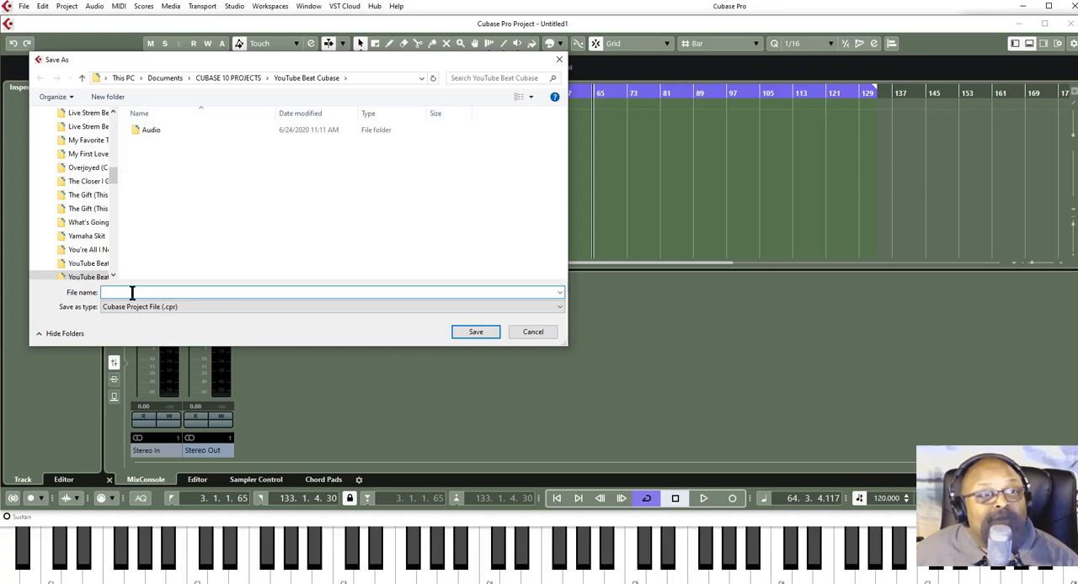
pyautogui.rightClick(127, 292)
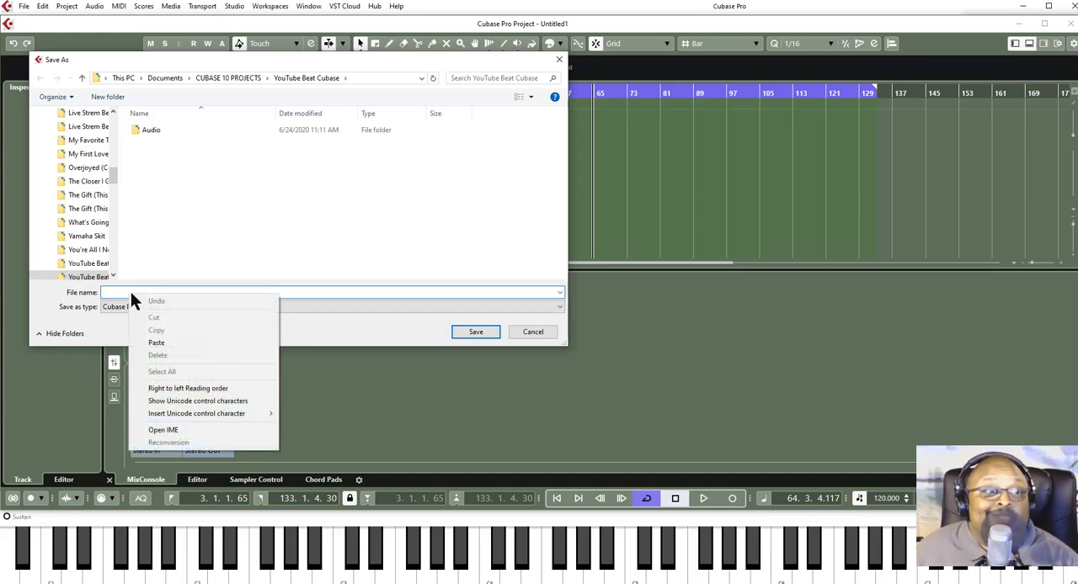
pyautogui.click(160, 342)
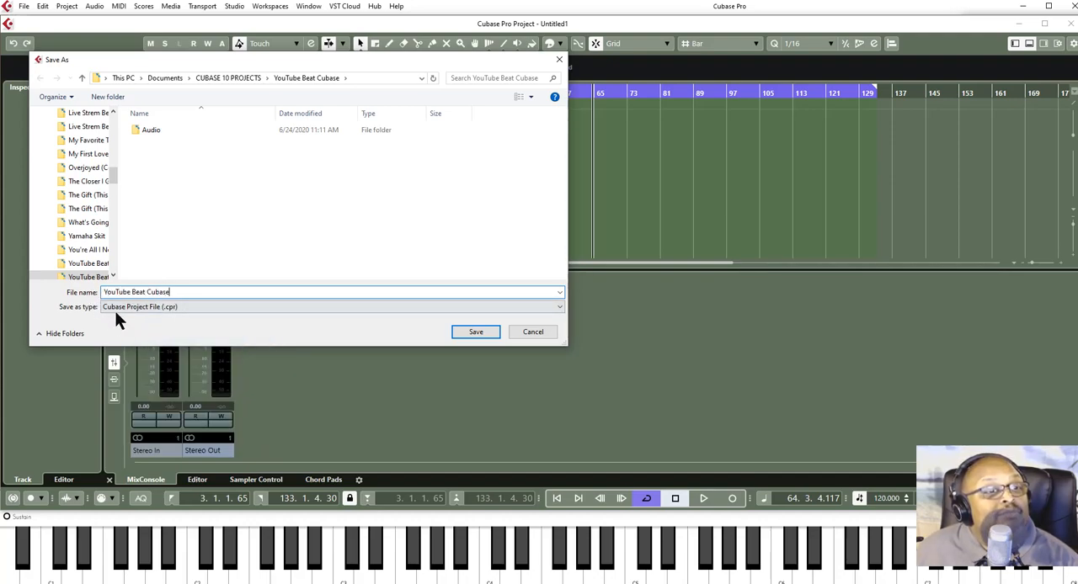
pyautogui.click(463, 335)
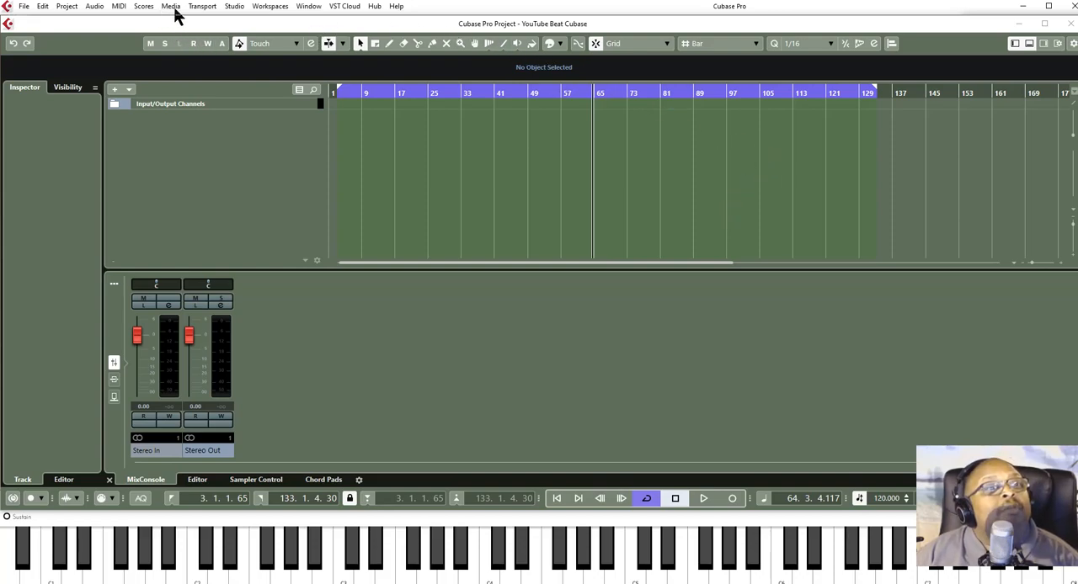
# - Add the synth HALion Sonic SE as a VST rack instrument and create a MIDI track assigned to it
pyautogui.click(233, 7)
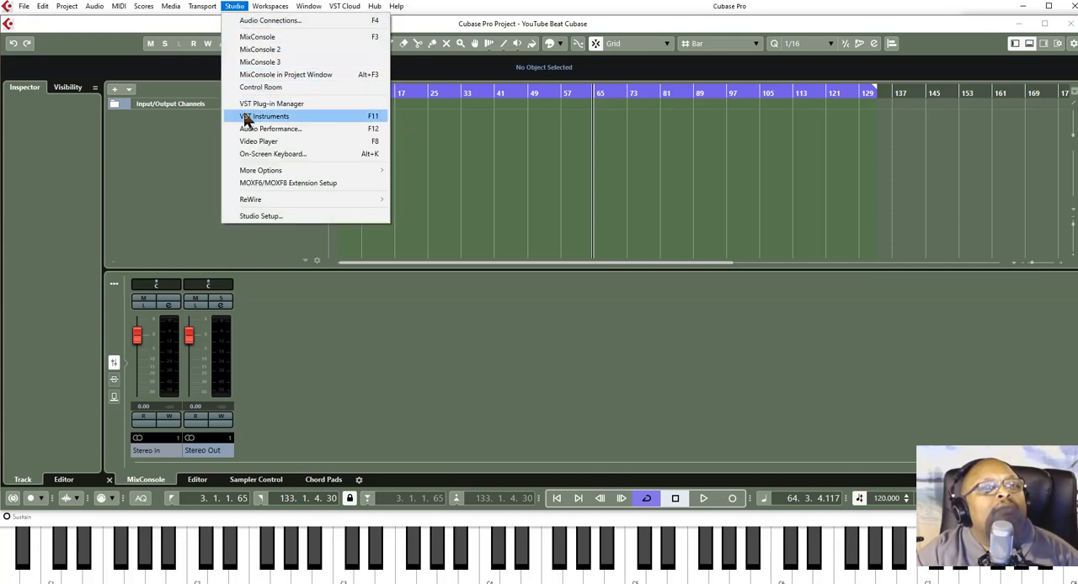
pyautogui.click(249, 118)
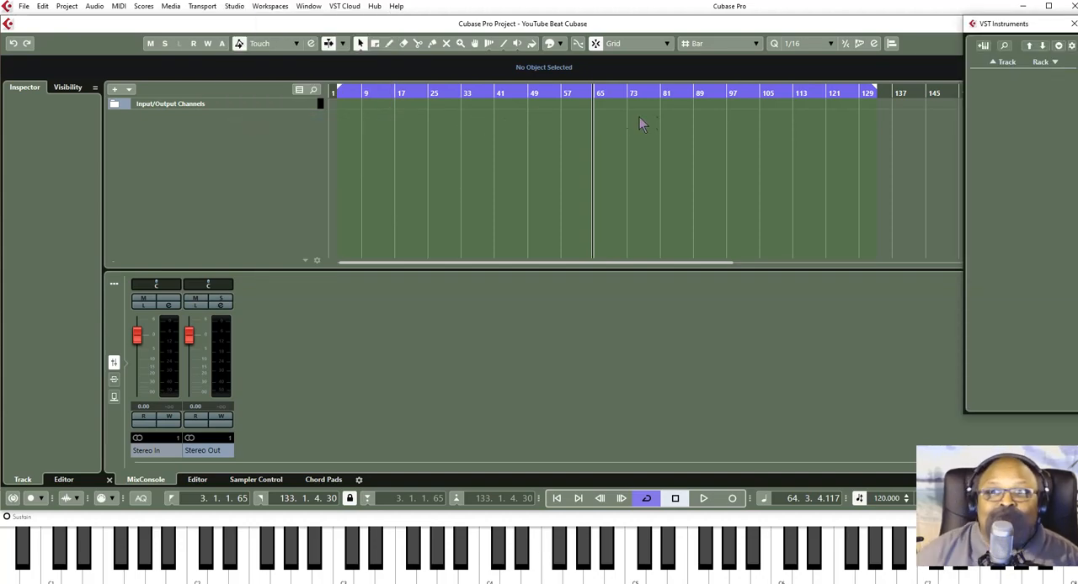
pyautogui.moveTo(1021, 33)
pyautogui.mouseDown()
pyautogui.moveTo(843, 38)
pyautogui.moveTo(879, 13)
pyautogui.moveTo(905, 35)
pyautogui.moveTo(1011, 23)
pyautogui.moveTo(1020, 32)
pyautogui.mouseUp()
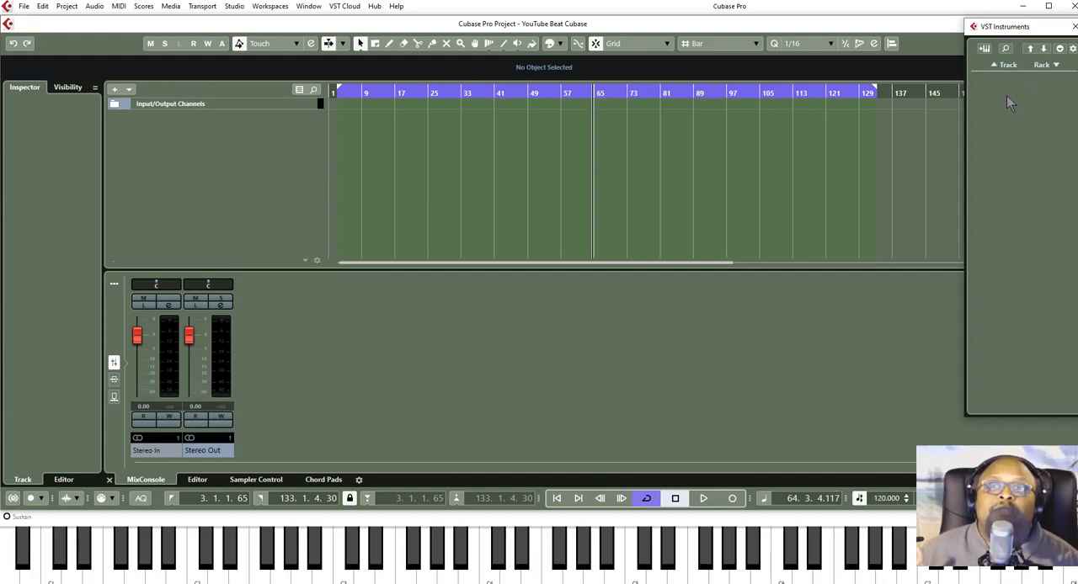
pyautogui.click(1053, 67)
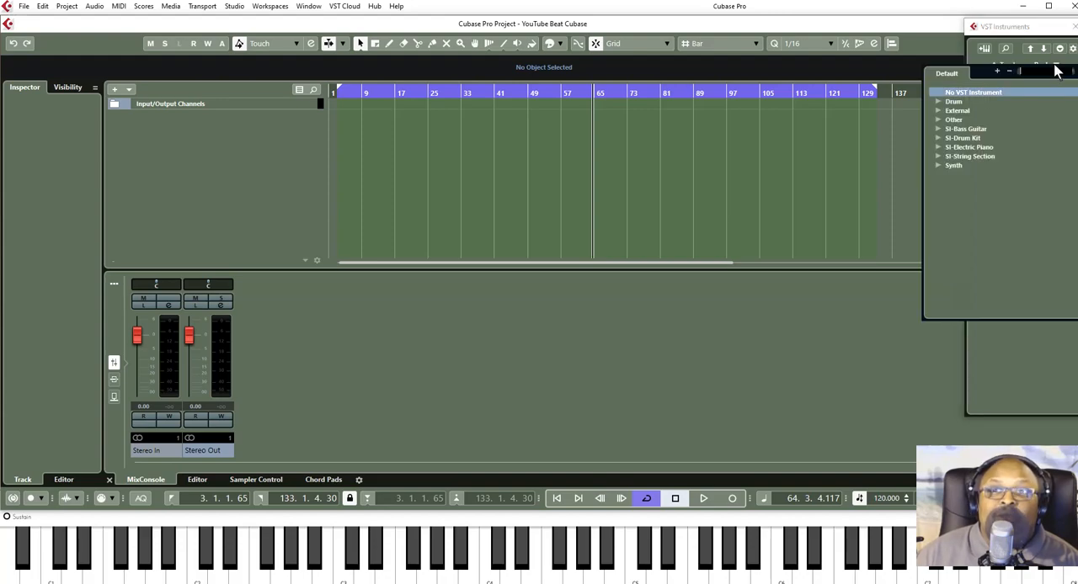
pyautogui.click(939, 166)
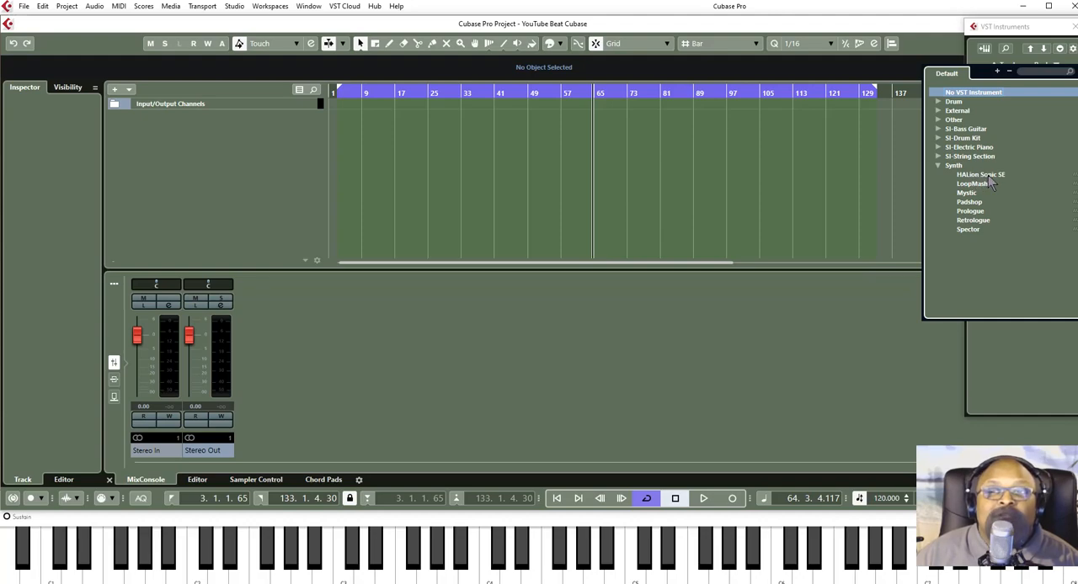
pyautogui.click(975, 176)
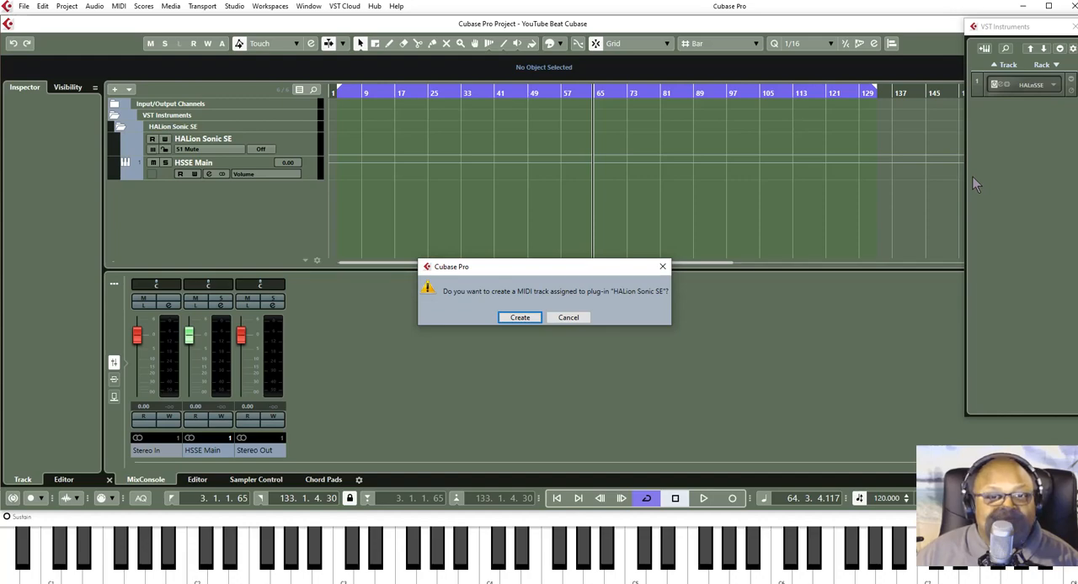
pyautogui.click(518, 323)
pyautogui.click(515, 317)
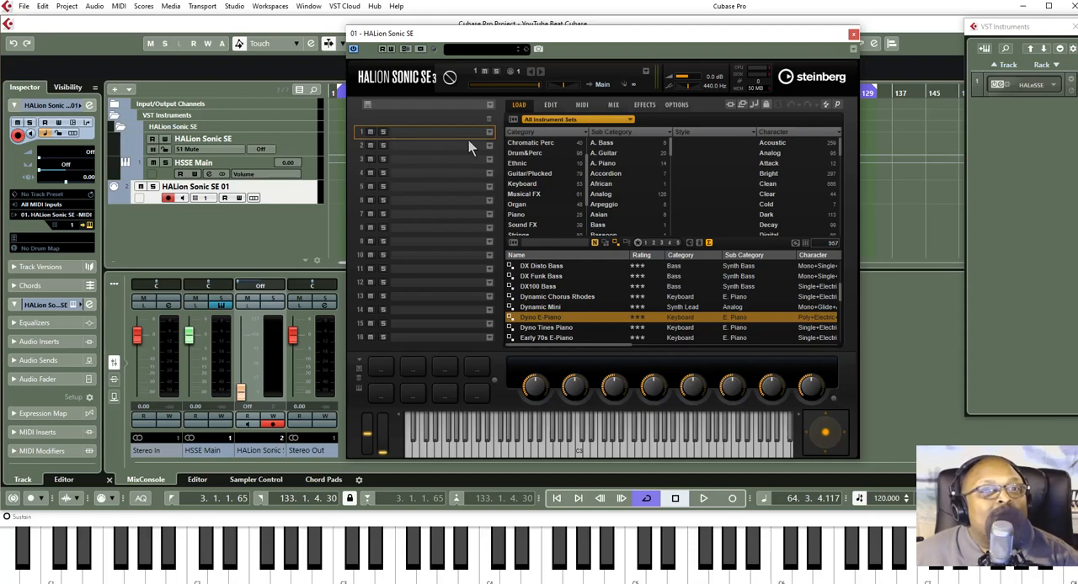
# - Load the E. Piano keyboard program [GM 005] Electric Piano 1 into slot 1 of HALion Sonic SE
pyautogui.click(490, 133)
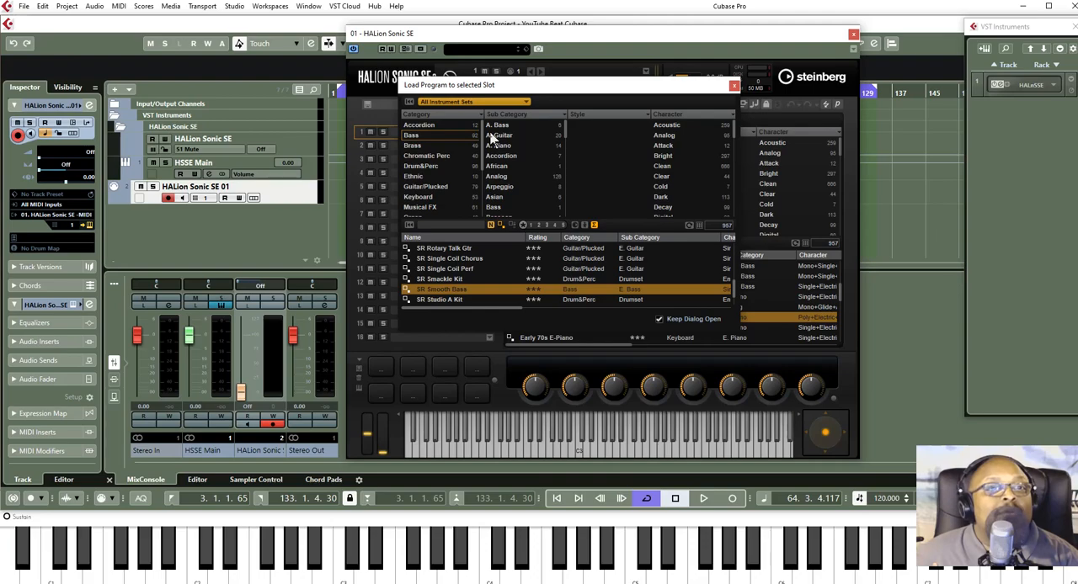
pyautogui.click(425, 199)
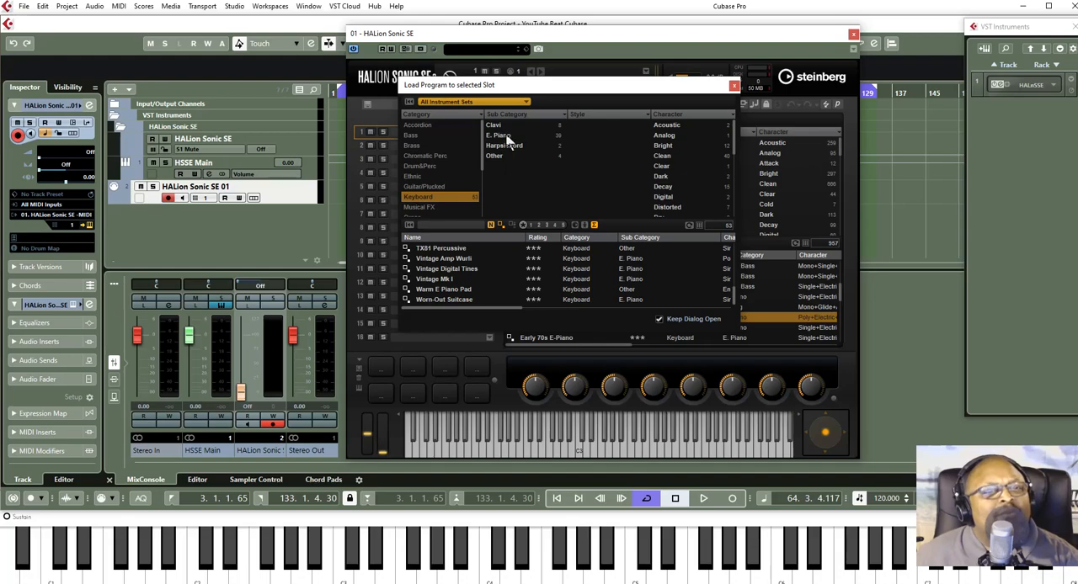
pyautogui.click(504, 135)
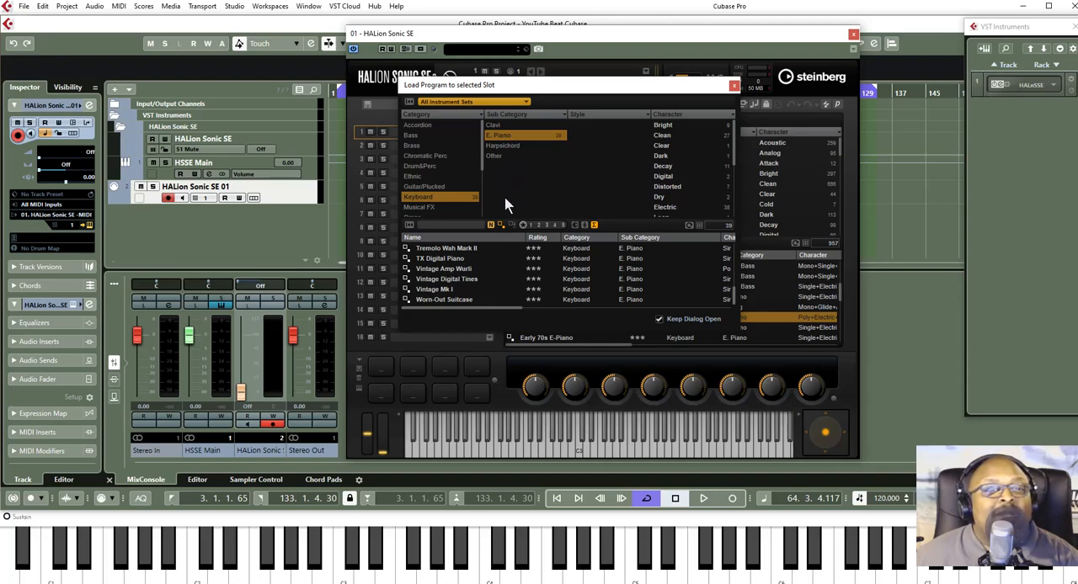
pyautogui.scroll(10, 462, 279)
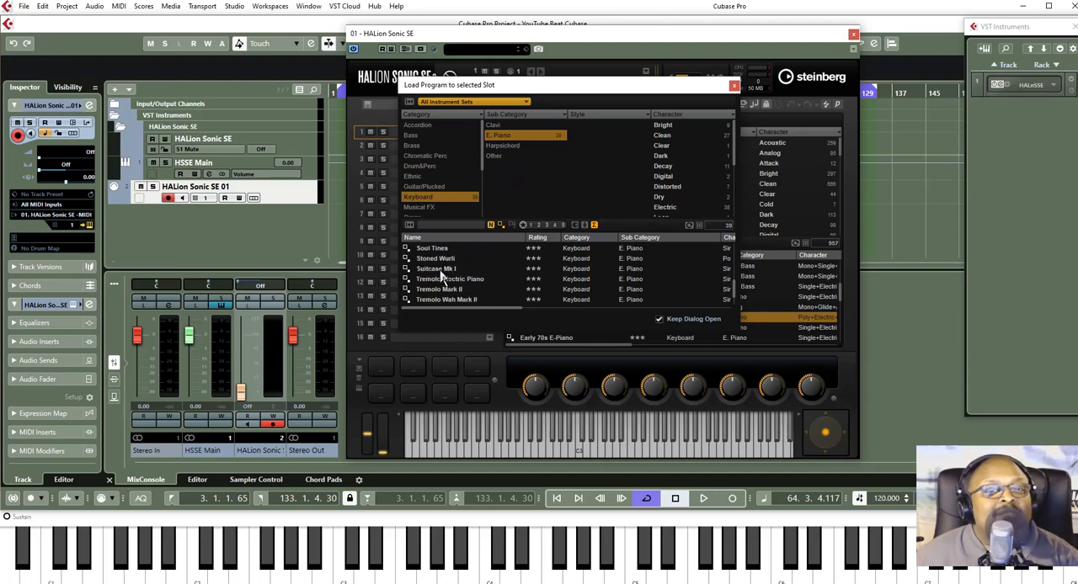
pyautogui.scroll(8, 440, 271)
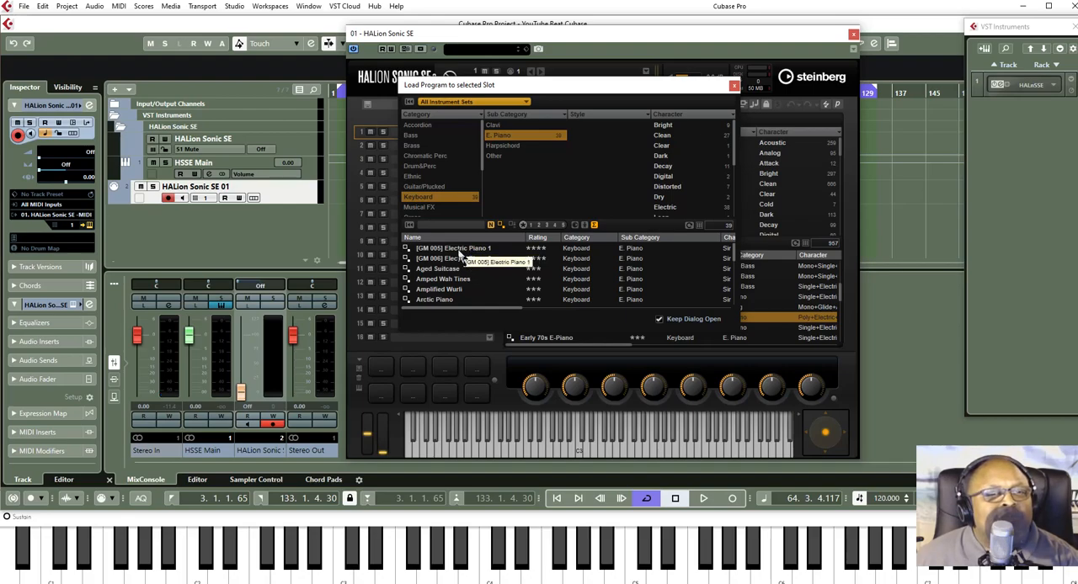
pyautogui.click(460, 249)
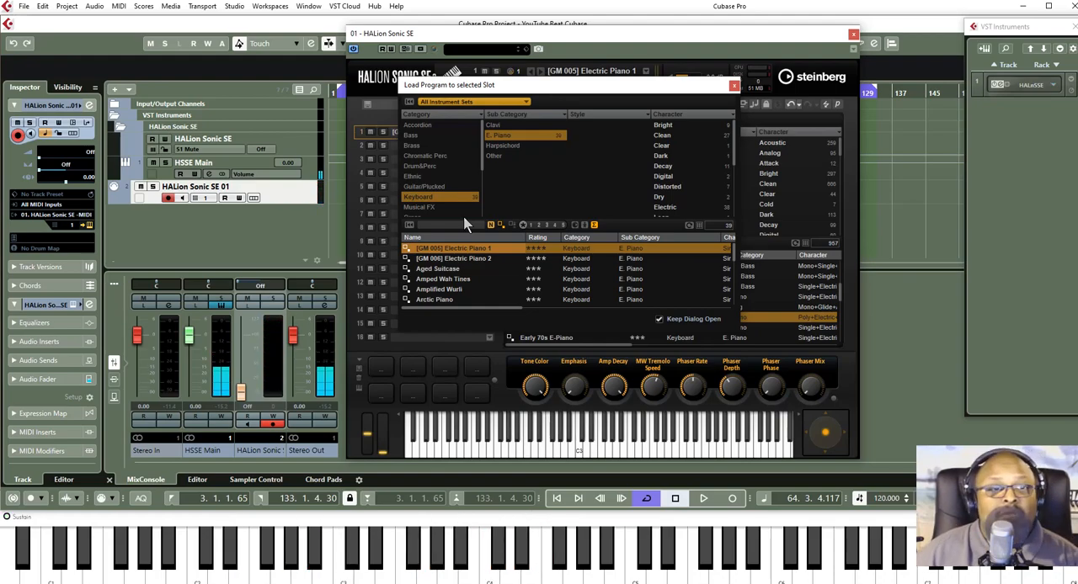
# - Load the E. Piano program Dyno E-Piano into slot 1 of HALion Sonic SE and close the instrument window
pyautogui.click(437, 260)
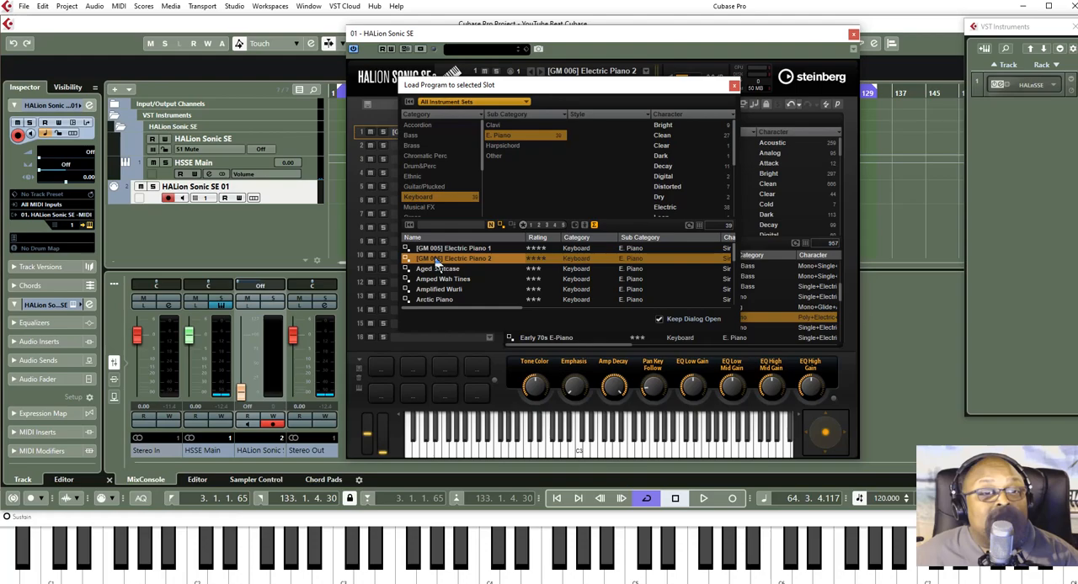
pyautogui.scroll(-2, 446, 266)
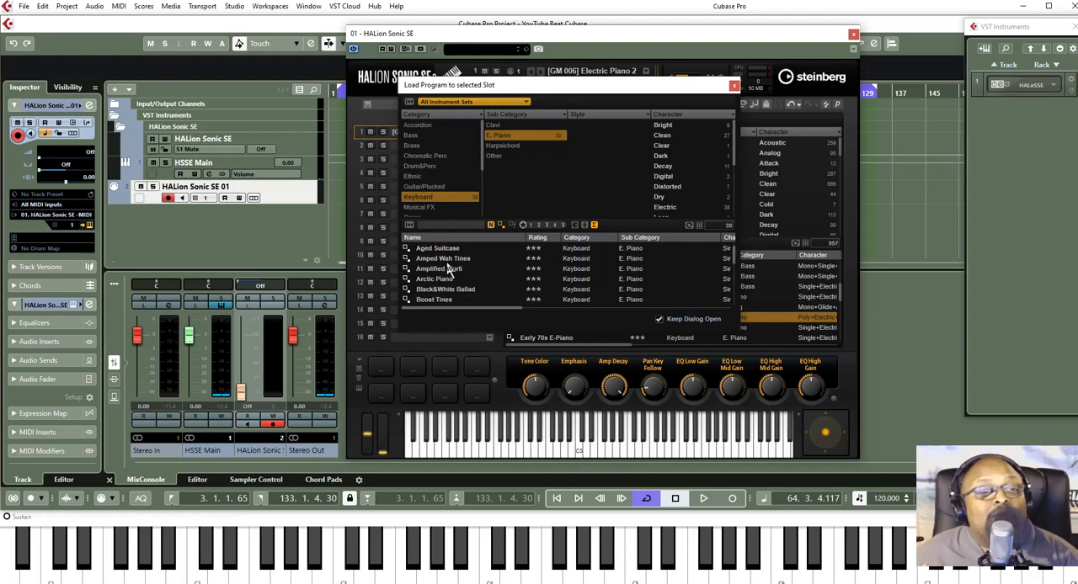
pyautogui.scroll(-1, 448, 268)
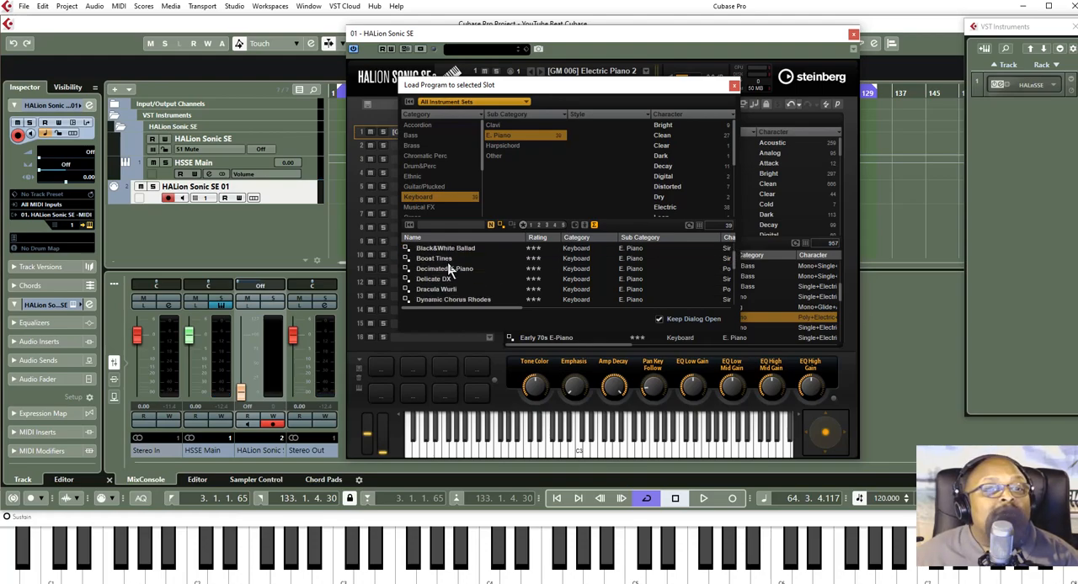
pyautogui.scroll(-1, 448, 268)
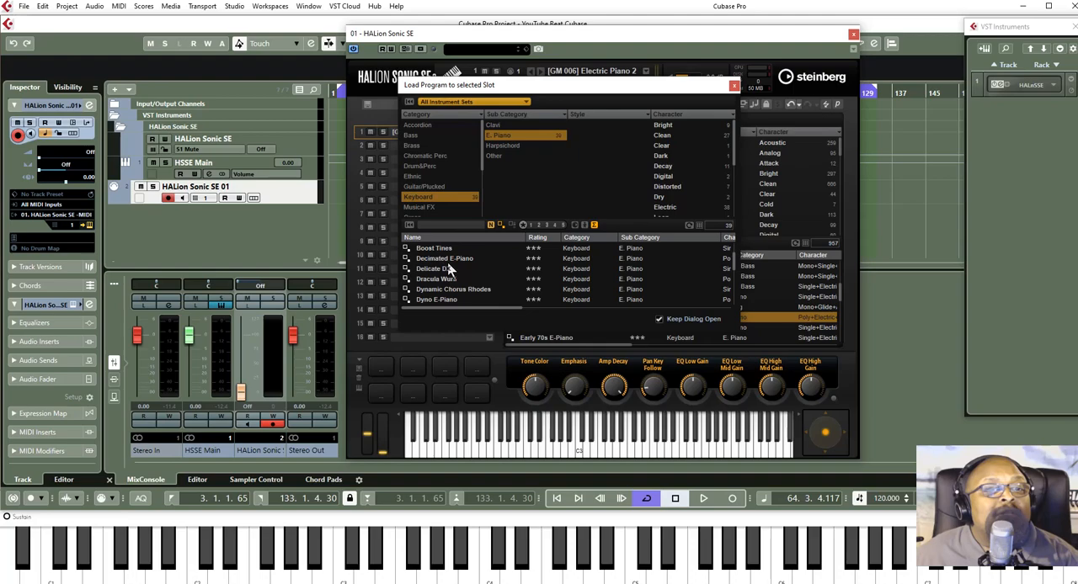
pyautogui.click(426, 303)
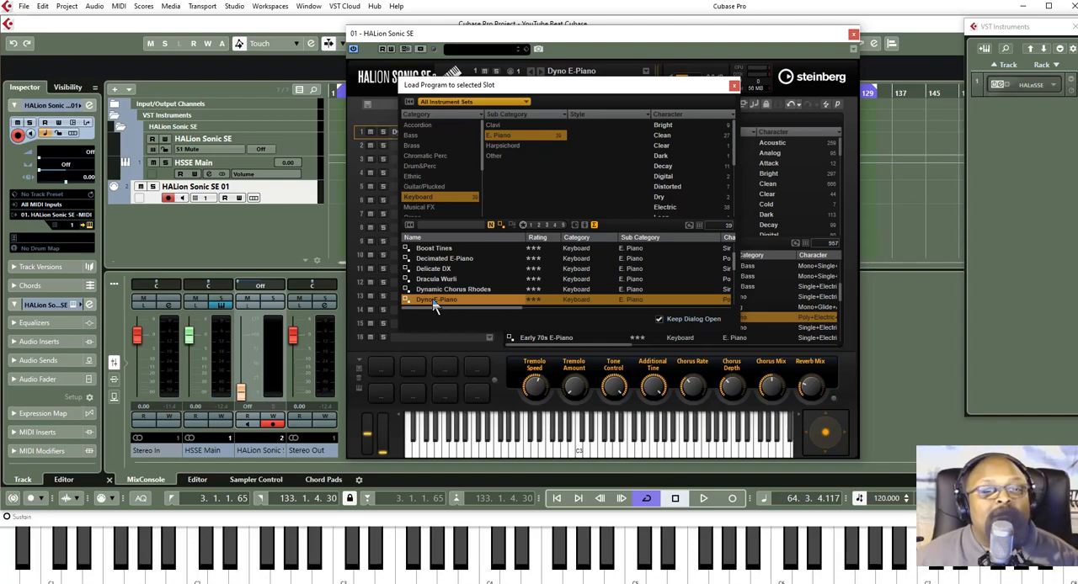
pyautogui.click(734, 87)
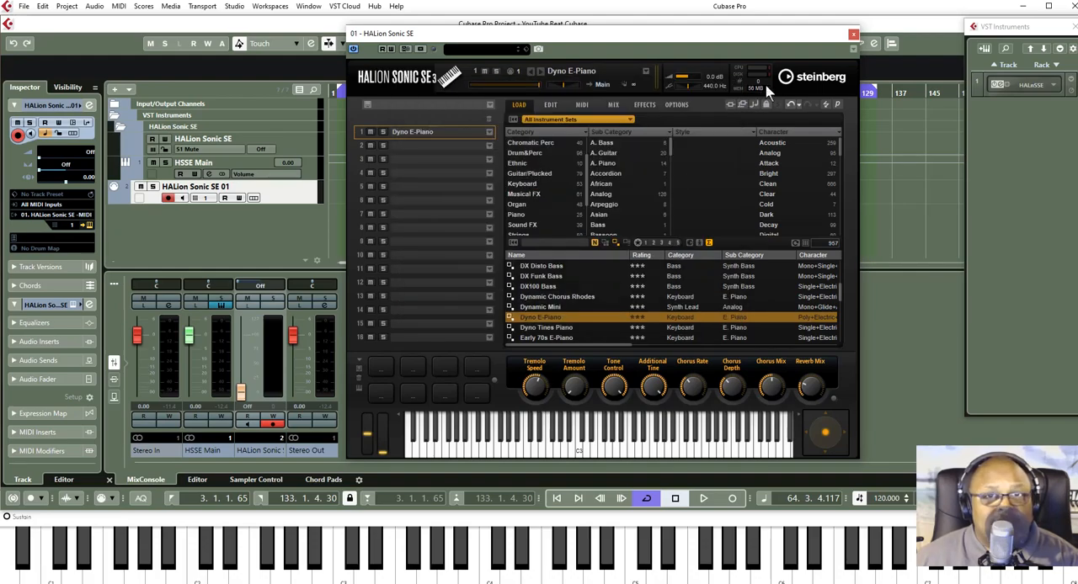
pyautogui.click(853, 35)
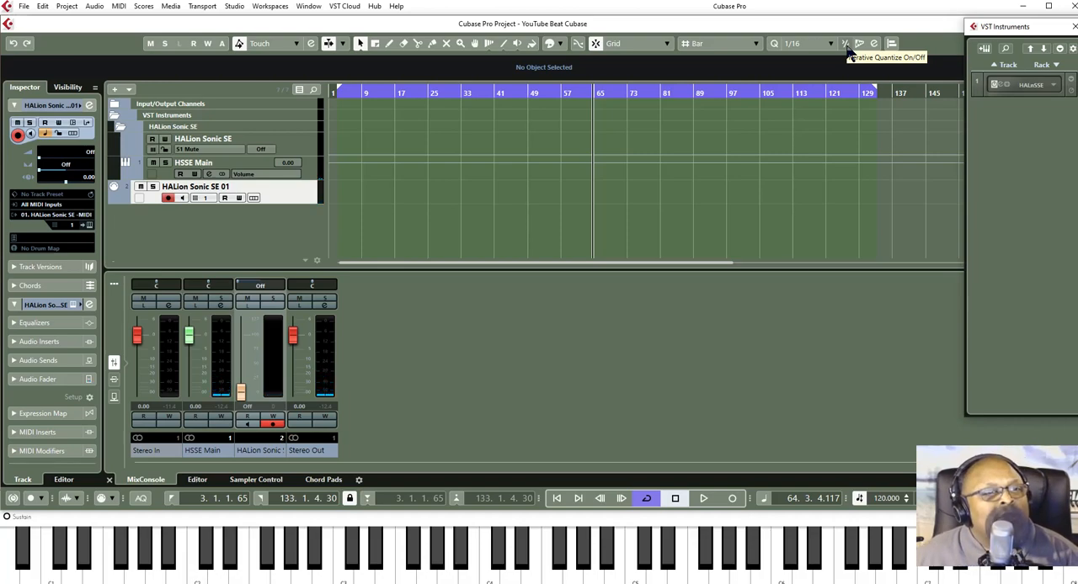
# - Rename the HALion Sonic SE 01 MIDI track as E. Piano
pyautogui.doubleClick(200, 187)
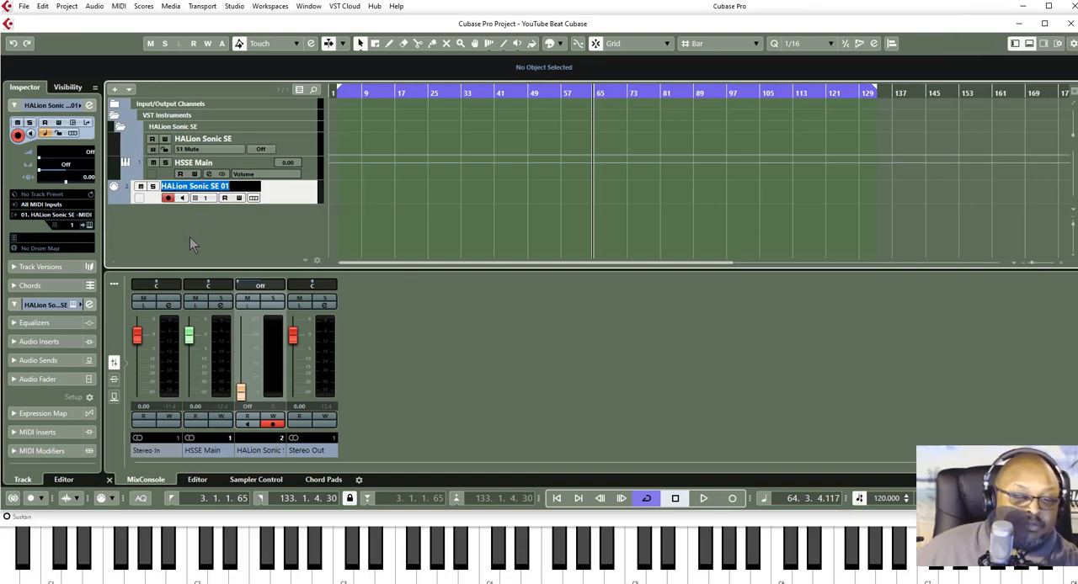
pyautogui.write('E. Pi')
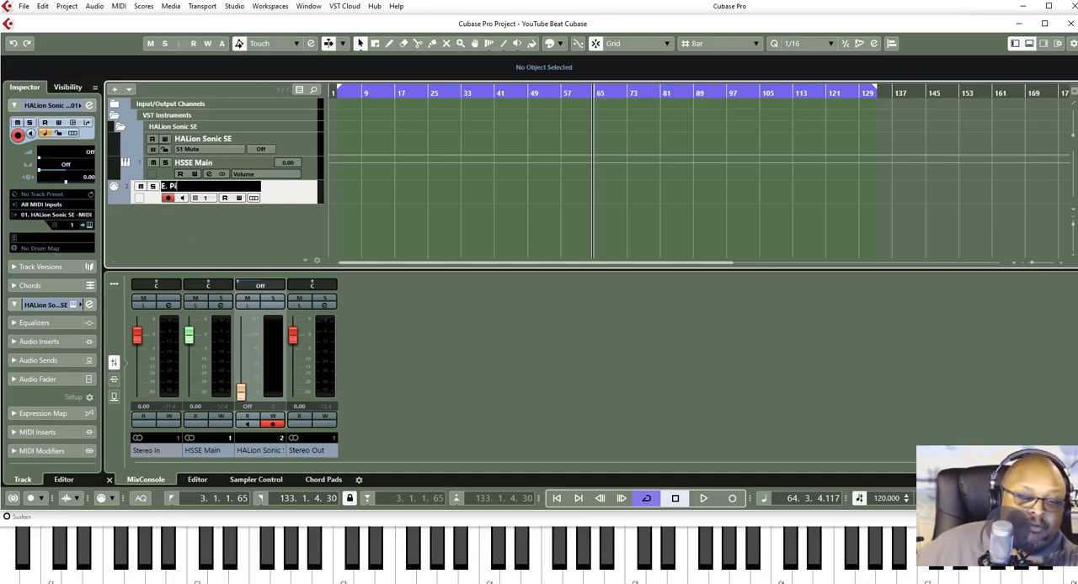
pyautogui.write('ano')
pyautogui.press('Return')
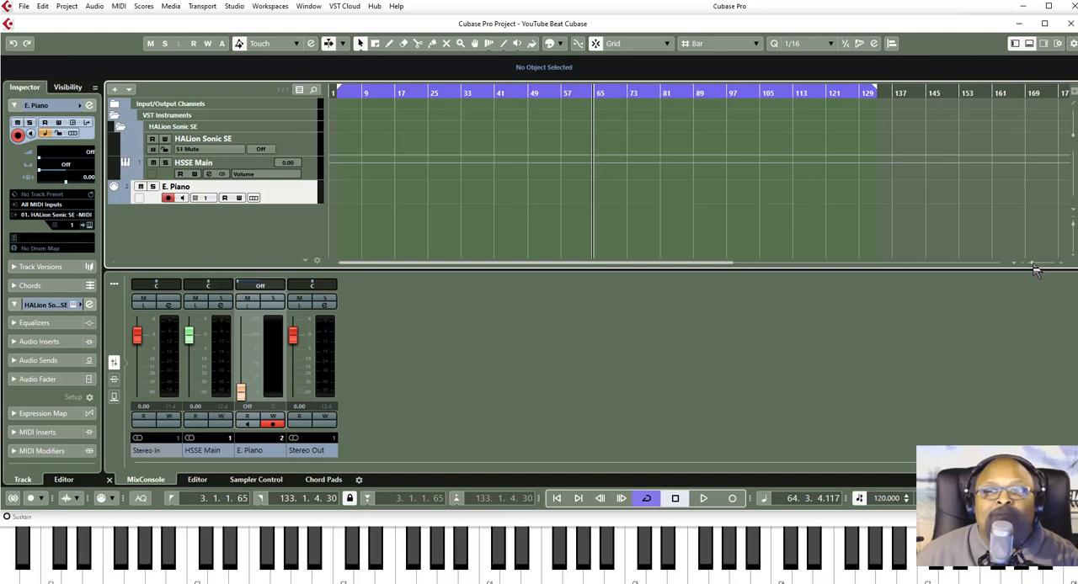
# - Return the cursor to the project start and set the cycle locators to run from bar 2 to bar 10
pyautogui.moveTo(1033, 263); pyautogui.dragTo(1035, 264)
pyautogui.moveTo(1035, 263); pyautogui.dragTo(1043, 269)
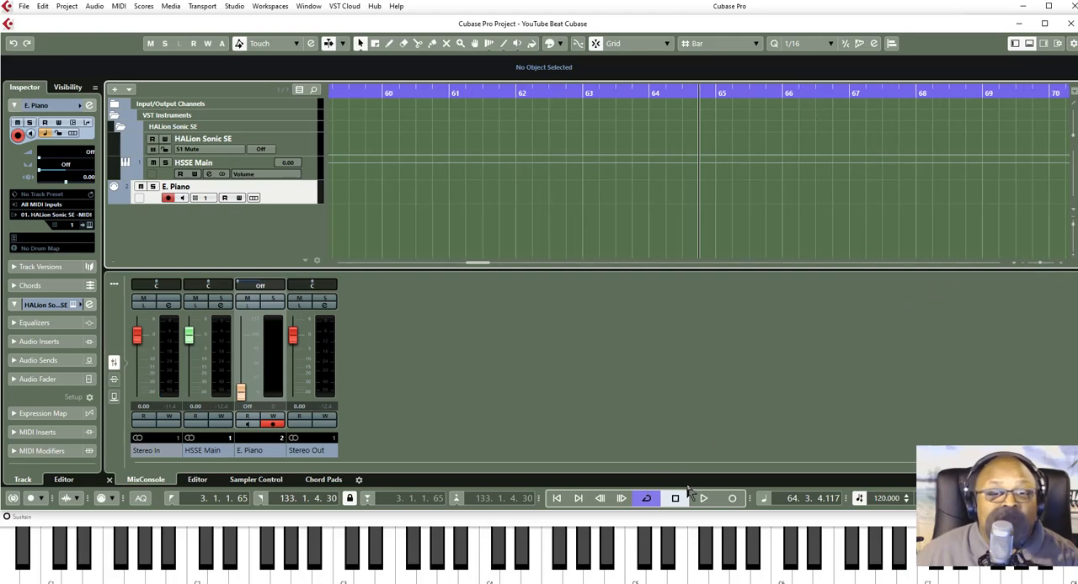
pyautogui.click(555, 499)
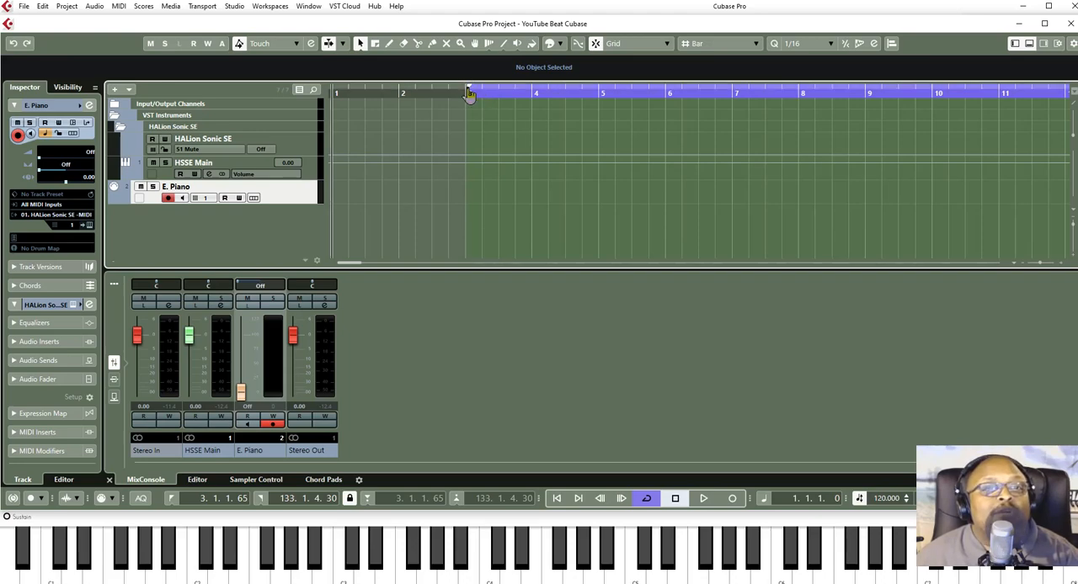
pyautogui.moveTo(469, 93); pyautogui.dragTo(417, 89)
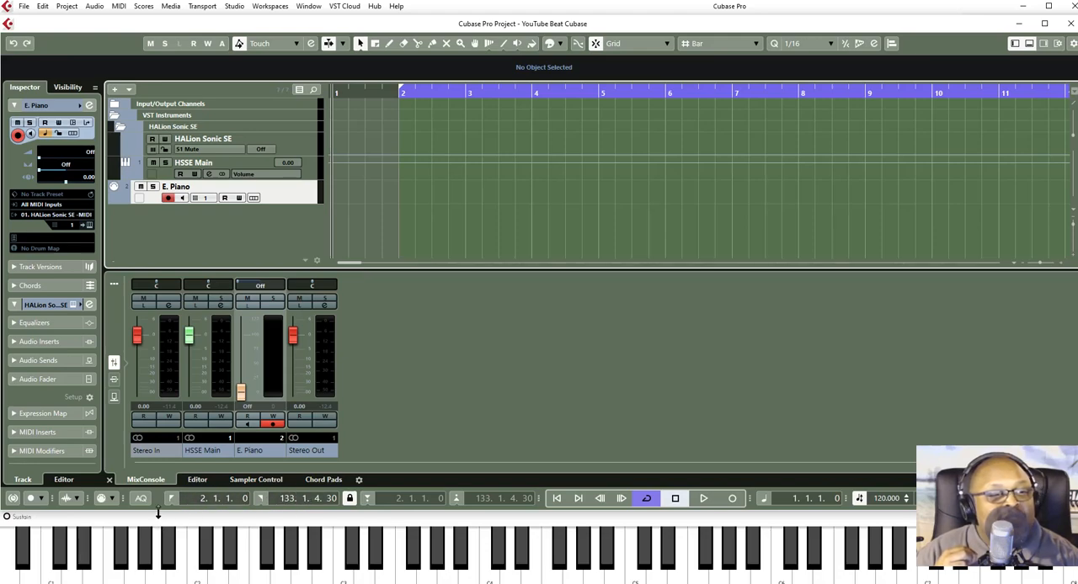
pyautogui.doubleClick(286, 499)
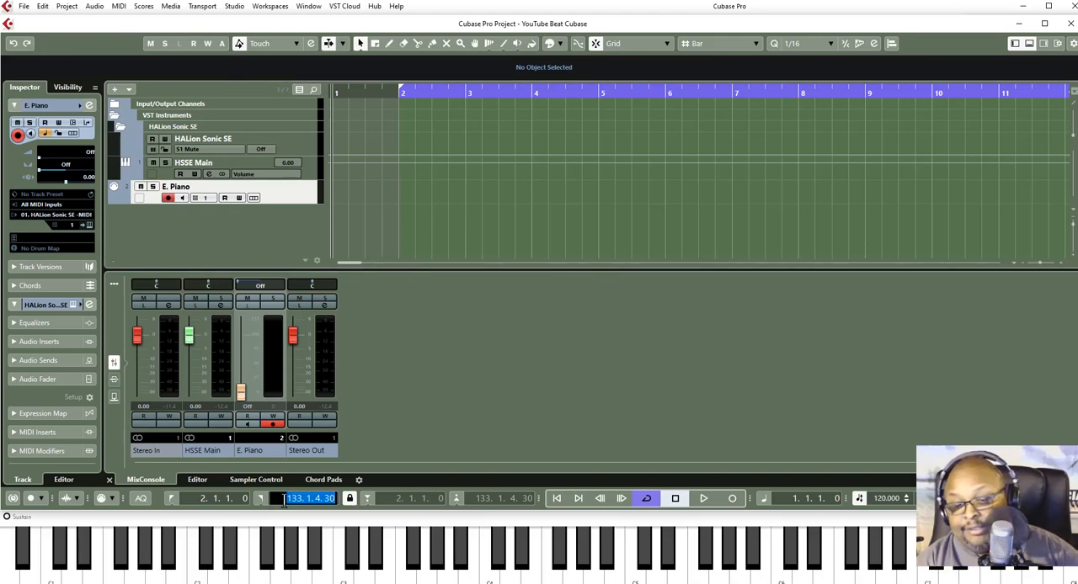
pyautogui.write('10')
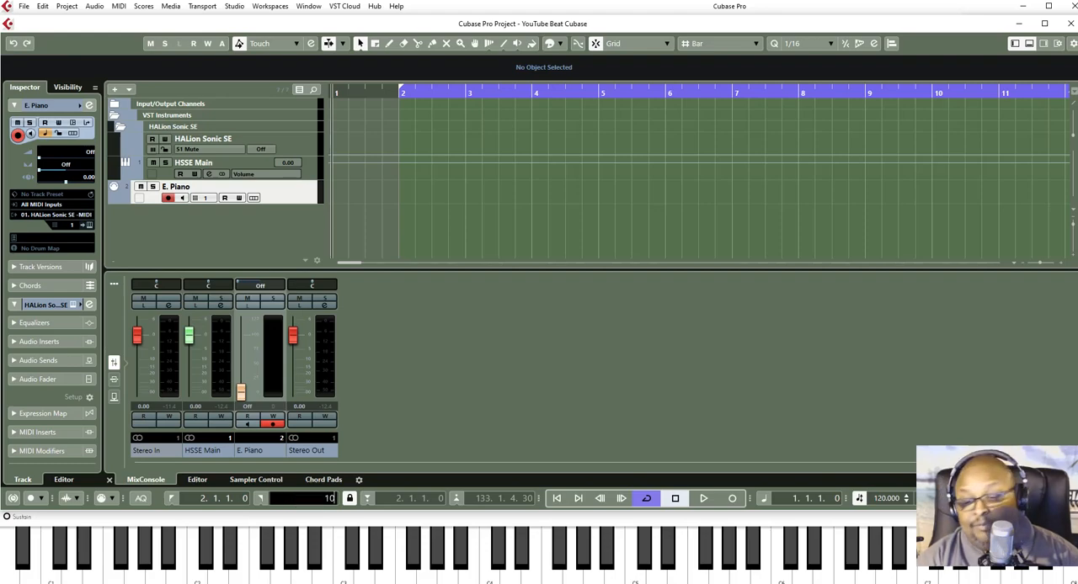
pyautogui.press('Return')
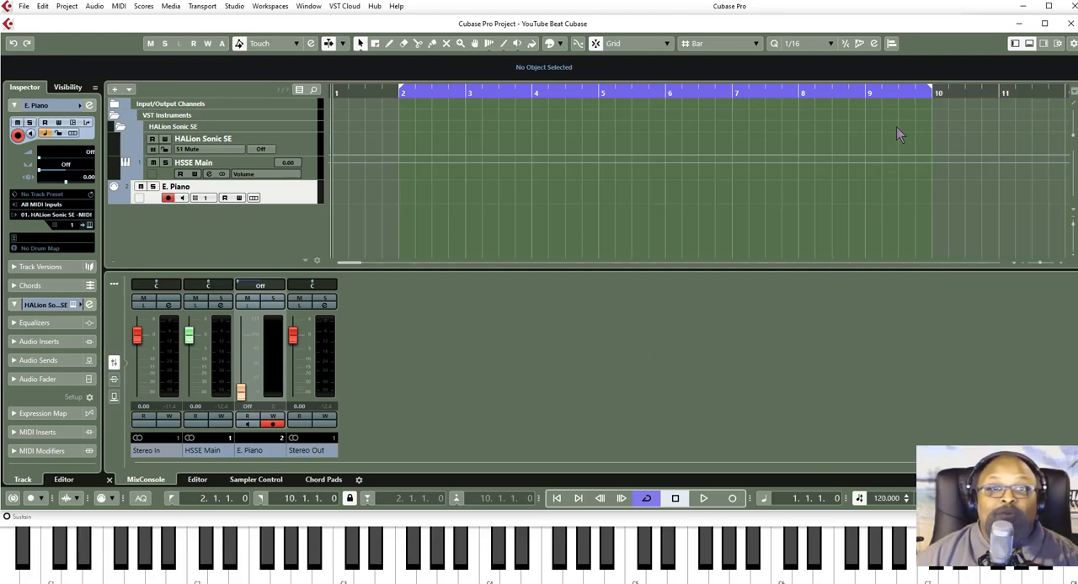
pyautogui.click(930, 92)
pyautogui.moveTo(930, 92)
pyautogui.mouseDown()
pyautogui.moveTo(994, 98)
pyautogui.moveTo(687, 103)
pyautogui.moveTo(918, 105)
pyautogui.moveTo(913, 95)
pyautogui.mouseUp()
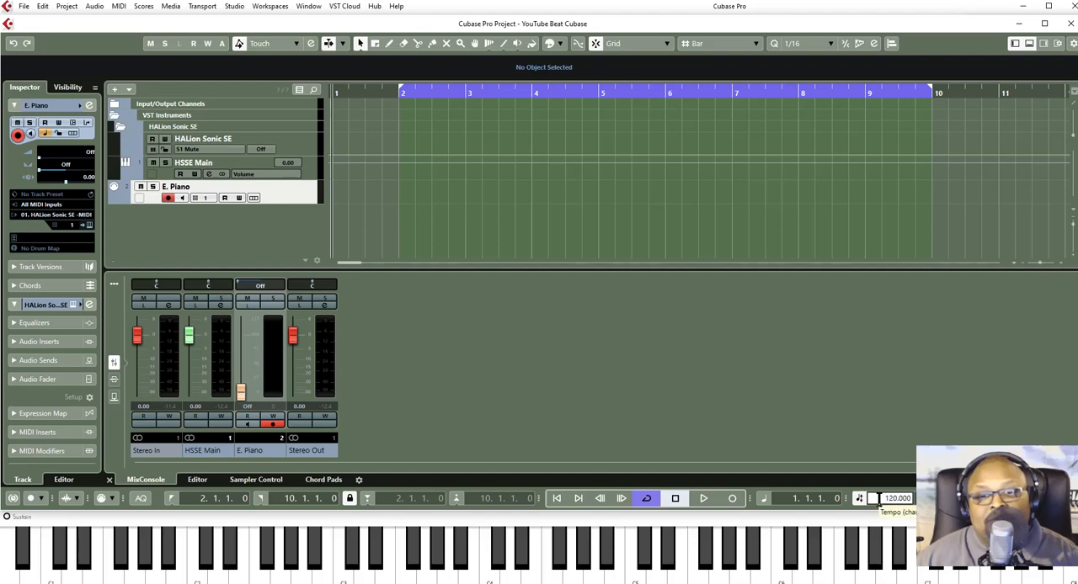
# - Set the project tempo to 59 BPM
pyautogui.doubleClick(884, 499)
pyautogui.write('59')
pyautogui.press('Return')
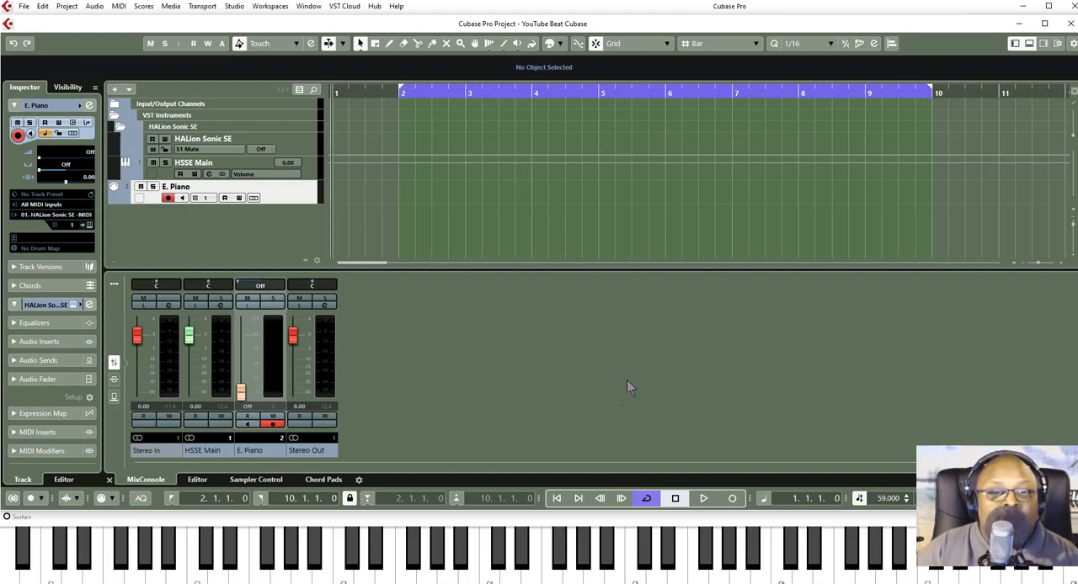
# - Play the project through the cycle range with cycle active to rehearse the electric piano chords, and stop playback
pyautogui.click(647, 500)
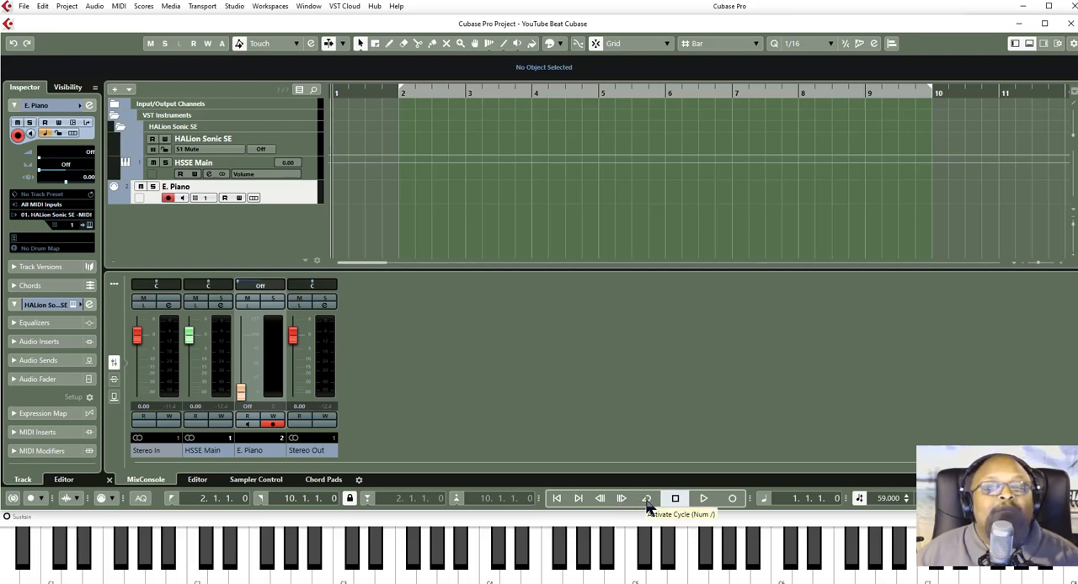
pyautogui.click(647, 500)
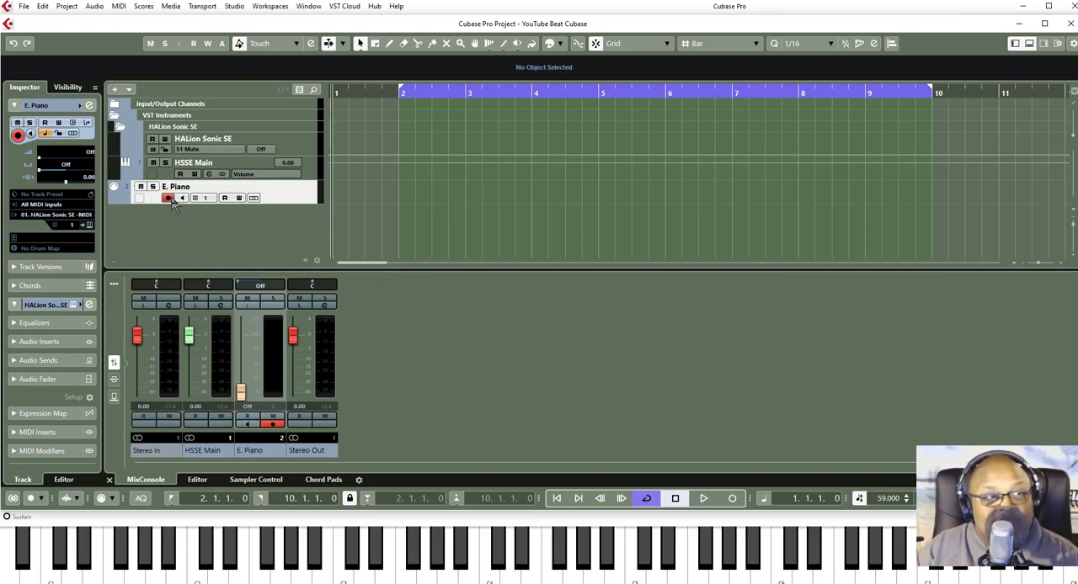
pyautogui.click(704, 502)
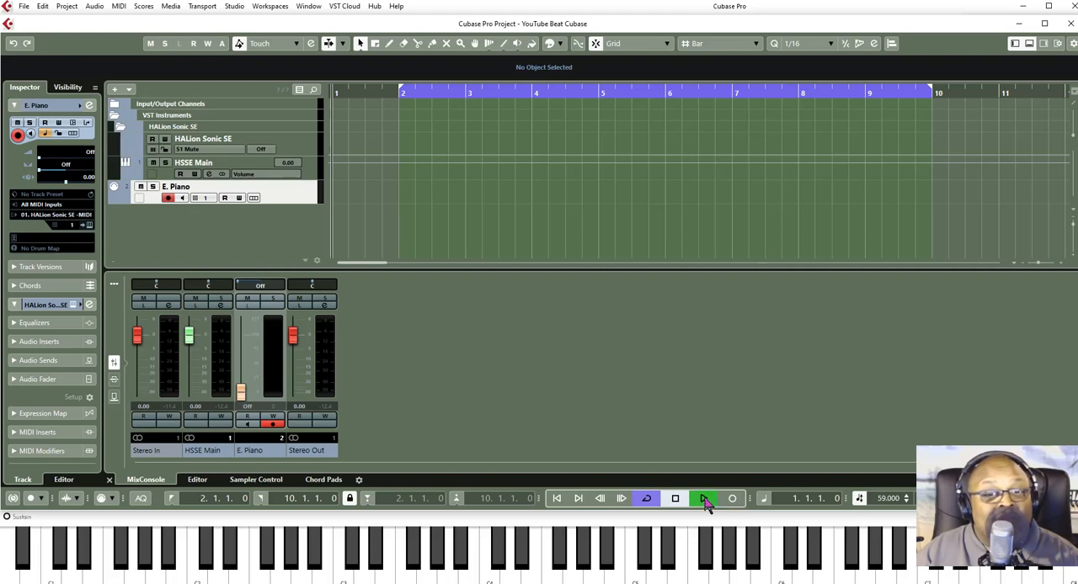
pyautogui.click(633, 545)
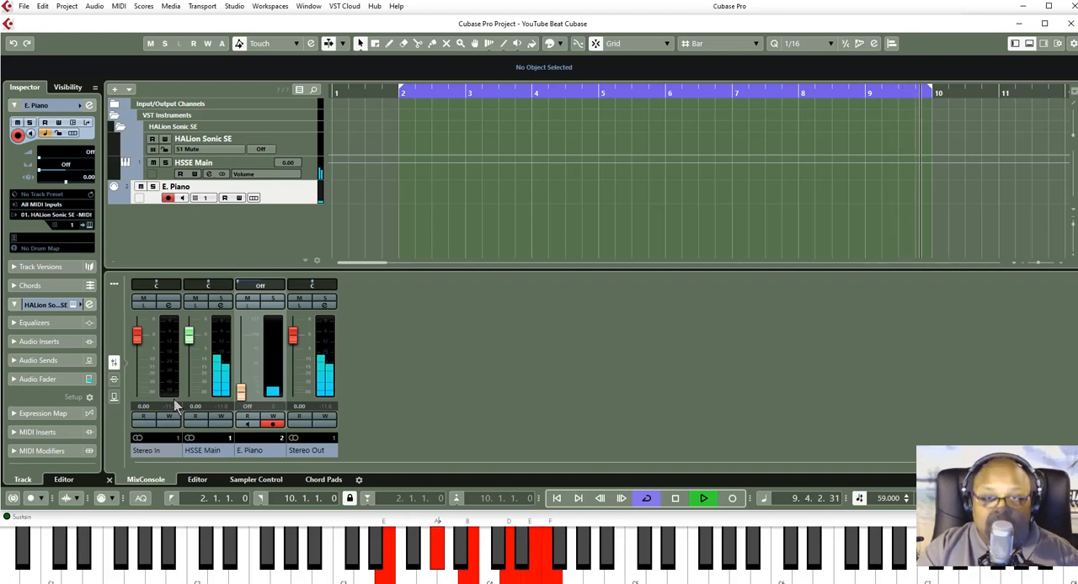
pyautogui.press('space')
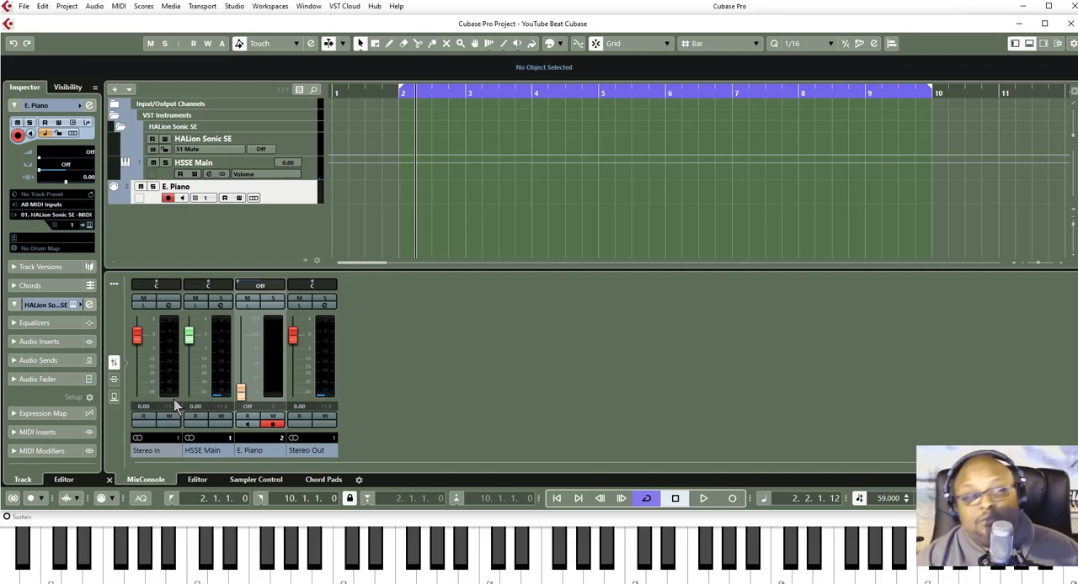
pyautogui.click(568, 544)
# - Record the chord performance on the E. Piano track from the project start and trim the recorded part's start to bar 2
pyautogui.click(675, 500)
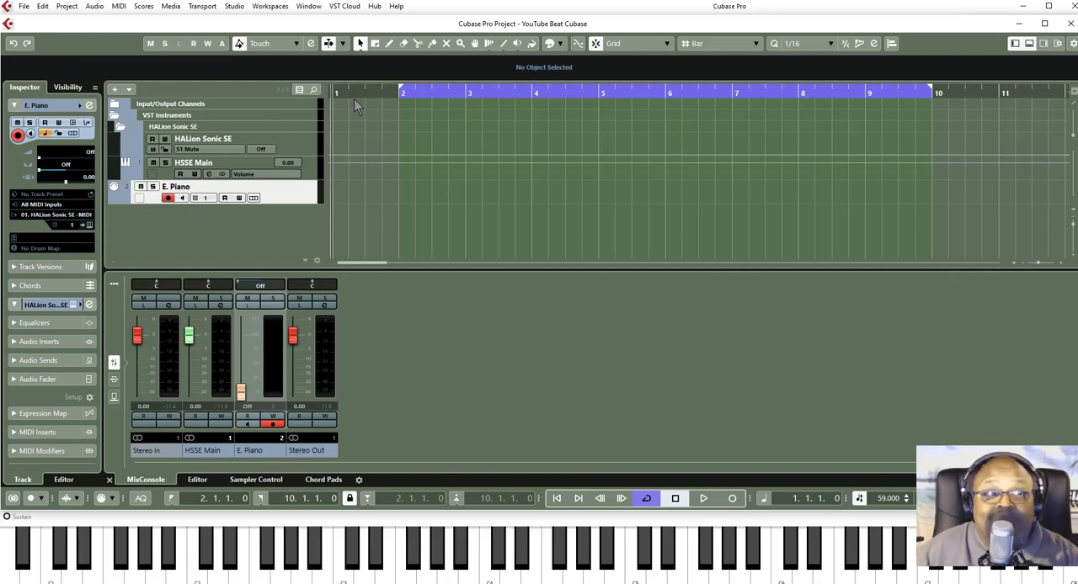
pyautogui.click(732, 499)
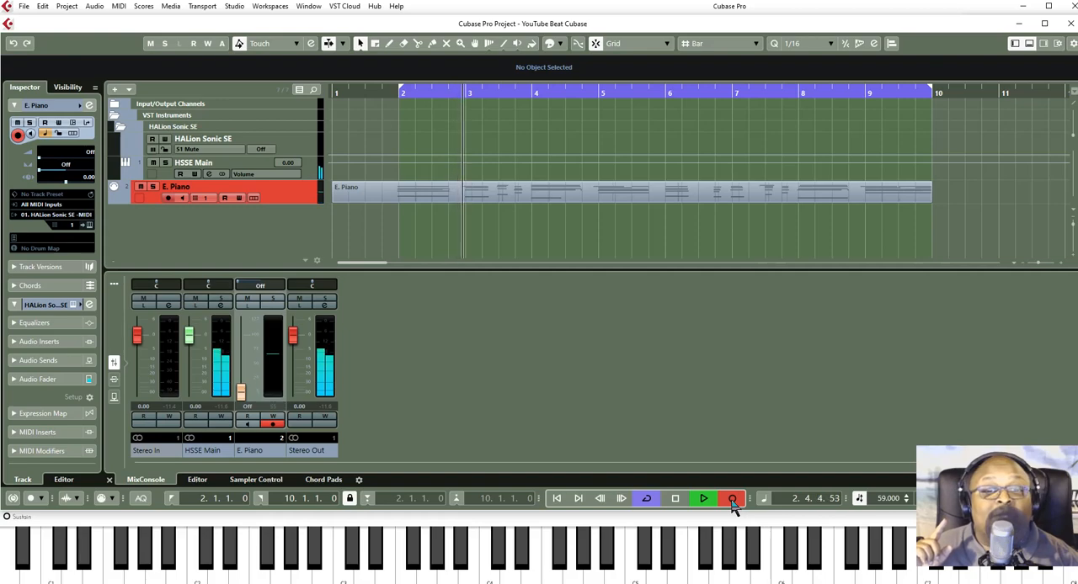
pyautogui.click(732, 499)
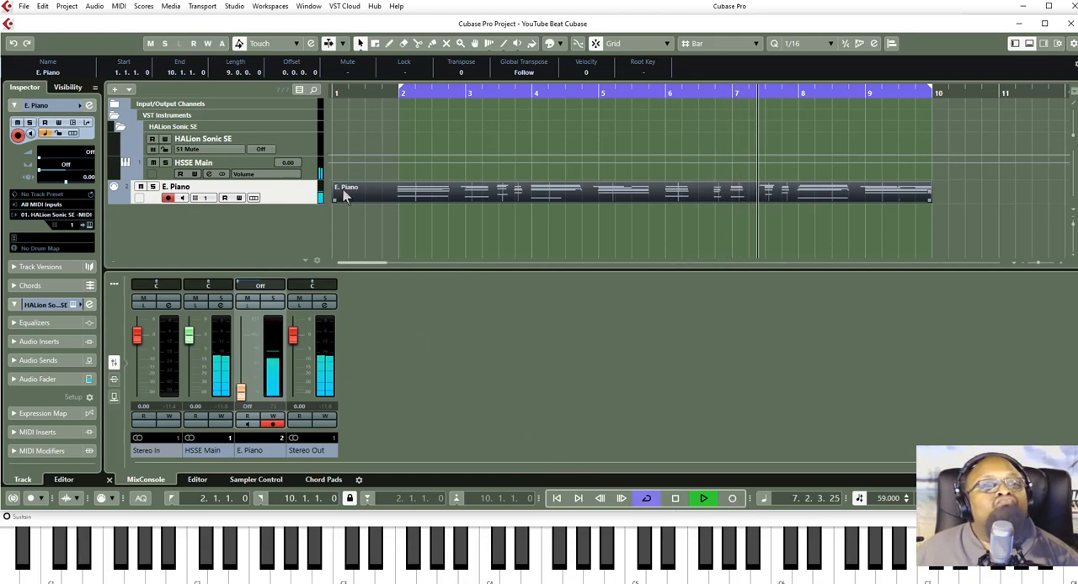
pyautogui.moveTo(335, 200); pyautogui.dragTo(391, 202)
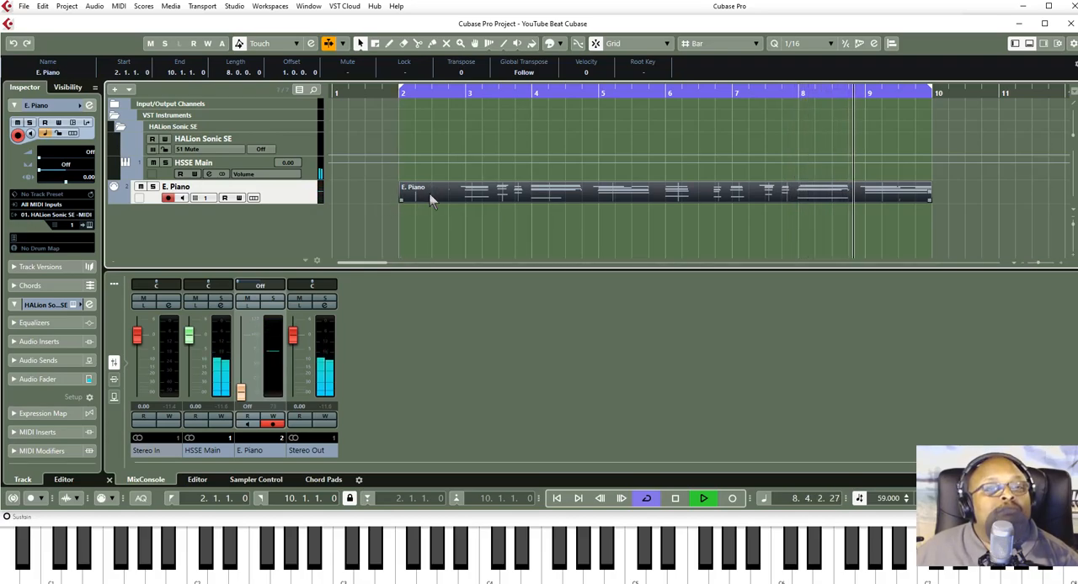
# - Open the recorded E. Piano part in the Key Editor, stop playback and enlarge the editor area to show more notes
pyautogui.doubleClick(430, 200)
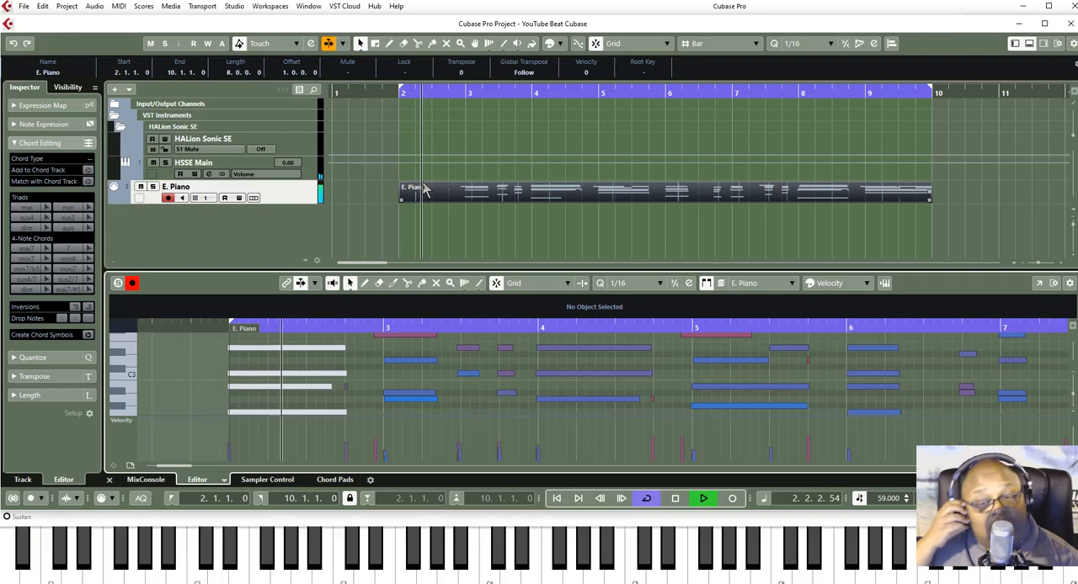
pyautogui.press('space')
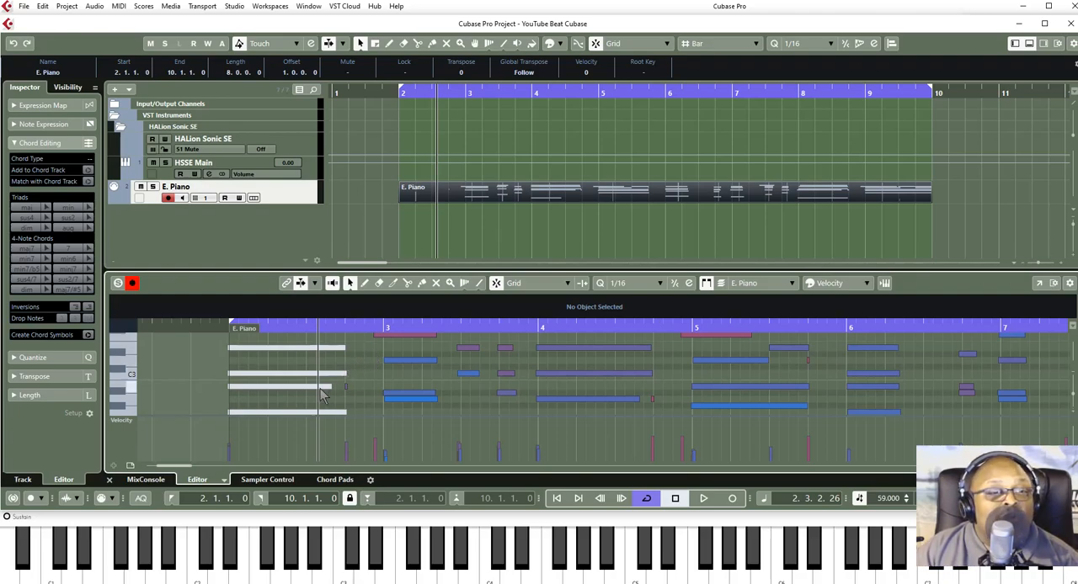
pyautogui.scroll(1, 251, 409)
pyautogui.scroll(-3, 250, 405)
pyautogui.scroll(3, 250, 405)
pyautogui.scroll(-1, 255, 407)
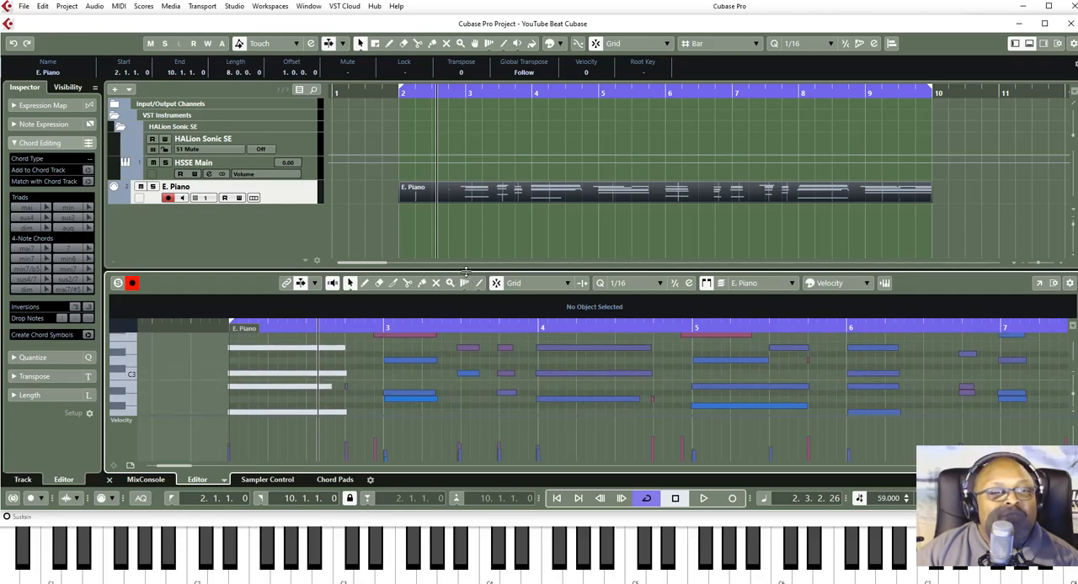
pyautogui.moveTo(466, 271); pyautogui.dragTo(459, 165)
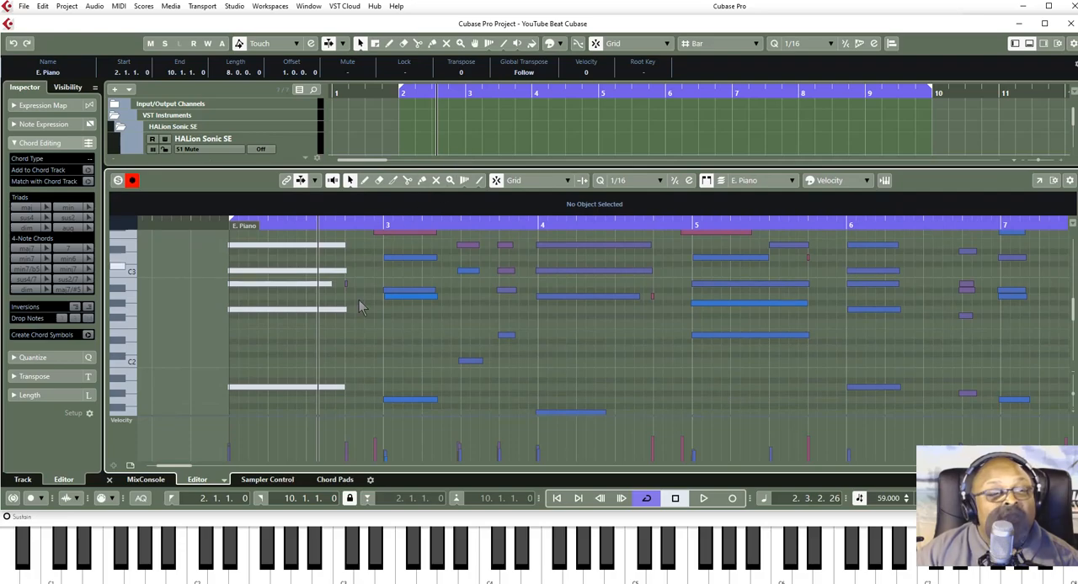
# - Select all notes of the first chord at bar 2 in the E. Piano part and quantize them to 1/16
pyautogui.scroll(2, 264, 278)
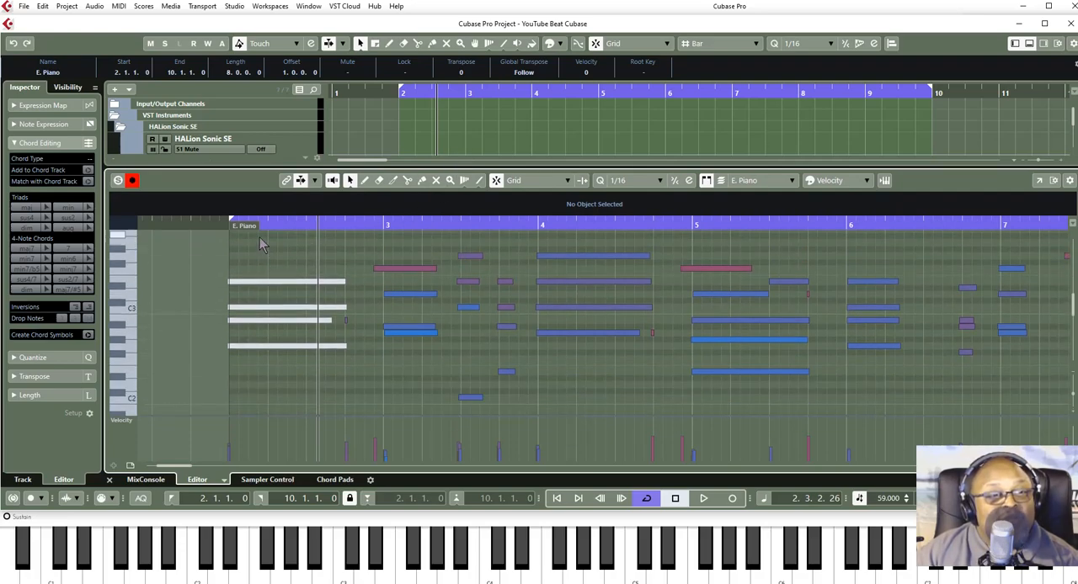
pyautogui.scroll(-15, 278, 282)
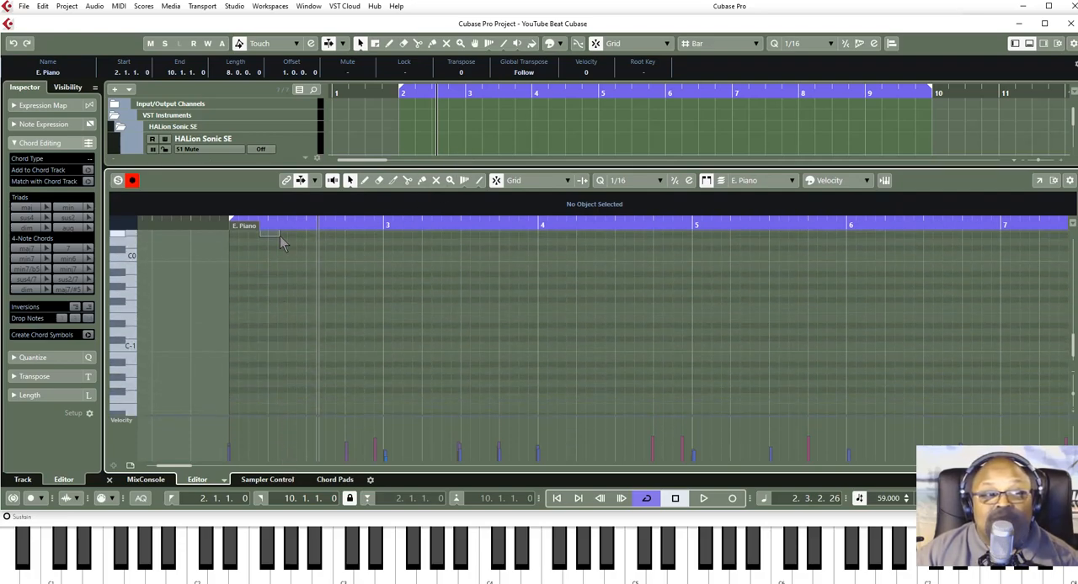
pyautogui.moveTo(287, 257); pyautogui.dragTo(287, 256)
pyautogui.scroll(17, 287, 256)
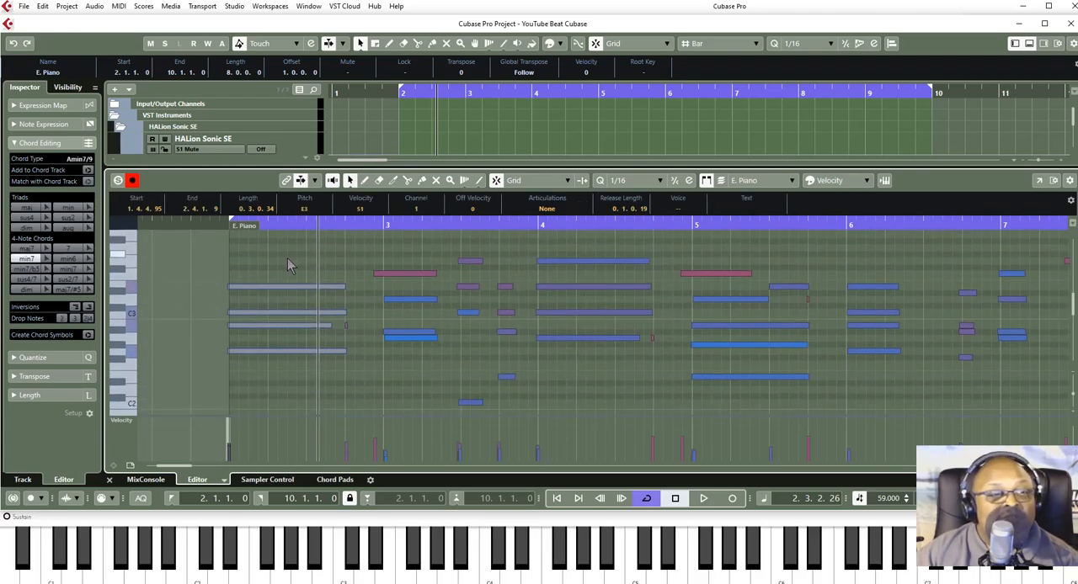
pyautogui.press('q')
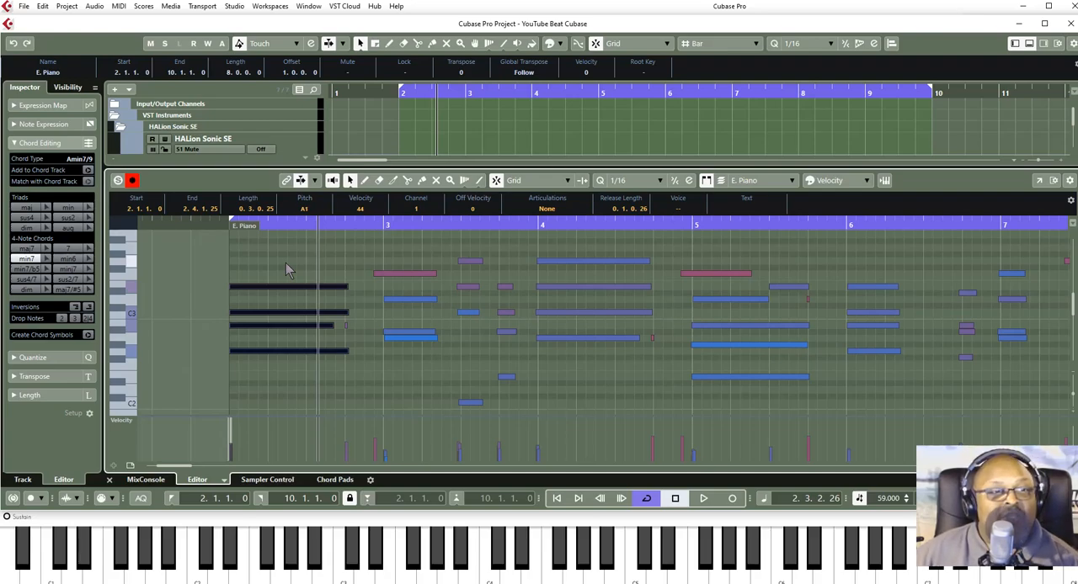
# - Deselect the chord notes and shrink the Key Editor area to reveal the E. Piano track in the arrangement
pyautogui.click(286, 270)
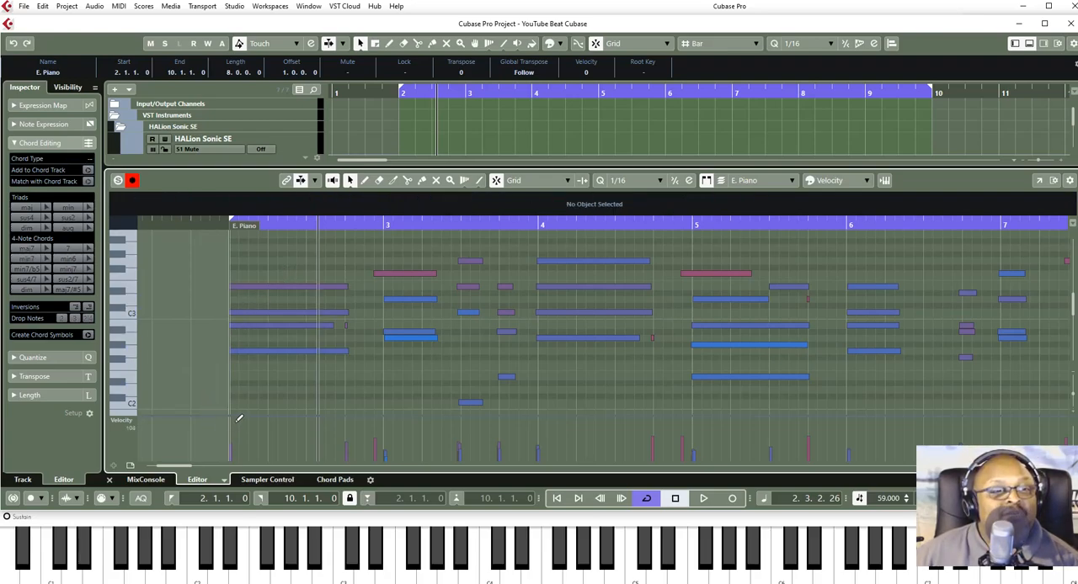
pyautogui.scroll(-4, 253, 380)
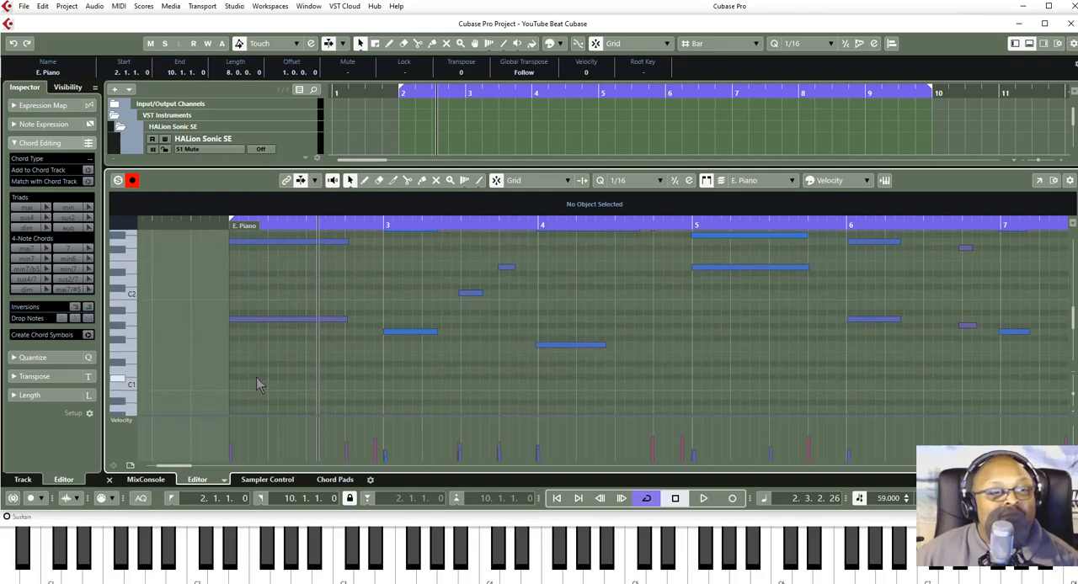
pyautogui.scroll(4, 259, 380)
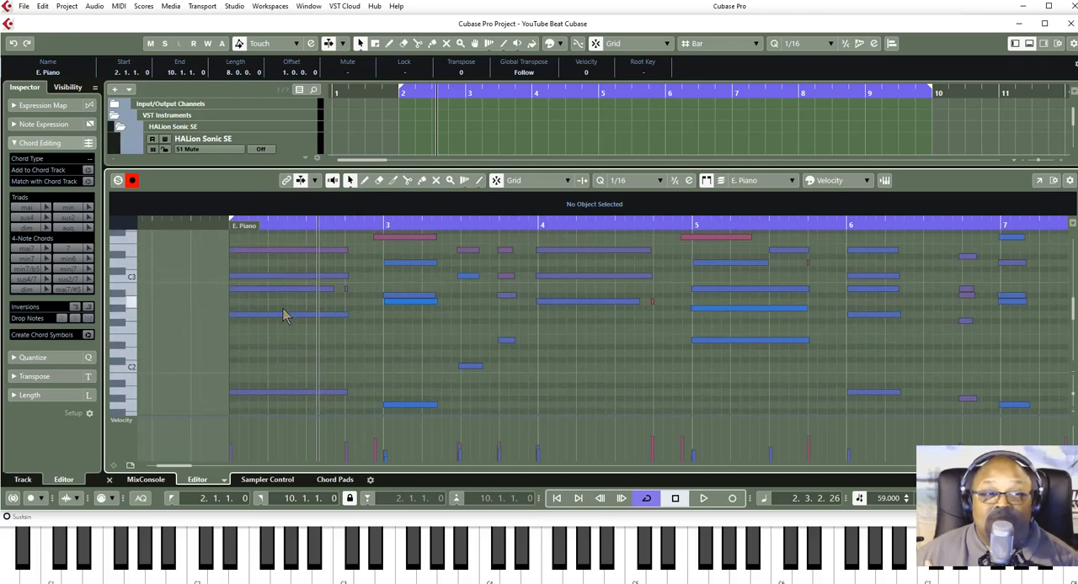
pyautogui.scroll(4, 269, 352)
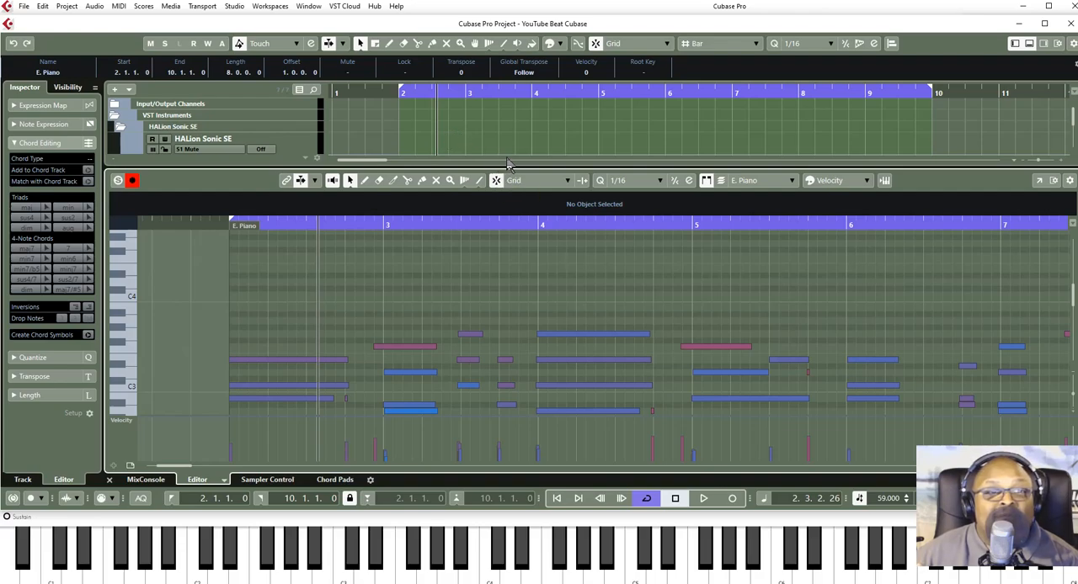
pyautogui.moveTo(528, 166); pyautogui.dragTo(535, 269)
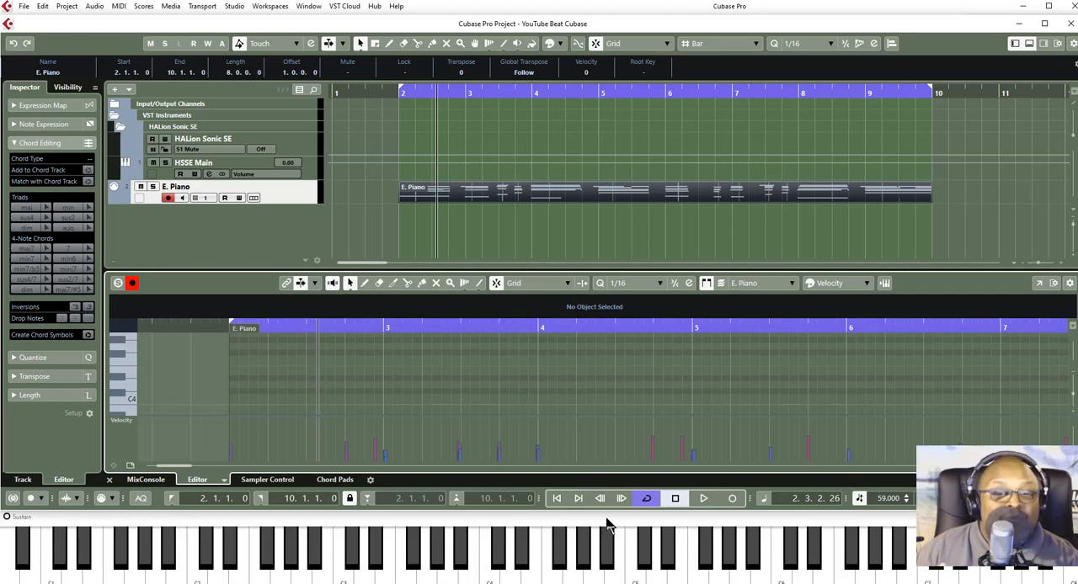
# - Play the recorded E. Piano part from the left locator at bar 2 with cycle active, and stop playback
pyautogui.click(170, 498)
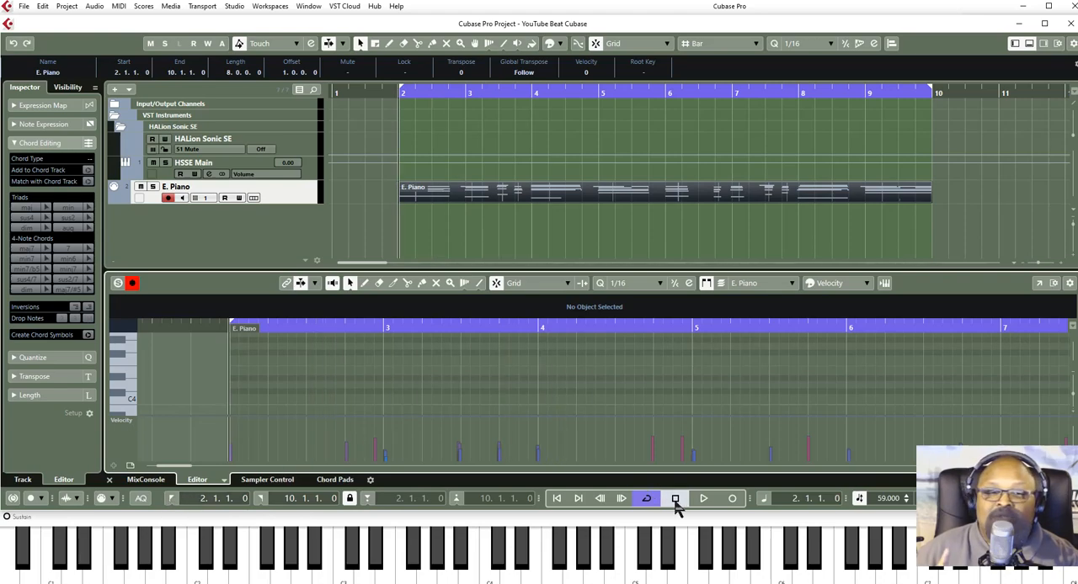
pyautogui.click(703, 500)
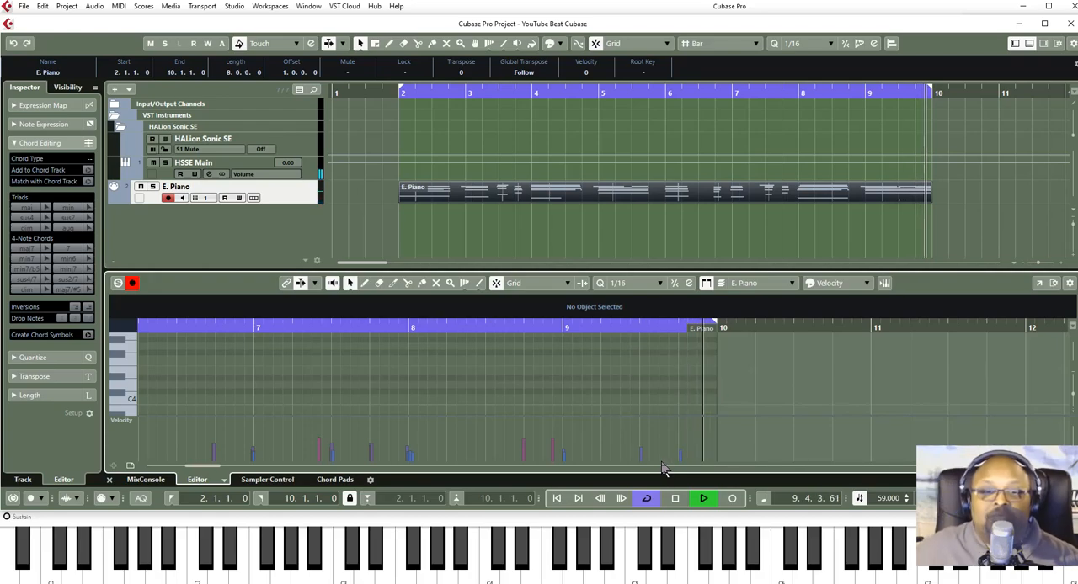
pyautogui.press('space')
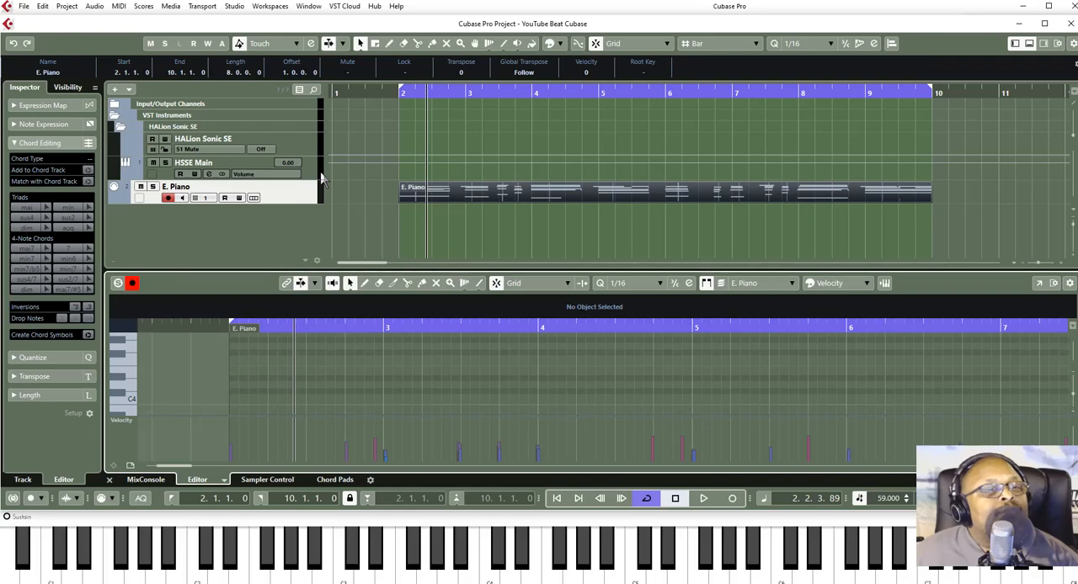
# - Add four MIDI tracks named Kick below the E. Piano track
pyautogui.click(288, 202)
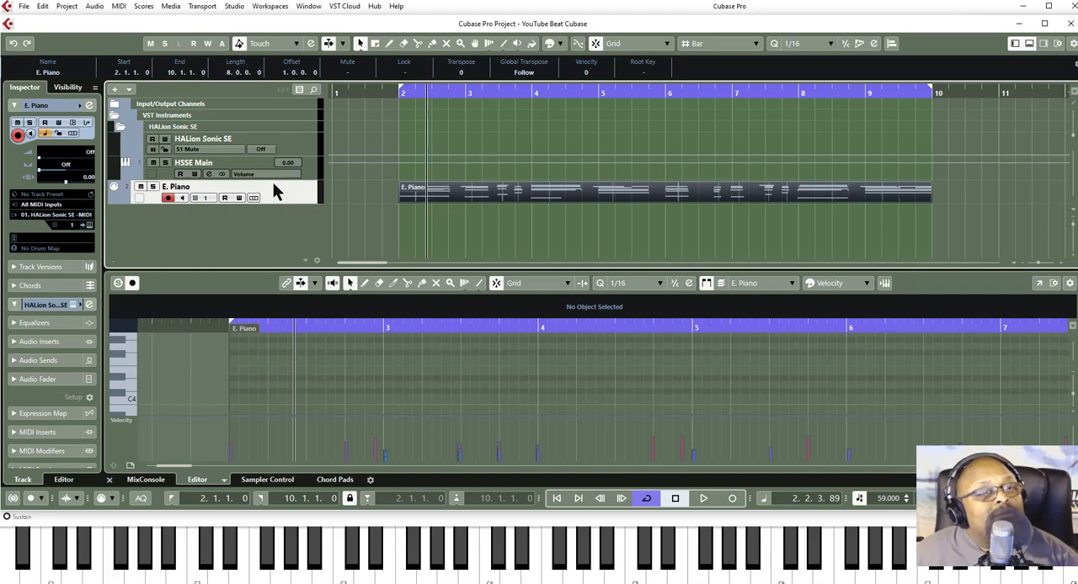
pyautogui.rightClick(229, 215)
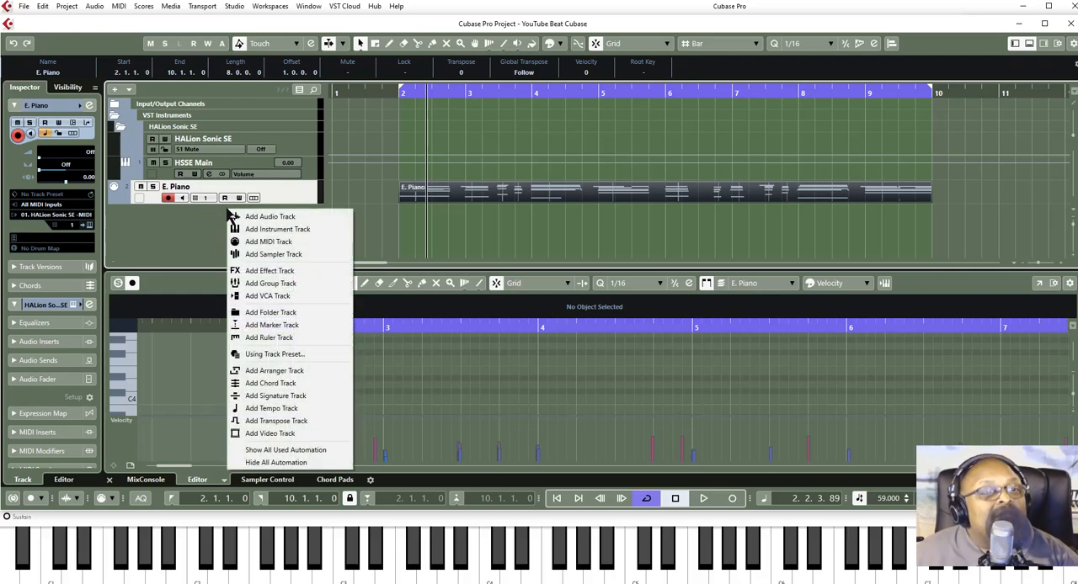
pyautogui.click(264, 243)
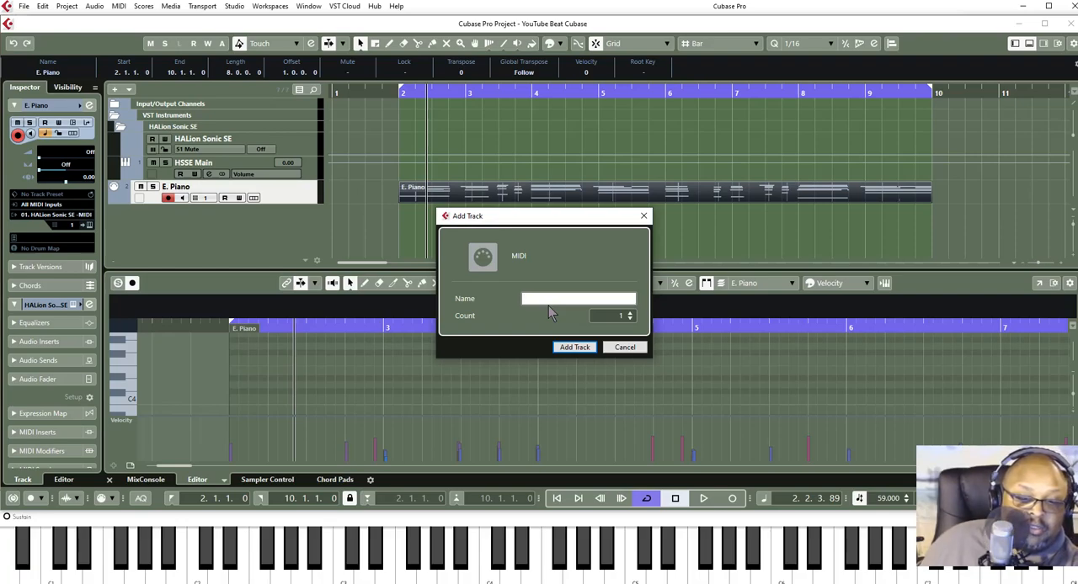
pyautogui.write('Kick')
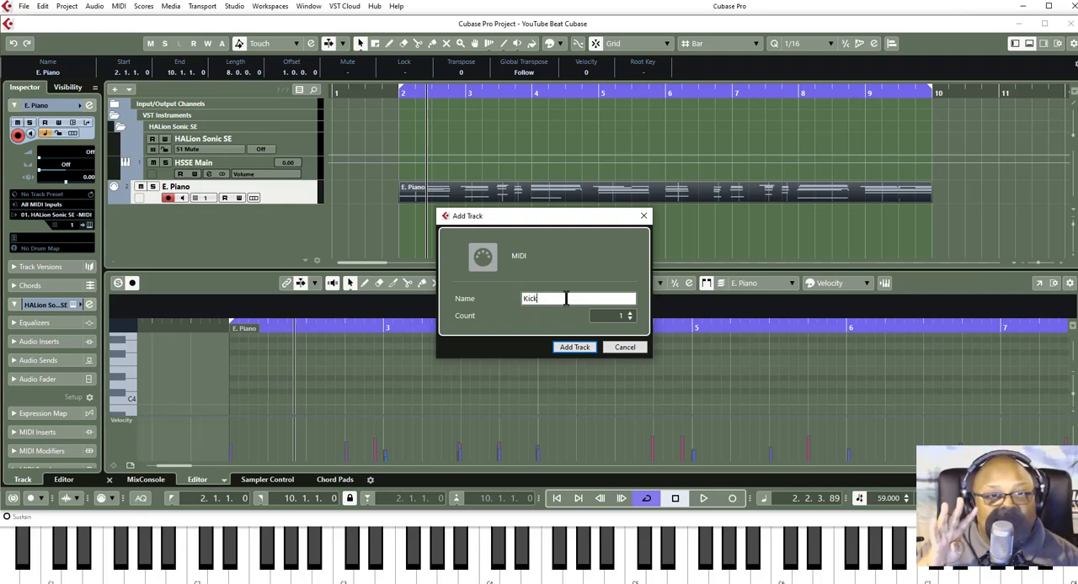
pyautogui.click(632, 320)
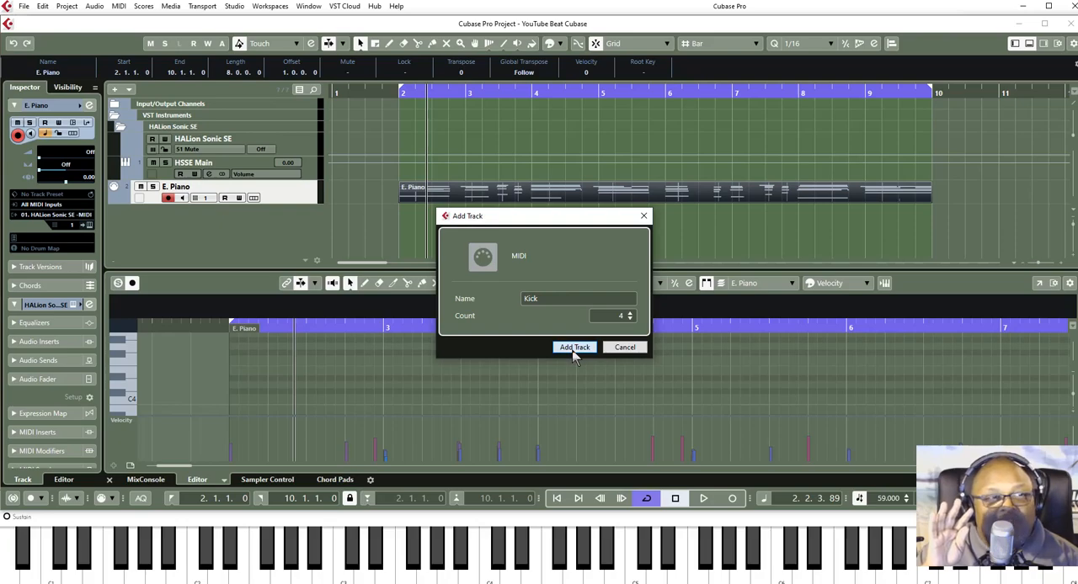
pyautogui.click(574, 348)
pyautogui.scroll(-1, 234, 196)
pyautogui.scroll(-1, 234, 196)
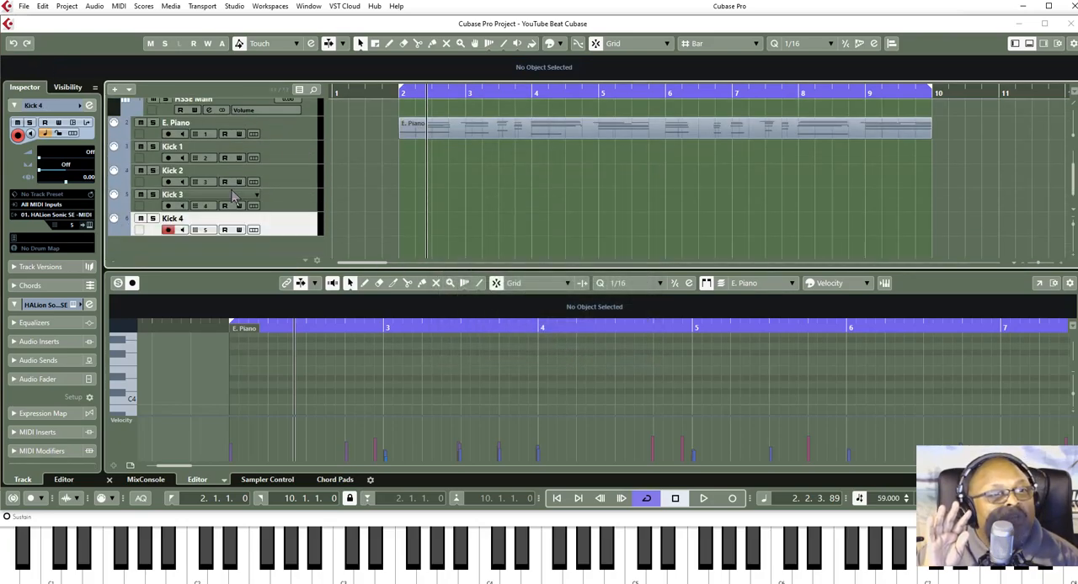
# - Examine the MIDI channel assignments of the E. Piano and four Kick tracks, including the channel choices available for Kick 4
pyautogui.click(289, 155)
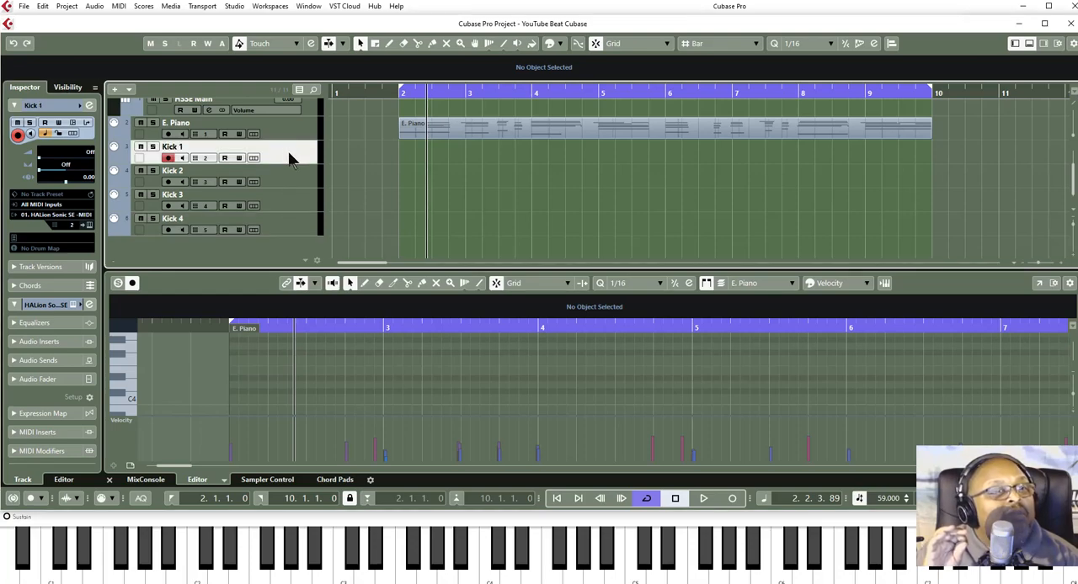
pyautogui.click(280, 178)
pyautogui.click(283, 208)
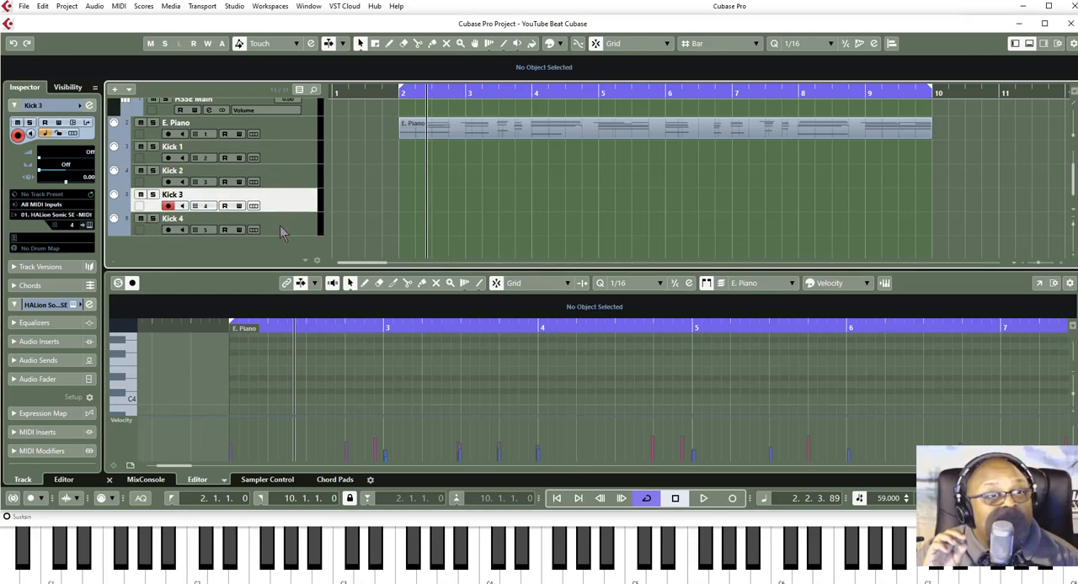
pyautogui.click(281, 227)
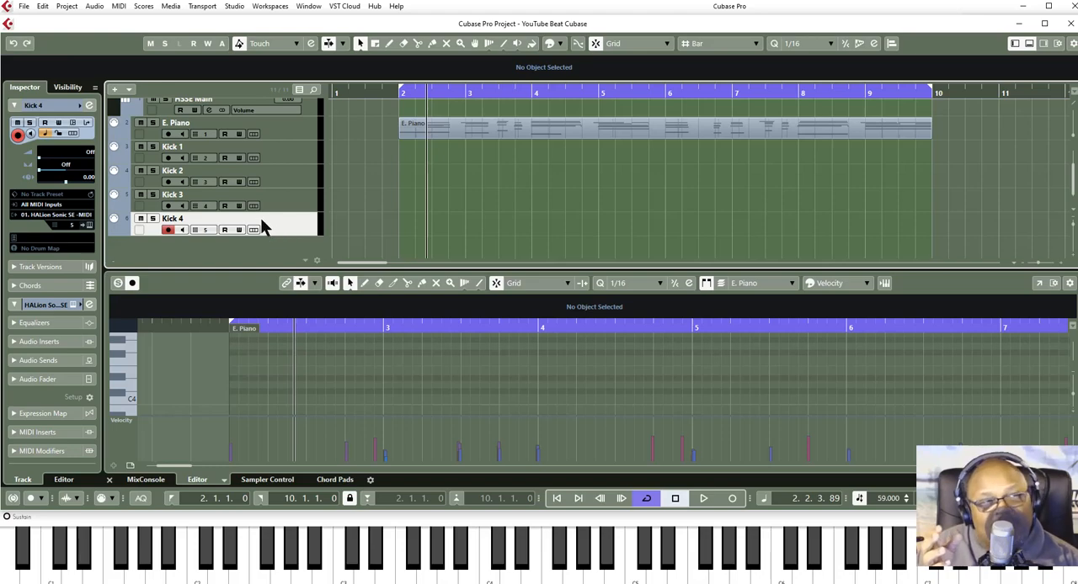
pyautogui.scroll(1, 261, 221)
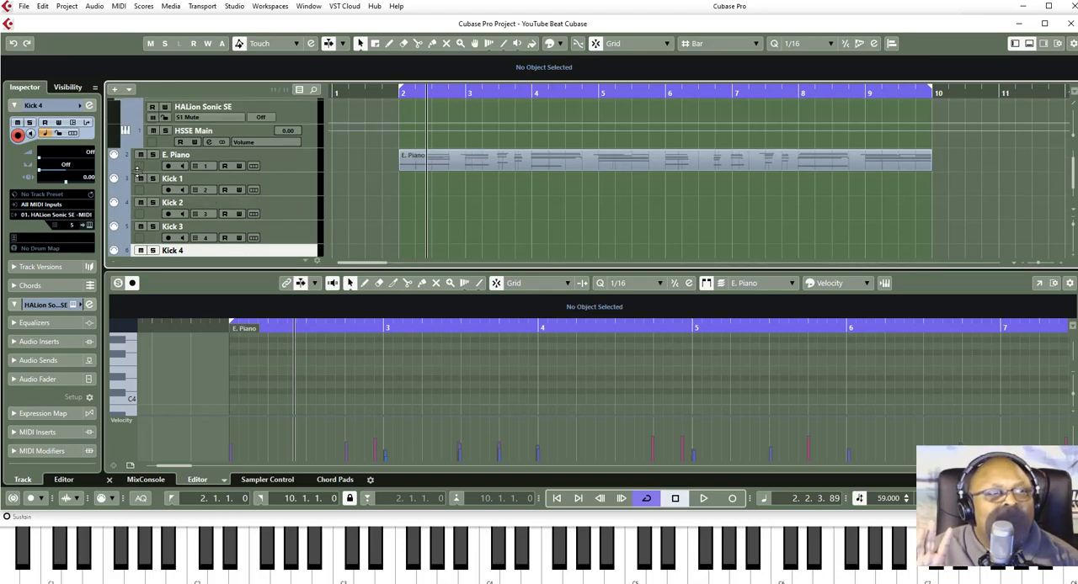
pyautogui.click(294, 157)
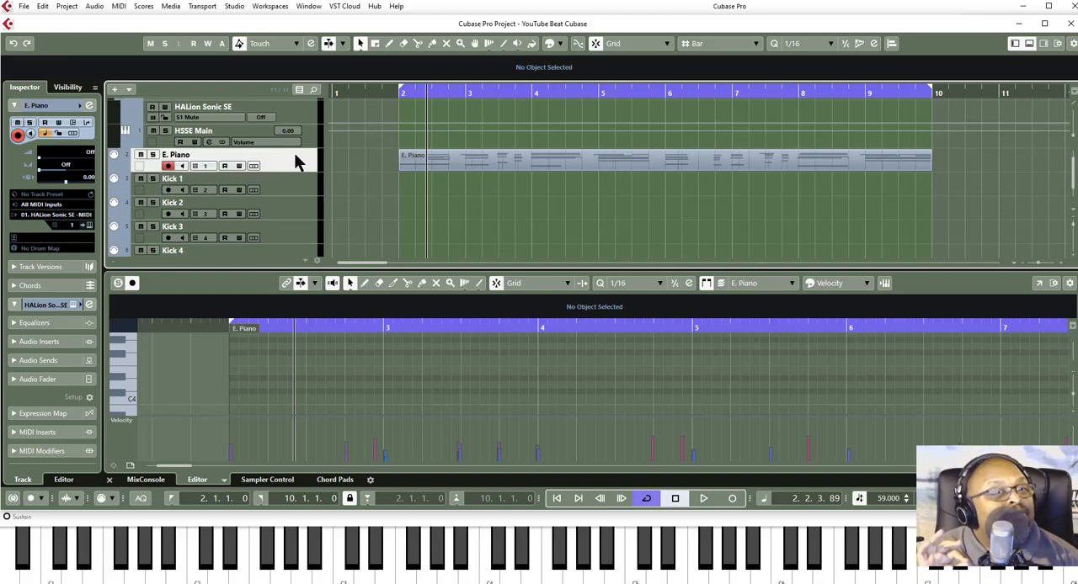
pyautogui.click(284, 182)
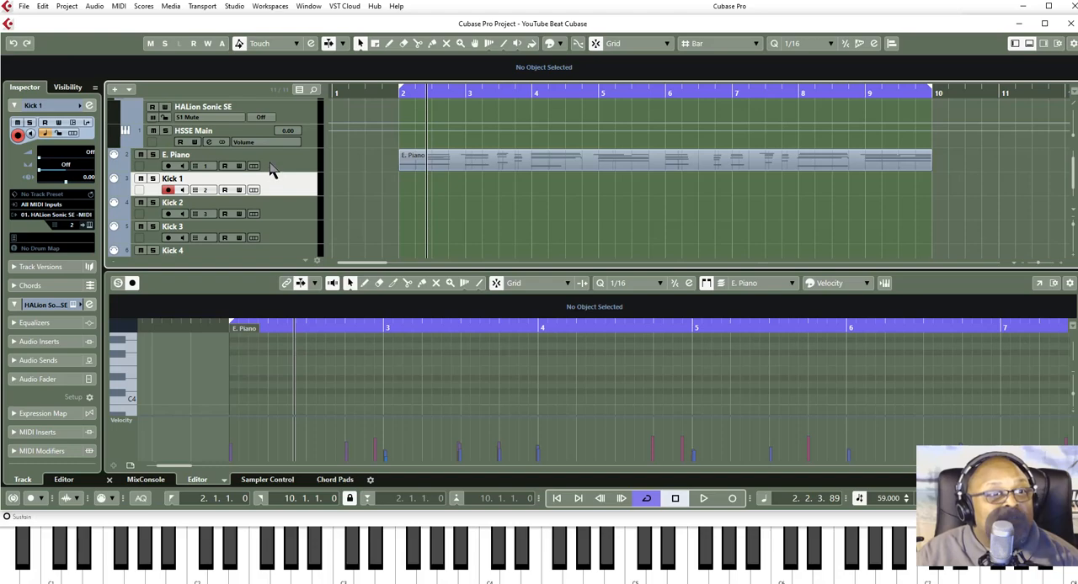
pyautogui.click(279, 165)
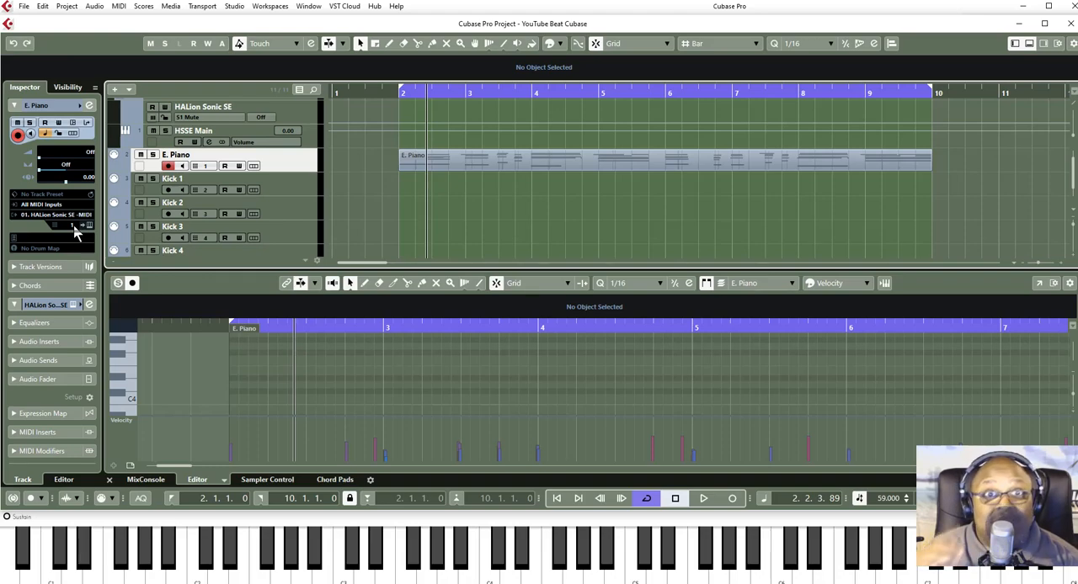
pyautogui.click(283, 186)
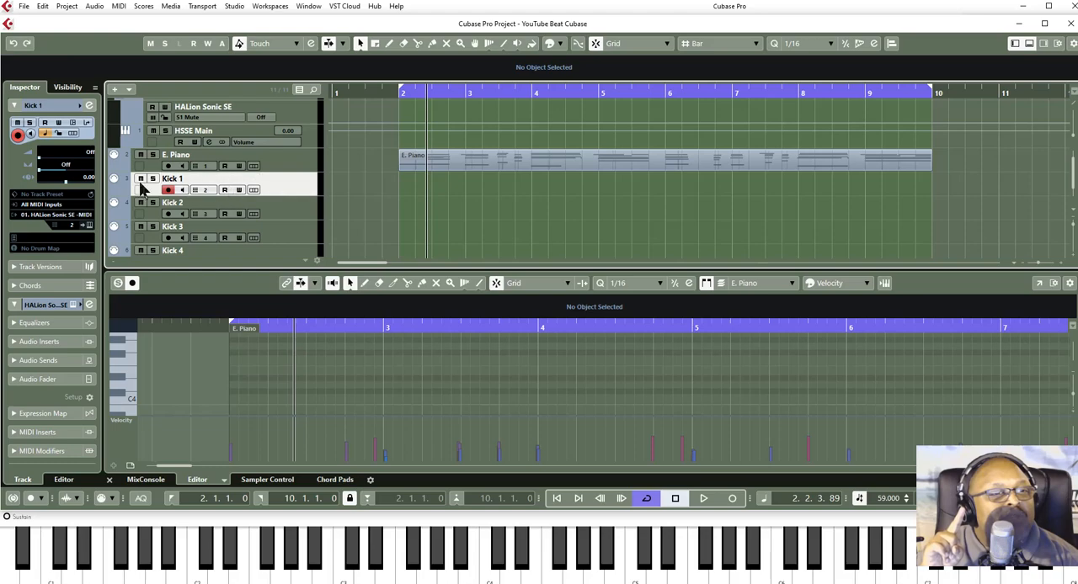
pyautogui.click(283, 208)
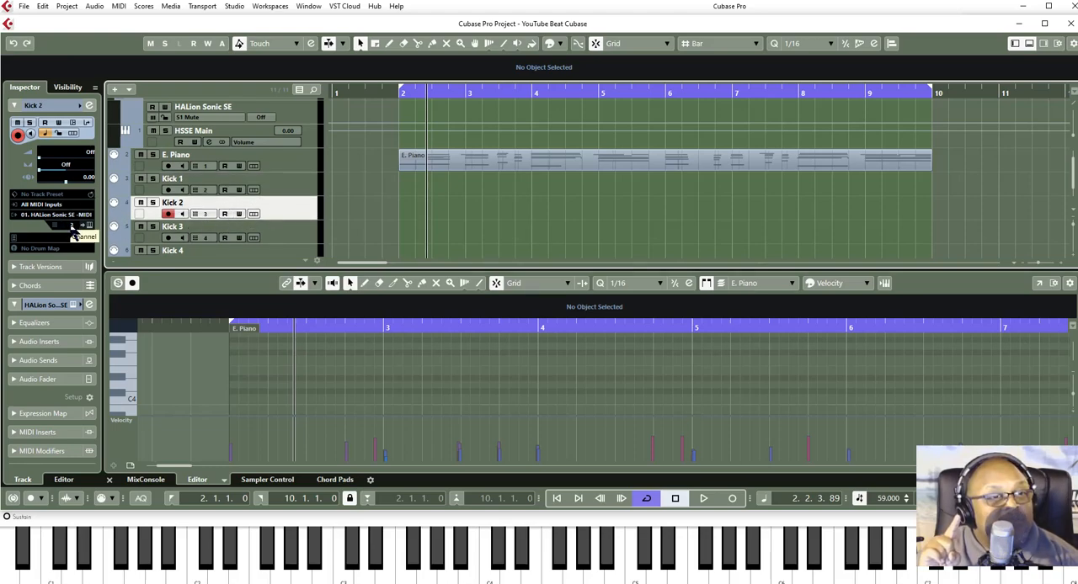
pyautogui.click(292, 234)
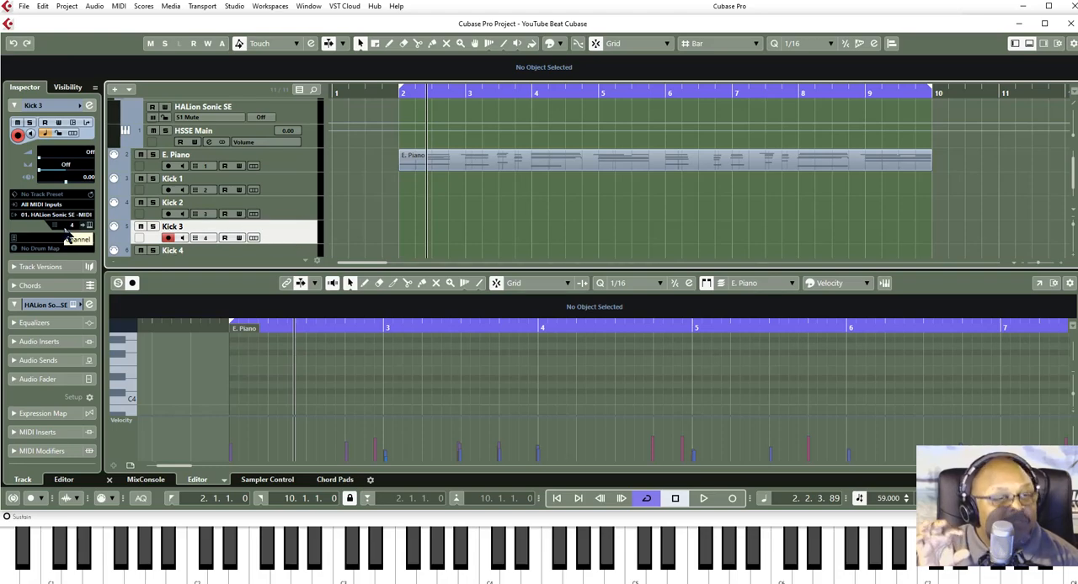
pyautogui.click(299, 251)
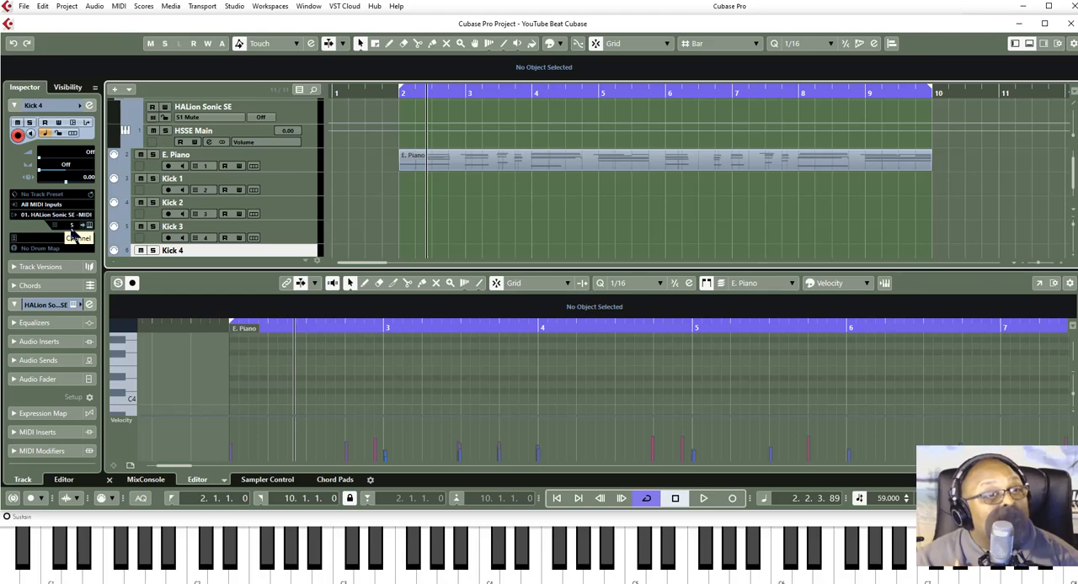
pyautogui.click(70, 227)
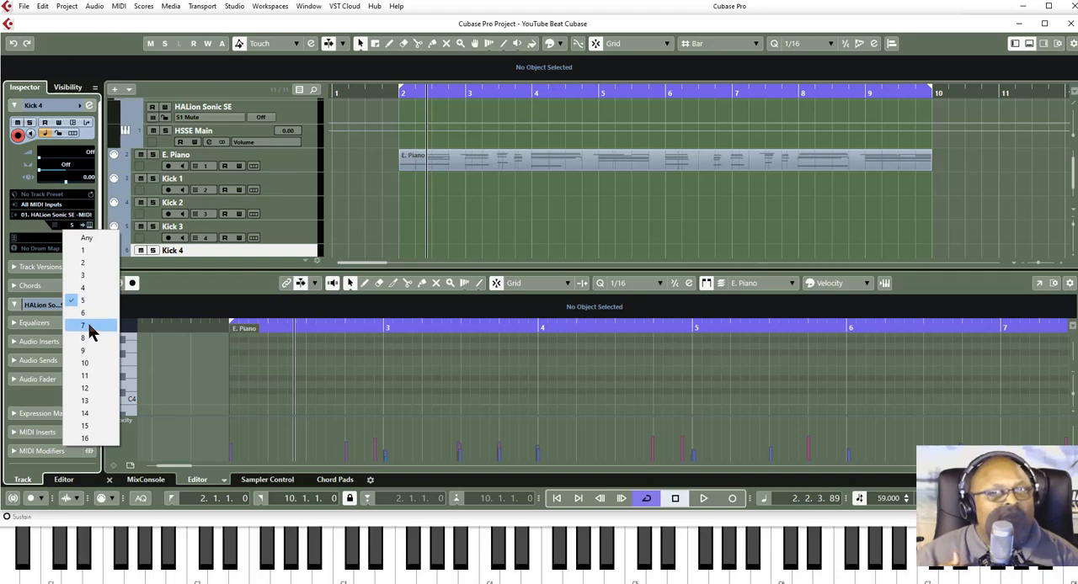
pyautogui.click(302, 183)
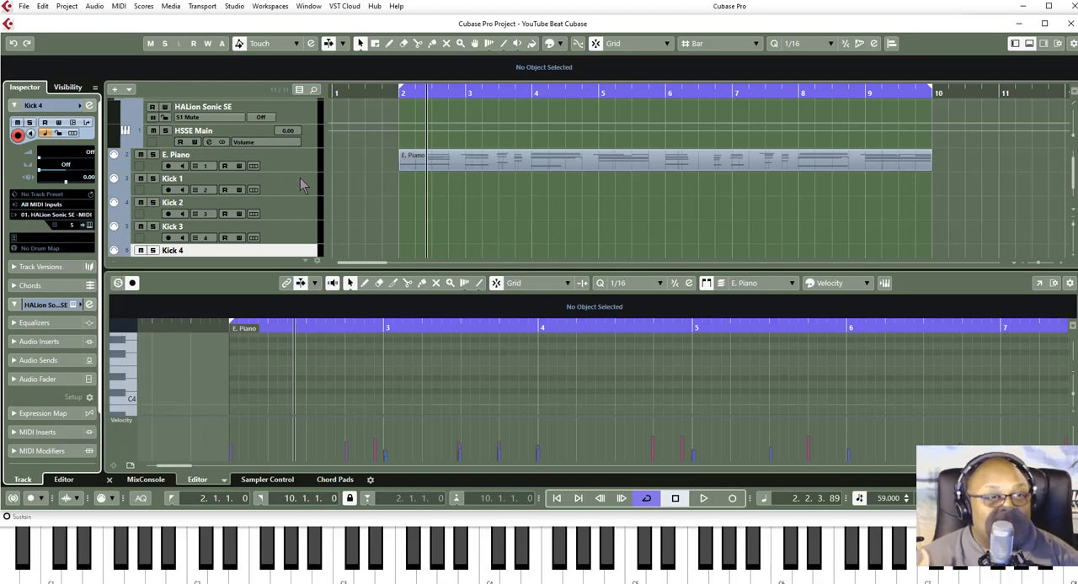
# - Rename the Kick 1 track as Kick
pyautogui.click(301, 186)
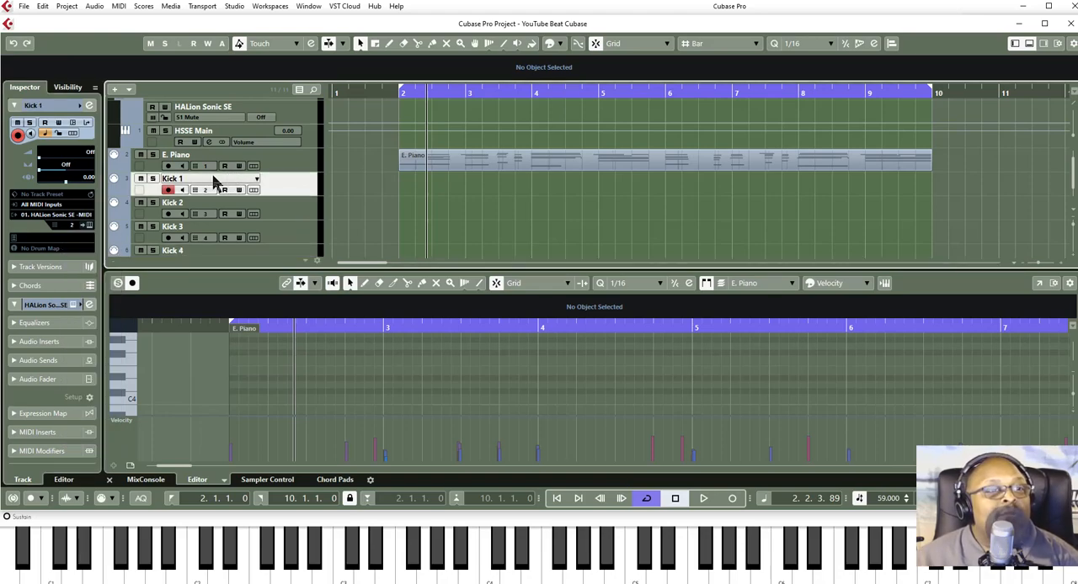
pyautogui.doubleClick(183, 182)
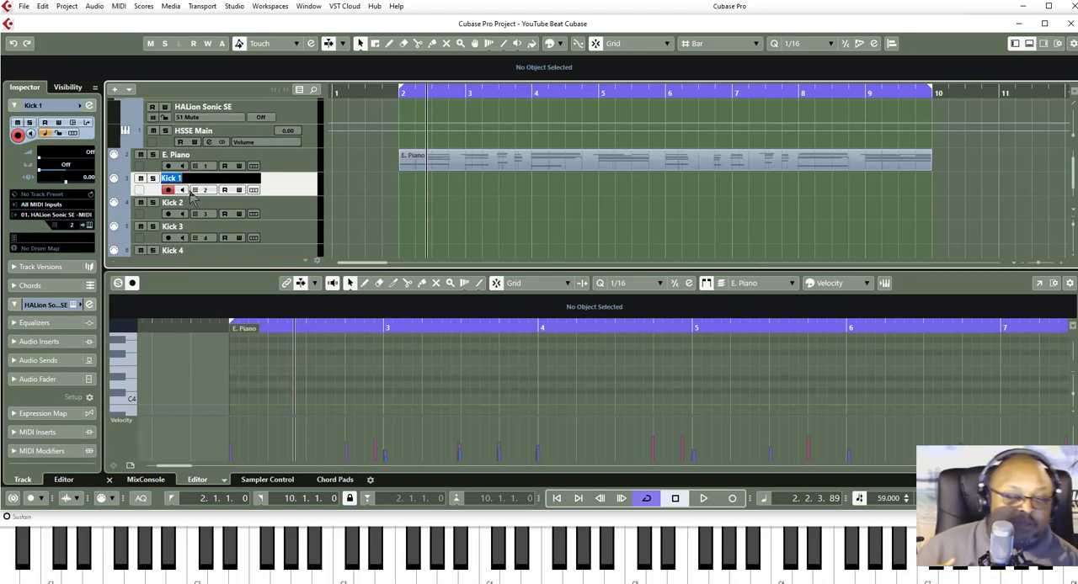
pyautogui.write('Kick')
pyautogui.press('Return')
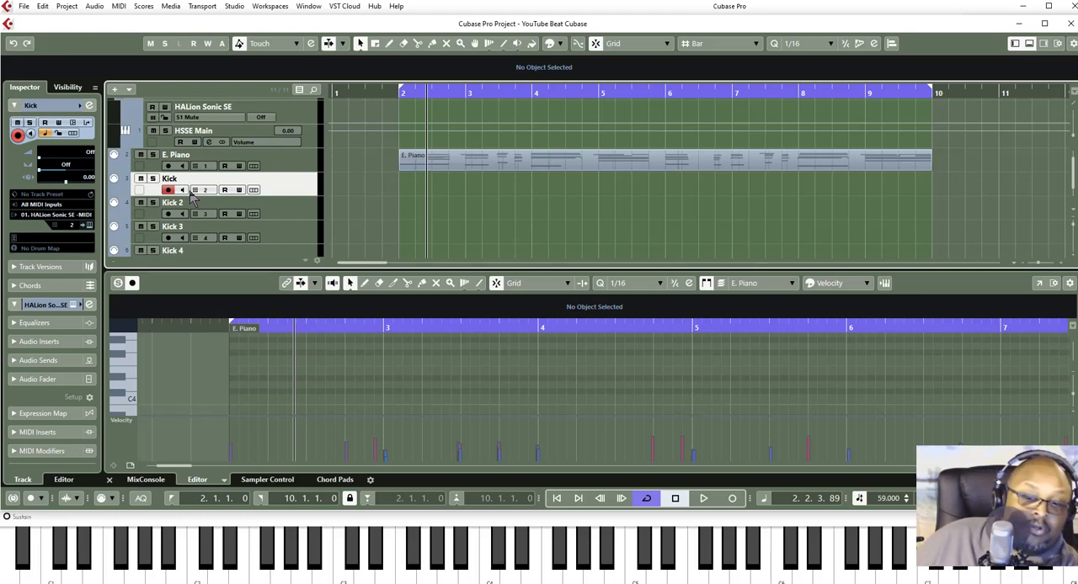
# - Open HALion Sonic SE from the VST Instruments rack and select its empty slot 2 for the Kick track
pyautogui.press('F11')
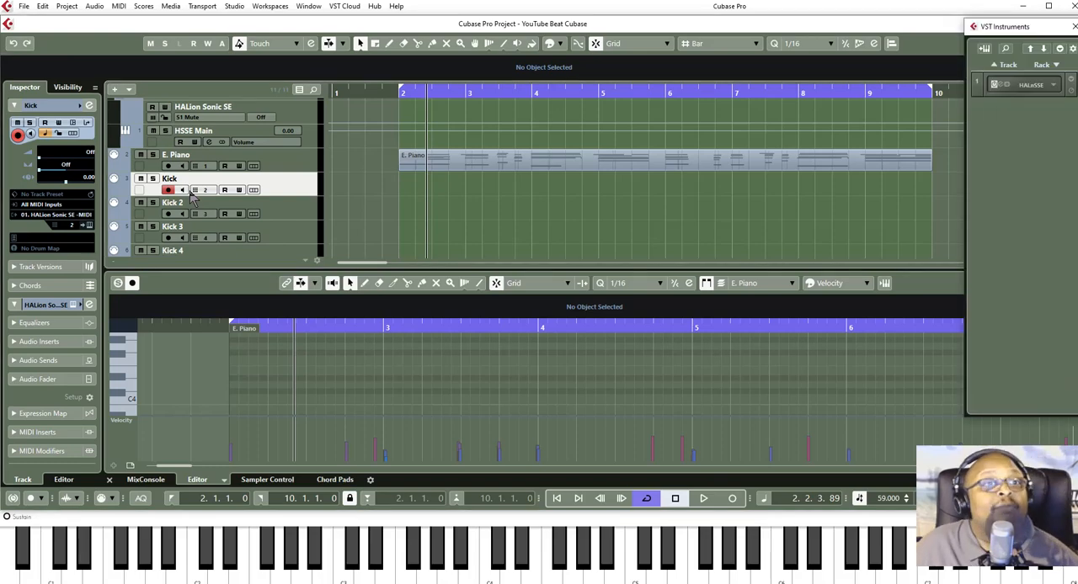
pyautogui.click(233, 7)
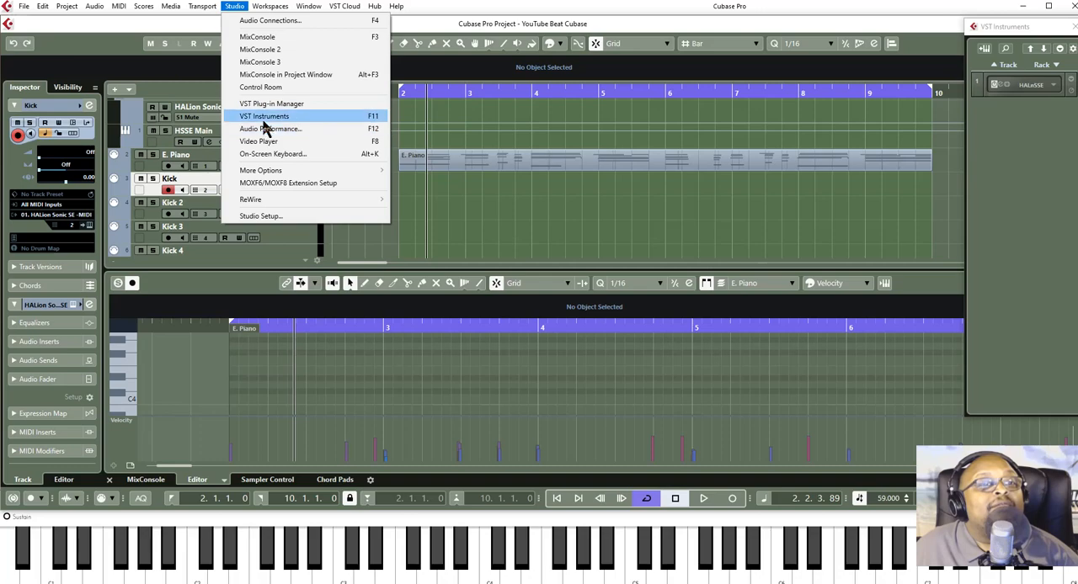
pyautogui.click(525, 10)
pyautogui.click(1015, 30)
pyautogui.moveTo(1015, 29)
pyautogui.mouseDown()
pyautogui.moveTo(987, 29)
pyautogui.moveTo(1011, 30)
pyautogui.mouseUp()
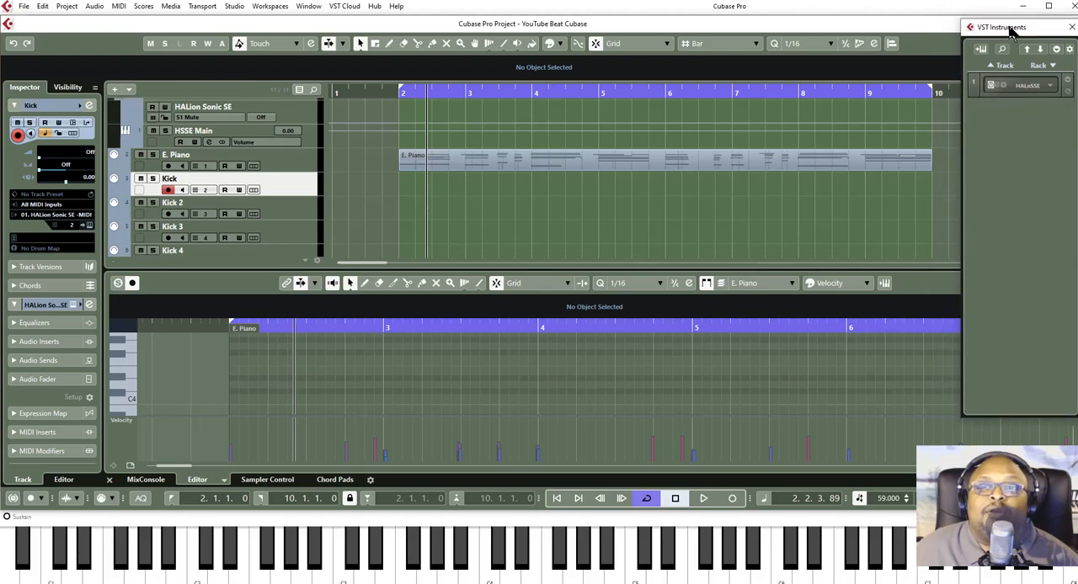
pyautogui.click(997, 90)
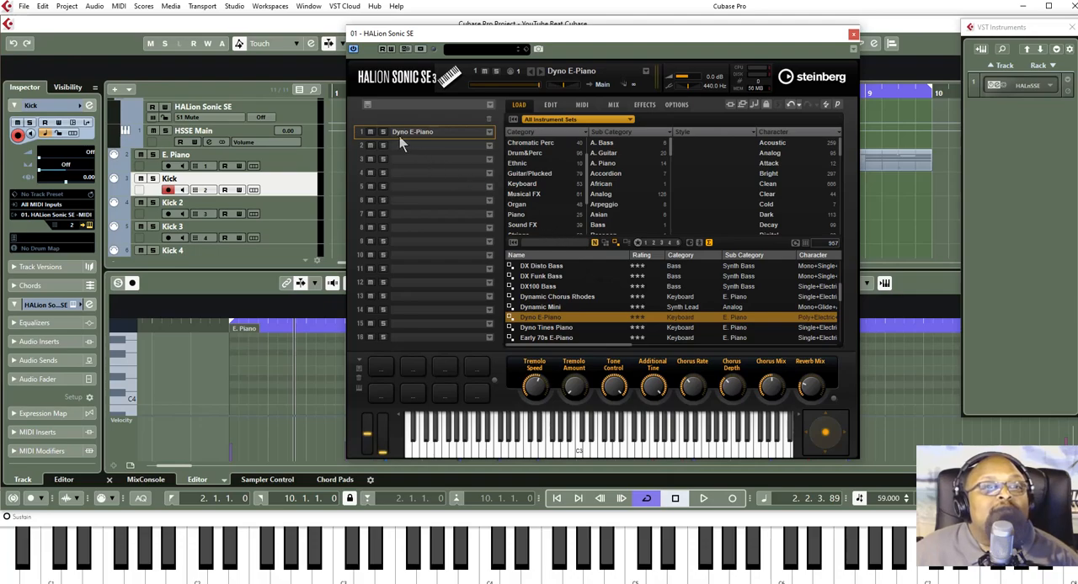
pyautogui.click(362, 145)
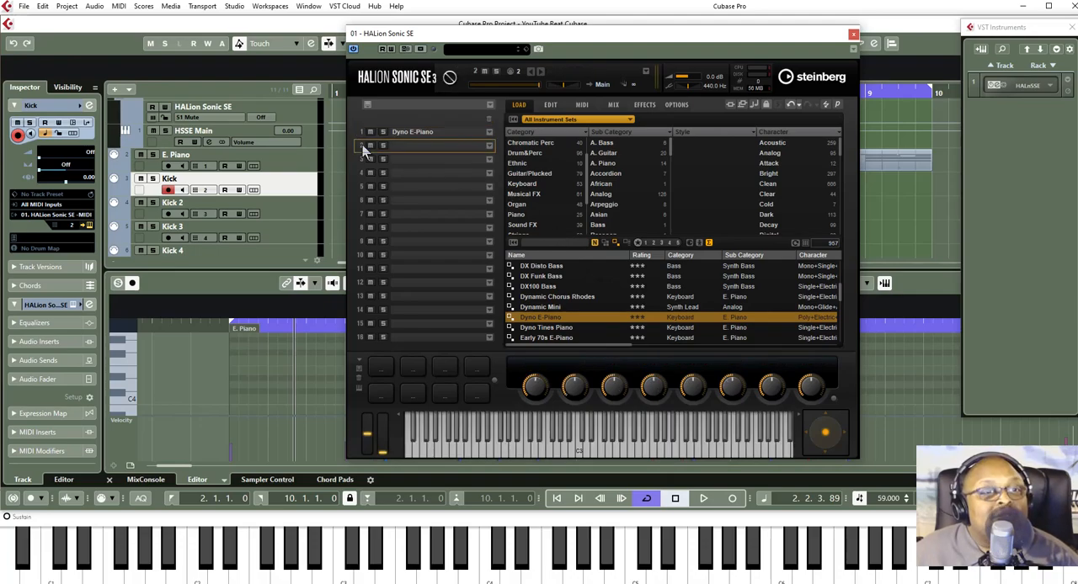
# - Load the [GM 131] Jazz Kit from the Drum&Perc Drumset programs into slot 2, and close the instrument and rack windows
pyautogui.click(523, 155)
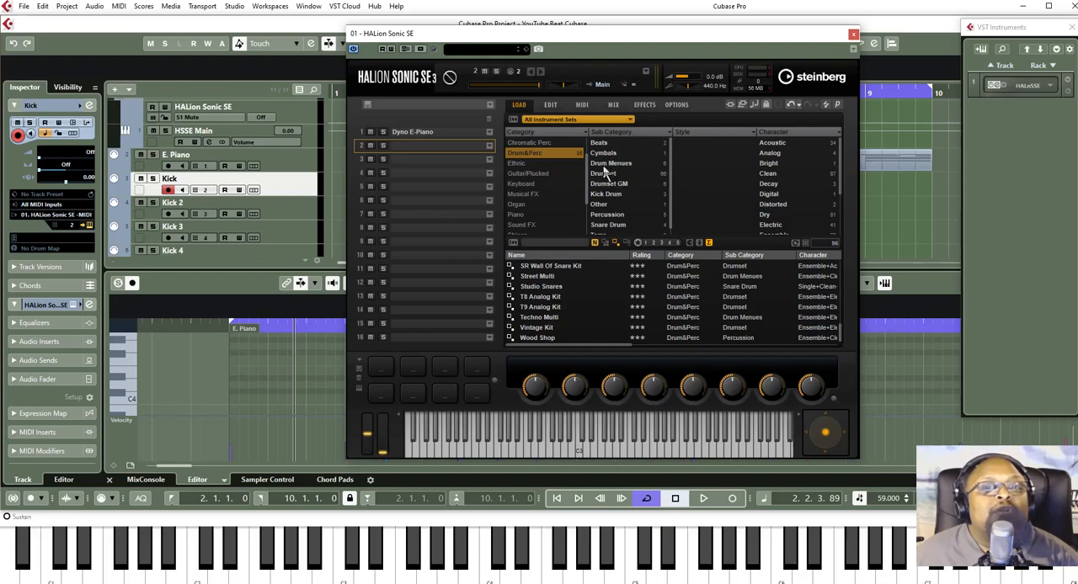
pyautogui.click(602, 174)
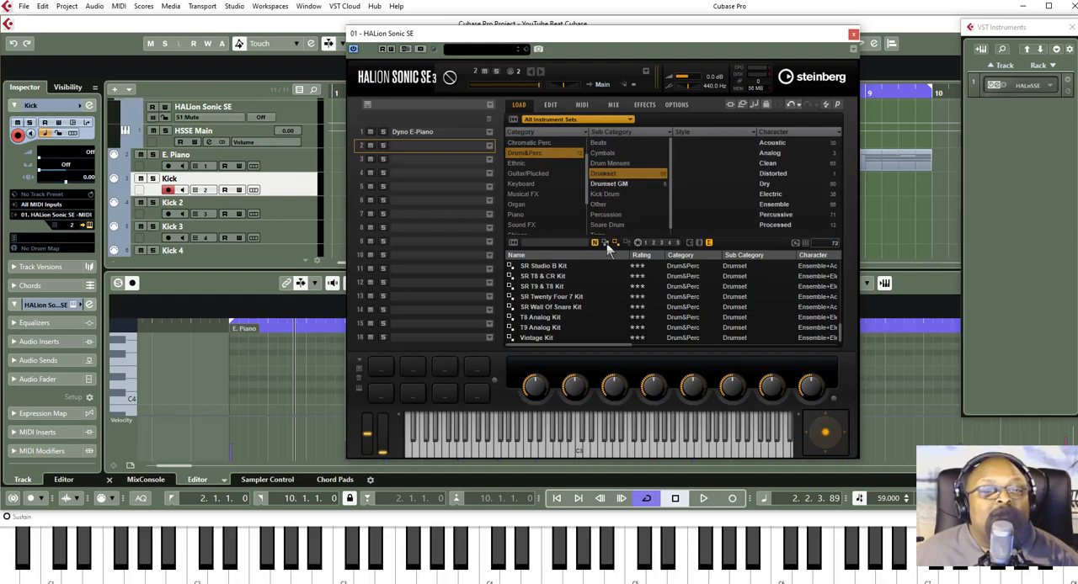
pyautogui.scroll(8, 558, 288)
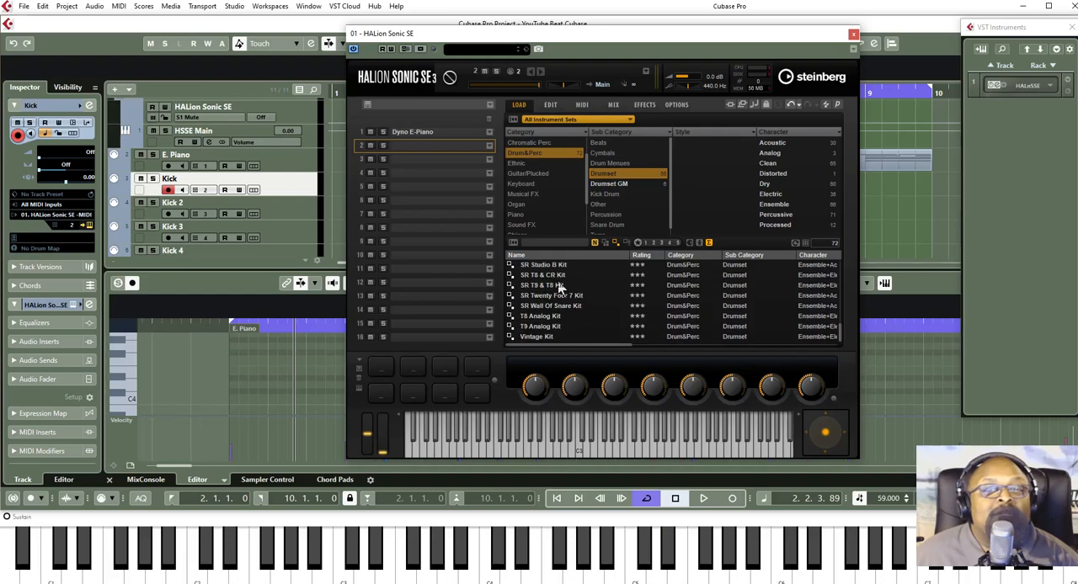
pyautogui.scroll(10, 559, 287)
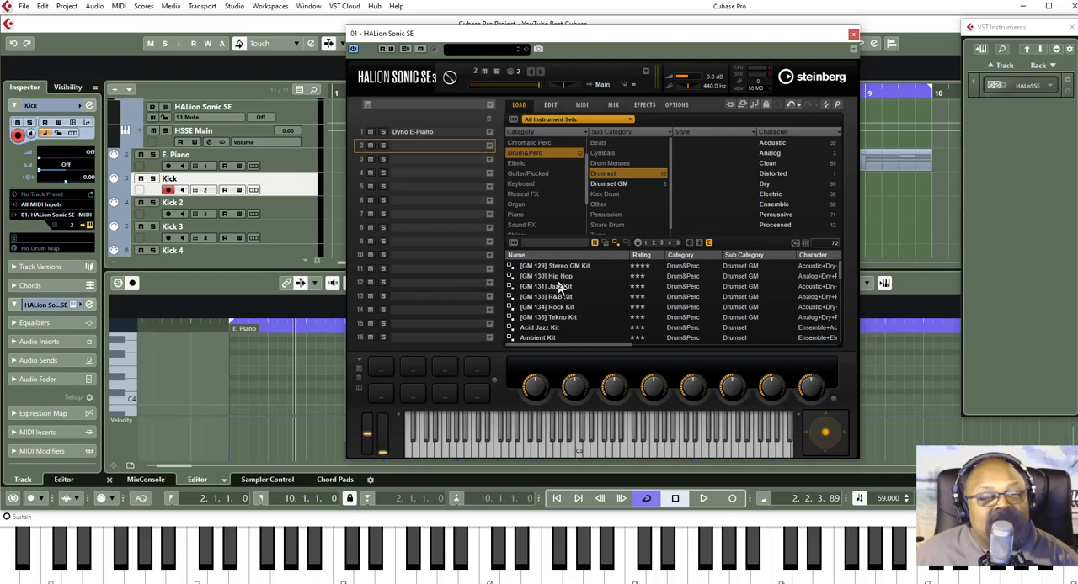
pyautogui.scroll(-2, 559, 288)
pyautogui.scroll(-4, 558, 288)
pyautogui.scroll(-4, 558, 288)
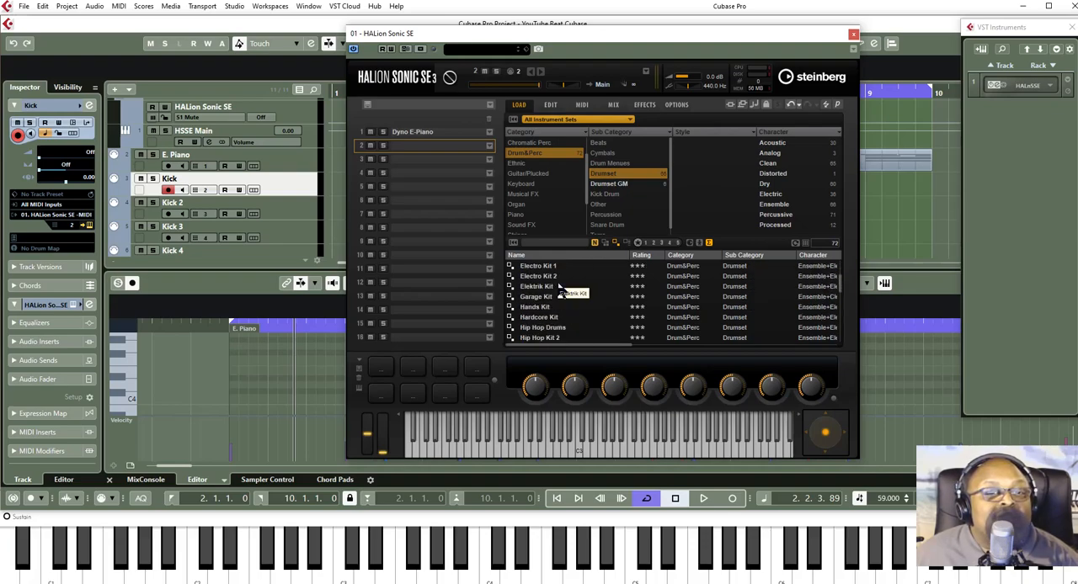
pyautogui.scroll(4, 559, 290)
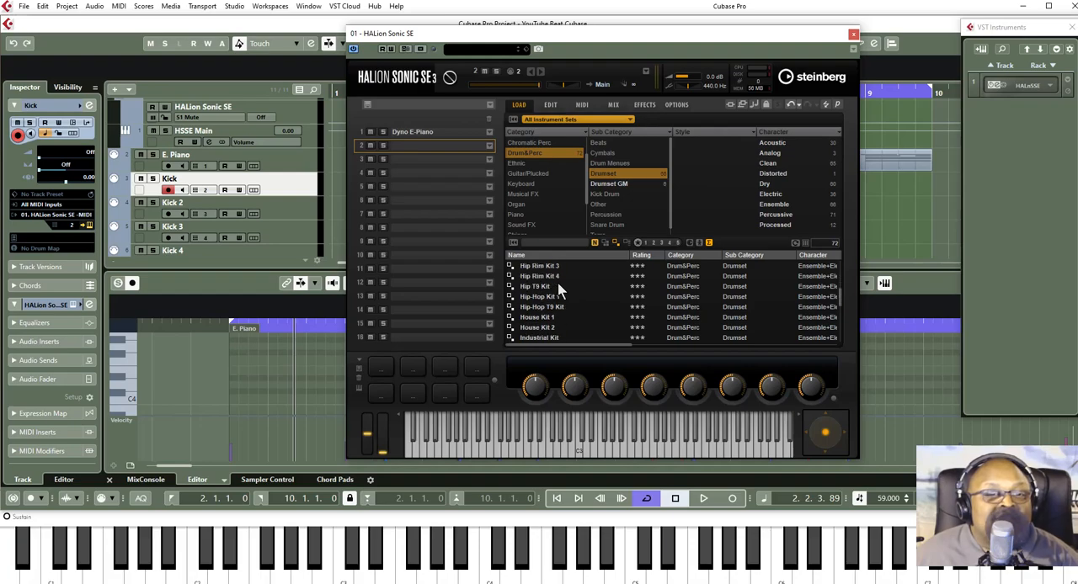
pyautogui.scroll(7, 557, 287)
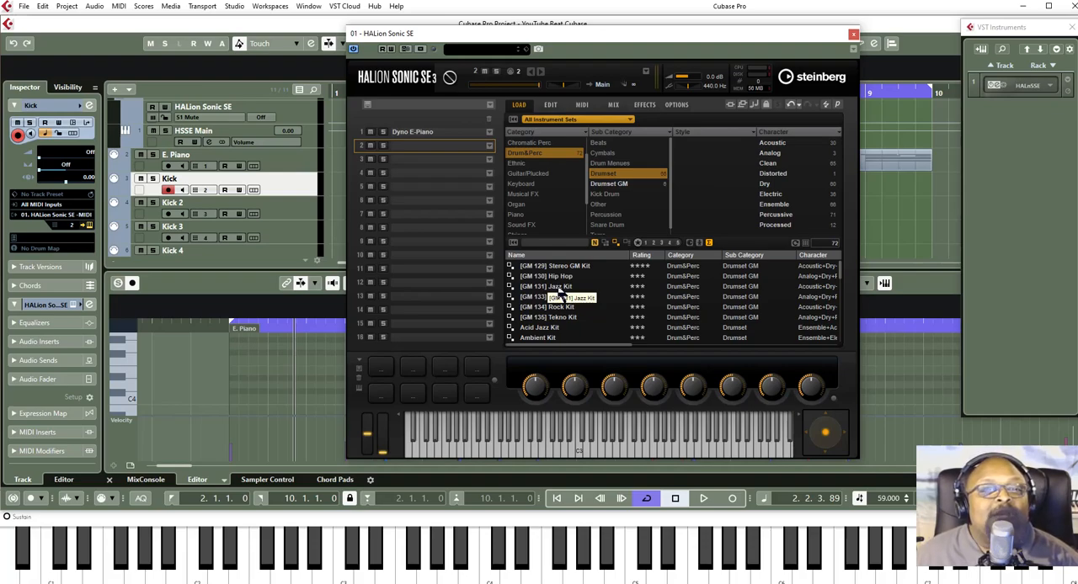
pyautogui.click(559, 287)
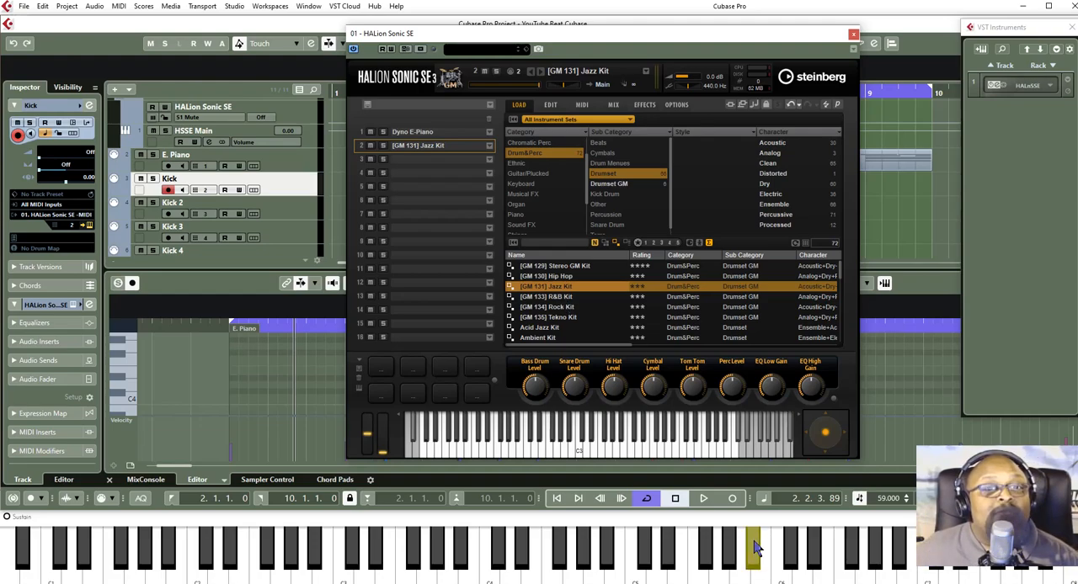
pyautogui.click(853, 35)
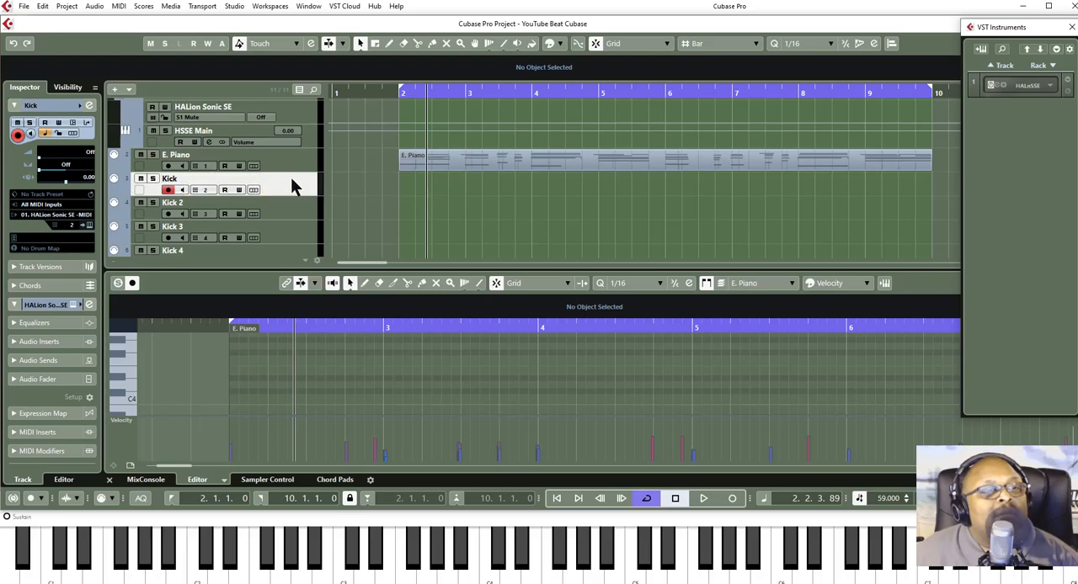
pyautogui.press('F11')
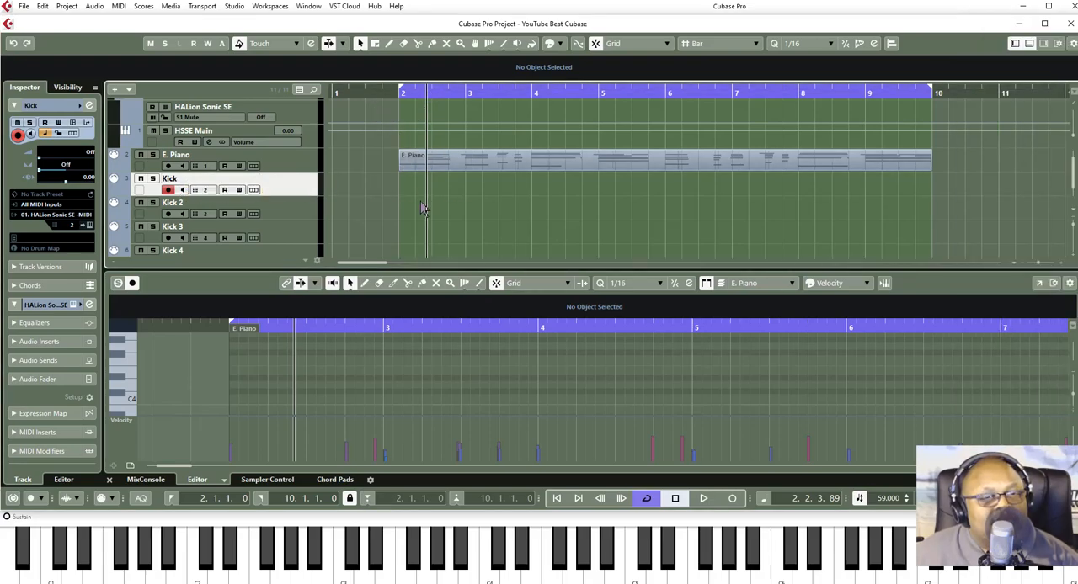
# - Record a repeating kick pattern on the Kick track from bar 1 through the end of the bar 2–10 loop range
pyautogui.click(675, 499)
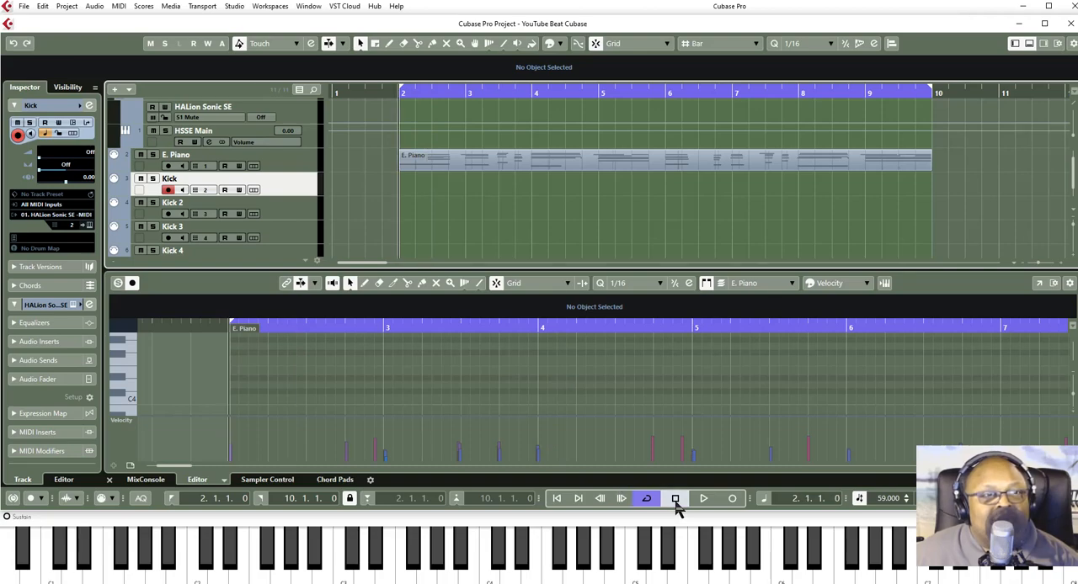
pyautogui.click(558, 501)
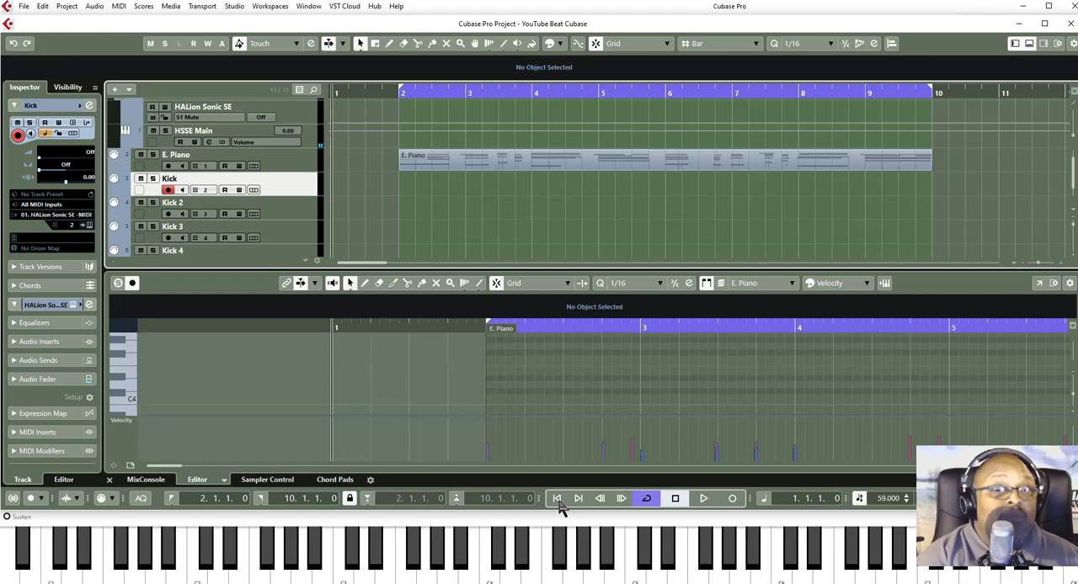
pyautogui.press('KP_Multiply')
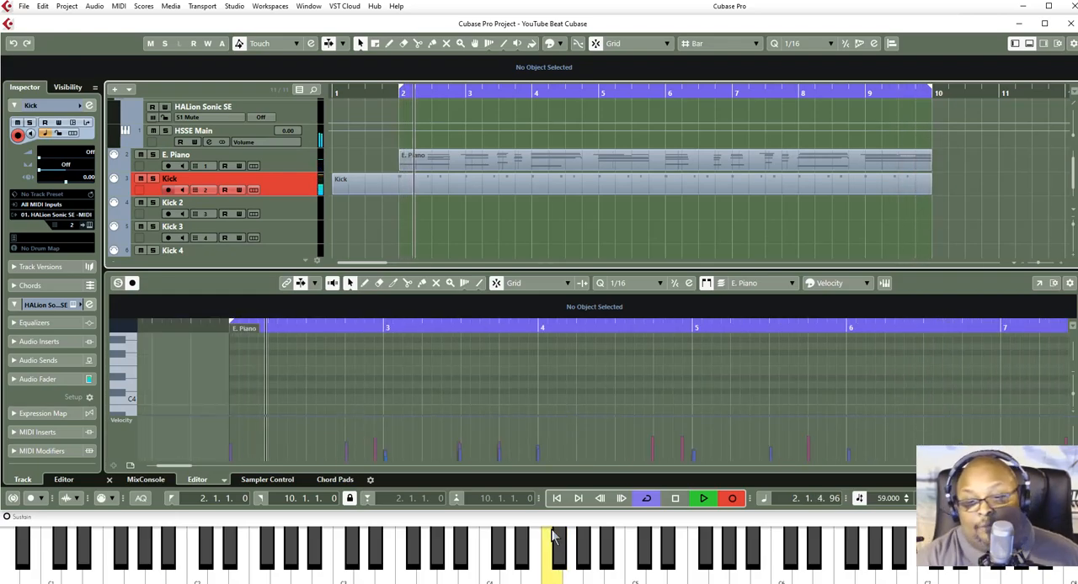
pyautogui.press('KP_Multiply')
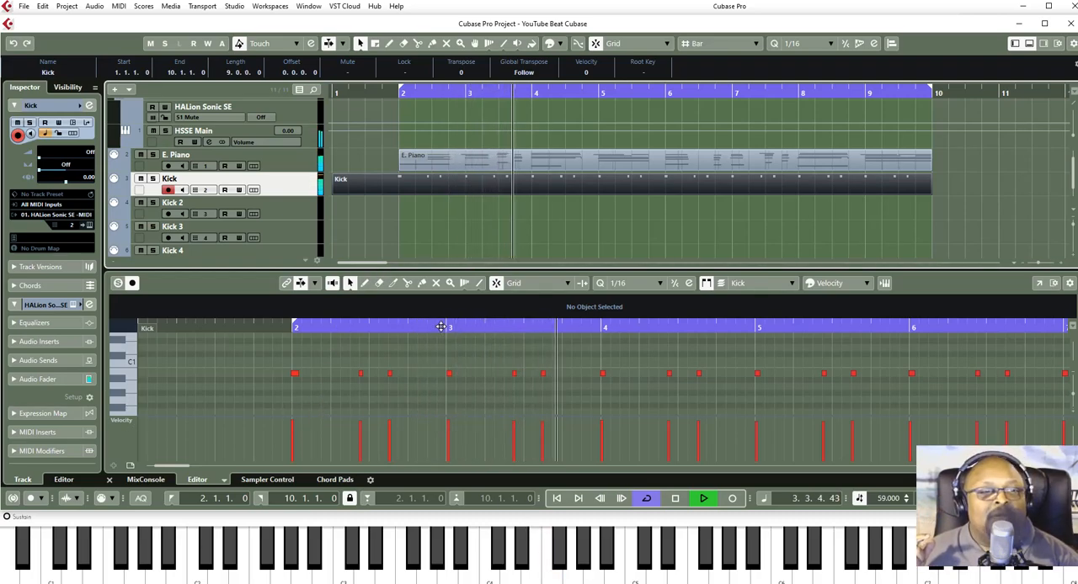
# - Quantize all recorded kick notes to 1/16 and trim the start of the Kick part to bar 2
pyautogui.click(329, 361)
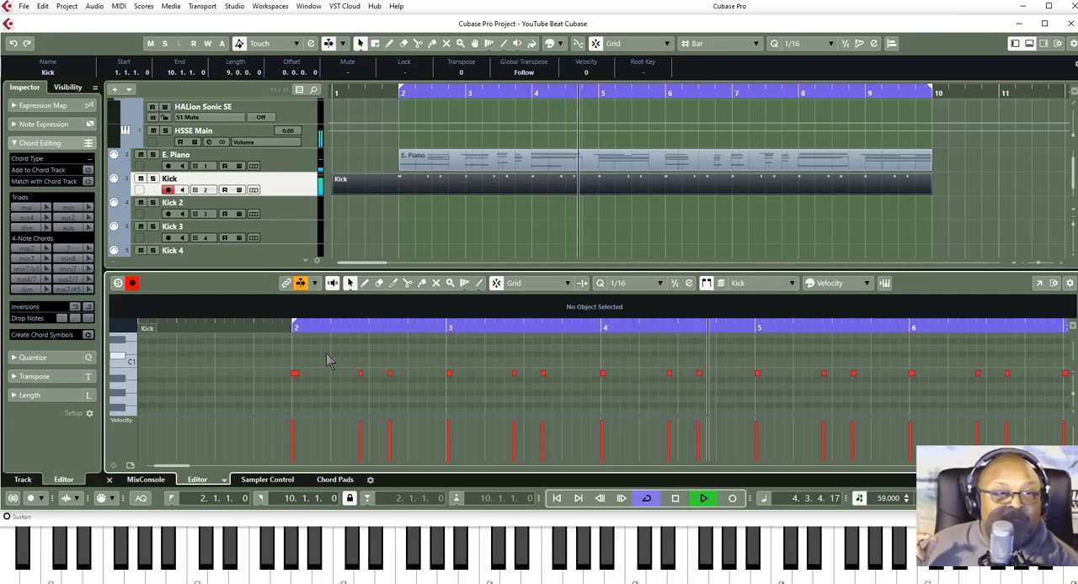
pyautogui.hotkey('ctrl', 'a')
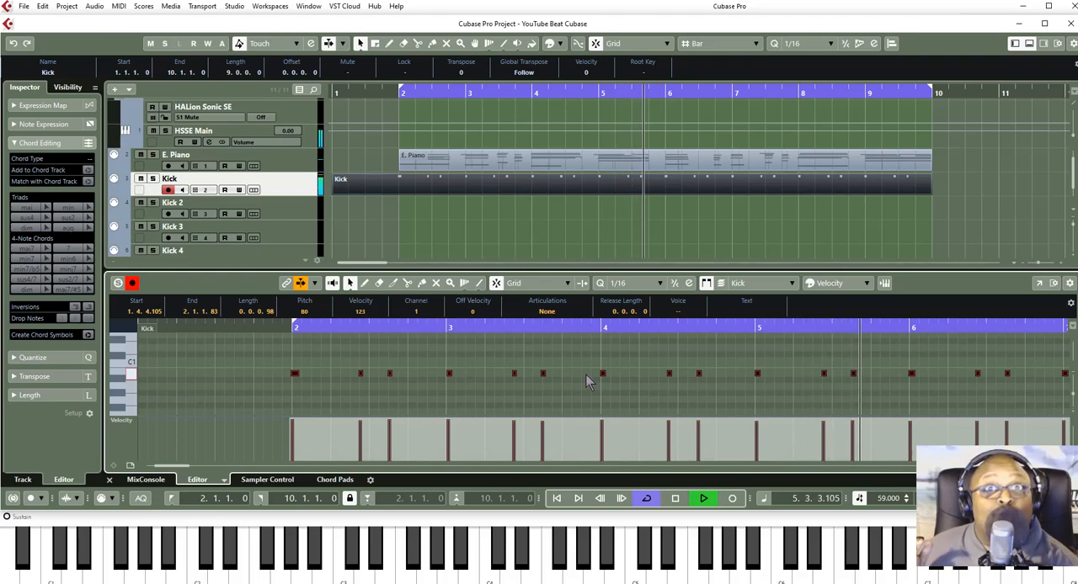
pyautogui.press('q')
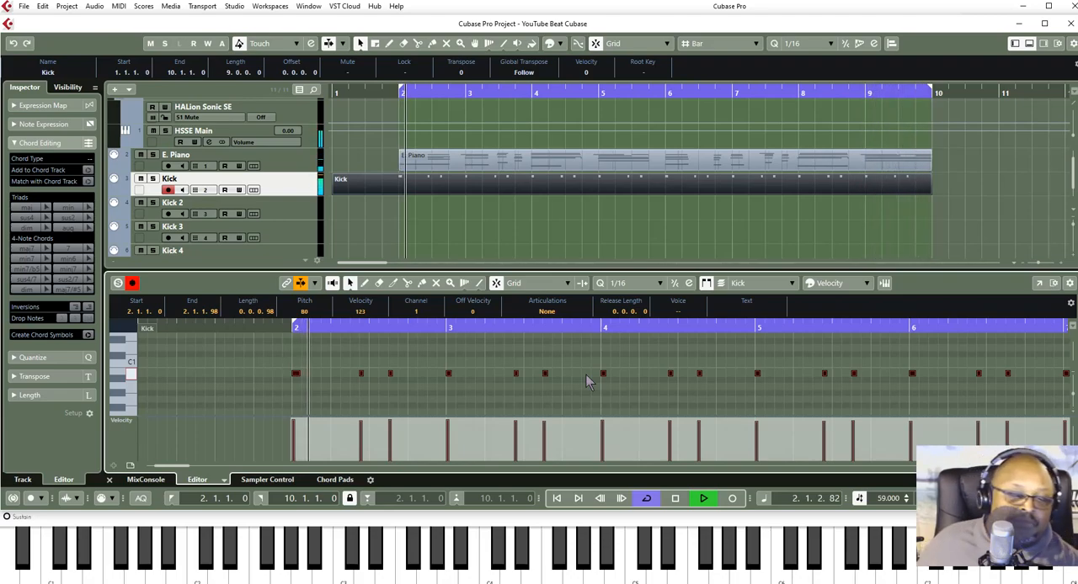
pyautogui.press('space')
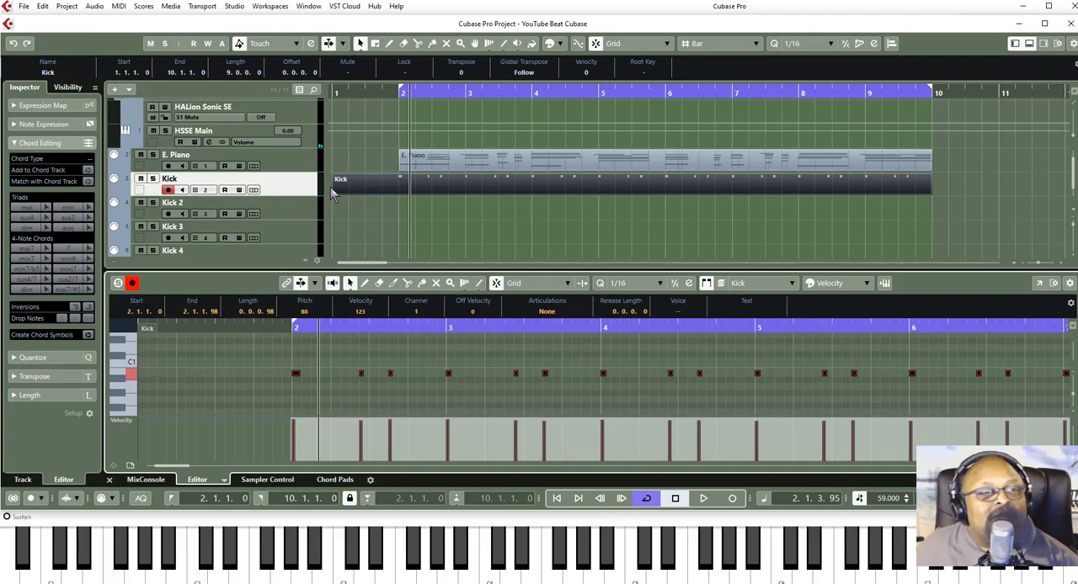
pyautogui.moveTo(332, 192); pyautogui.dragTo(379, 199)
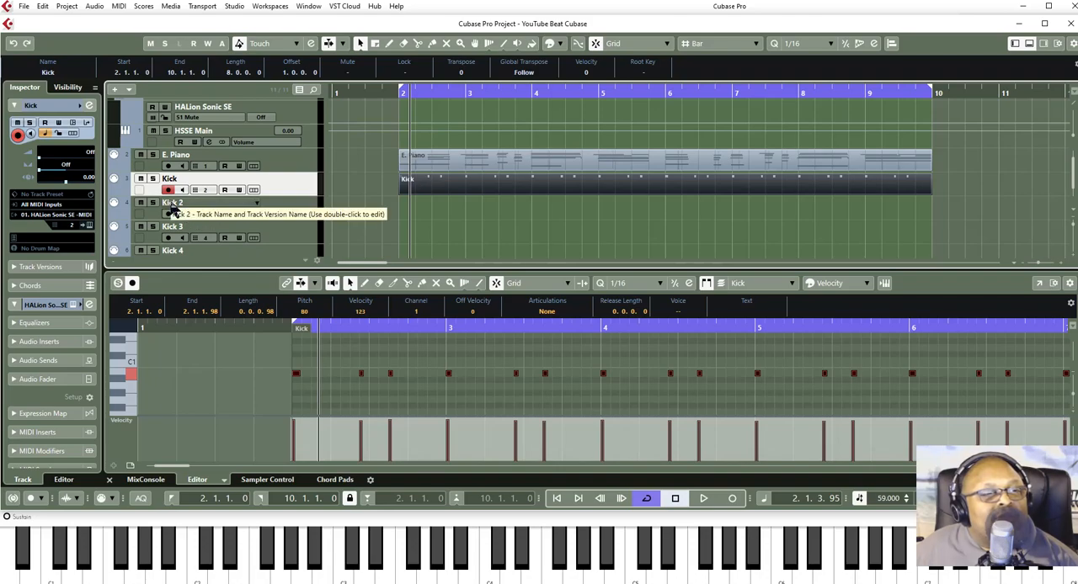
# - Rename the Kick 2 track as RimShot
pyautogui.doubleClick(171, 205)
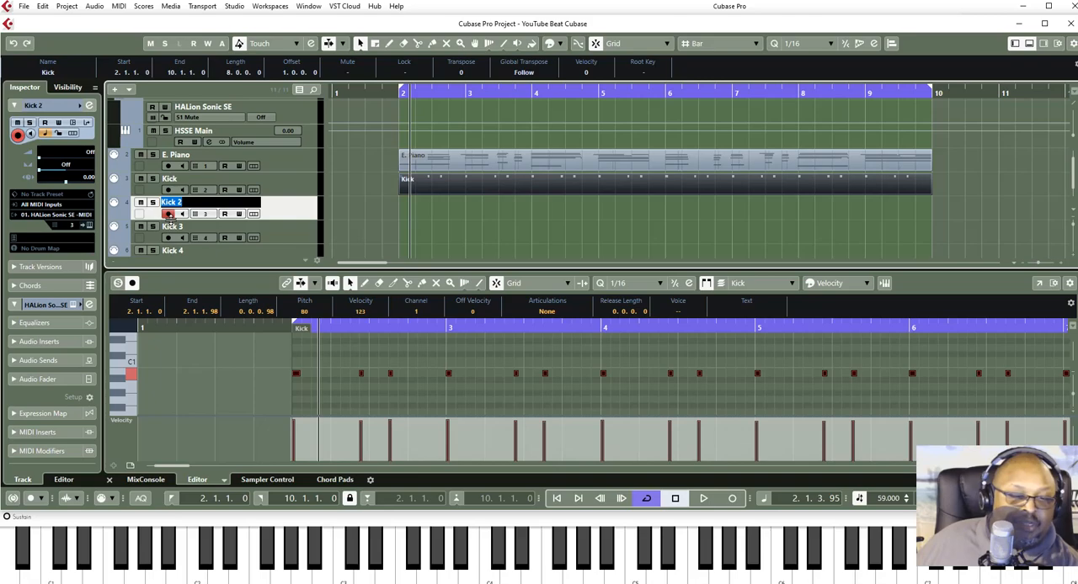
pyautogui.write('RimShot')
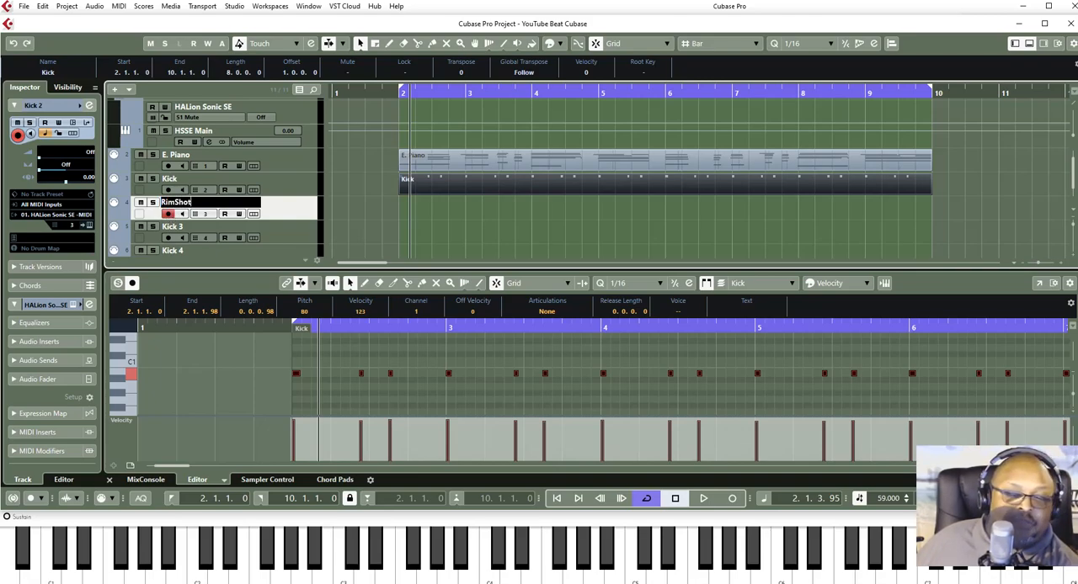
pyautogui.press('Return')
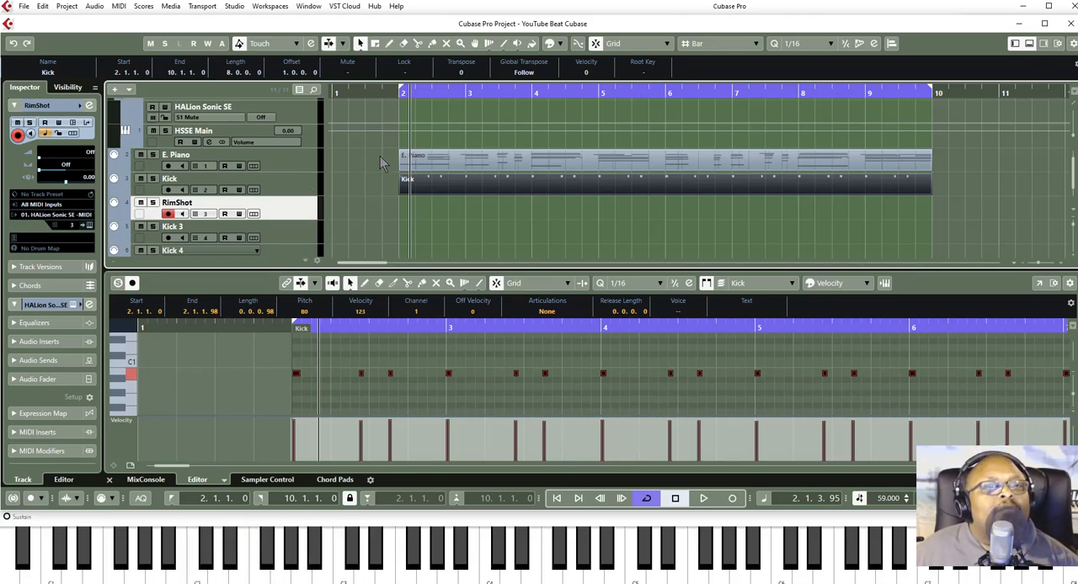
# - With the RimShot track selected, open HALion Sonic SE from the VST Instruments rack and bring up the program loader for empty slot 3
pyautogui.click(294, 191)
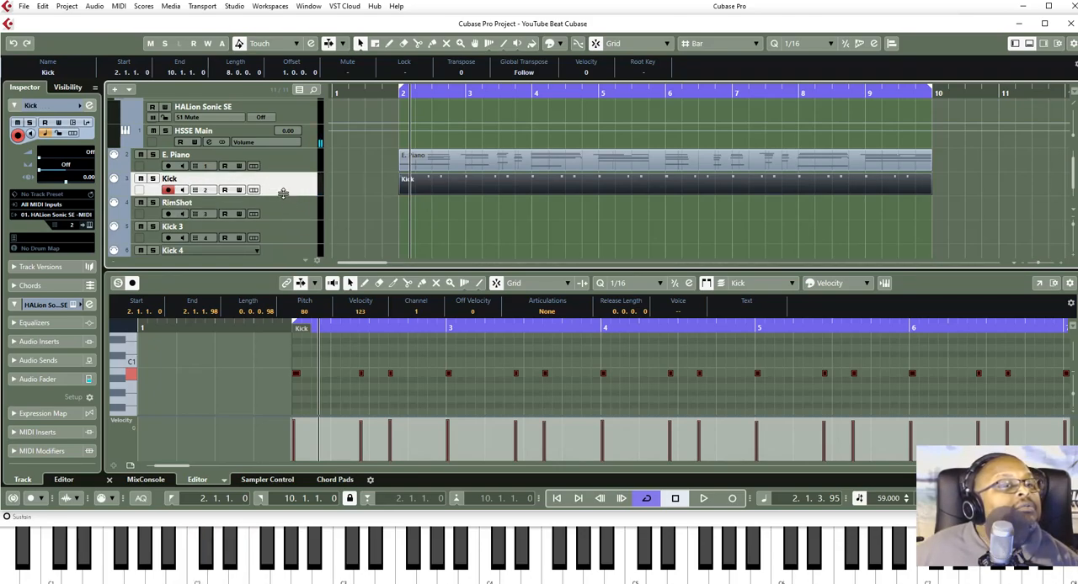
pyautogui.click(294, 215)
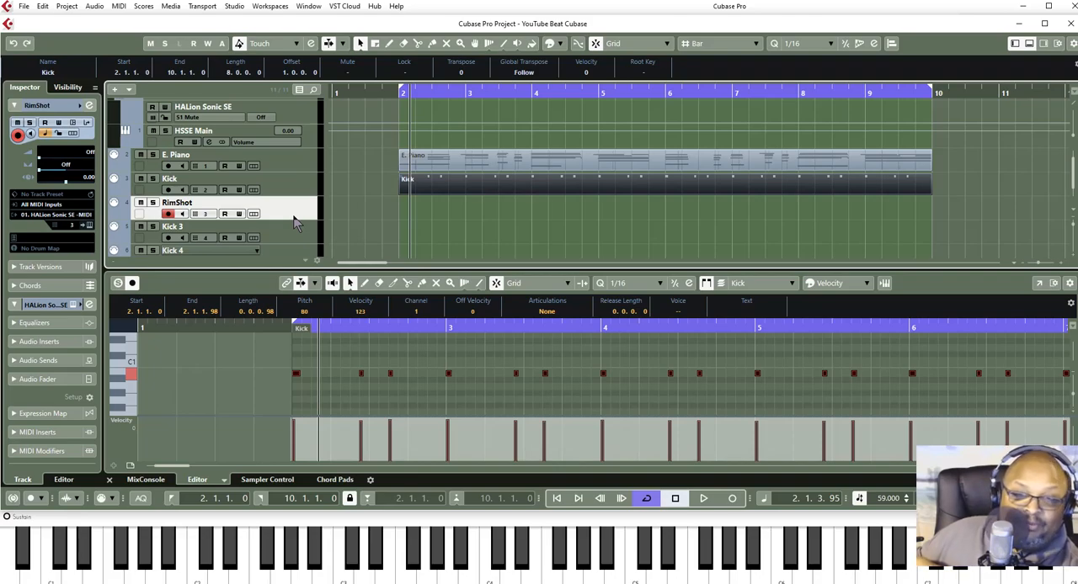
pyautogui.press('F11')
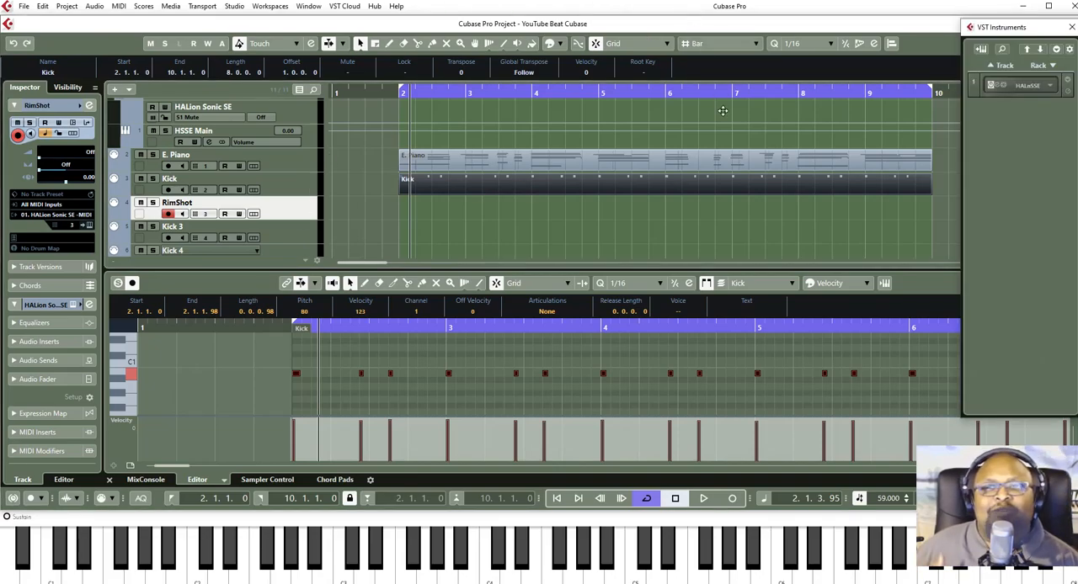
pyautogui.click(998, 87)
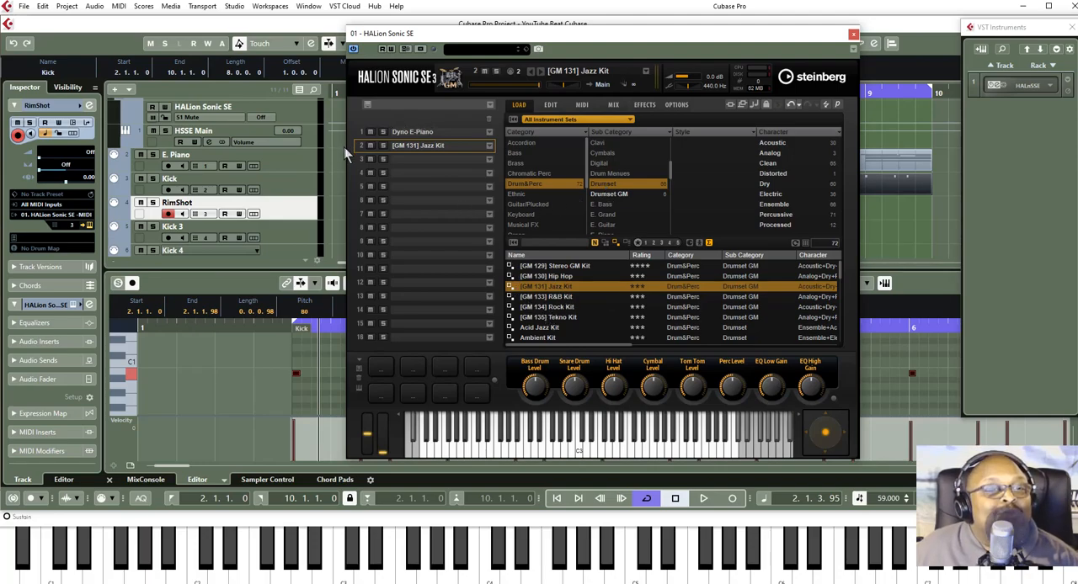
pyautogui.click(362, 159)
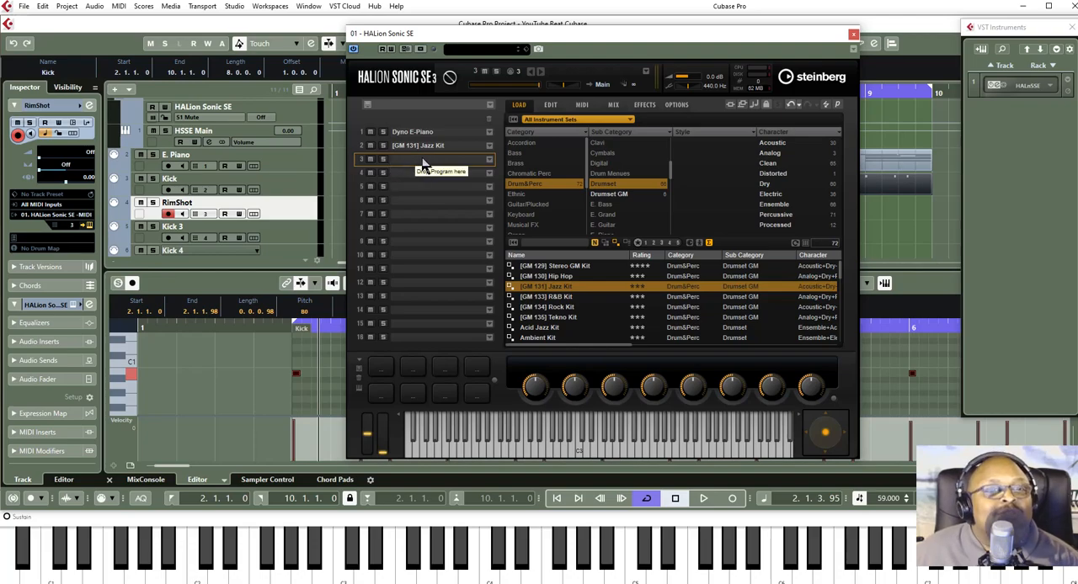
pyautogui.click(488, 160)
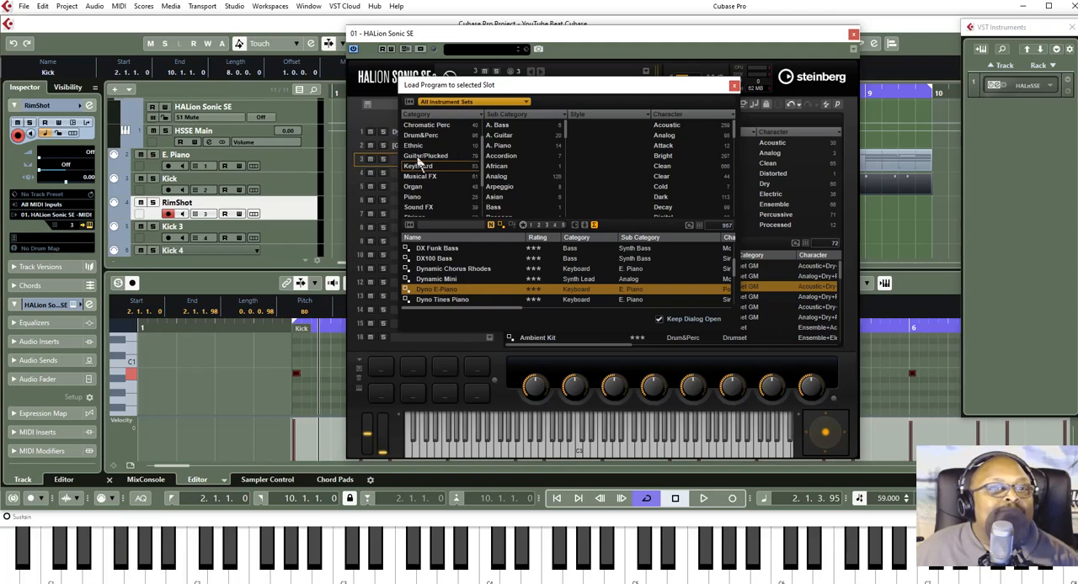
# - Load the [GM 131] Jazz Kit from the Drum&Perc Drumset programs into slot 3, and close the loader and instrument windows
pyautogui.click(420, 136)
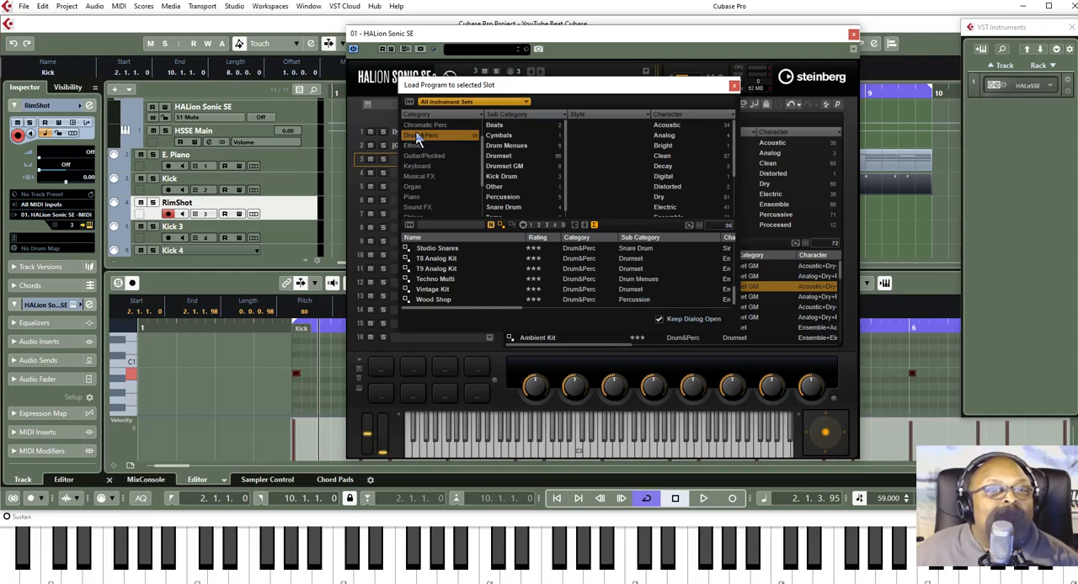
pyautogui.click(494, 156)
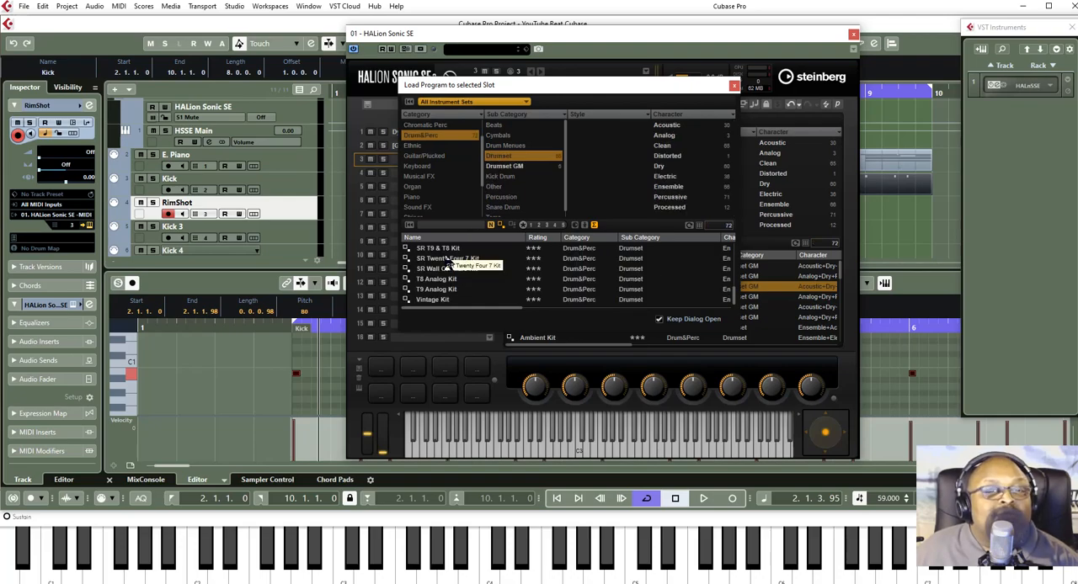
pyautogui.scroll(3, 448, 263)
pyautogui.scroll(3, 451, 266)
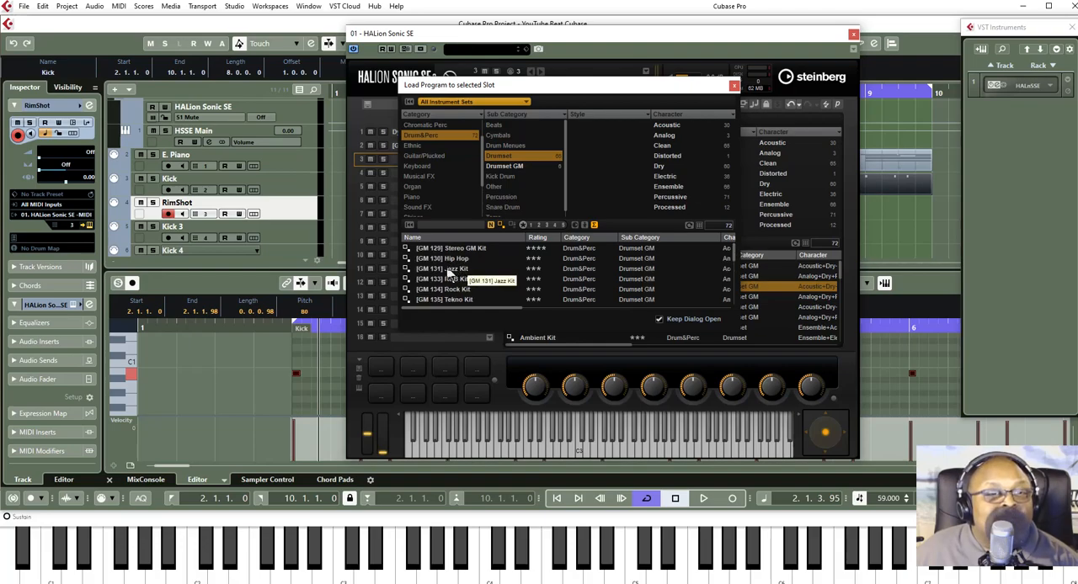
pyautogui.click(447, 271)
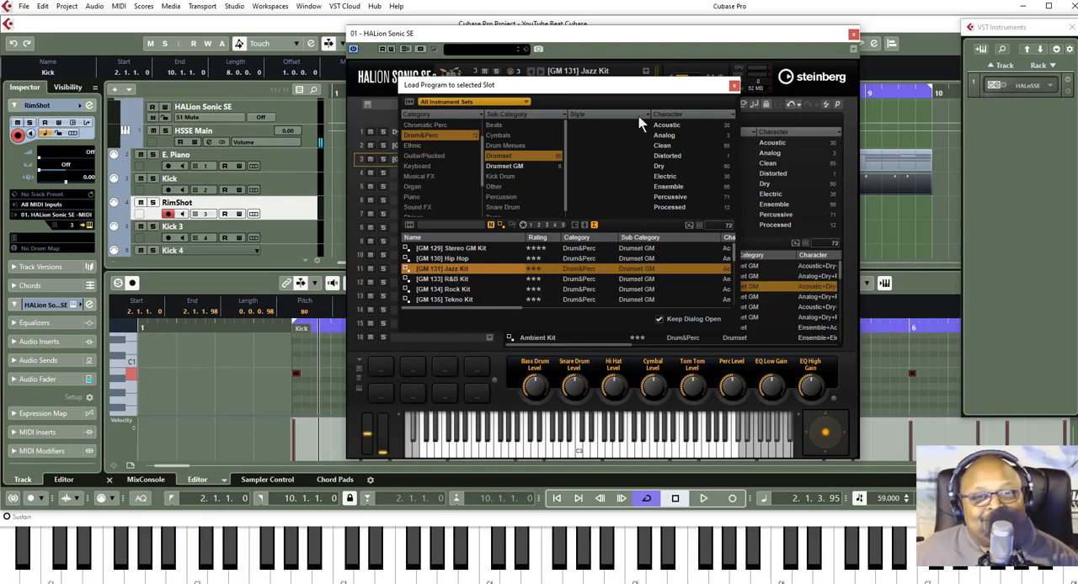
pyautogui.click(732, 83)
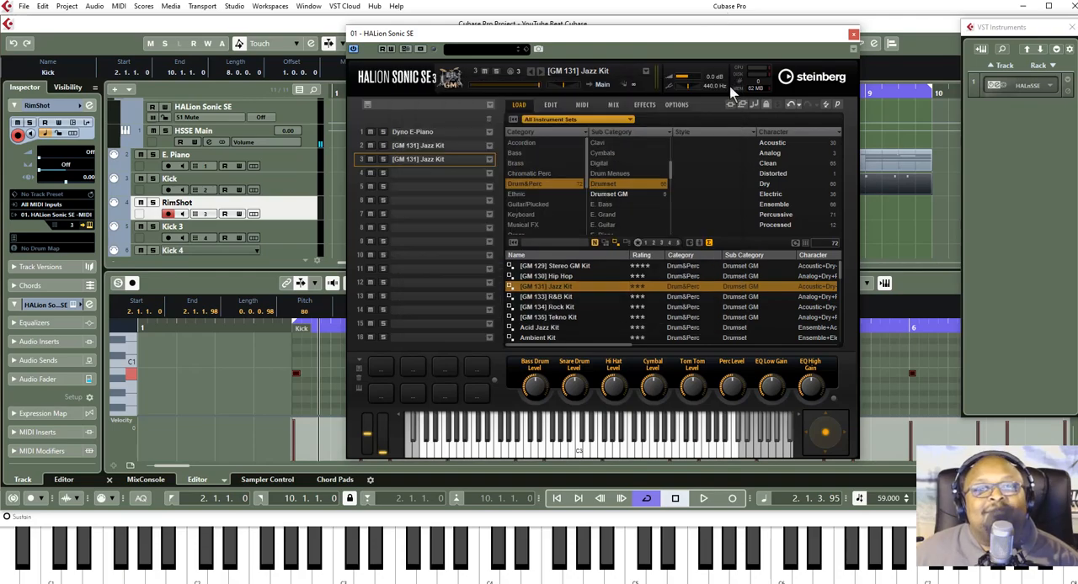
pyautogui.click(853, 36)
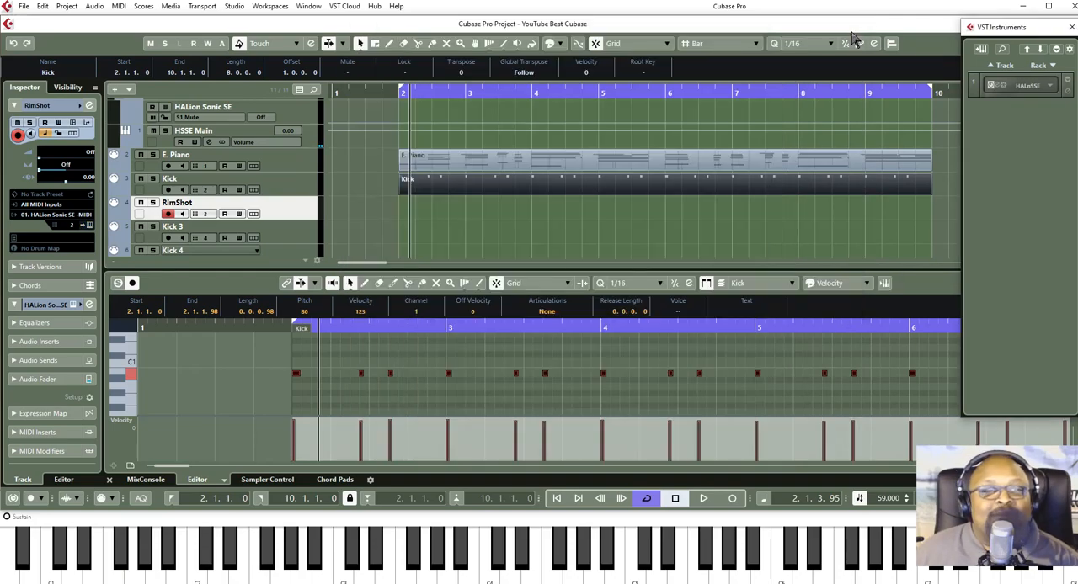
# - Return to the project start and record on the RimShot track
pyautogui.click(675, 500)
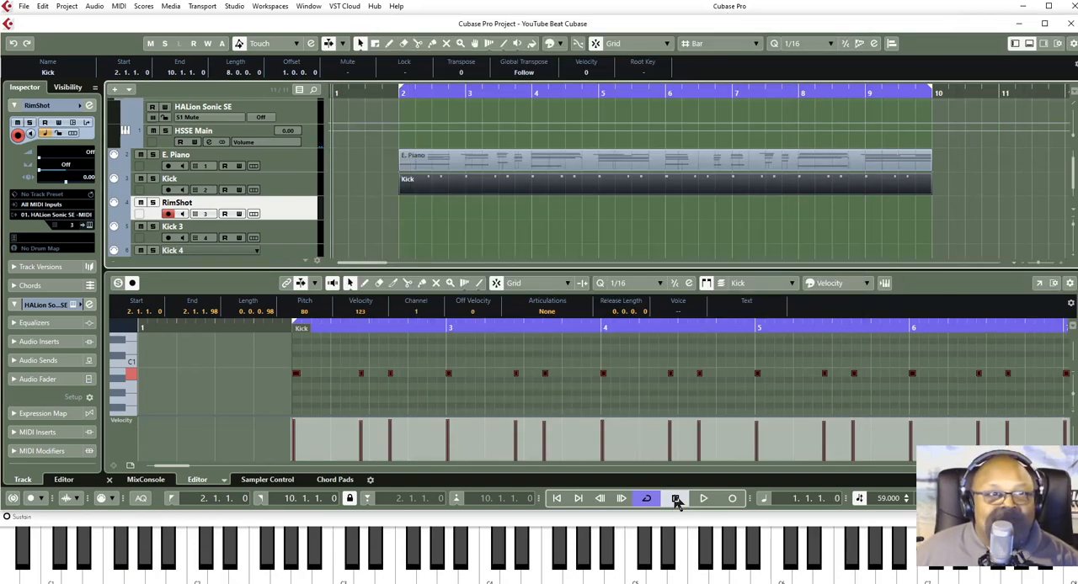
pyautogui.click(732, 500)
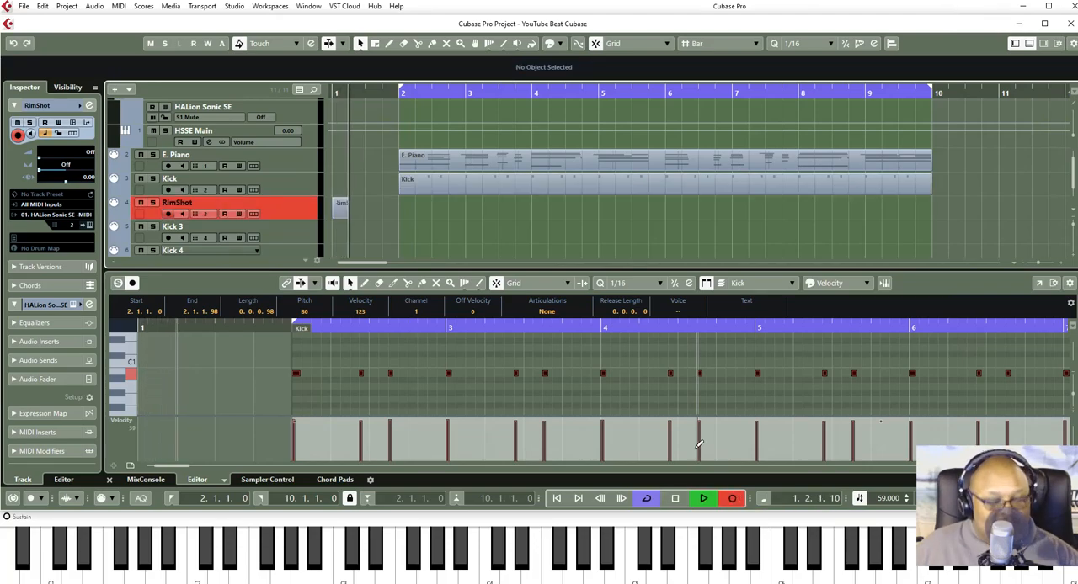
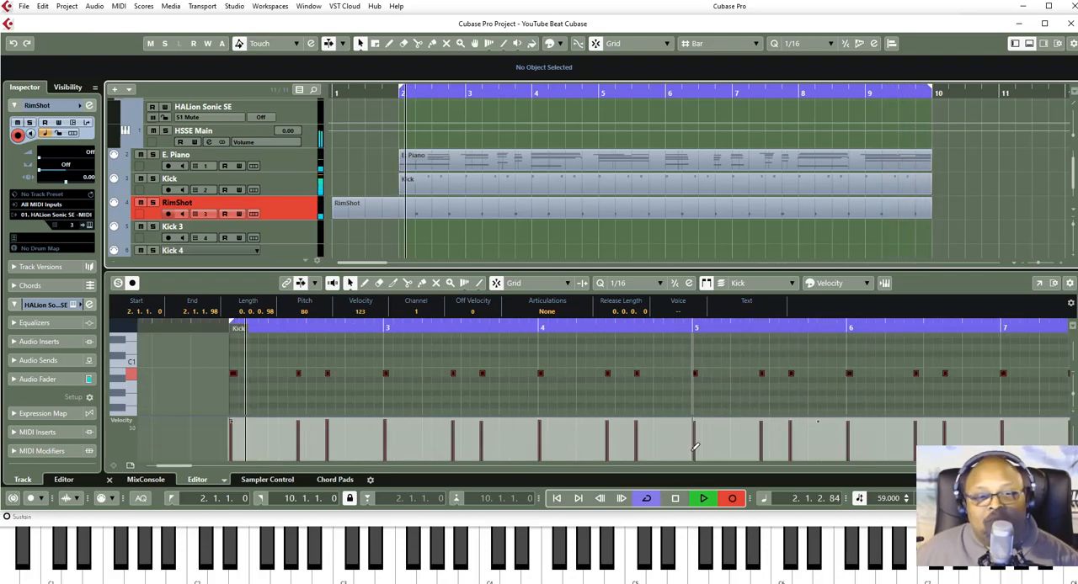
# - End the RimShot recording and quantize all of its recorded notes to 1/16
pyautogui.click(732, 498)
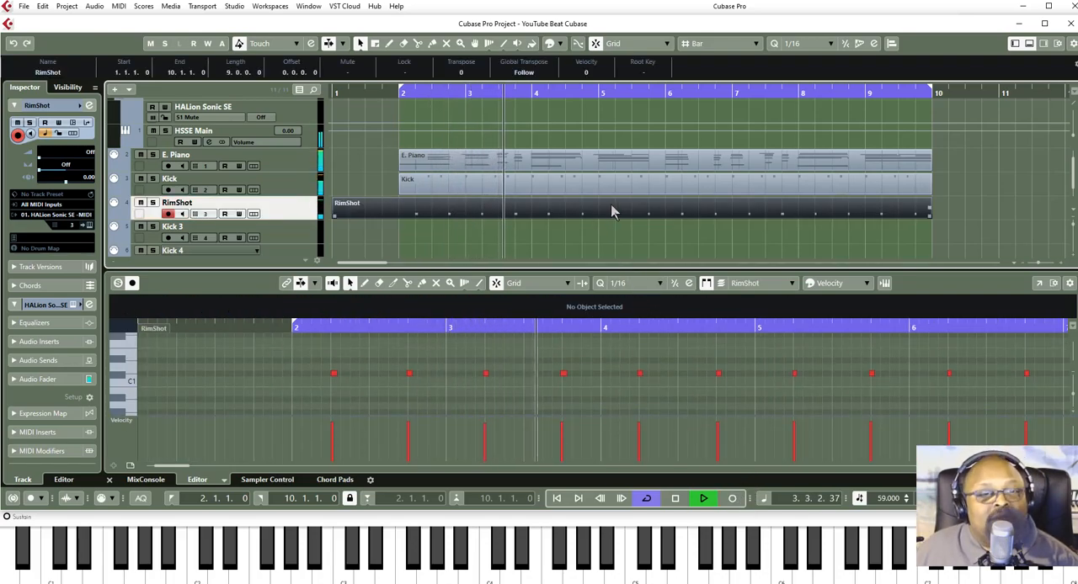
pyautogui.click(447, 371)
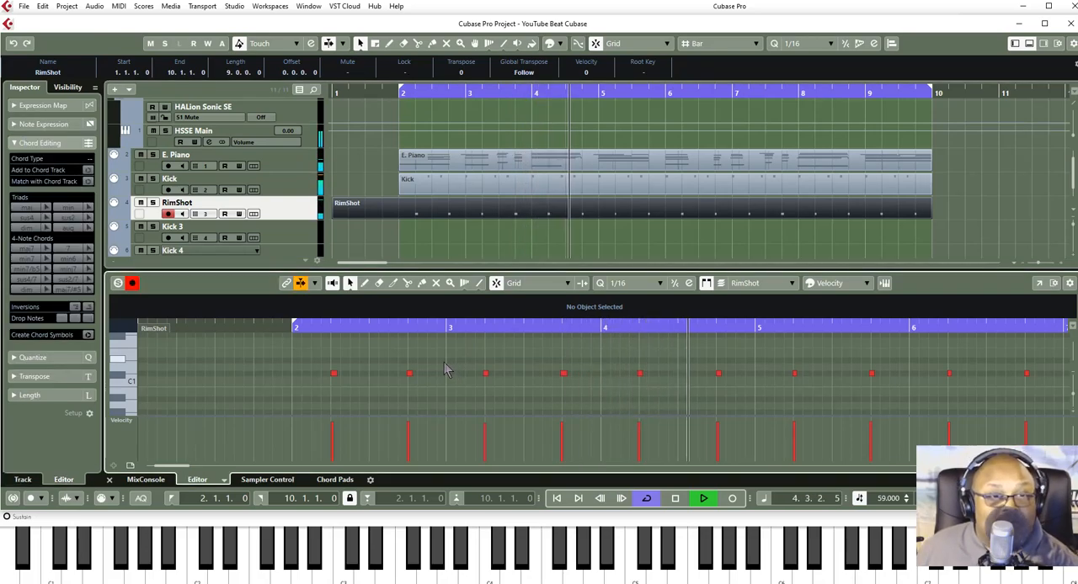
pyautogui.hotkey('ctrl', 'a')
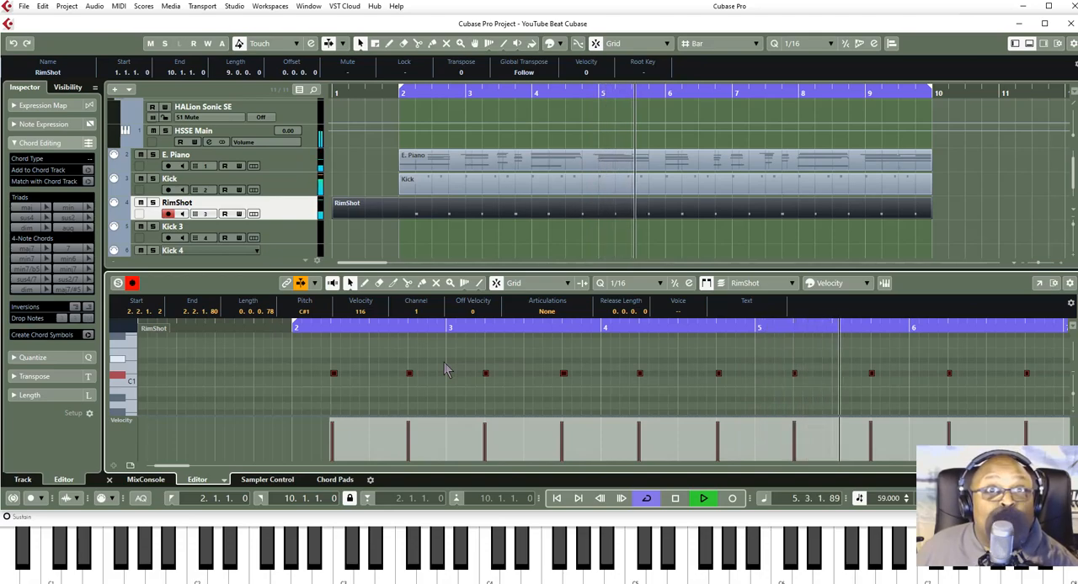
pyautogui.press('q')
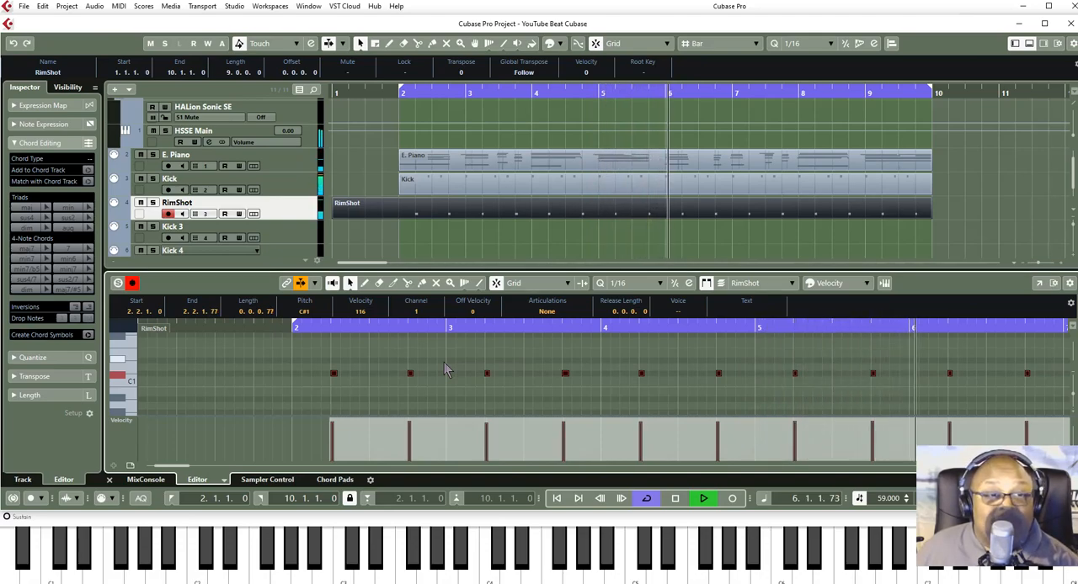
# - Trim the start of the RimShot part to bar 2, stop playback and return the project cursor to bar 2
pyautogui.moveTo(298, 357); pyautogui.dragTo(965, 403)
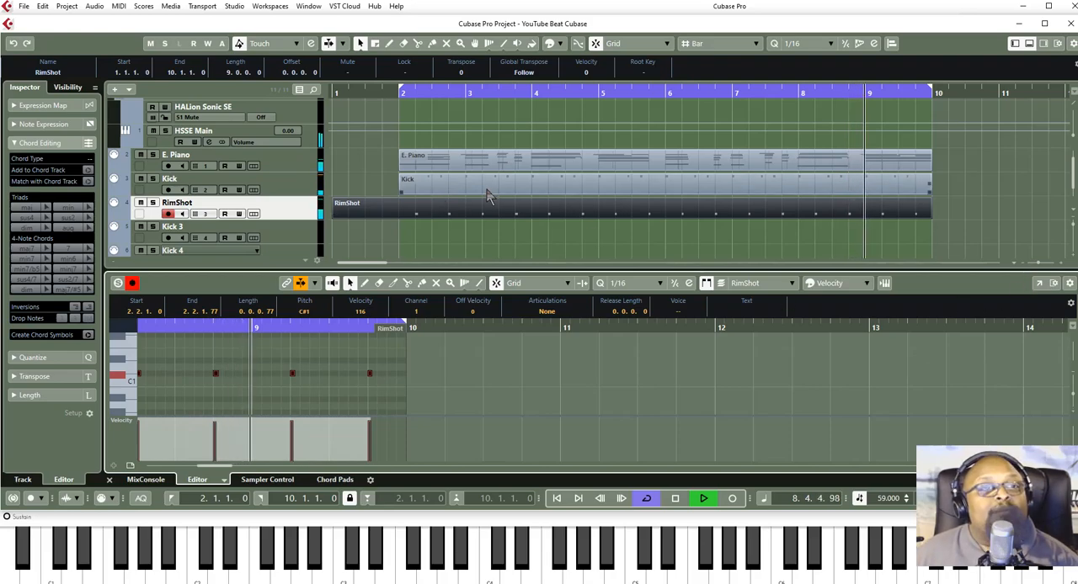
pyautogui.moveTo(334, 216); pyautogui.dragTo(399, 217)
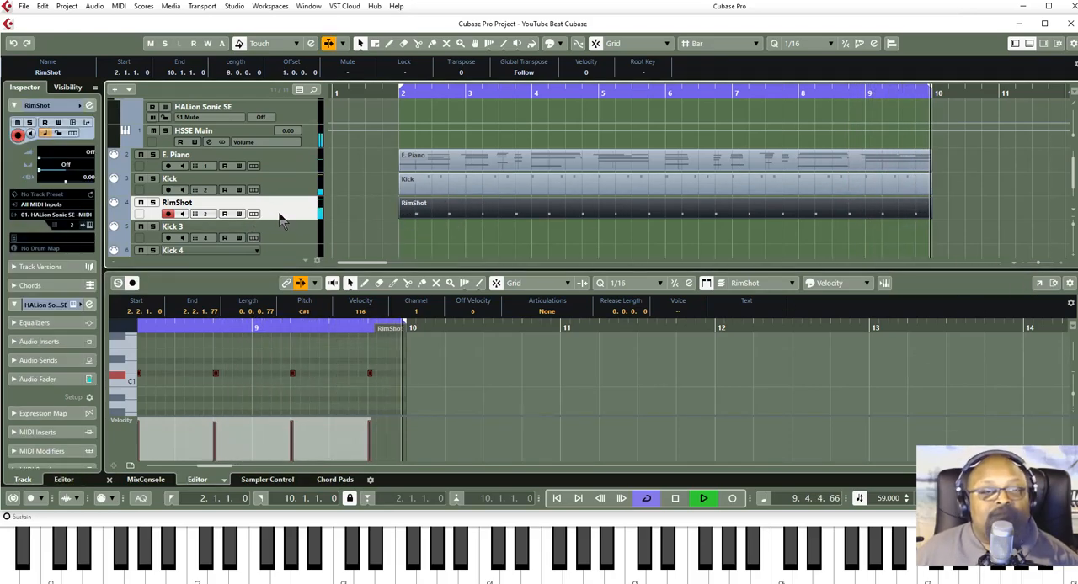
pyautogui.press('space')
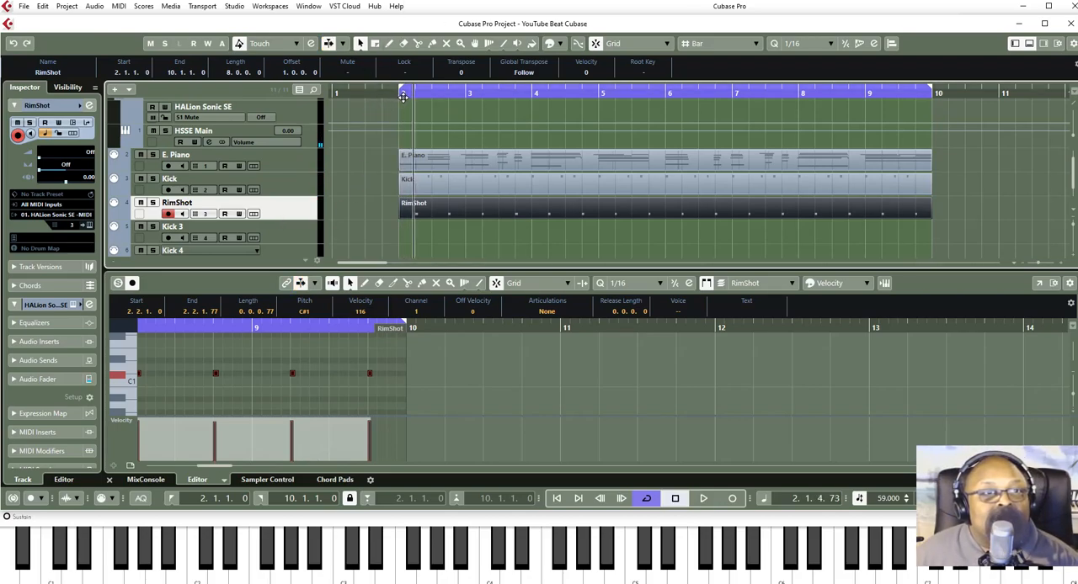
pyautogui.click(400, 97)
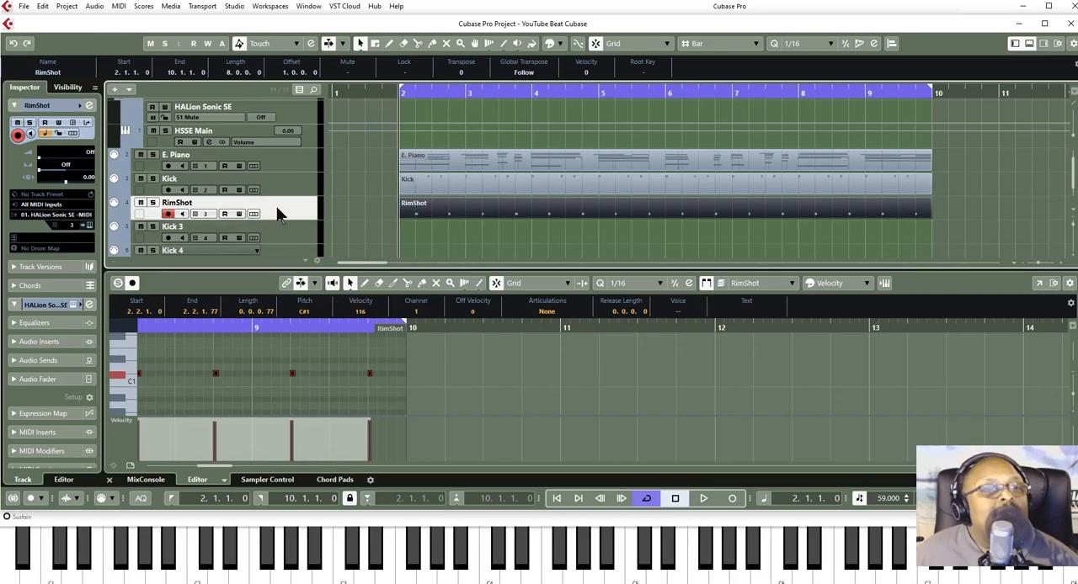
# - Rename the Kick 3 track as HiHats
pyautogui.click(284, 234)
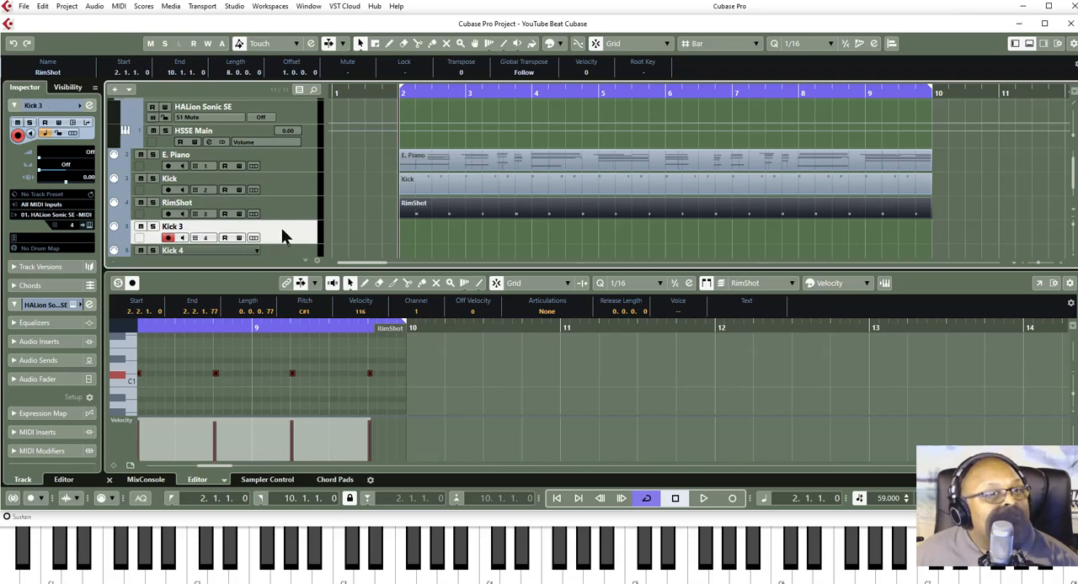
pyautogui.doubleClick(169, 227)
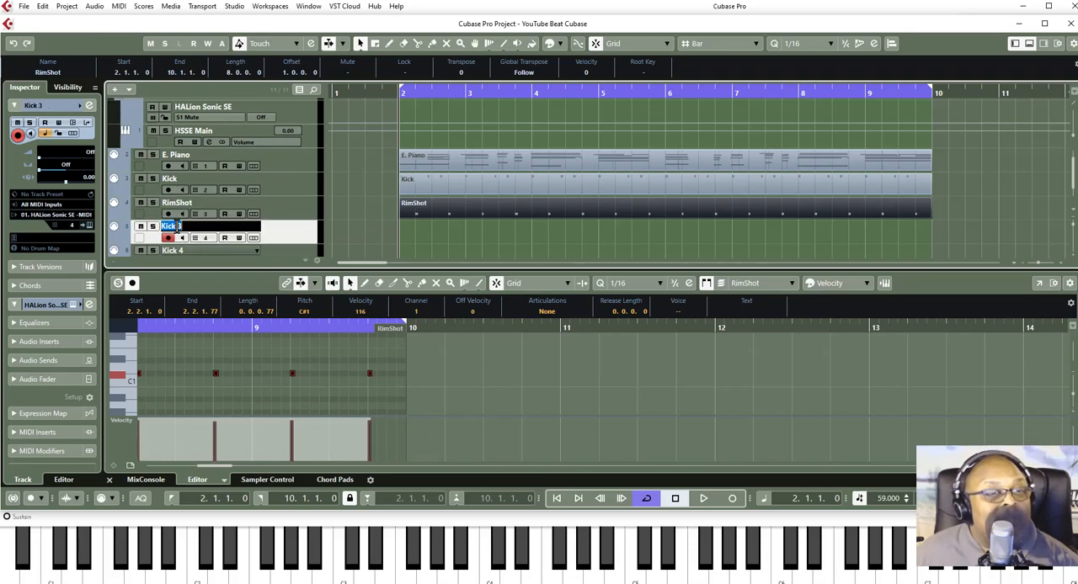
pyautogui.write('Hi')
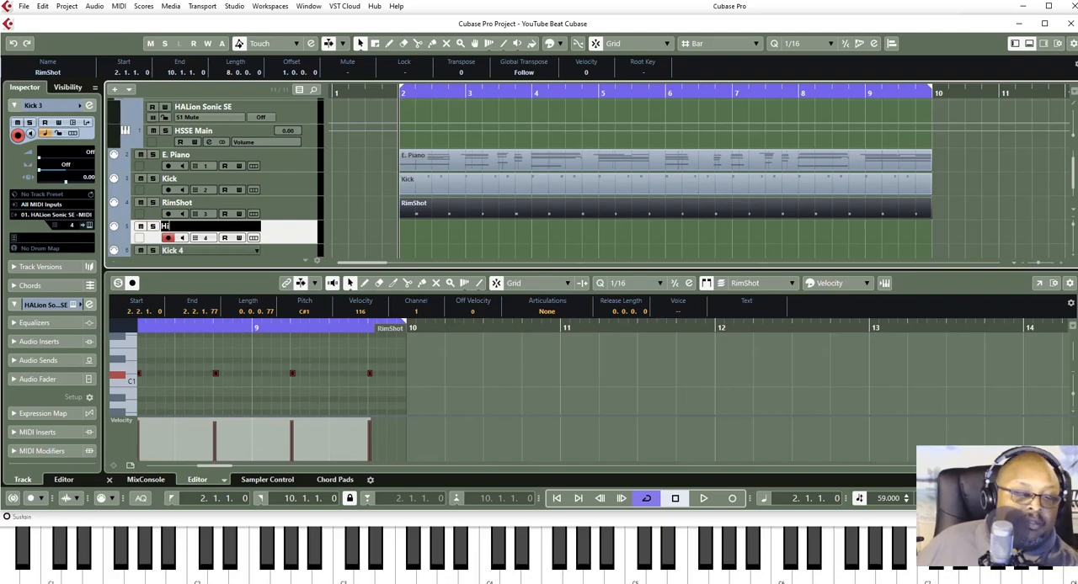
pyautogui.write('Hats')
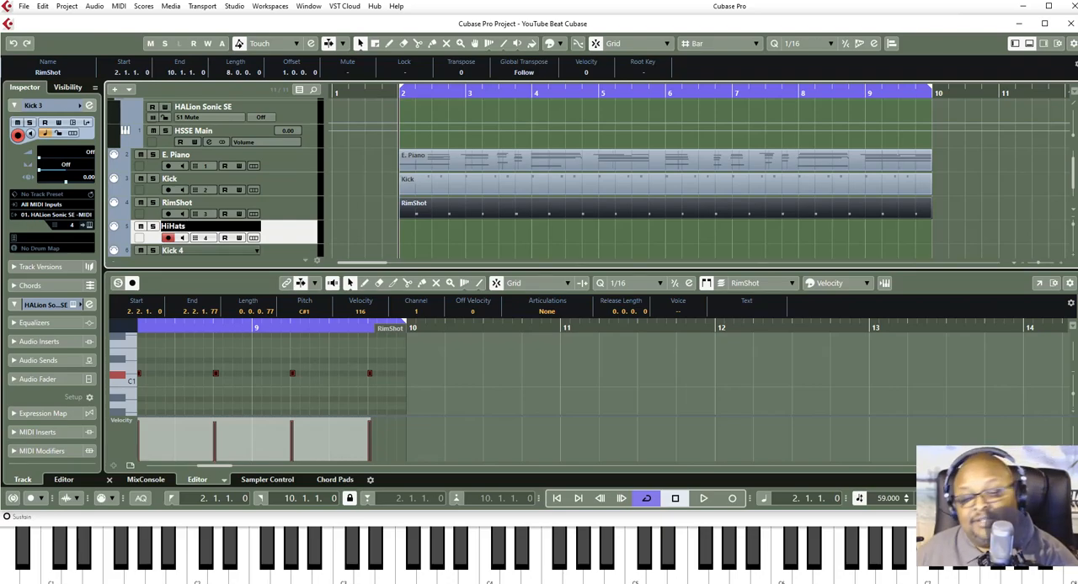
pyautogui.press('Return')
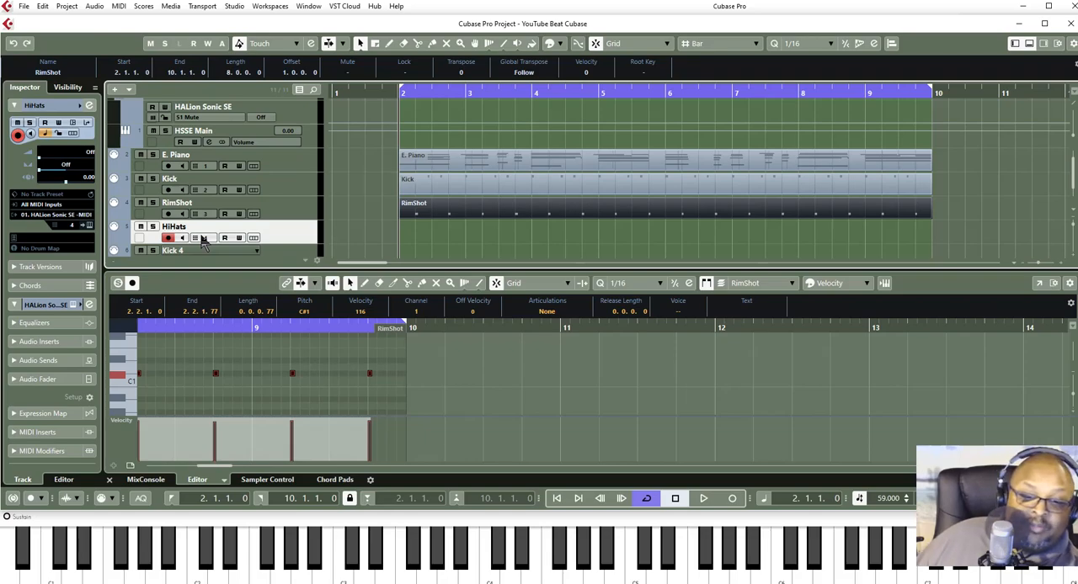
# - Load the [GM 131] Jazz Kit into slot 4 of HALion Sonic SE for the HiHats track and close the instrument window
pyautogui.click(202, 240)
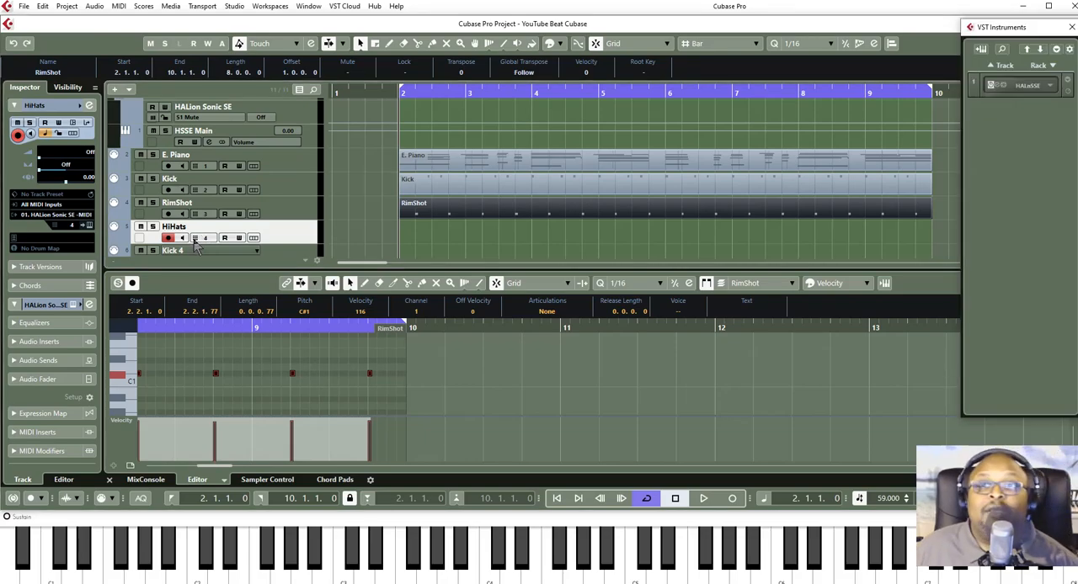
pyautogui.click(997, 88)
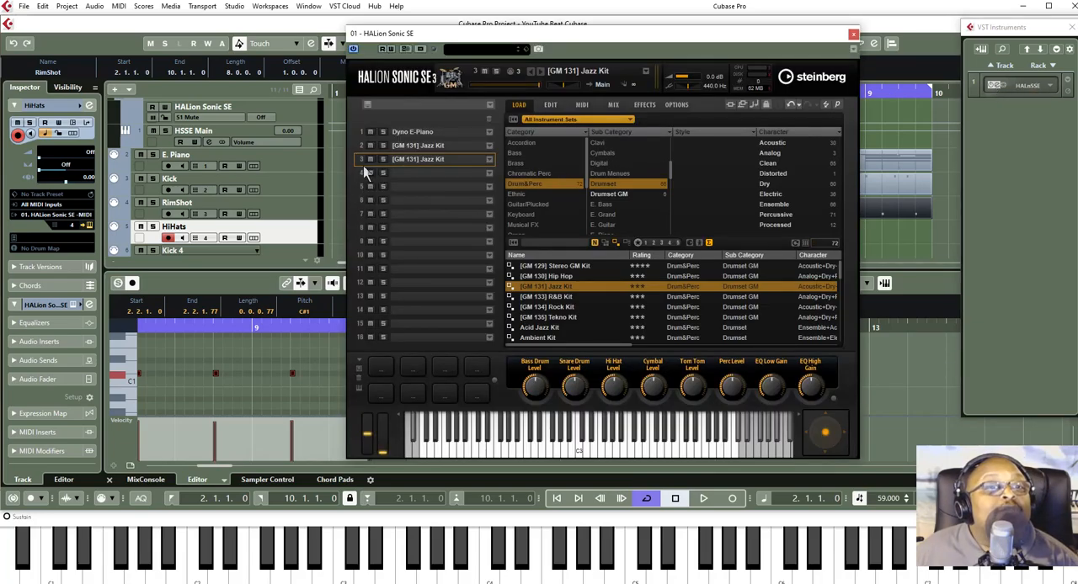
pyautogui.click(431, 175)
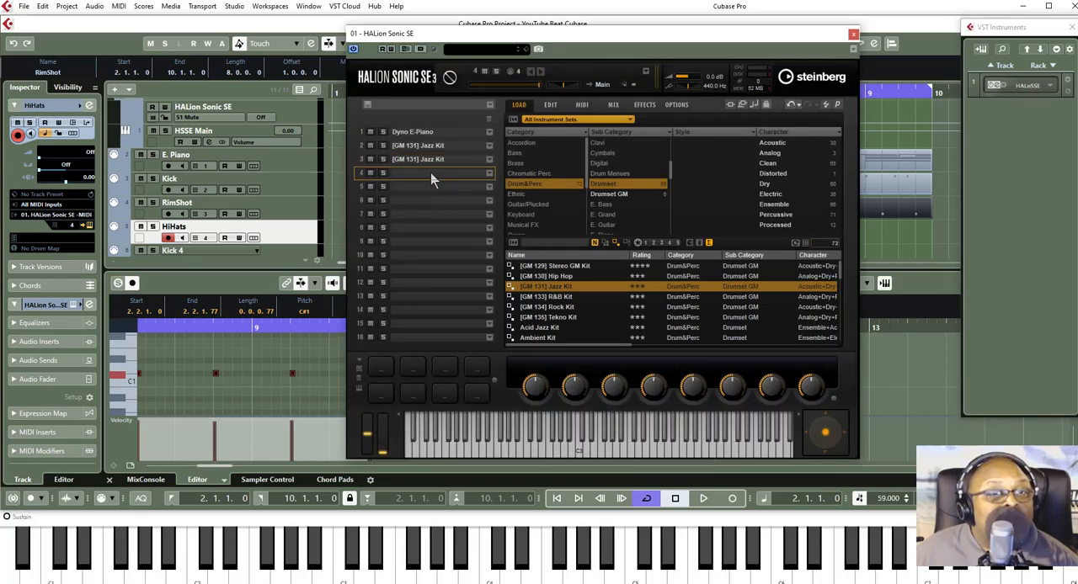
pyautogui.click(489, 173)
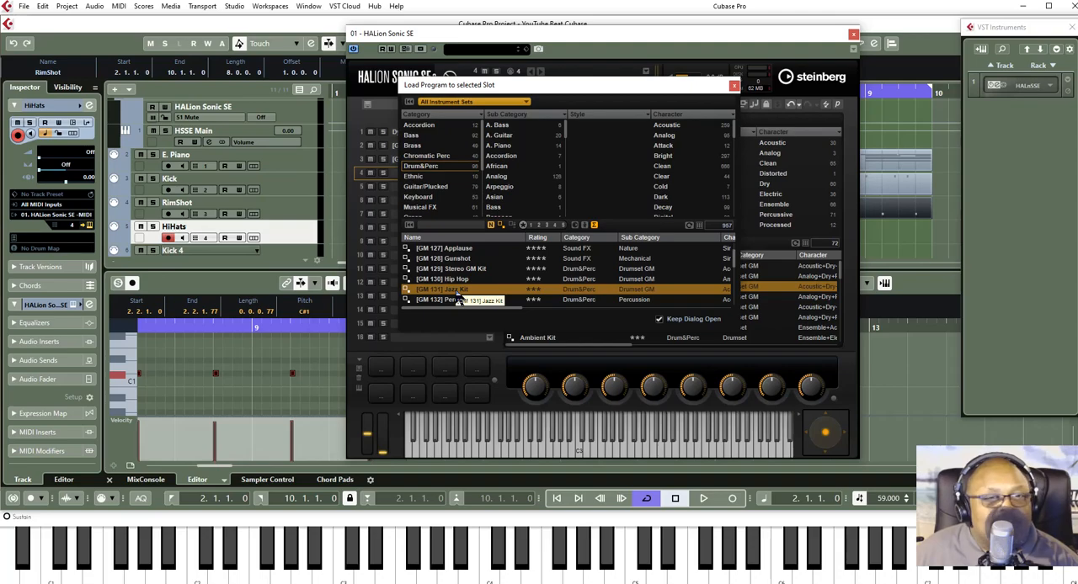
pyautogui.doubleClick(459, 292)
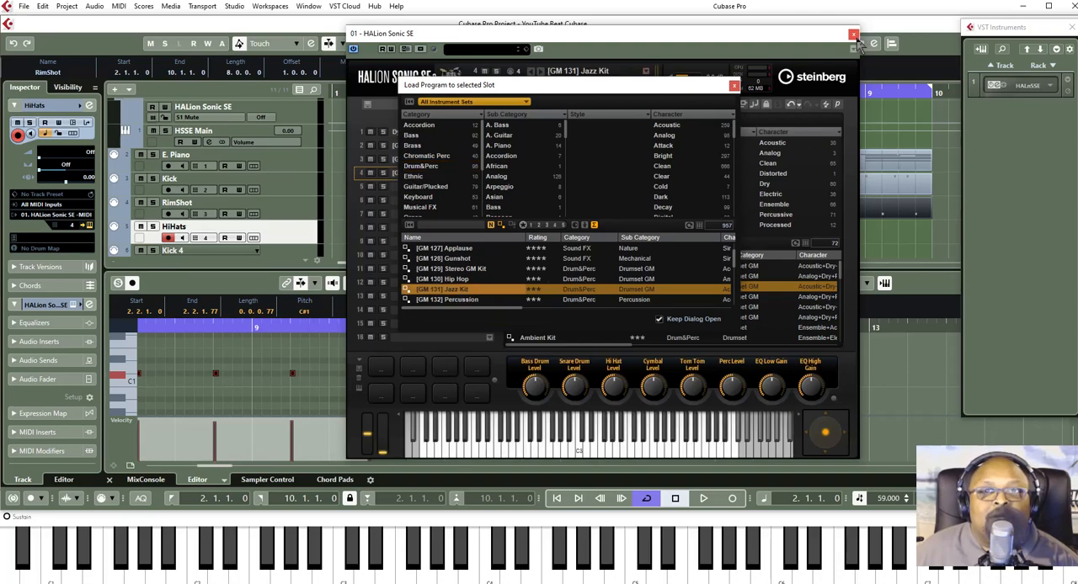
pyautogui.click(853, 36)
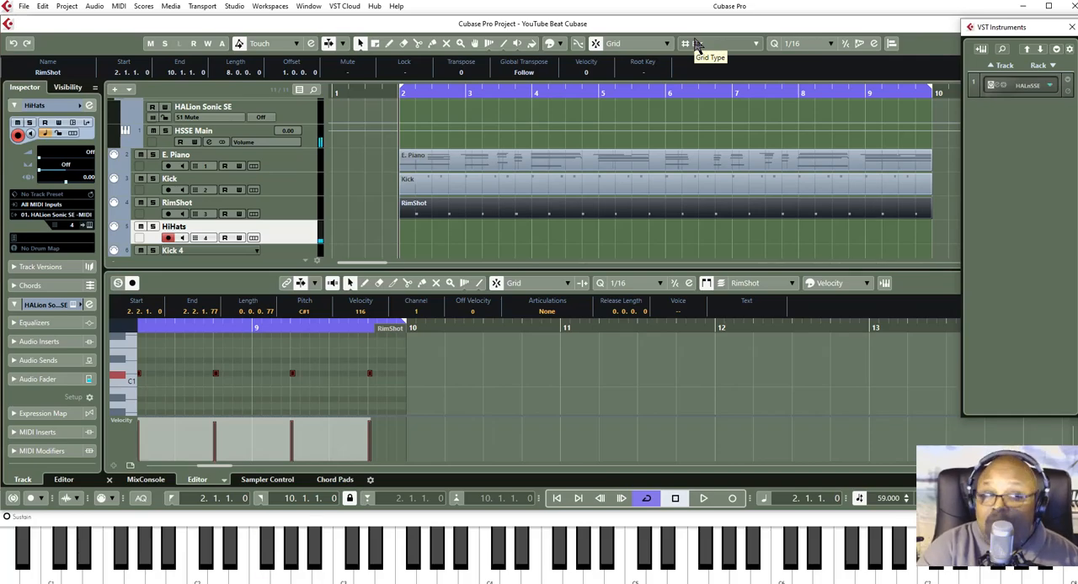
# - Record a hi-hat pattern on the HiHats track from the project start, ending the recording after the loop has been filled
pyautogui.click(675, 500)
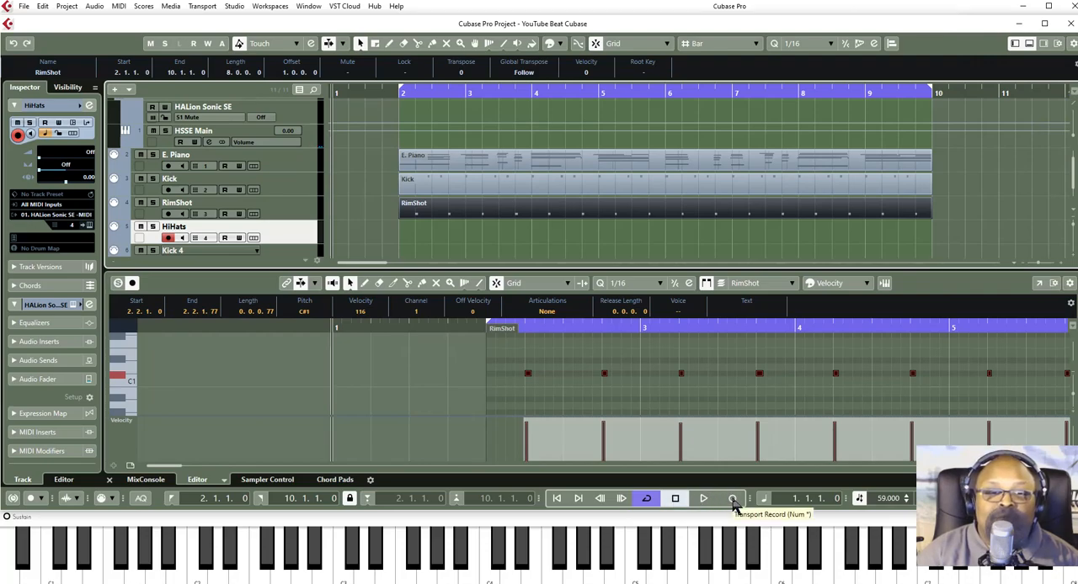
pyautogui.click(733, 500)
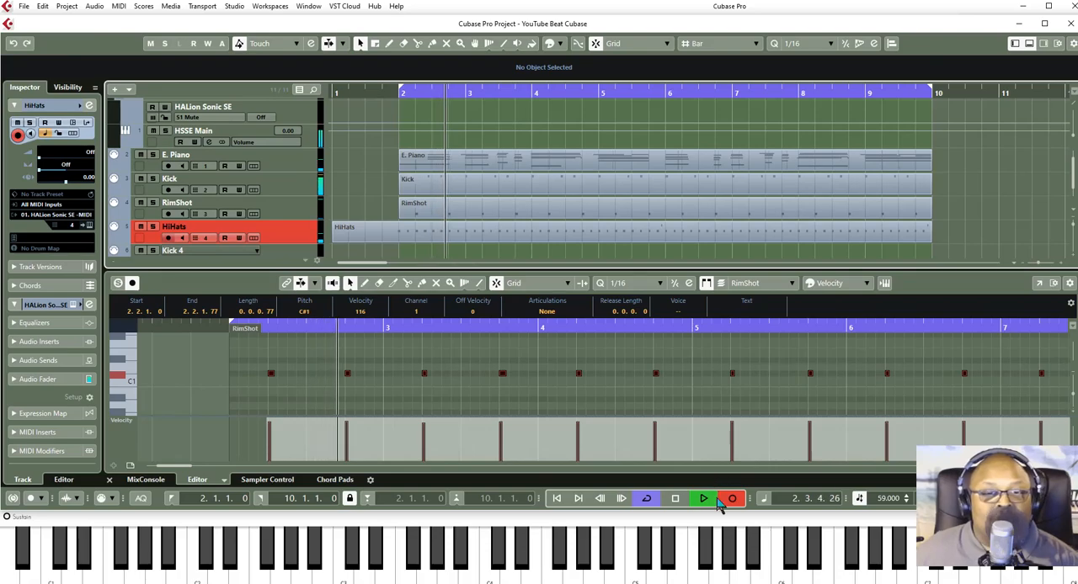
pyautogui.click(731, 498)
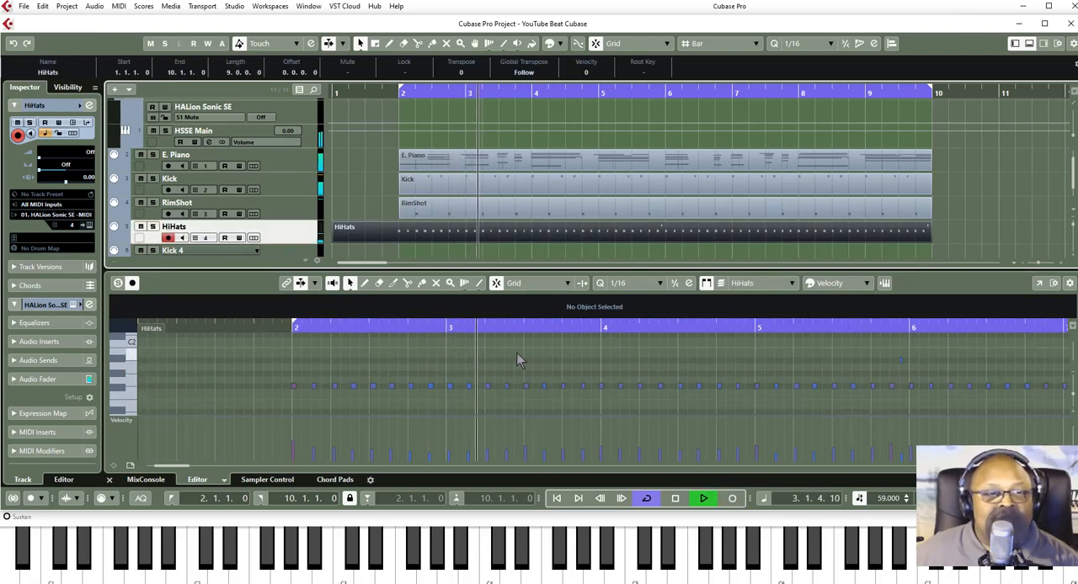
# - Select all the recorded HiHats notes and quantize them to 1/16
pyautogui.click(461, 363)
pyautogui.click(463, 361)
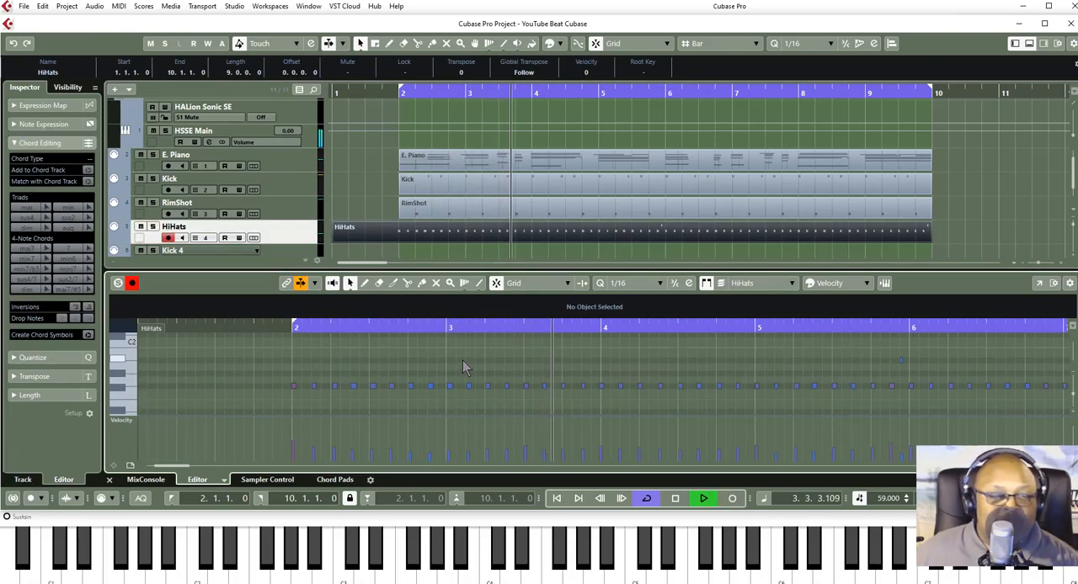
pyautogui.hotkey('ctrl', 'a')
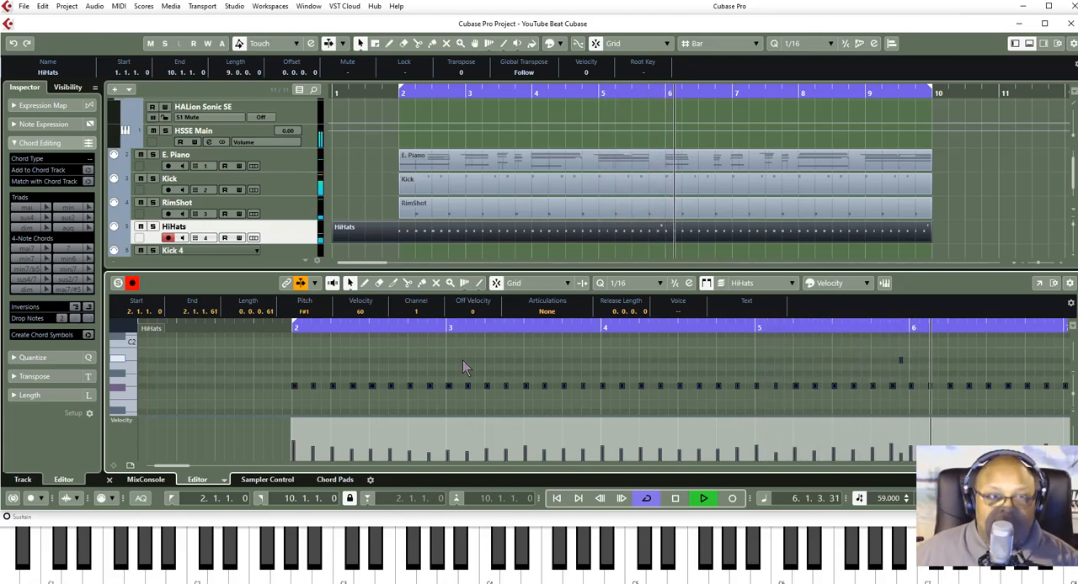
# - Trim the start of the HiHats part to bar 2 and stop playback
pyautogui.click(348, 236)
pyautogui.moveTo(335, 240); pyautogui.dragTo(385, 239)
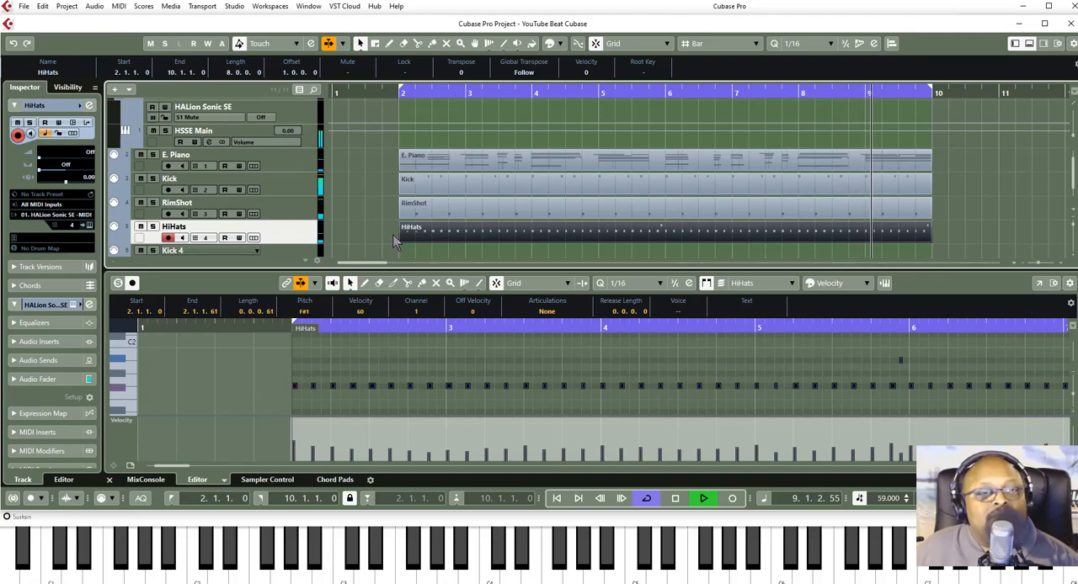
pyautogui.scroll(-1, 447, 162)
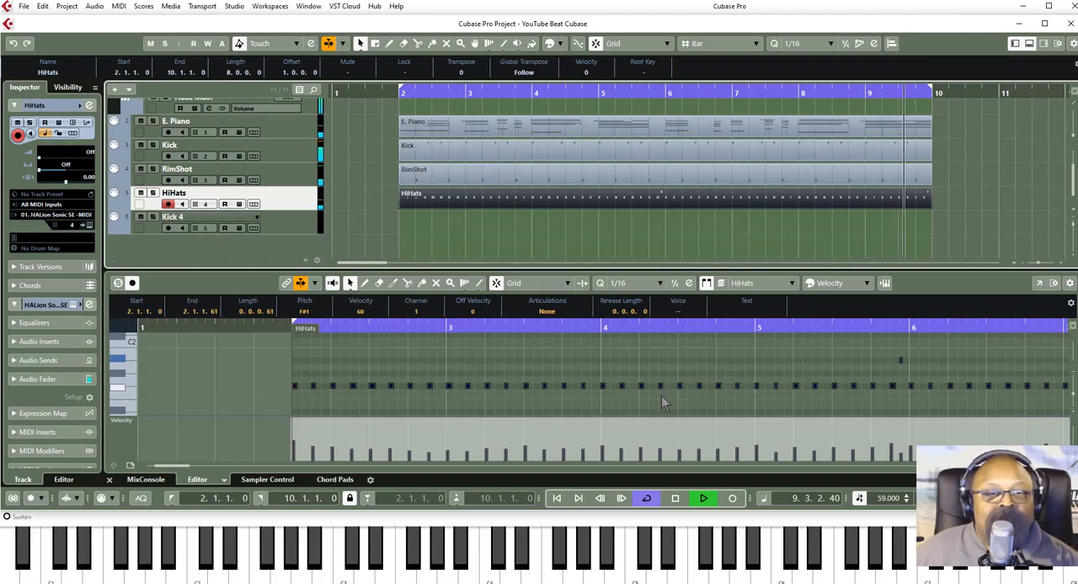
pyautogui.click(674, 501)
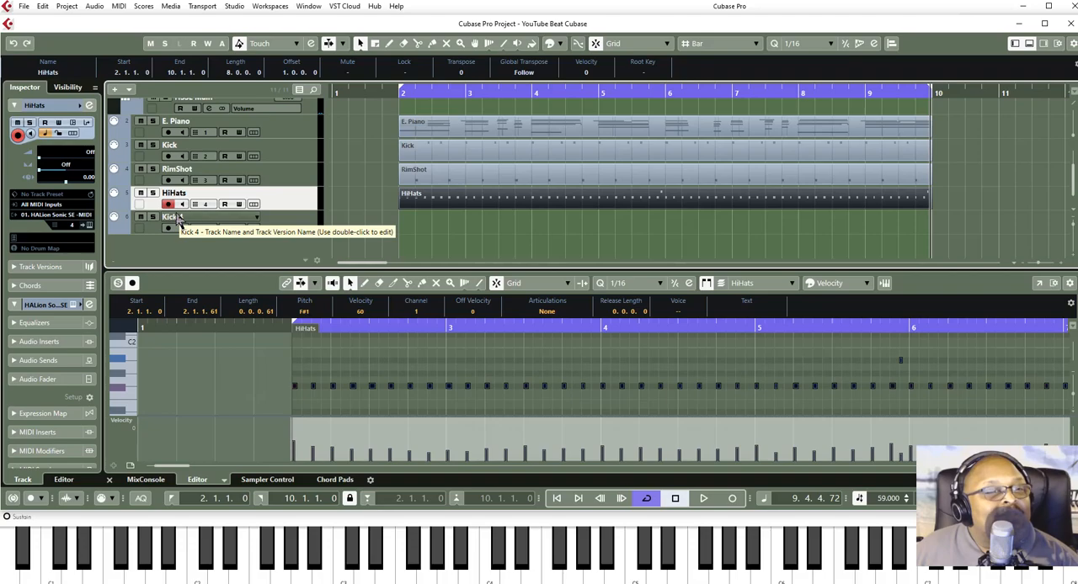
# - Rename the Kick 4 track as Chimes
pyautogui.doubleClick(173, 217)
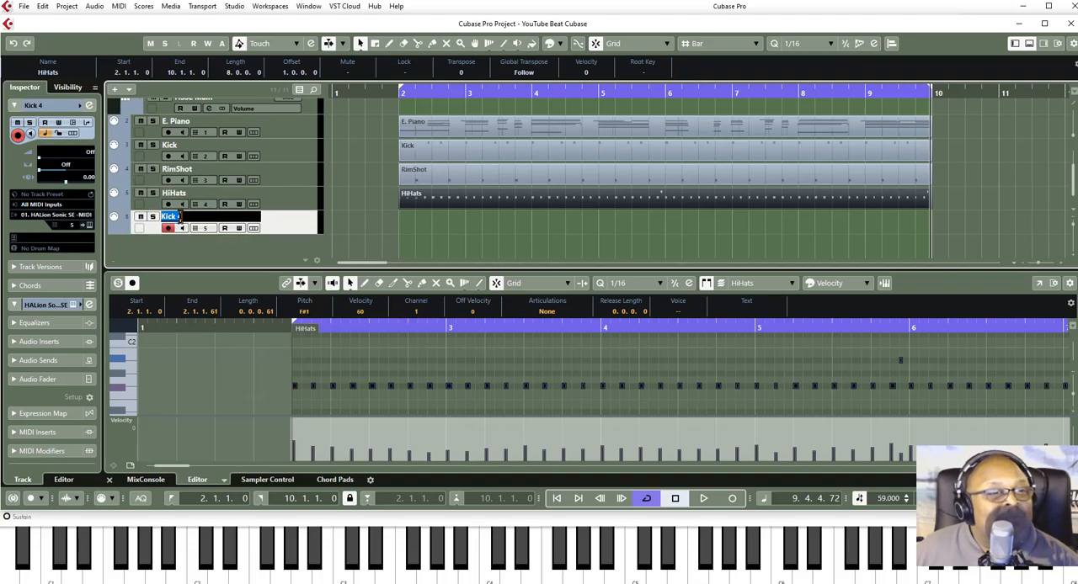
pyautogui.write('Chime')
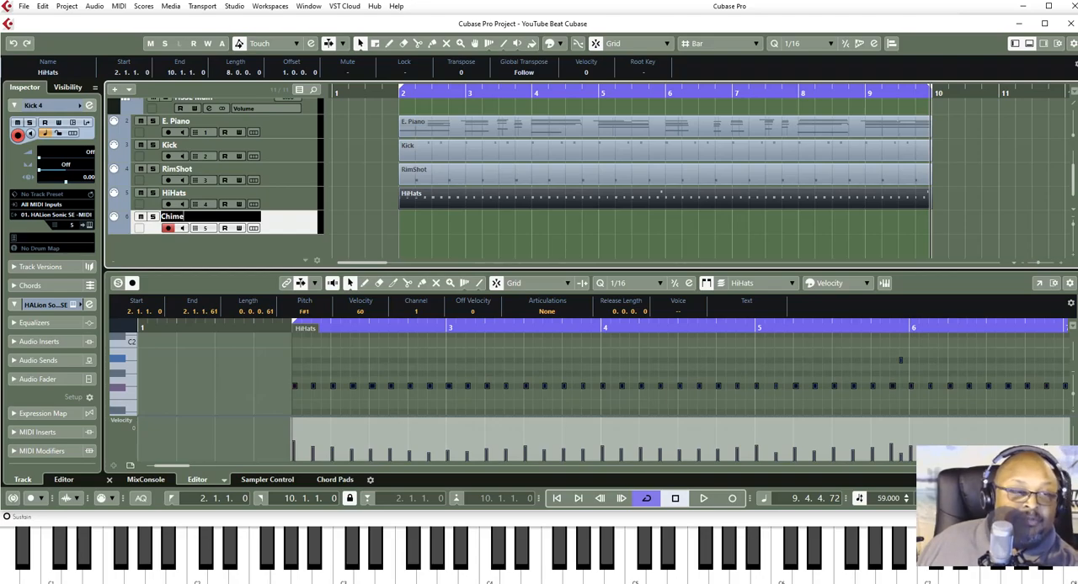
pyautogui.write('s')
pyautogui.press('Return')
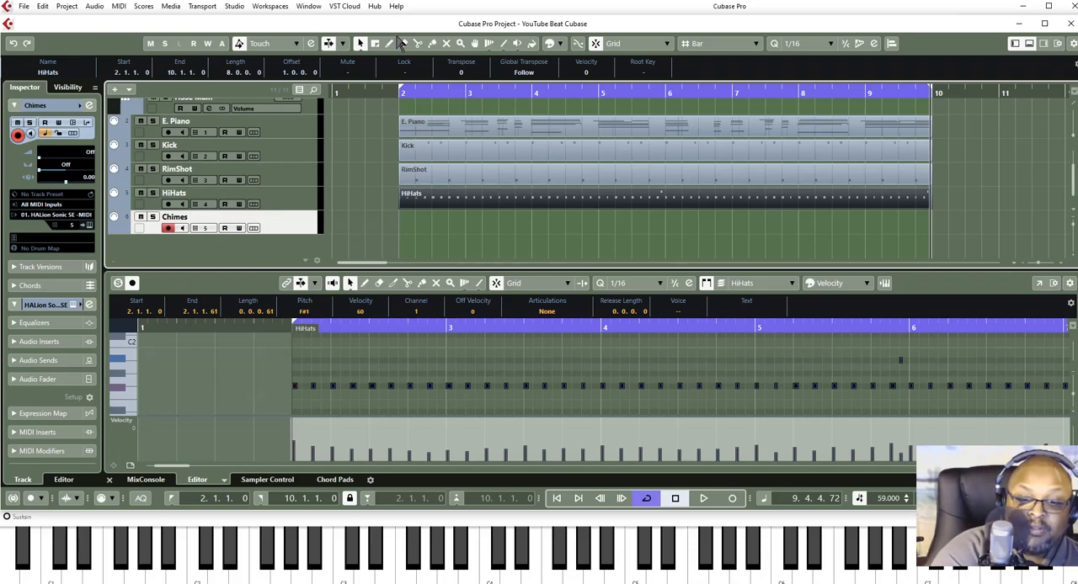
pyautogui.press('F11')
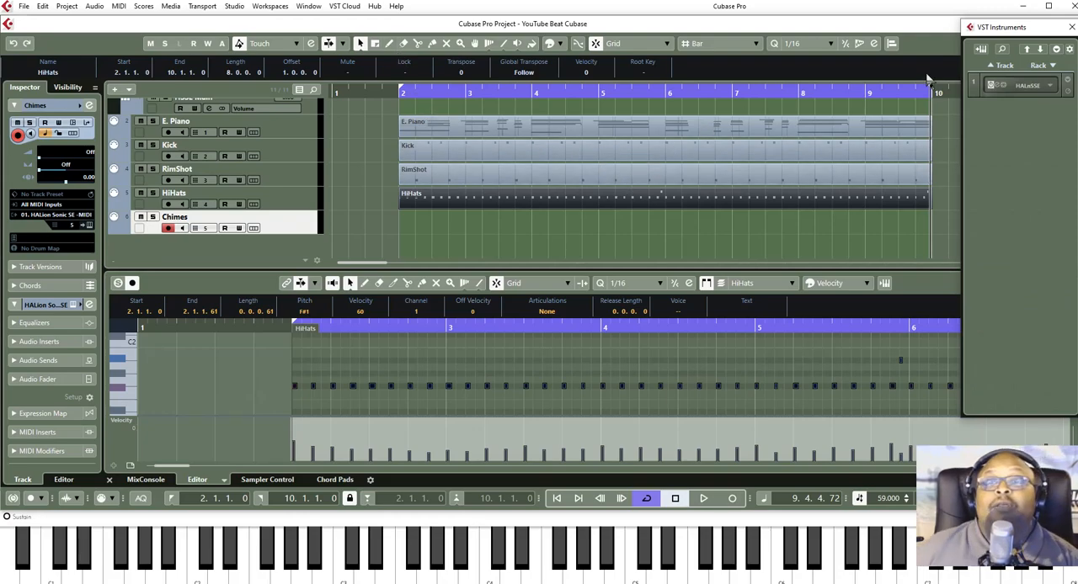
pyautogui.click(993, 87)
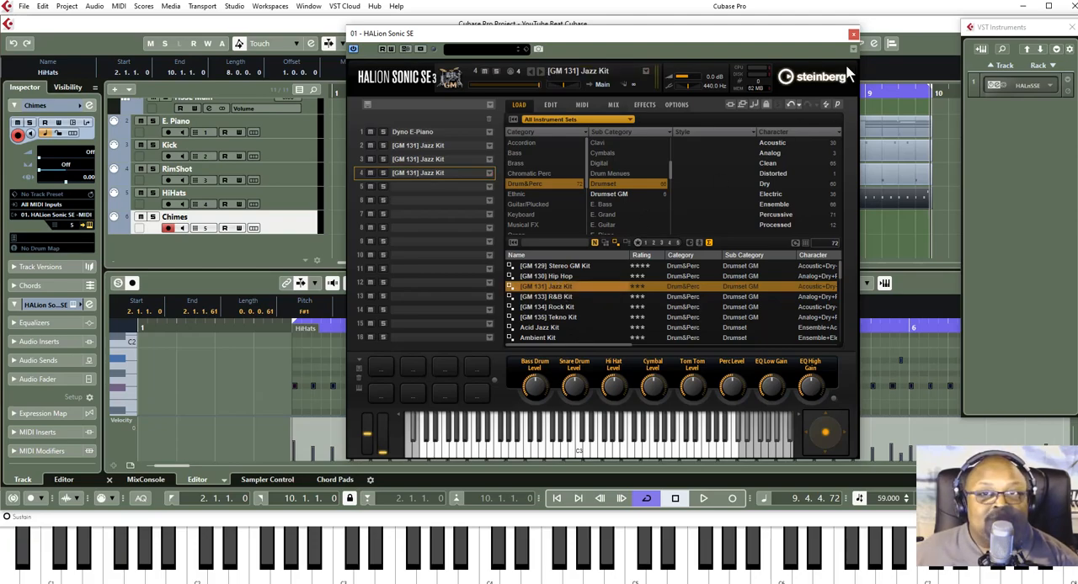
pyautogui.click(853, 34)
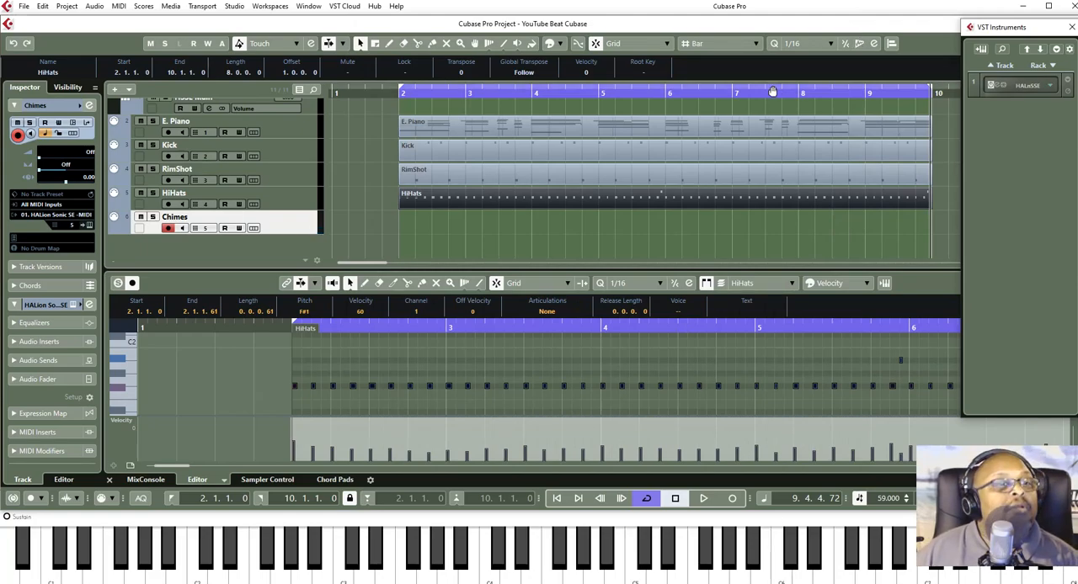
# - Load the [GM 131] Jazz Kit into slot 5 of HALion Sonic SE for the Chimes track
pyautogui.click(291, 216)
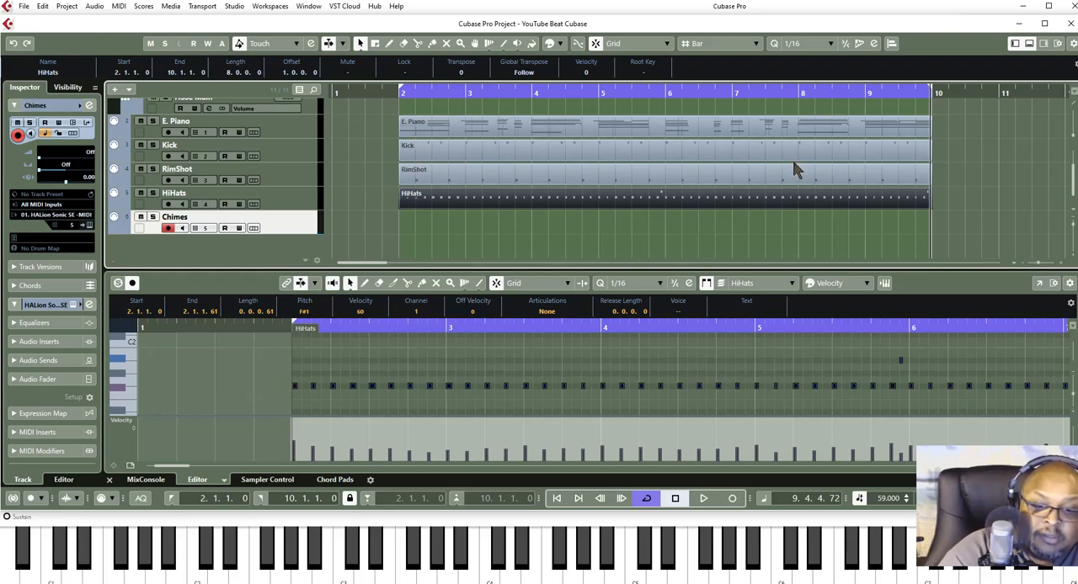
pyautogui.press('F11')
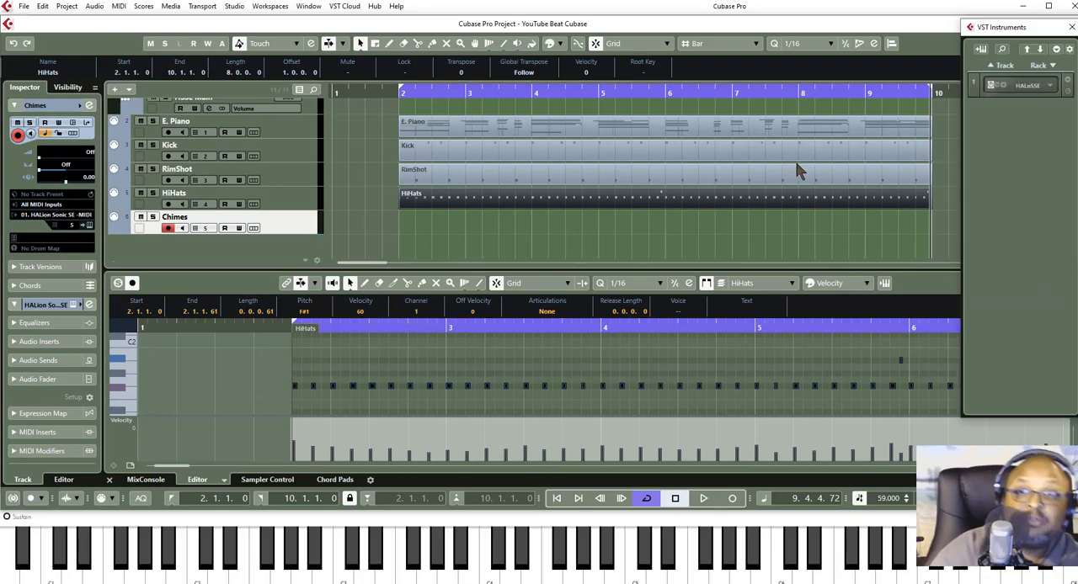
pyautogui.click(994, 85)
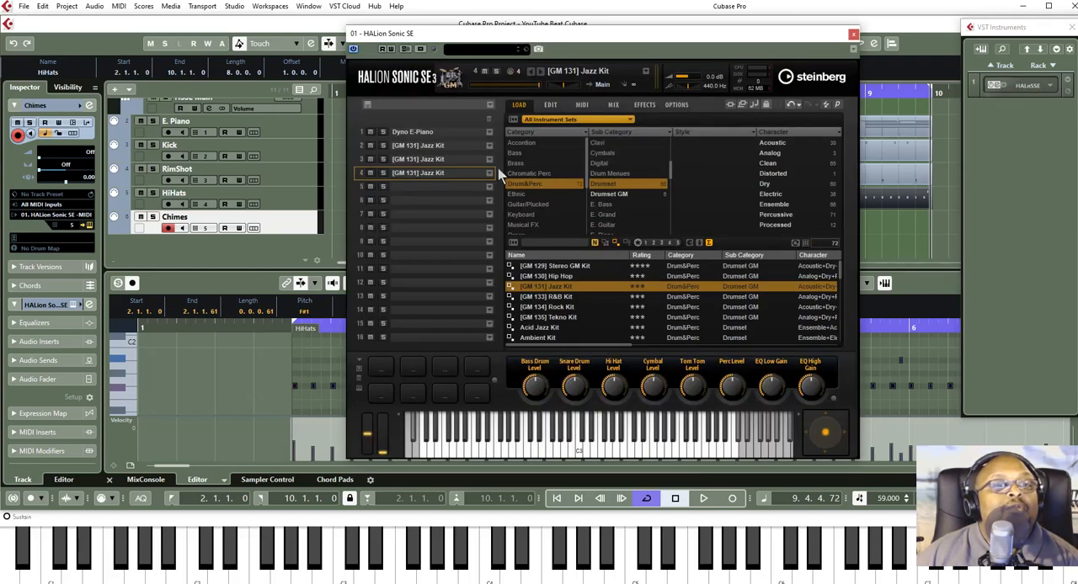
pyautogui.click(404, 187)
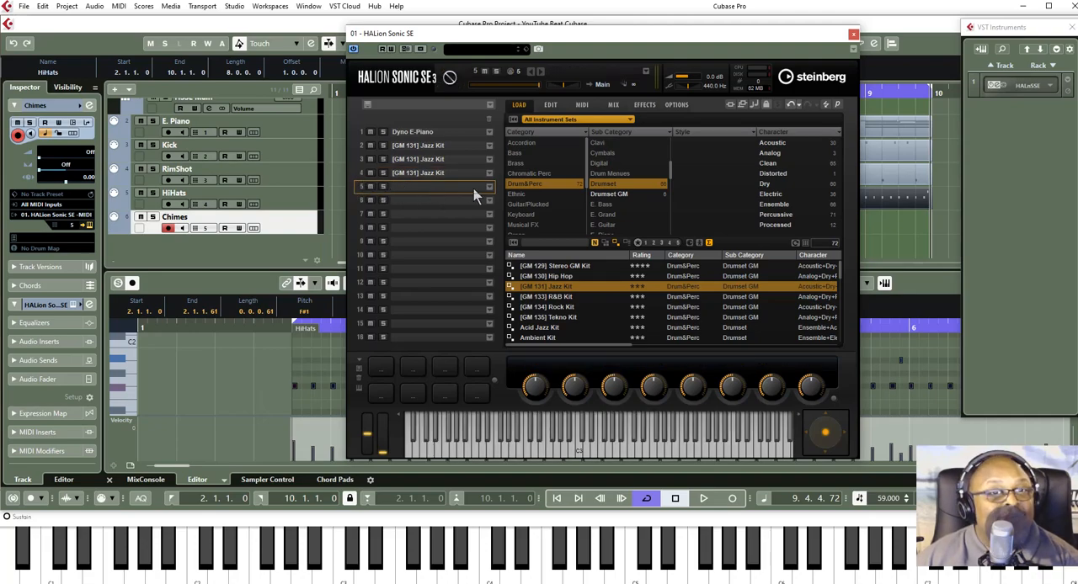
pyautogui.doubleClick(548, 288)
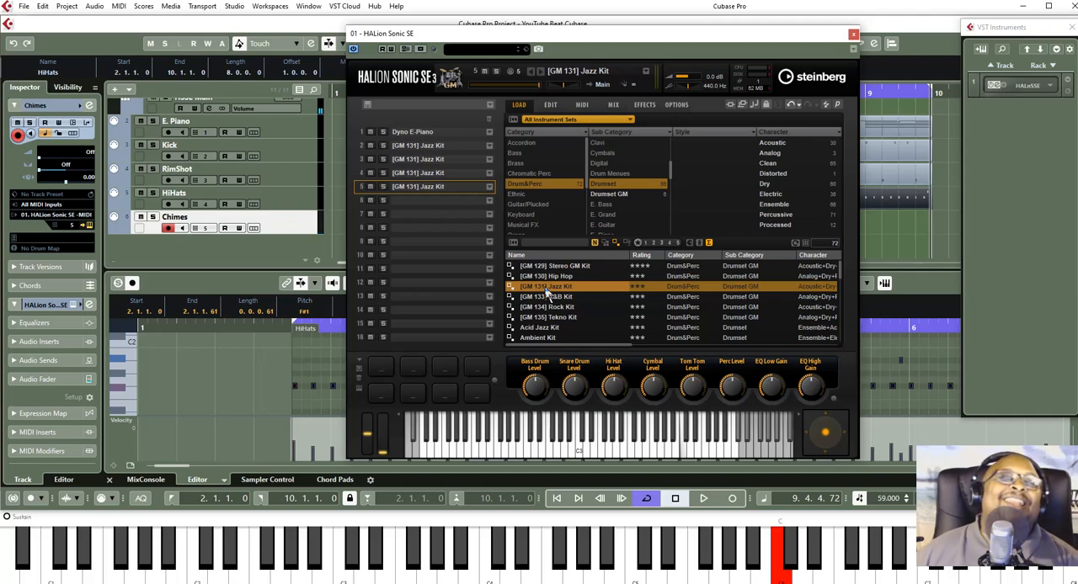
pyautogui.click(852, 35)
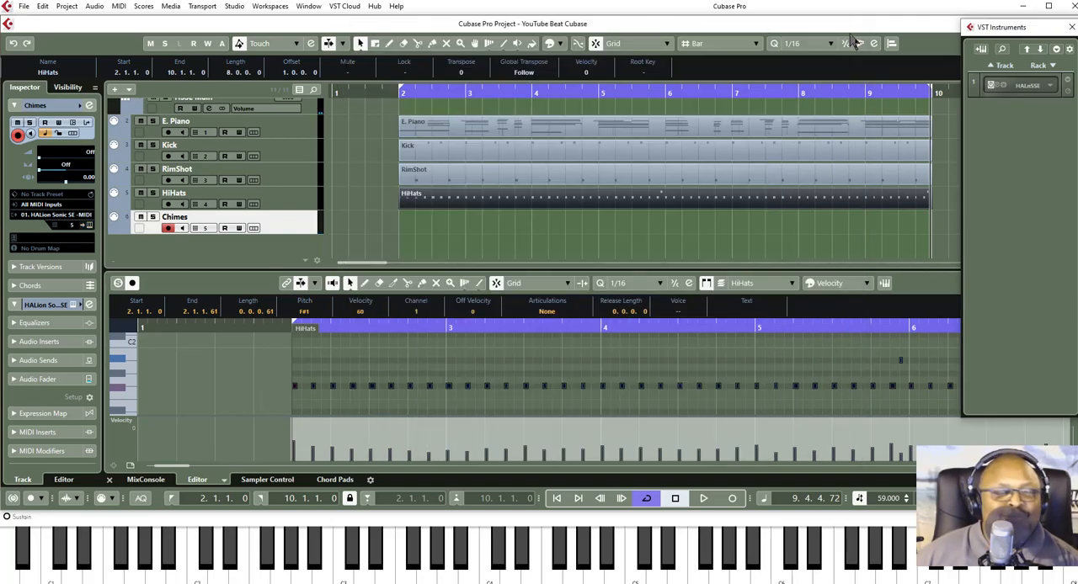
# - Record a single sustained C5 chime at bar 2 on the Chimes track, starting from the project start
pyautogui.click(675, 498)
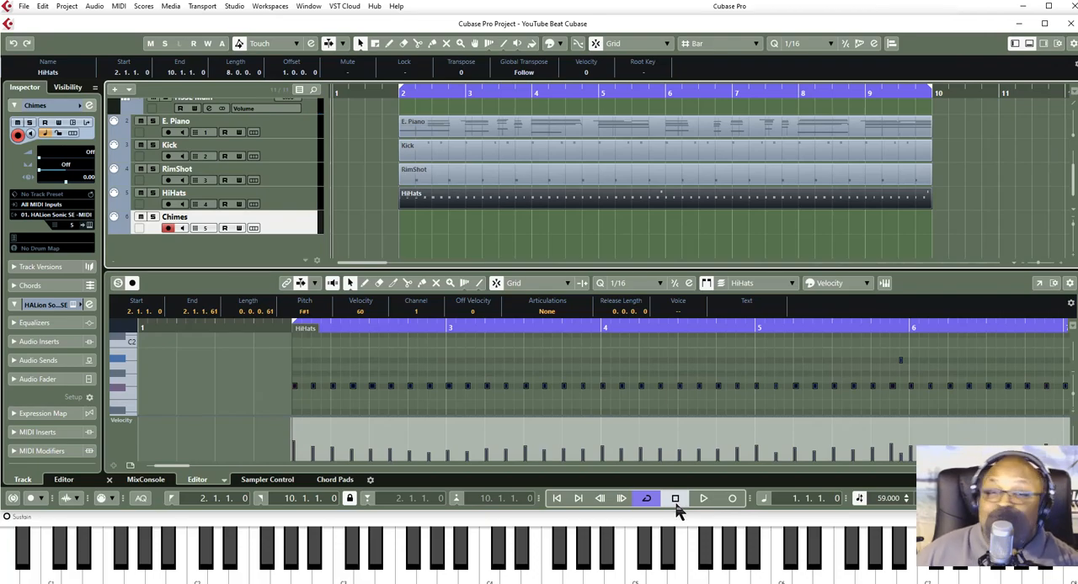
pyautogui.click(732, 499)
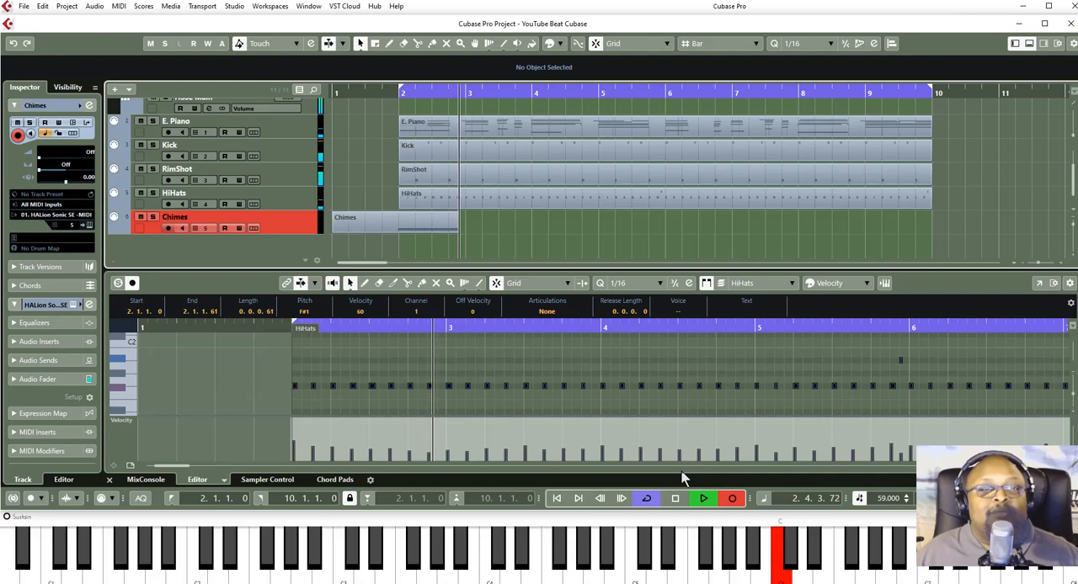
pyautogui.press('space')
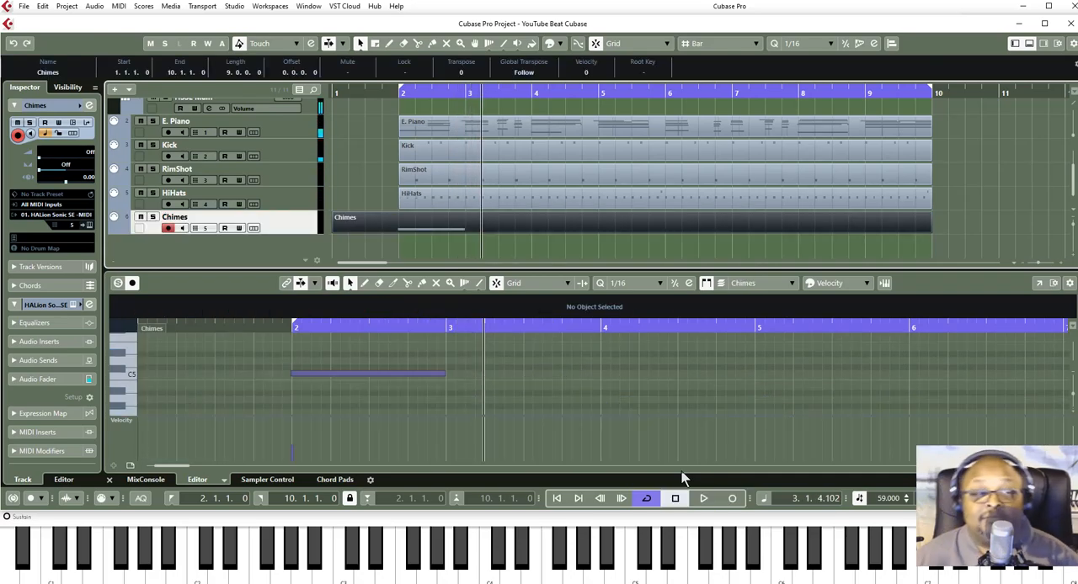
# - Quantize the recorded chime note to 1/16 and trim the start of the Chimes part to bar 2
pyautogui.click(348, 404)
pyautogui.click(332, 370)
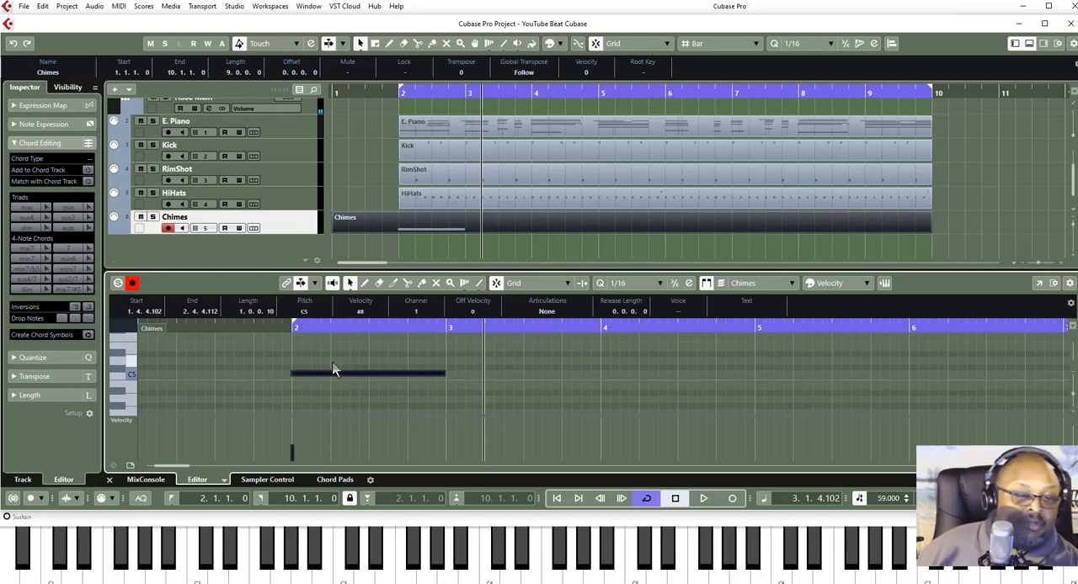
pyautogui.press('q')
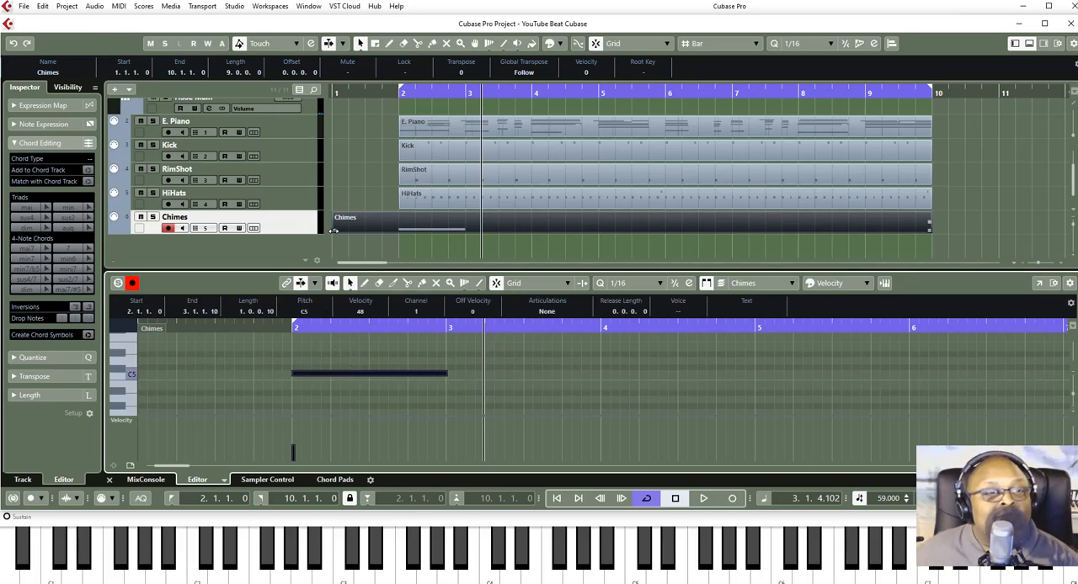
pyautogui.moveTo(333, 230); pyautogui.dragTo(400, 229)
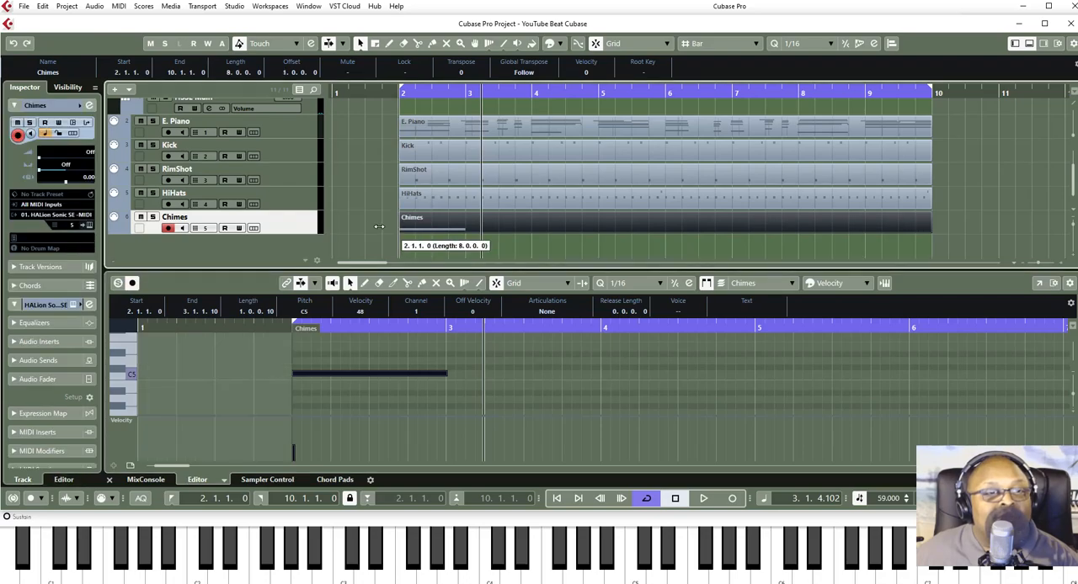
pyautogui.click(570, 243)
# - Play the beat from the project start to check the chime, and save the project
pyautogui.click(676, 499)
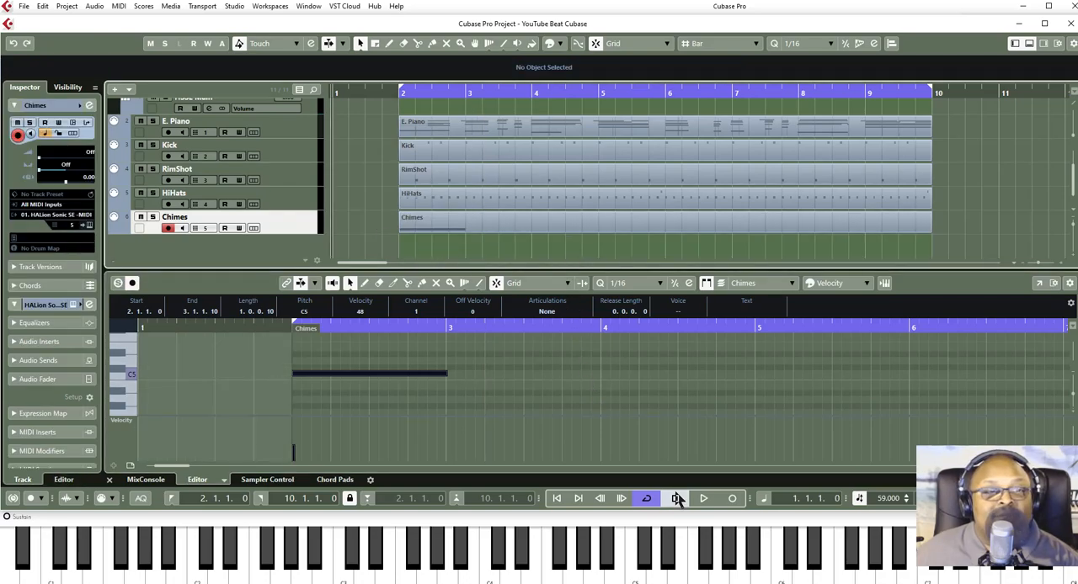
pyautogui.click(703, 499)
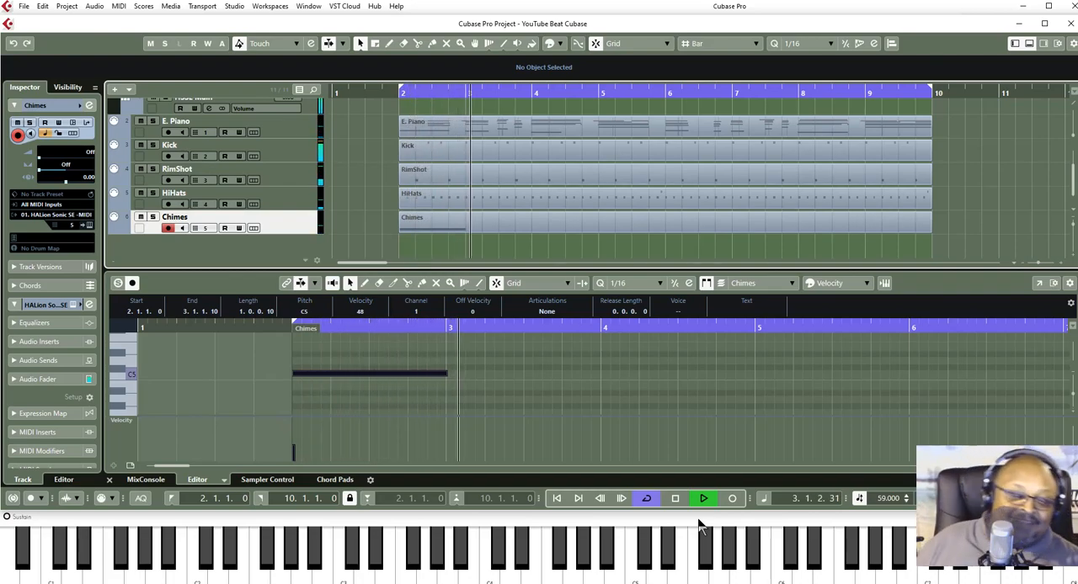
pyautogui.press('space')
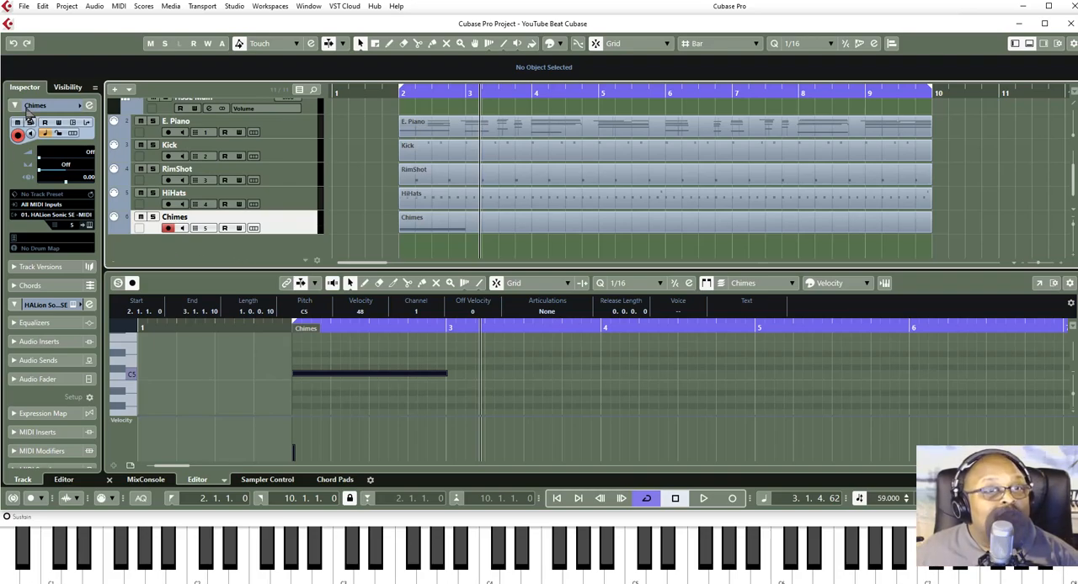
pyautogui.click(25, 7)
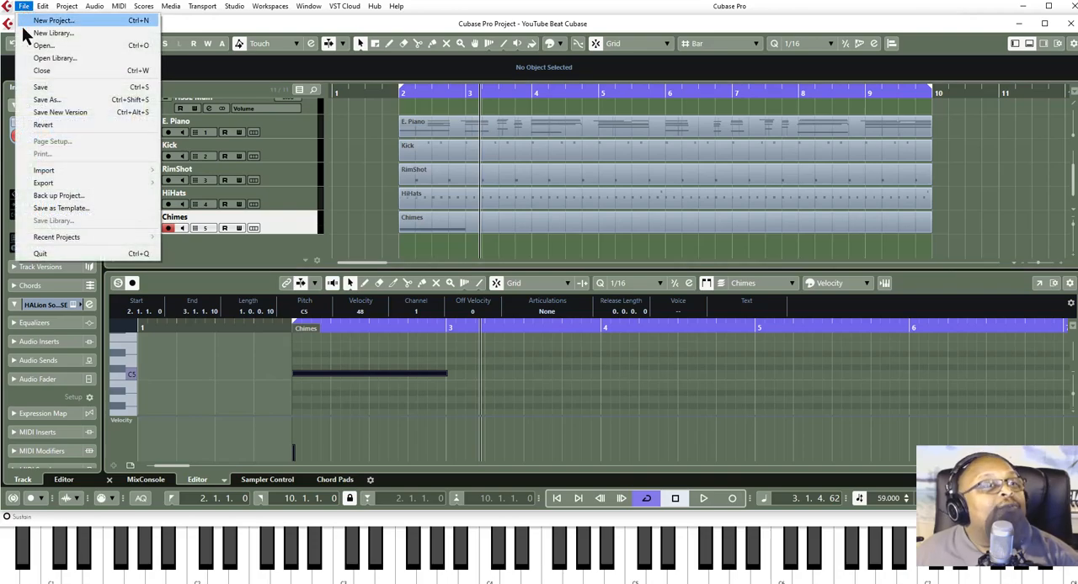
pyautogui.click(38, 88)
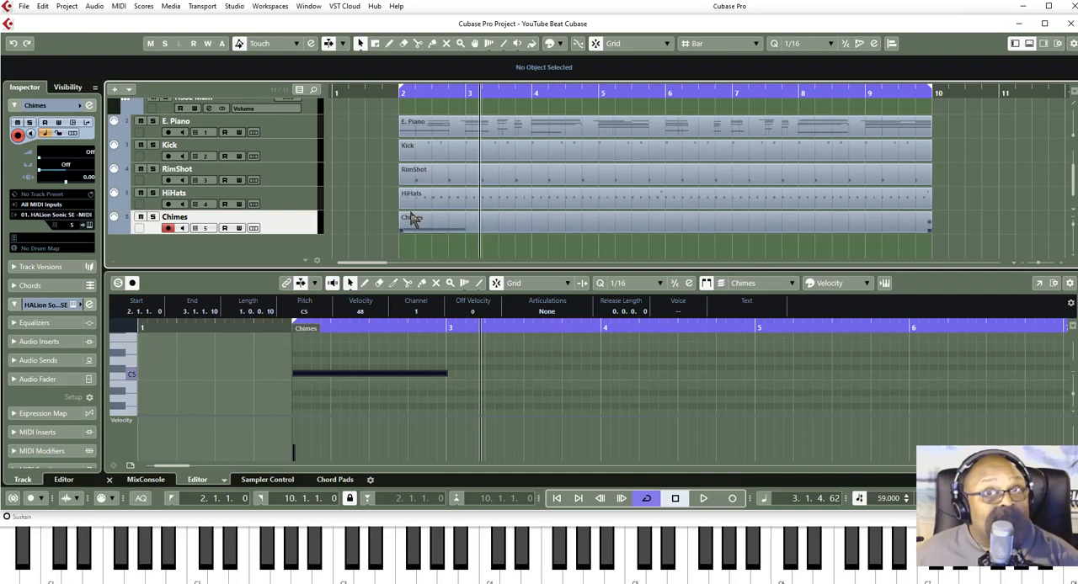
# - Add one MIDI track below the Chimes track
pyautogui.rightClick(194, 245)
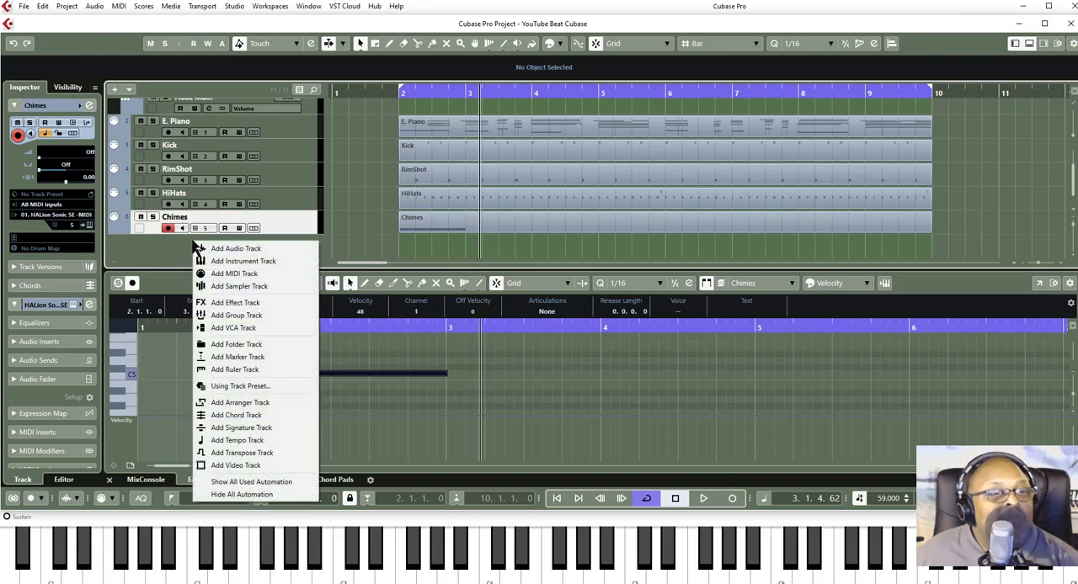
pyautogui.click(229, 273)
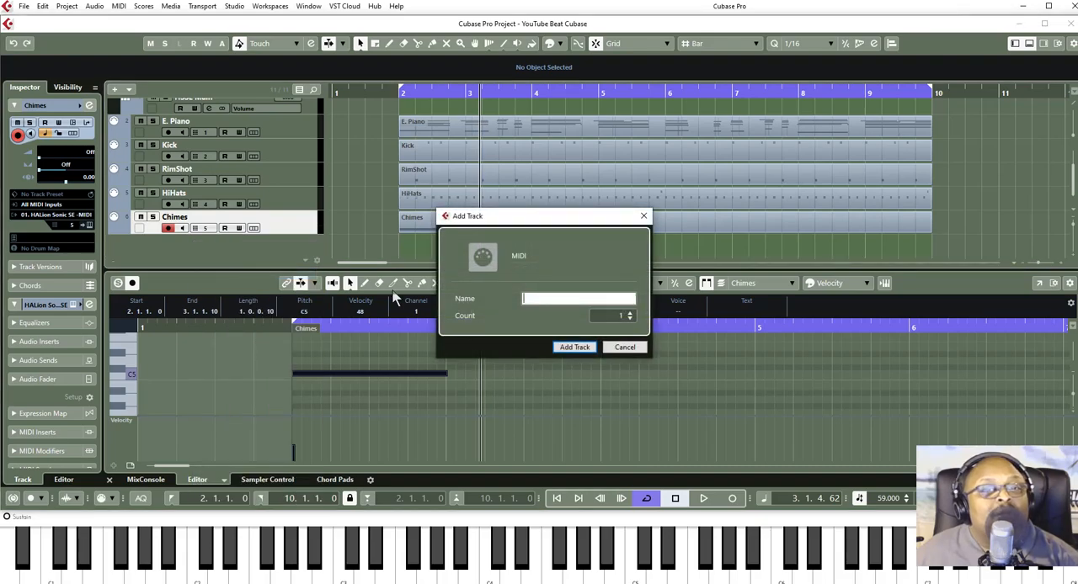
pyautogui.click(575, 347)
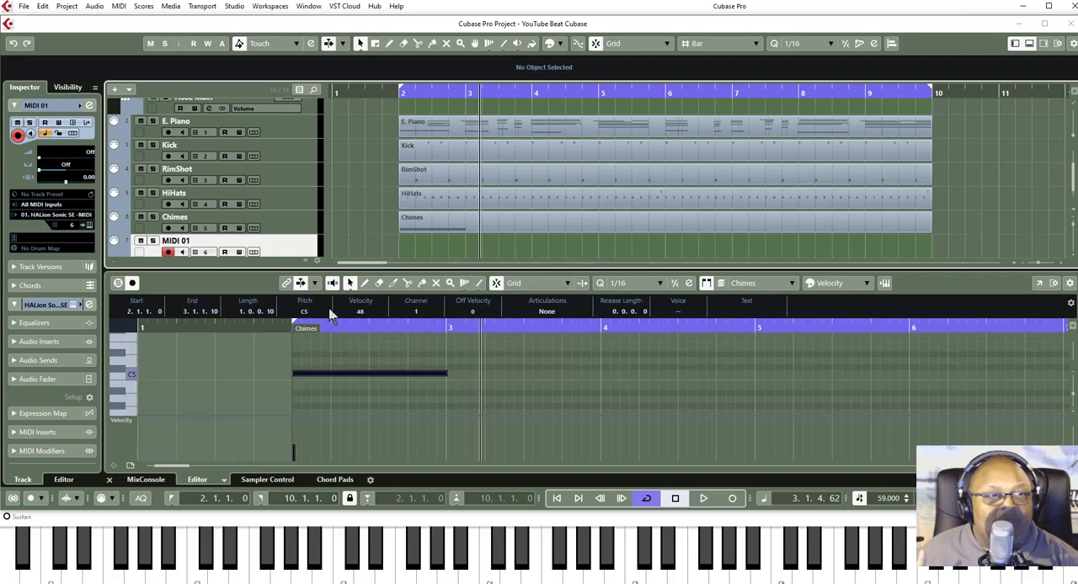
pyautogui.click(272, 130)
pyautogui.click(277, 156)
pyautogui.click(277, 179)
pyautogui.click(277, 203)
pyautogui.click(278, 229)
pyautogui.click(278, 251)
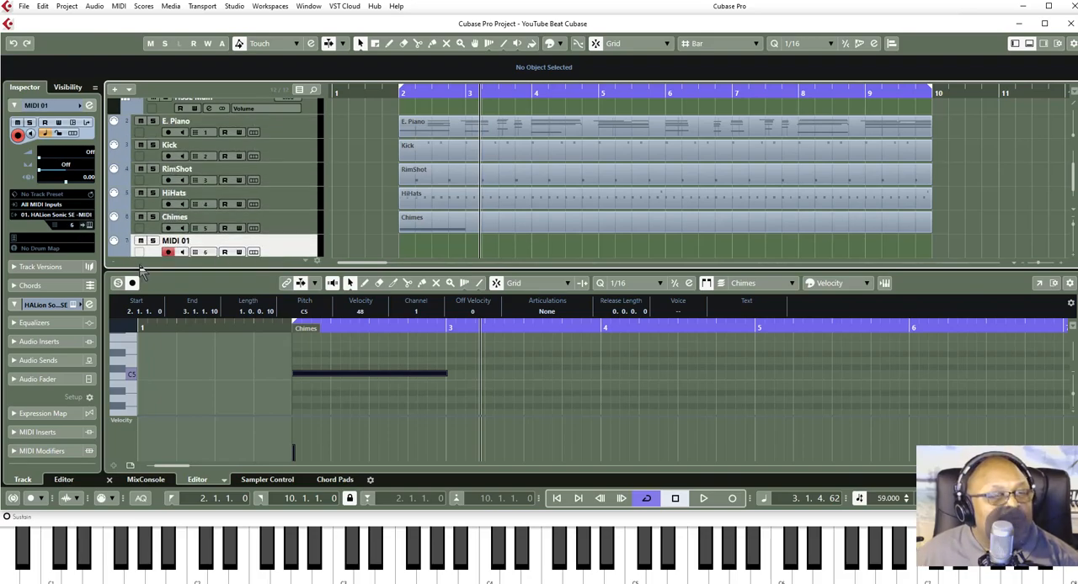
# - Rename the new MIDI track as Bass
pyautogui.doubleClick(172, 240)
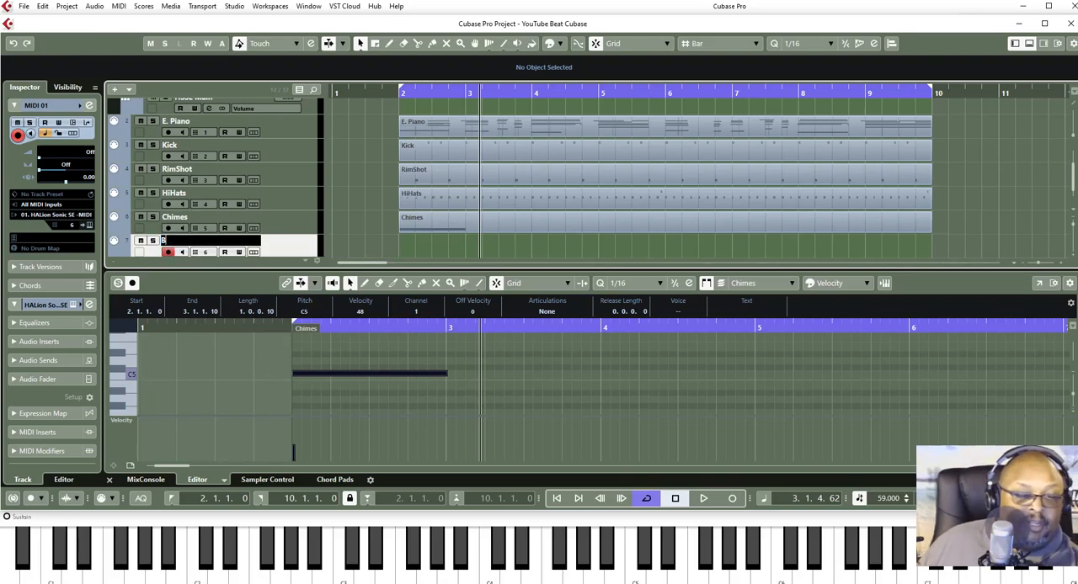
pyautogui.write('Bass')
pyautogui.press('Return')
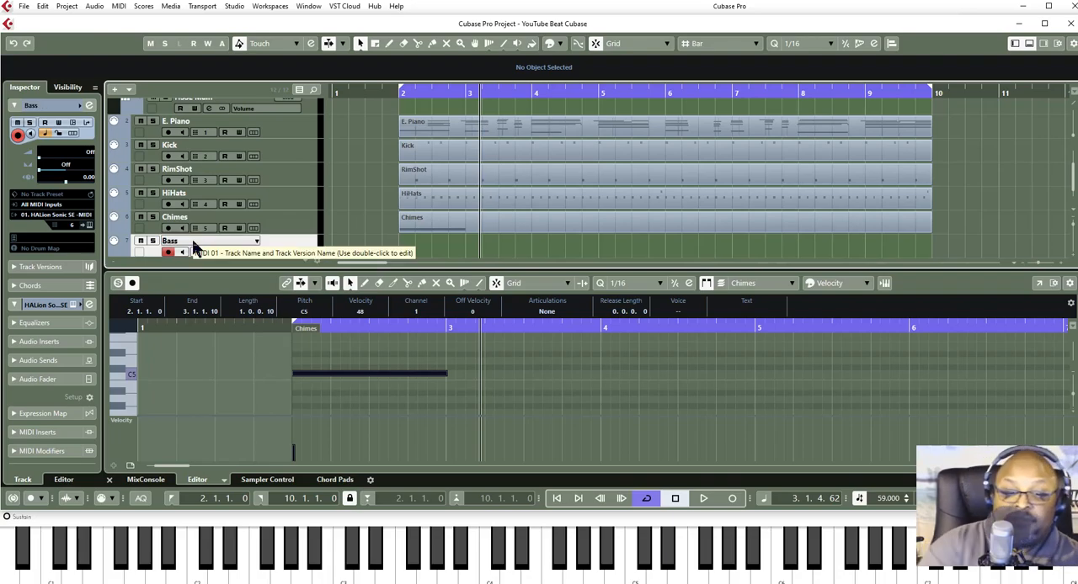
# - Select the empty slot 6 in HALion Sonic SE and filter the sounds to category Bass, sub category E. Bass
pyautogui.press('F11')
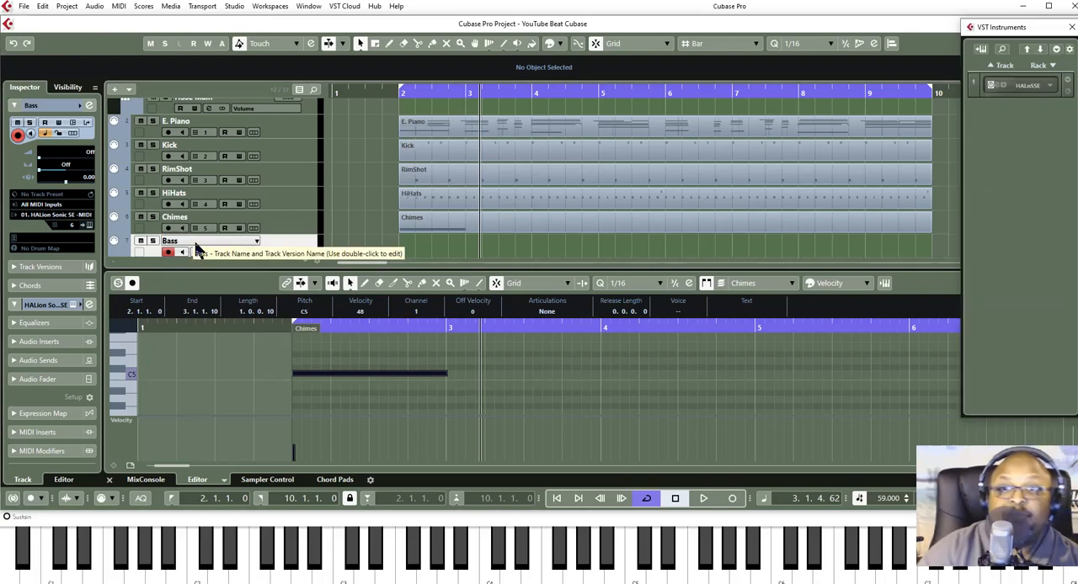
pyautogui.click(997, 92)
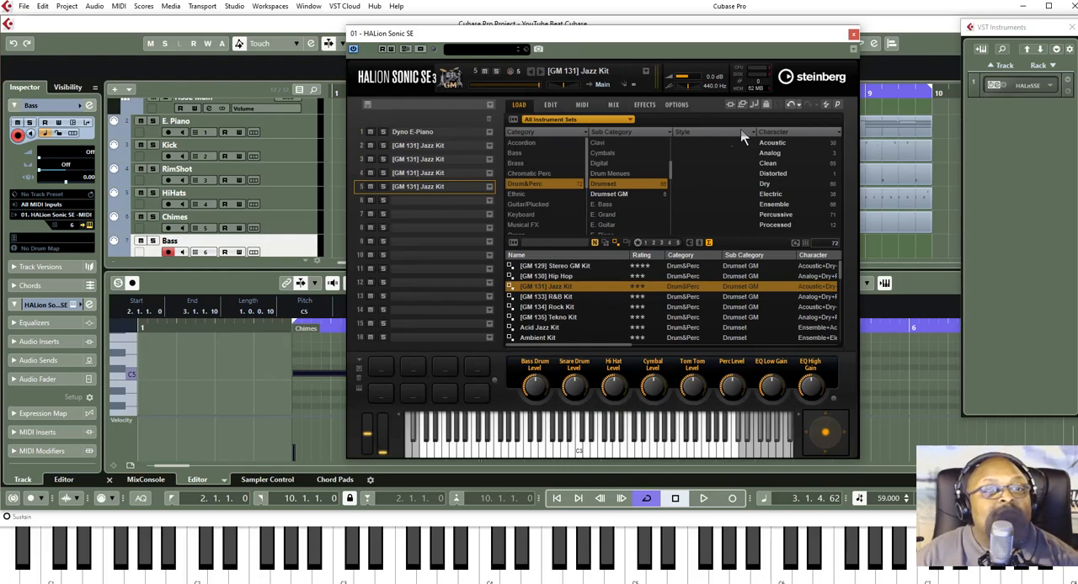
pyautogui.click(413, 202)
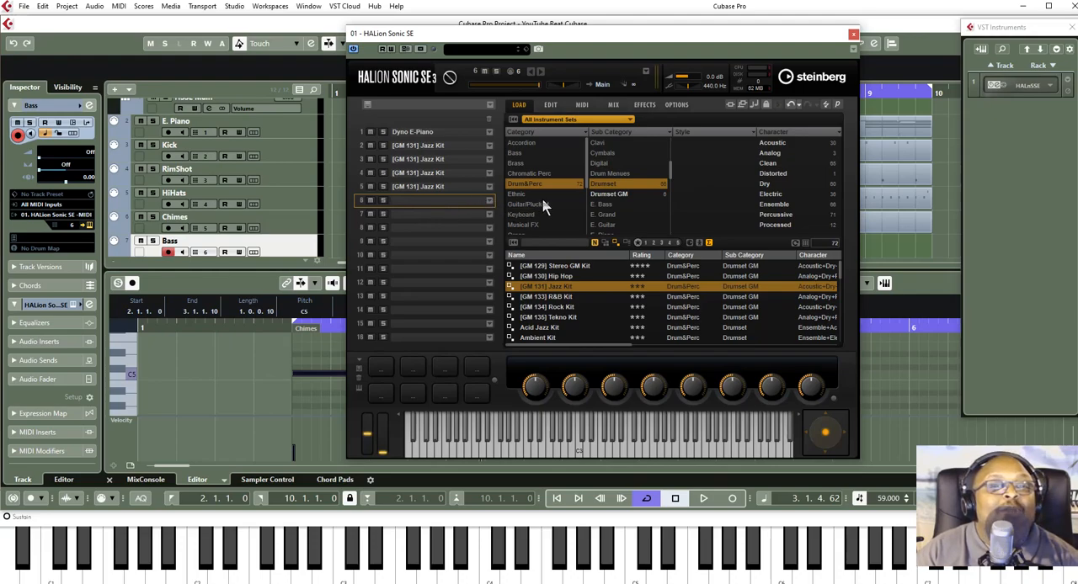
pyautogui.click(519, 155)
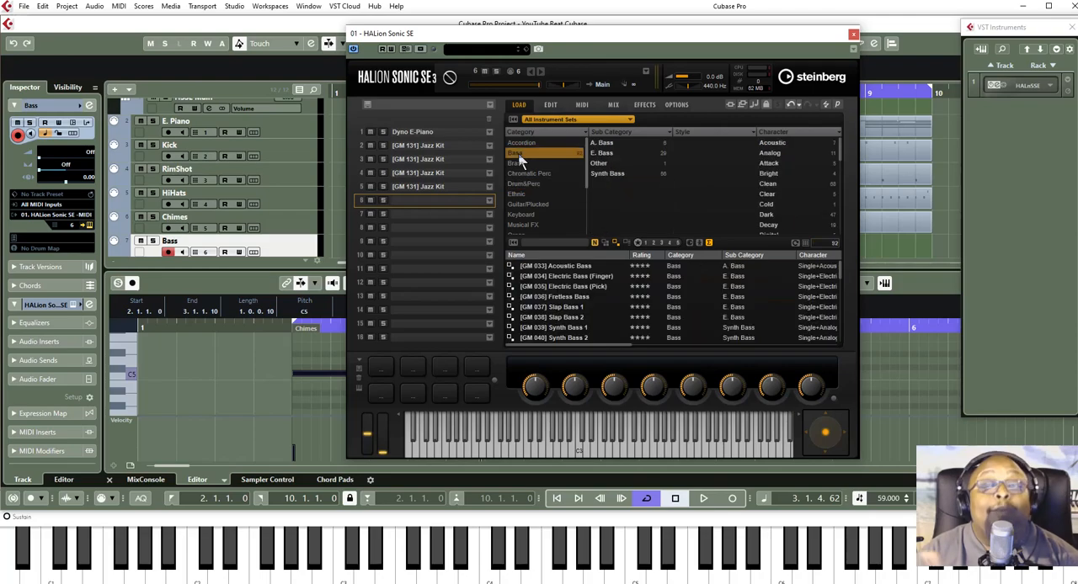
pyautogui.click(602, 153)
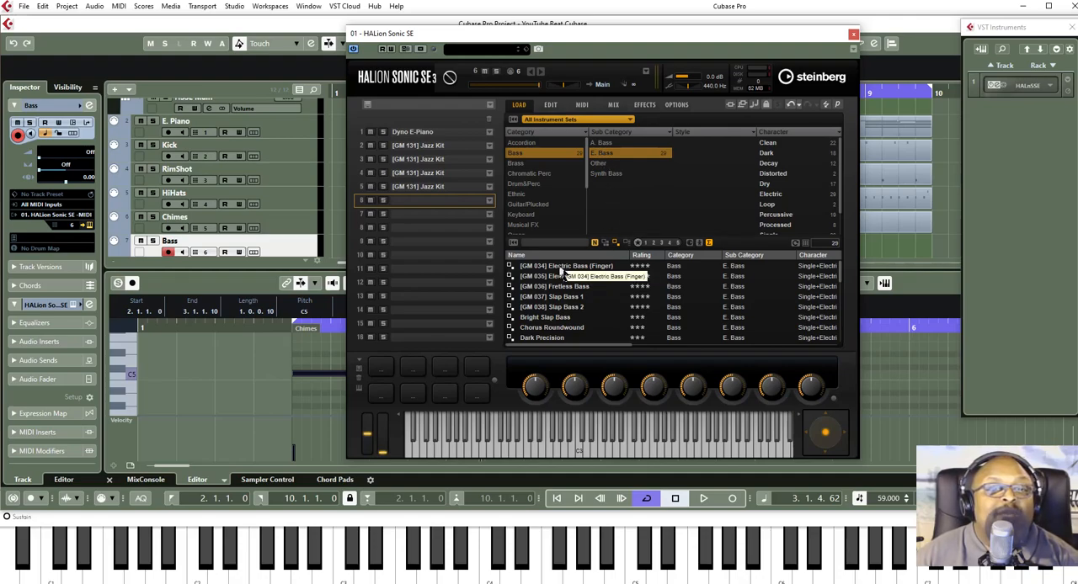
# - Try the Fingered Music Man and Electric Bass VX sounds, and load Dry Finger Bass into slot 6
pyautogui.scroll(-2, 560, 278)
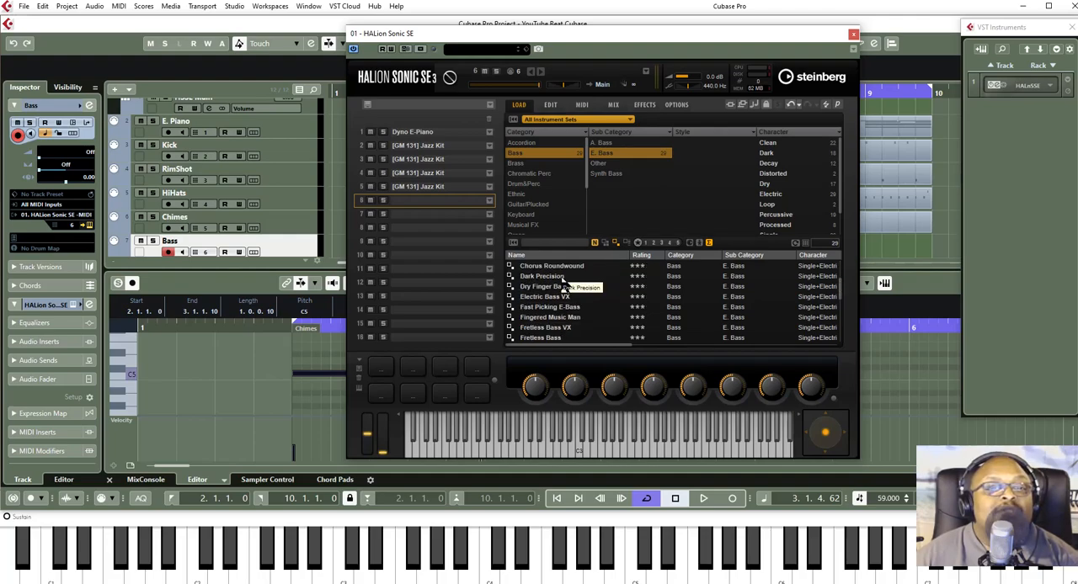
pyautogui.click(552, 320)
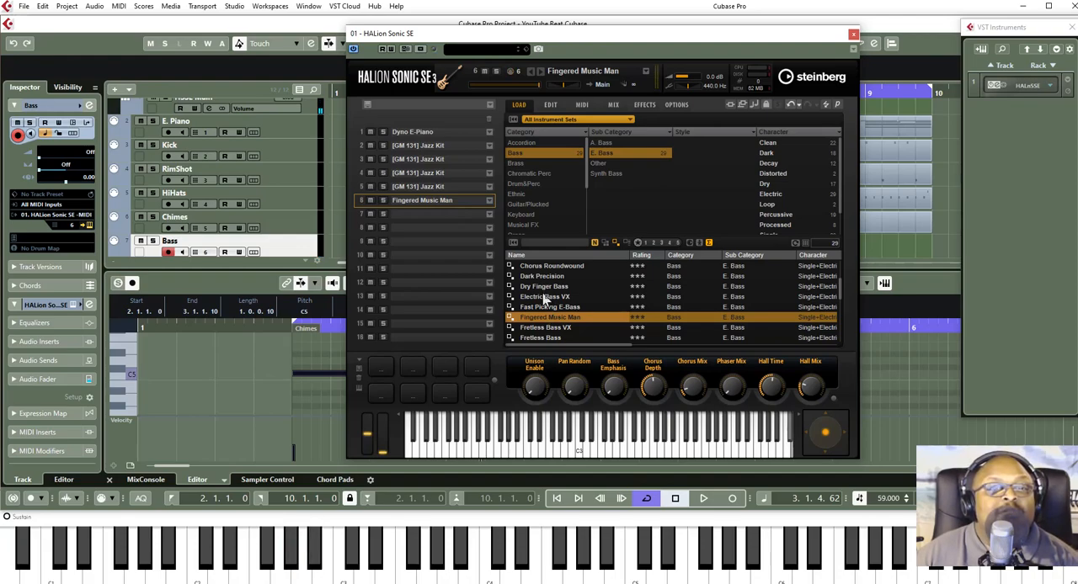
pyautogui.click(543, 297)
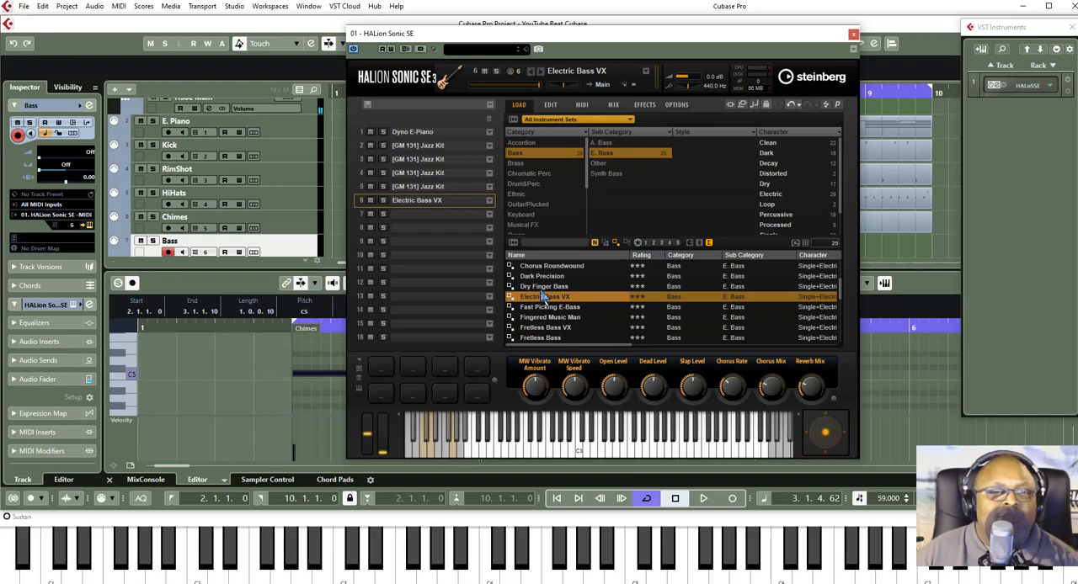
pyautogui.click(543, 290)
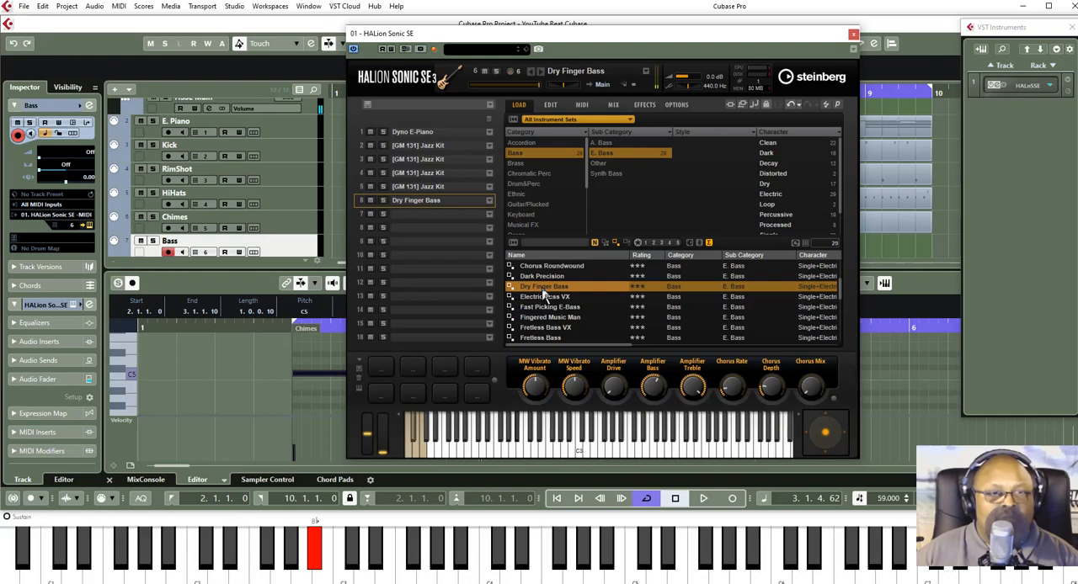
pyautogui.scroll(-1, 540, 299)
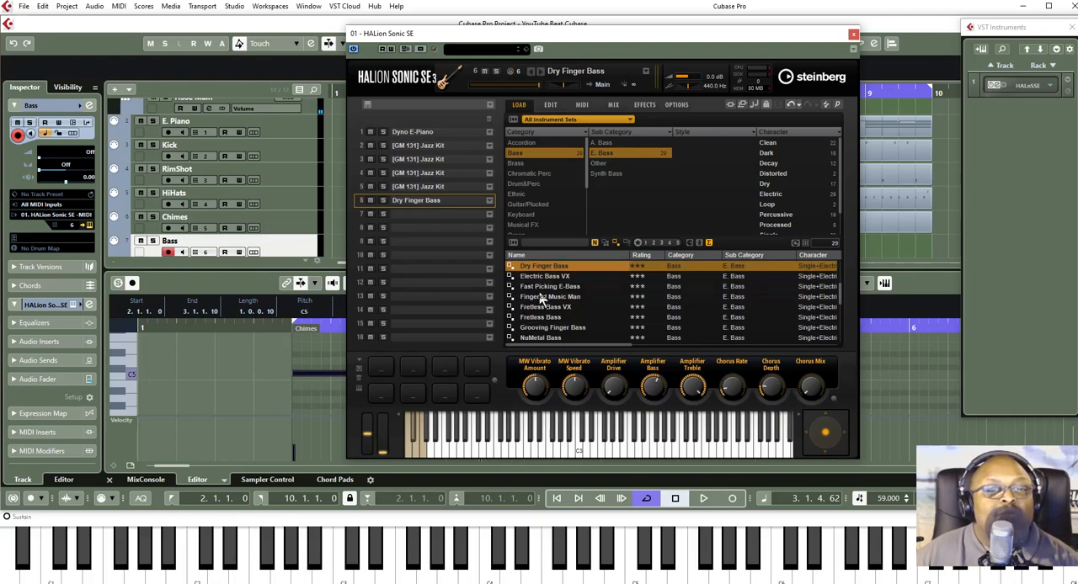
pyautogui.scroll(1, 541, 297)
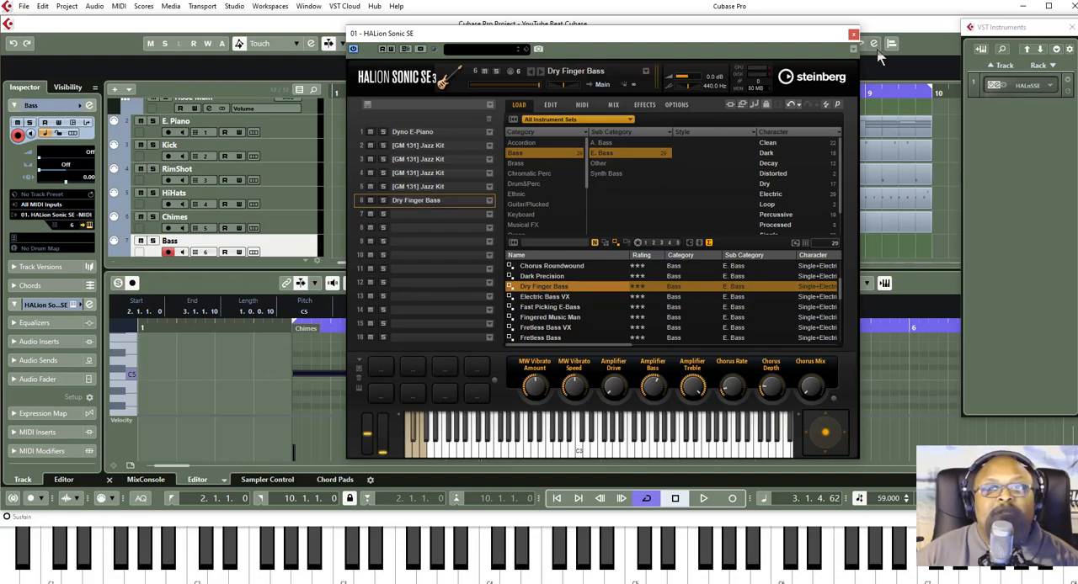
pyautogui.click(853, 35)
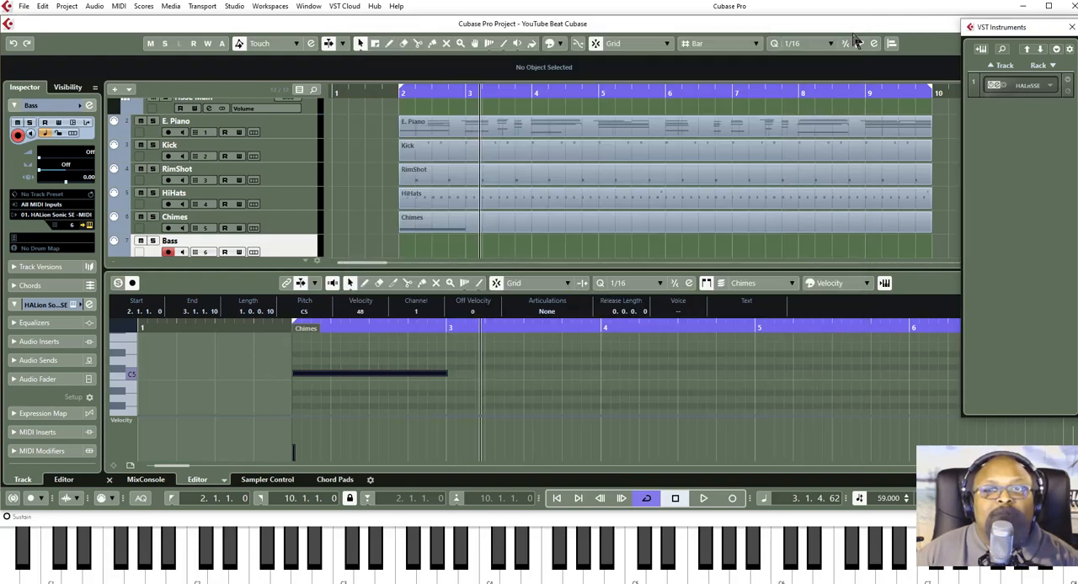
pyautogui.click(678, 499)
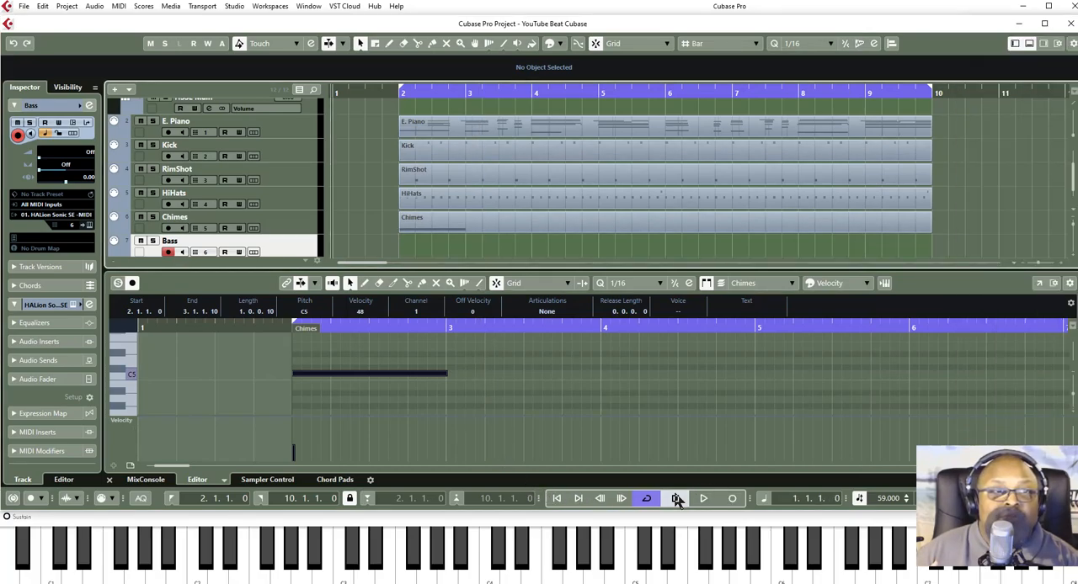
pyautogui.click(732, 502)
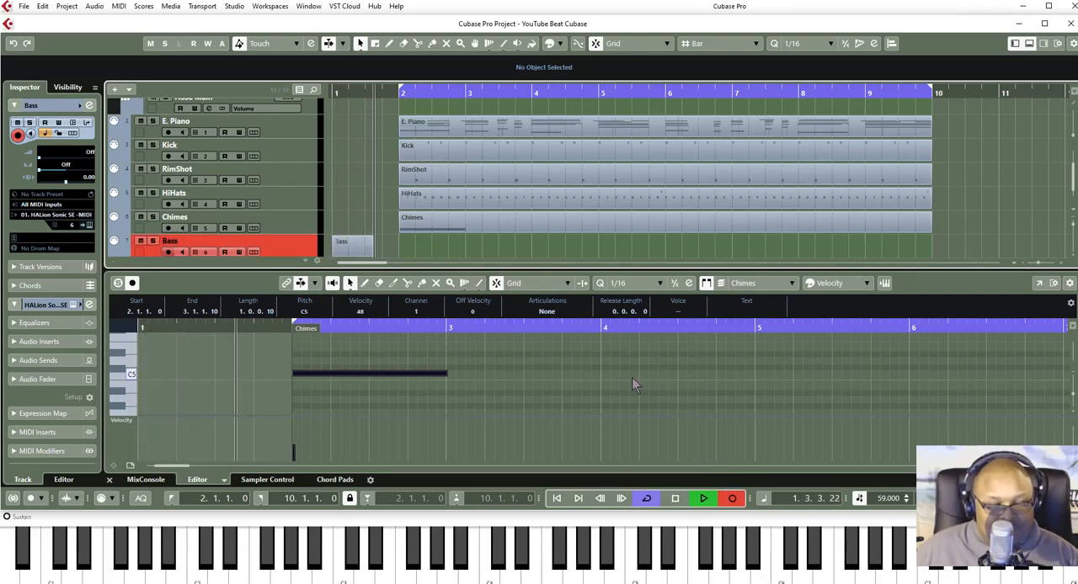
pyautogui.press('space')
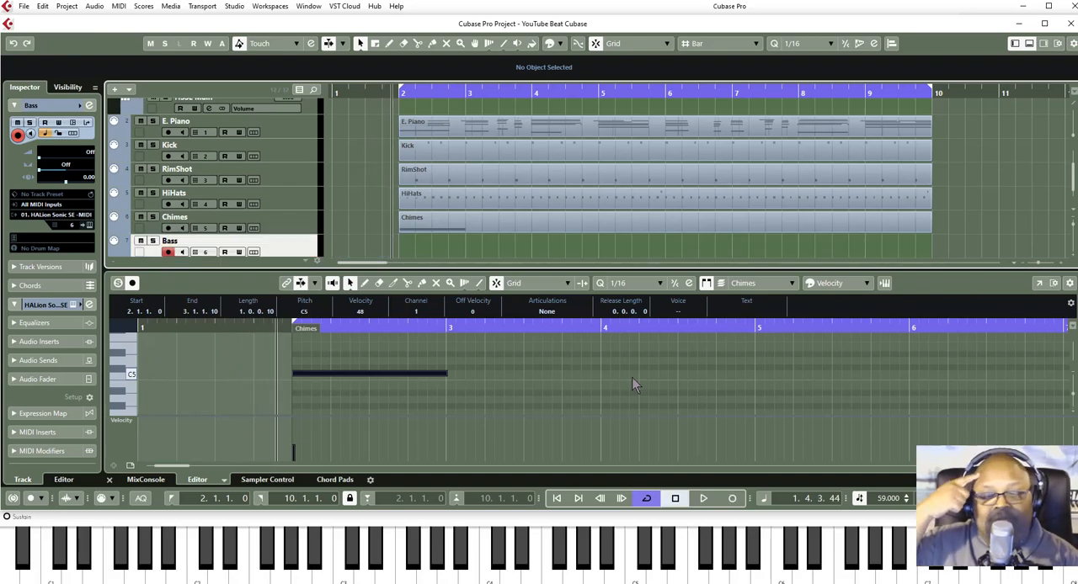
pyautogui.press('Home')
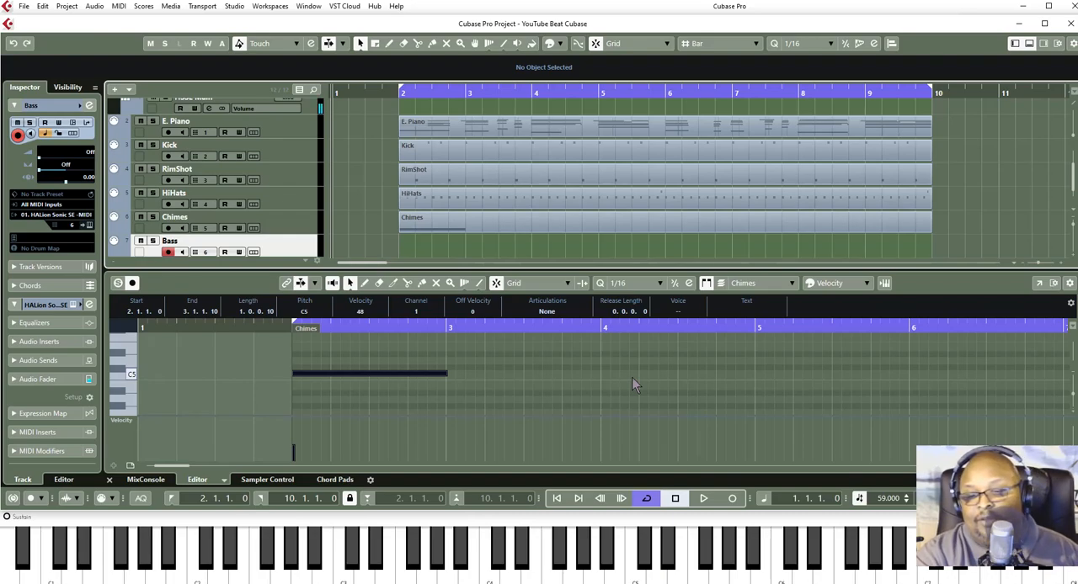
pyautogui.press('KP_Multiply')
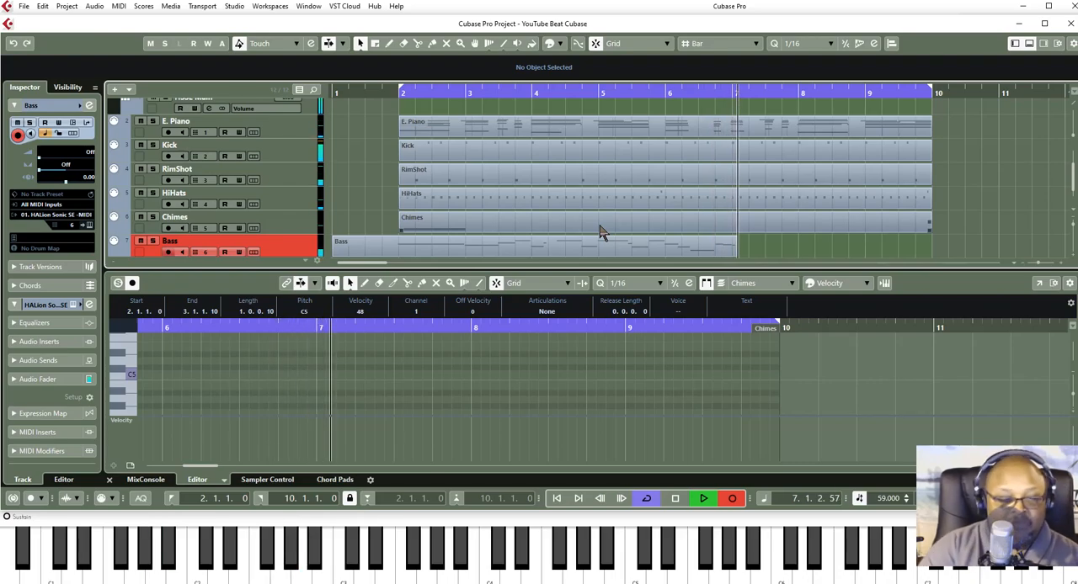
pyautogui.press('space')
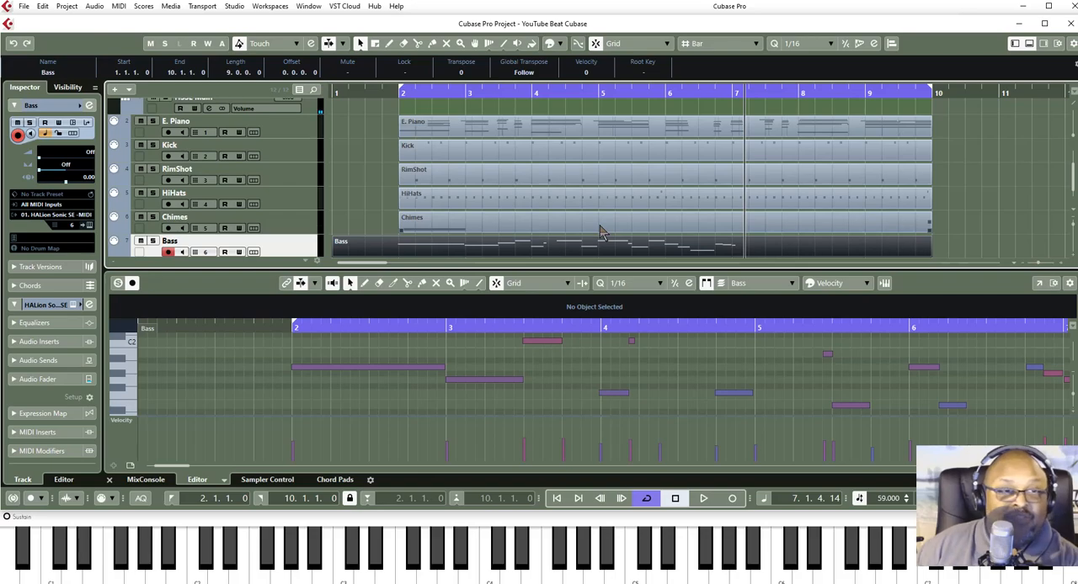
pyautogui.press('Delete')
# - Record a bass line on the Bass track from bar 1 to the end of the cycle at bar 10
pyautogui.press('Home')
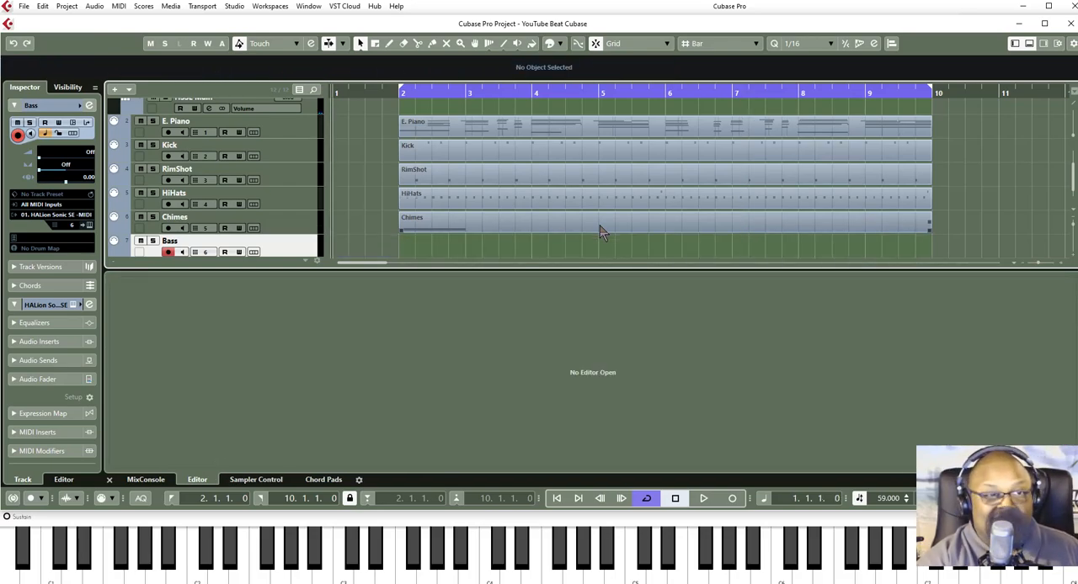
pyautogui.press('KP_Multiply')
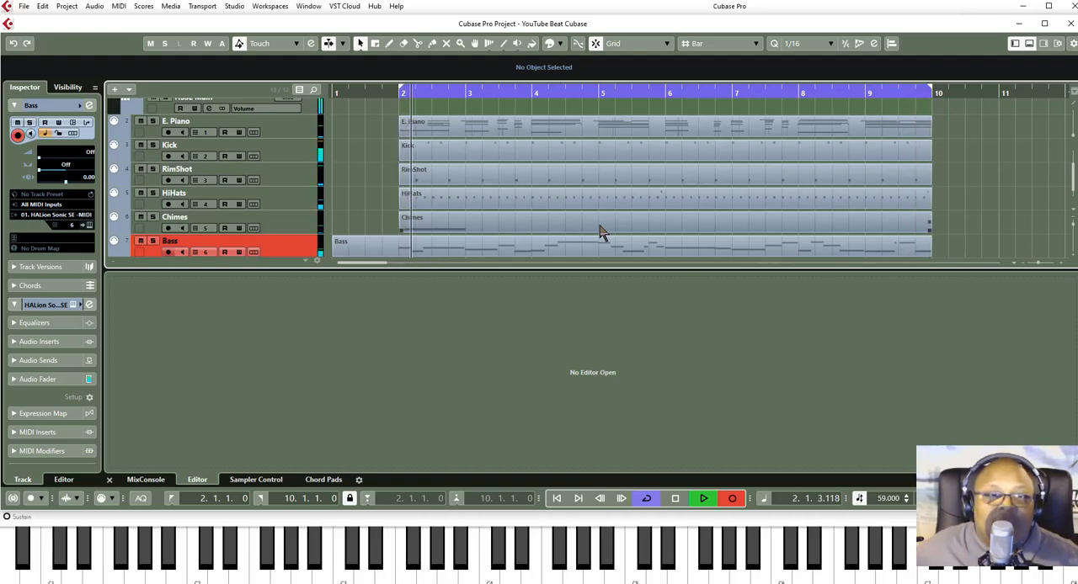
pyautogui.click(731, 498)
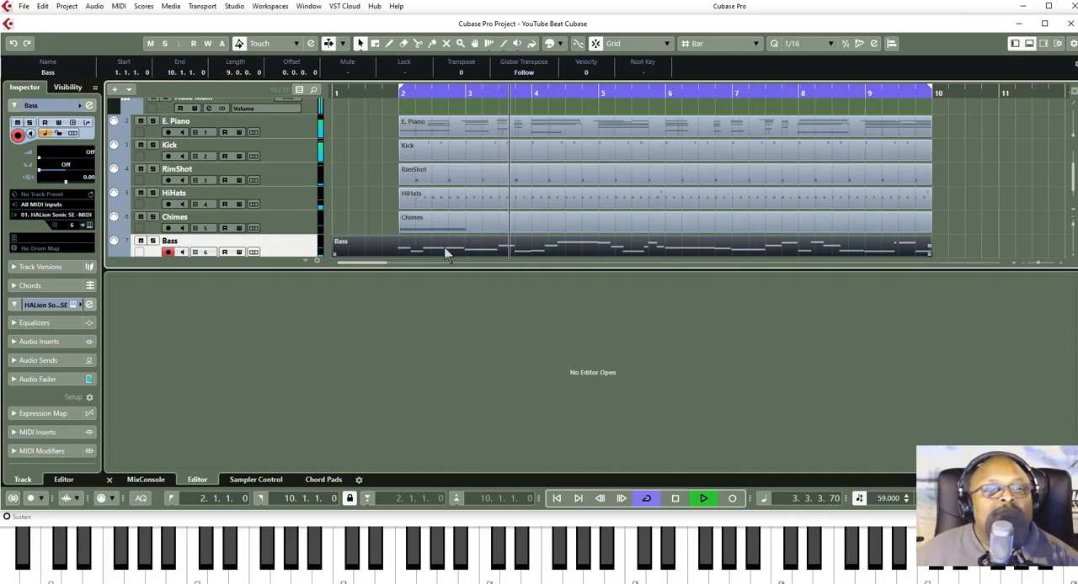
# - Open the recorded Bass part in the Key Editor and trim its empty first bar so the part starts at bar 2
pyautogui.doubleClick(472, 245)
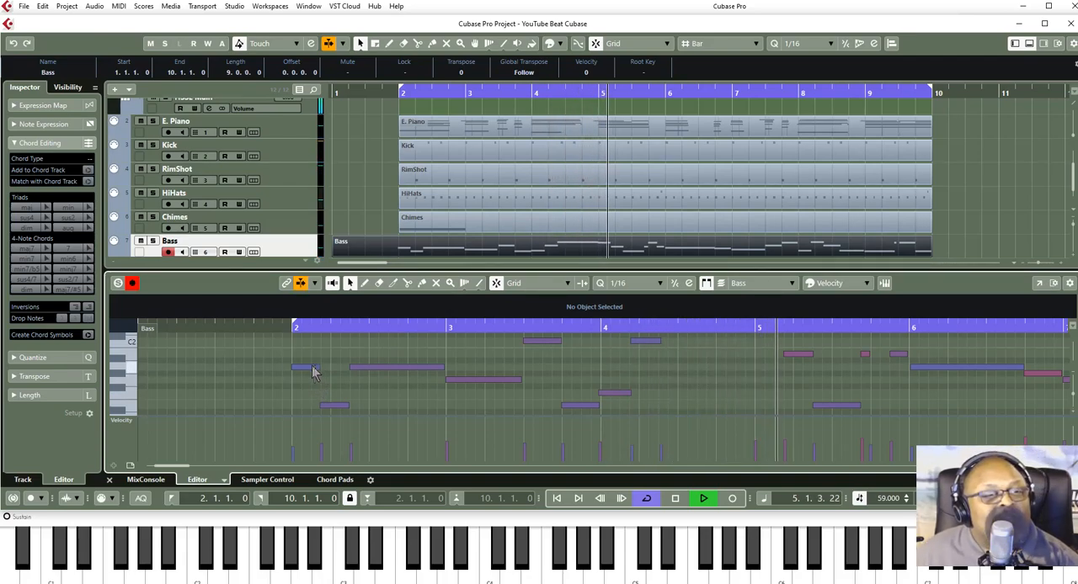
pyautogui.click(301, 369)
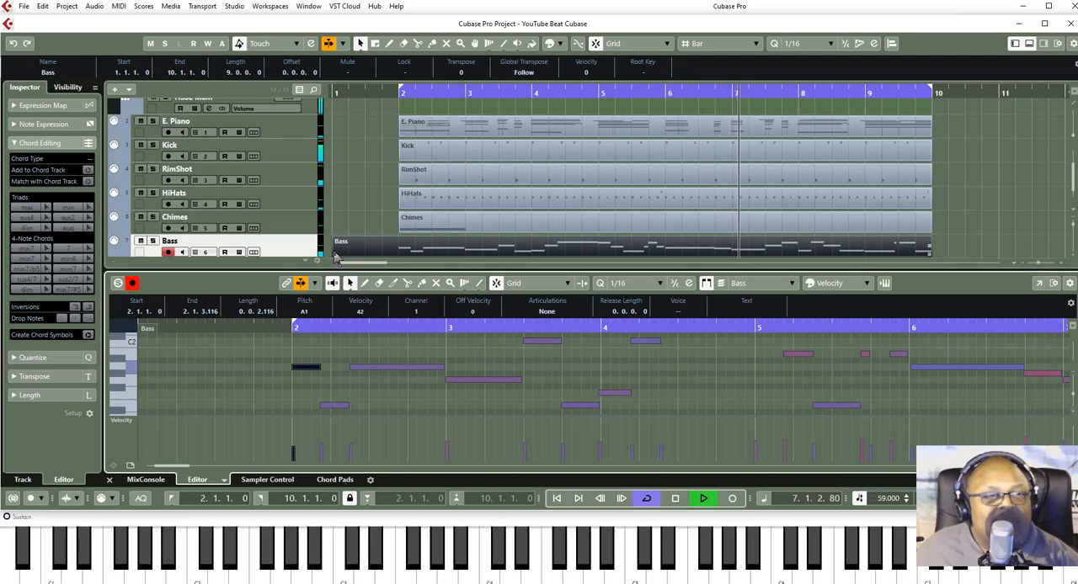
pyautogui.click(335, 253)
pyautogui.moveTo(336, 253); pyautogui.dragTo(399, 250)
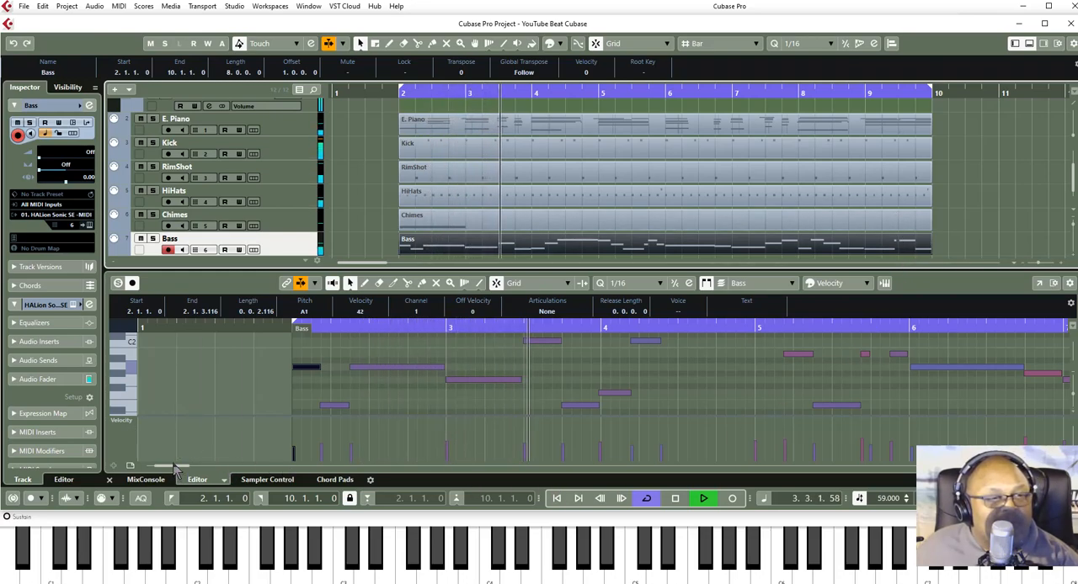
# - Lengthen the E1 bass note at the start of bar 9 to two beats
pyautogui.moveTo(173, 468); pyautogui.dragTo(202, 488)
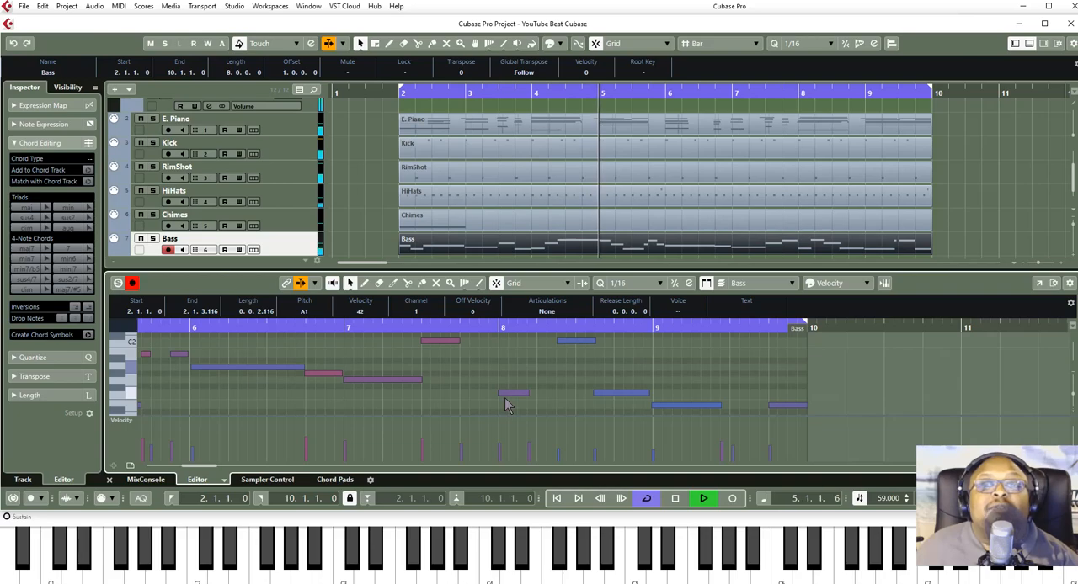
pyautogui.scroll(3, 720, 365)
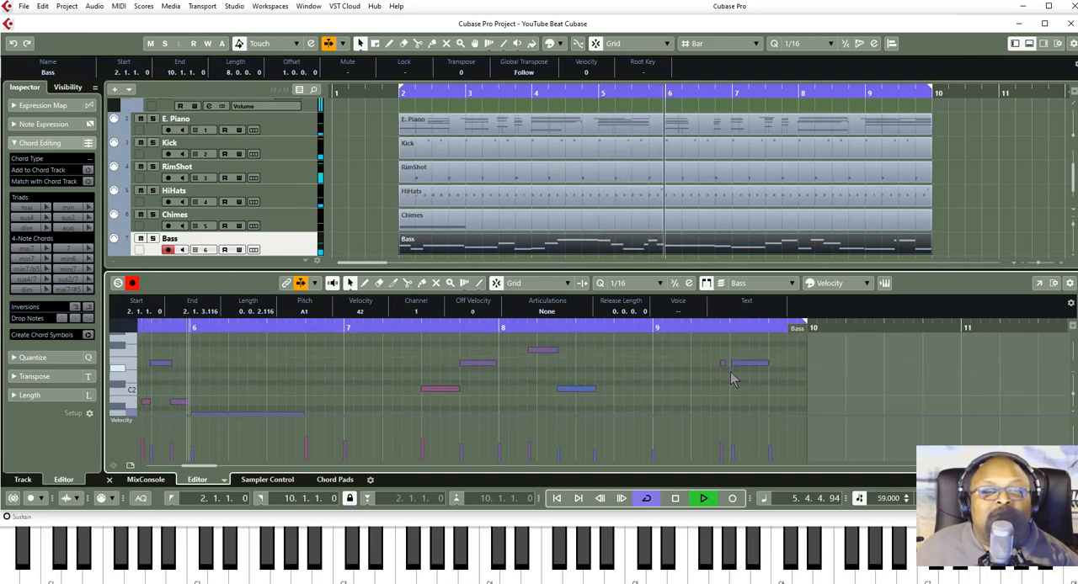
pyautogui.scroll(-2, 731, 379)
pyautogui.scroll(-2, 731, 379)
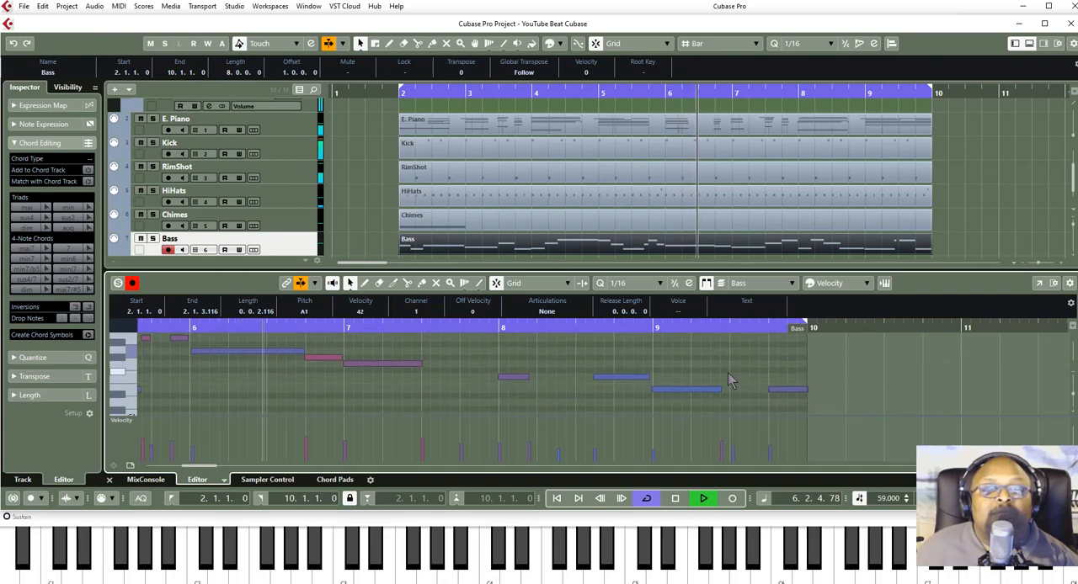
pyautogui.moveTo(720, 389); pyautogui.dragTo(726, 391)
# - Delete the stray short E2 note in bar 9 of the Bass part and stop playback
pyautogui.scroll(1, 725, 391)
pyautogui.scroll(3, 725, 391)
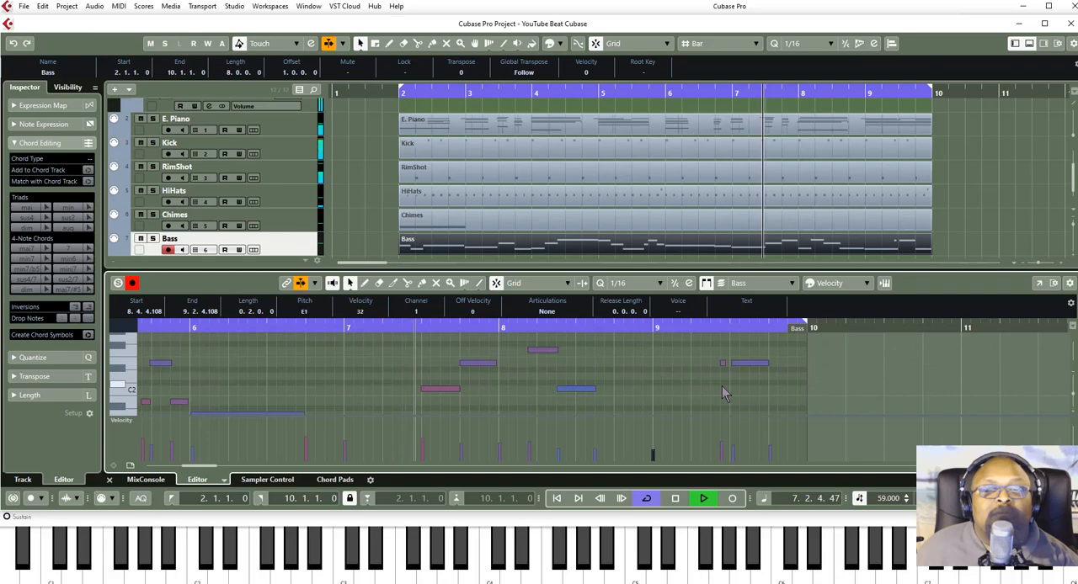
pyautogui.click(721, 369)
pyautogui.click(722, 363)
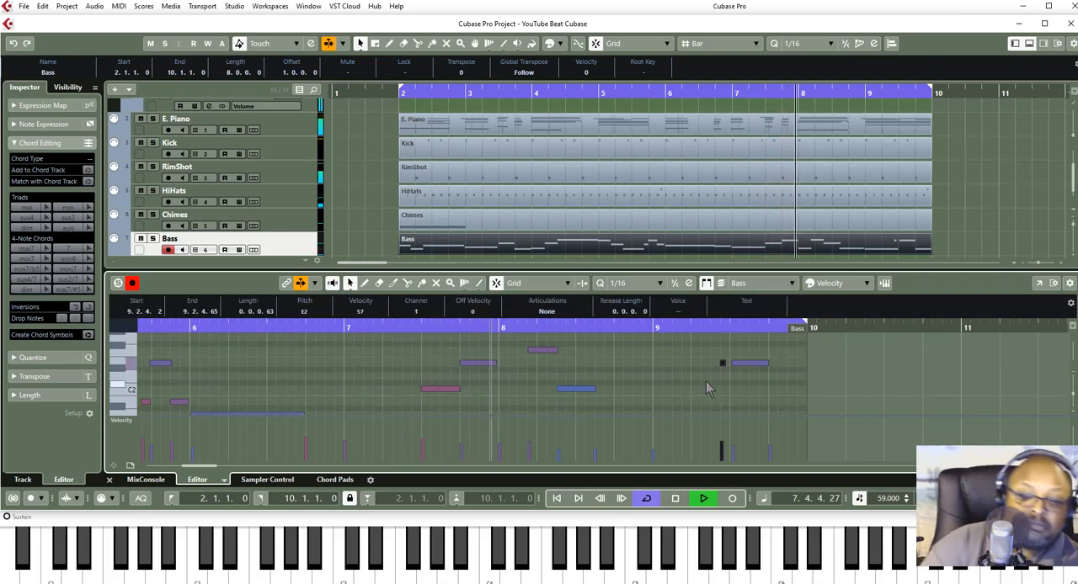
pyautogui.press('Delete')
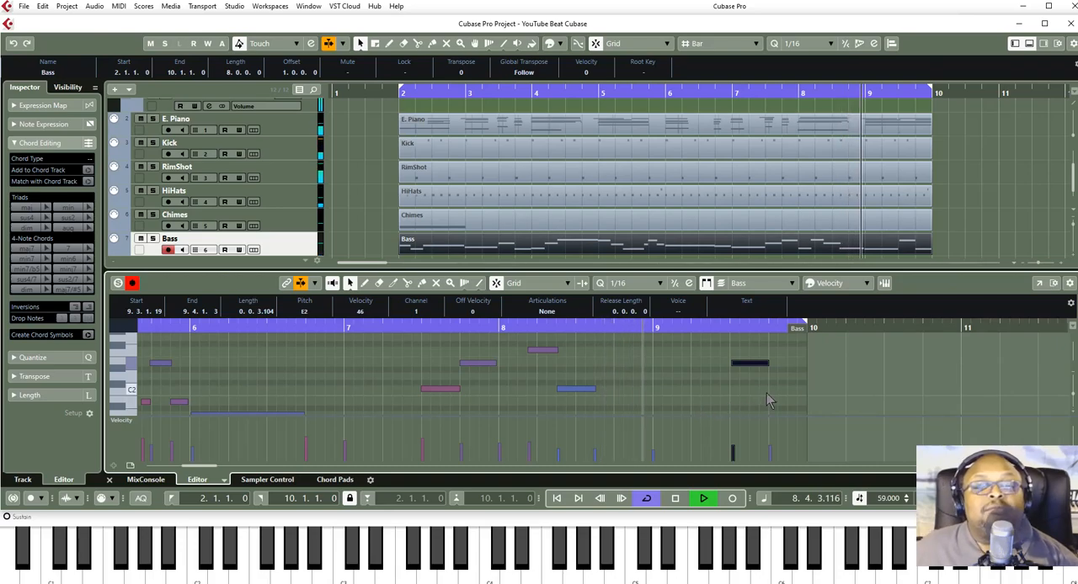
pyautogui.scroll(-1, 817, 382)
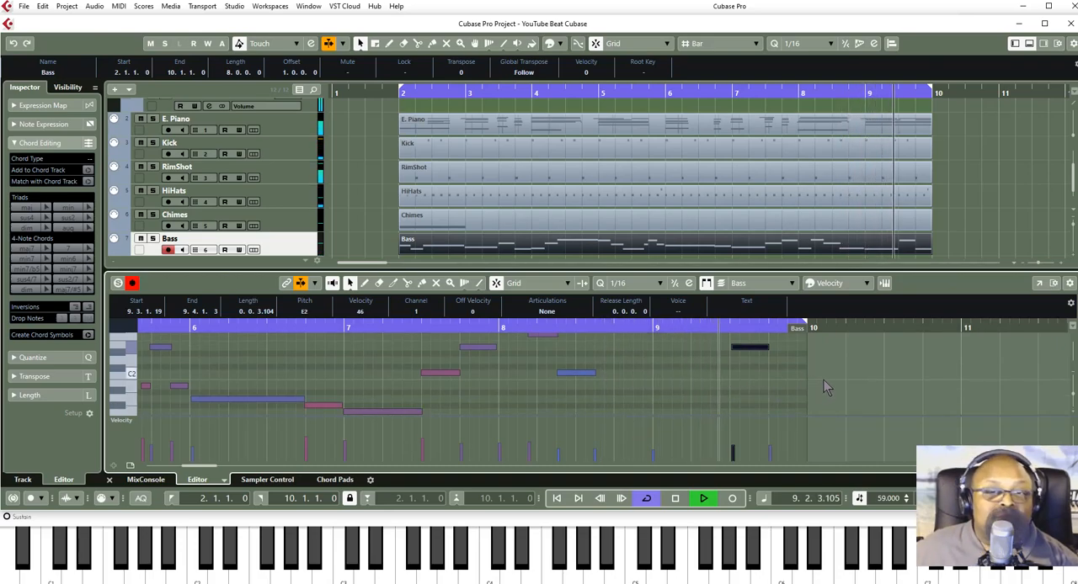
pyautogui.scroll(-3, 825, 386)
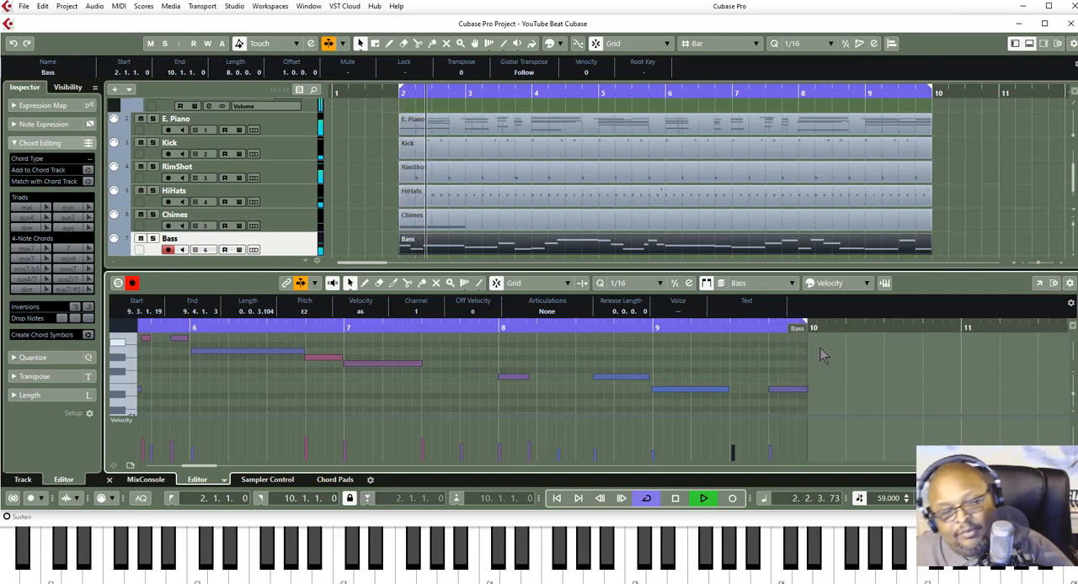
pyautogui.press('space')
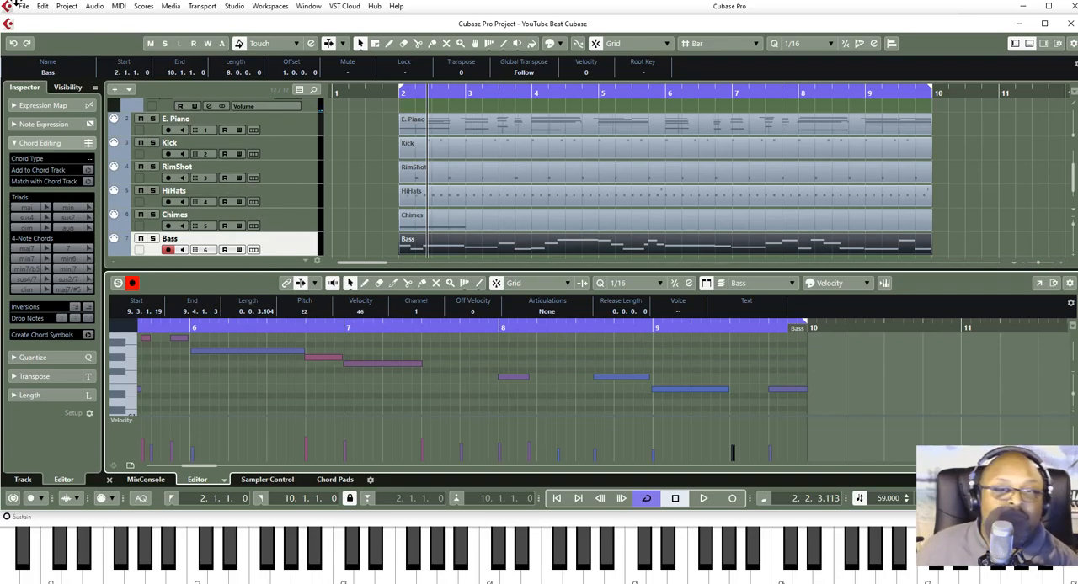
# - Select all notes in the Bass part and play the arrangement from bar 2 to review the bass with the other tracks
pyautogui.hotkey('ctrl', 'a')
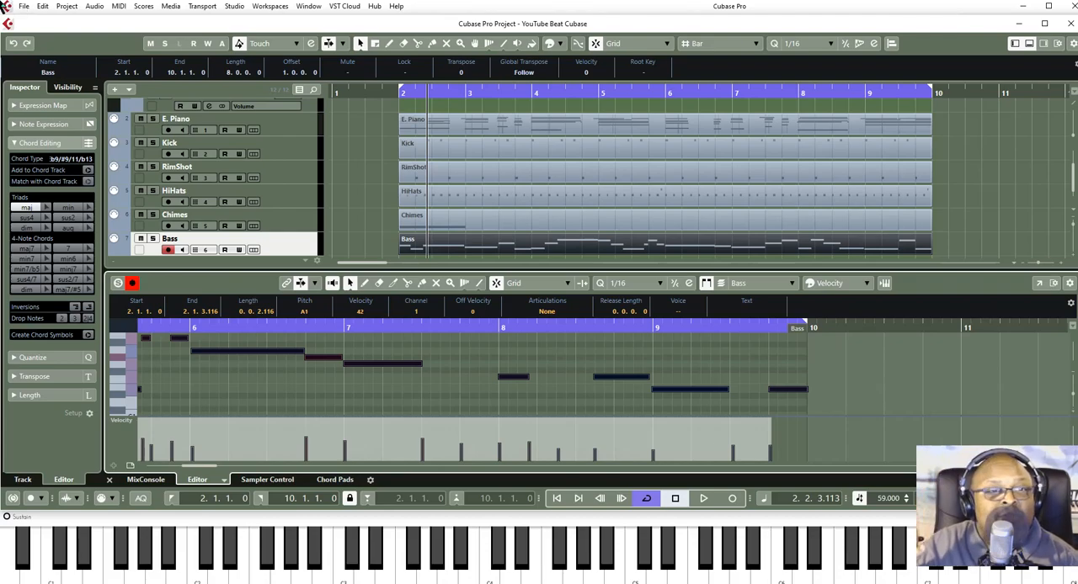
pyautogui.scroll(-1, 444, 189)
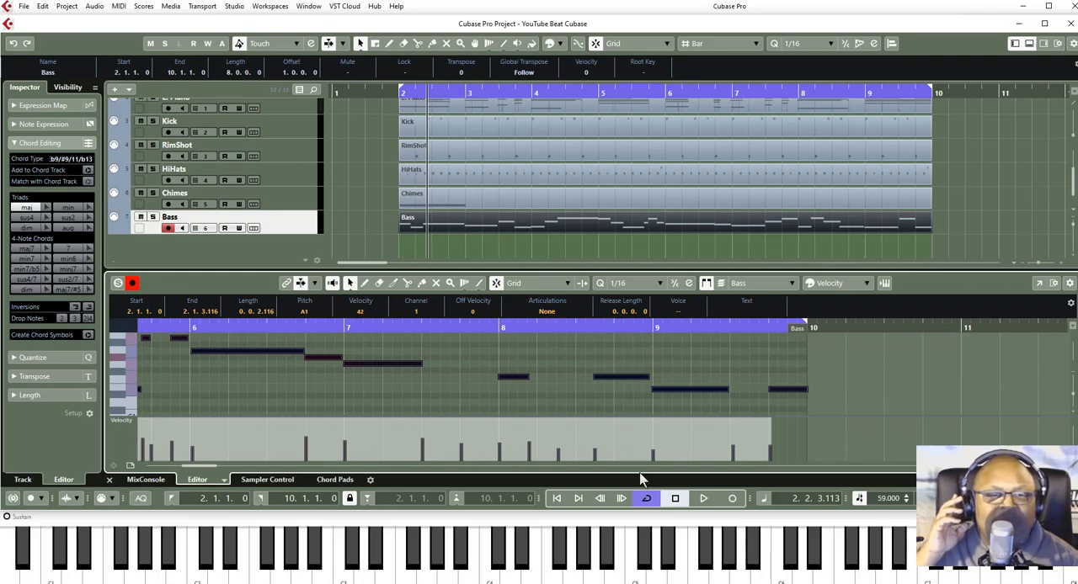
pyautogui.click(677, 498)
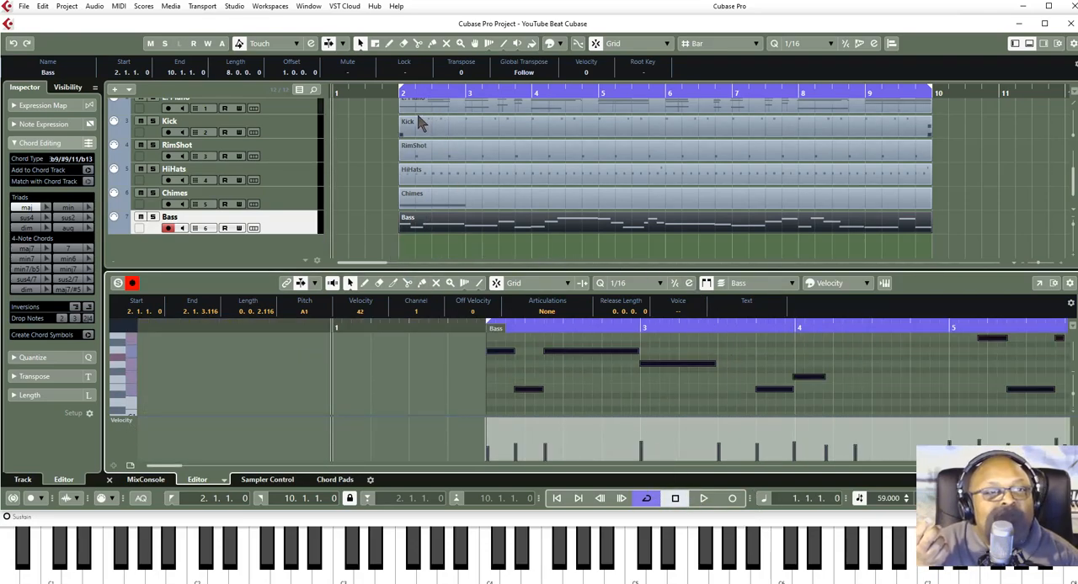
pyautogui.click(401, 95)
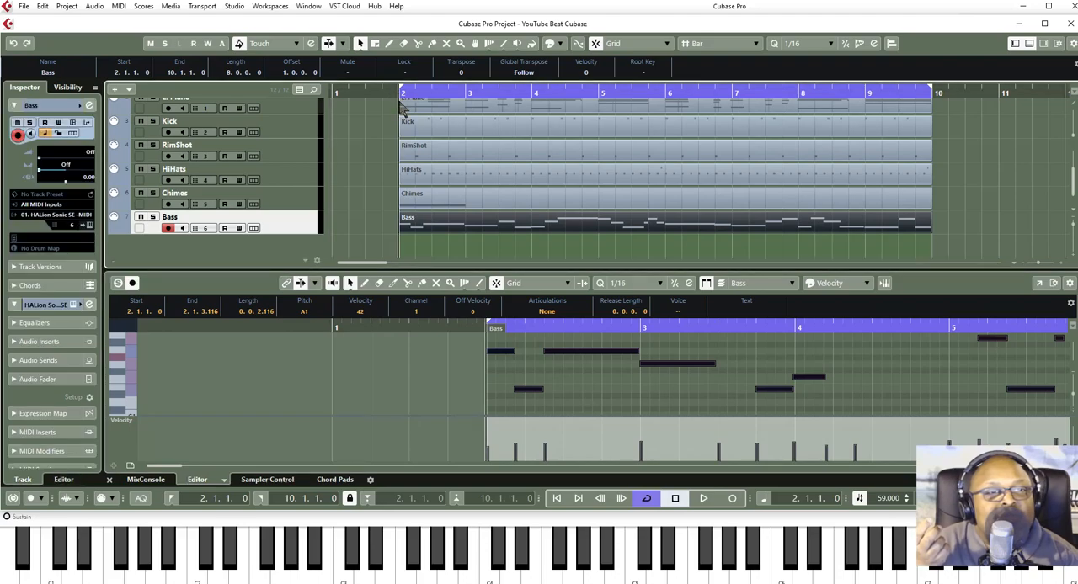
pyautogui.click(702, 498)
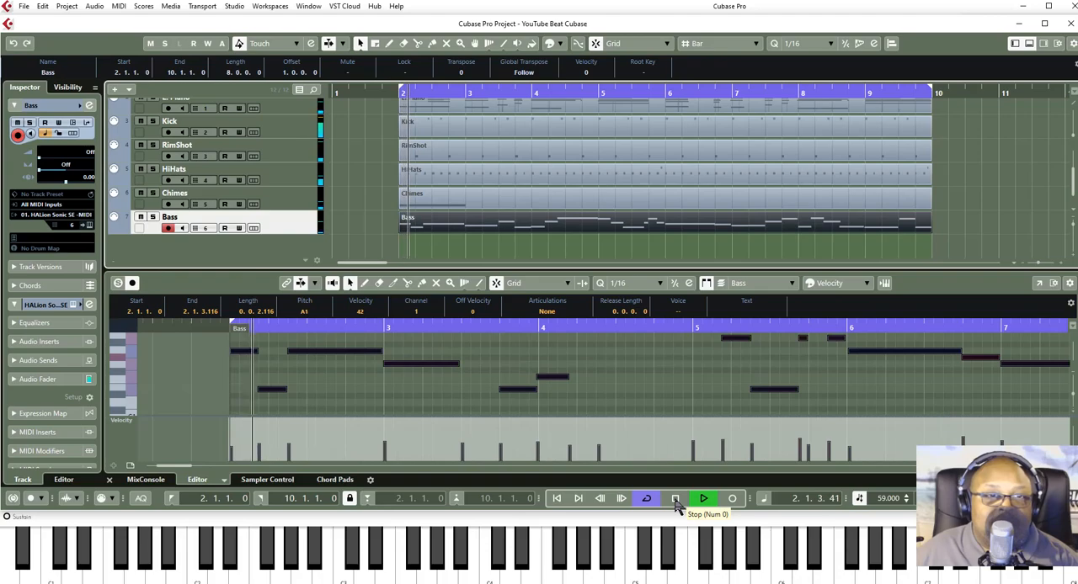
pyautogui.click(674, 499)
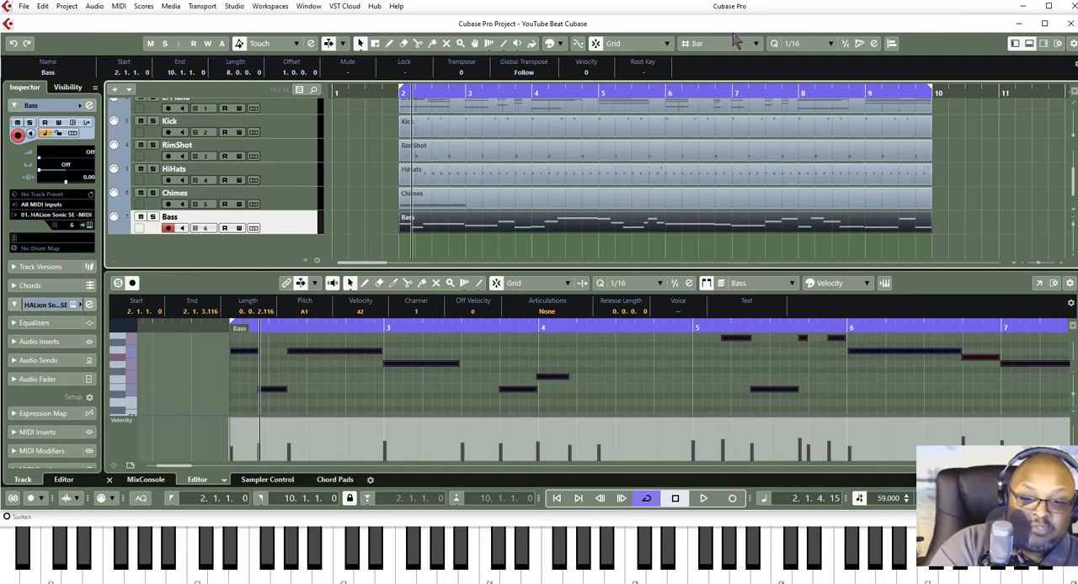
# - Open HALion Sonic SE's program browser for empty slot 7 and filter the sounds to category Strings, sub category Section
pyautogui.press('F11')
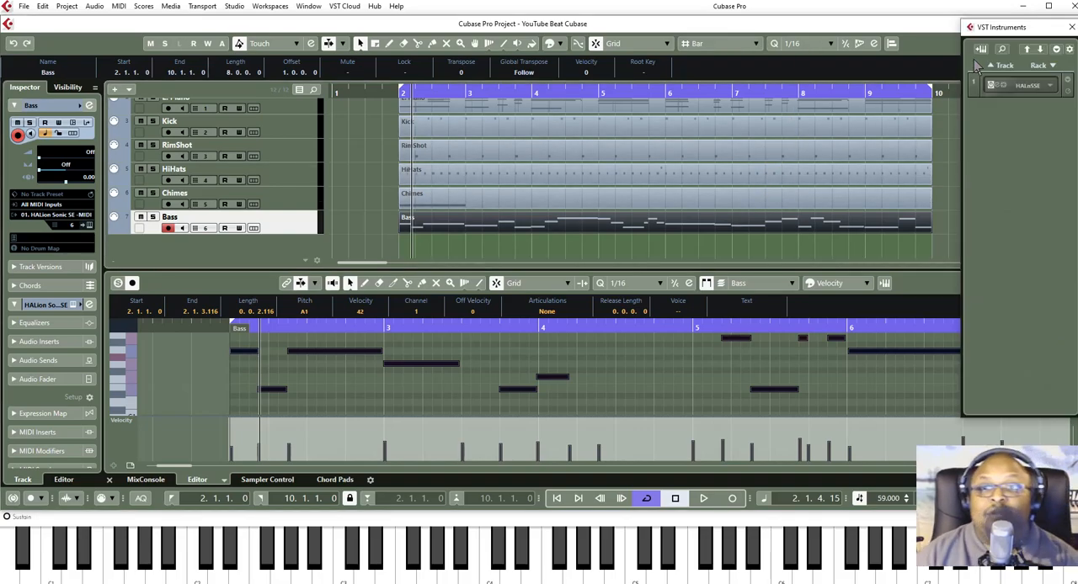
pyautogui.click(995, 86)
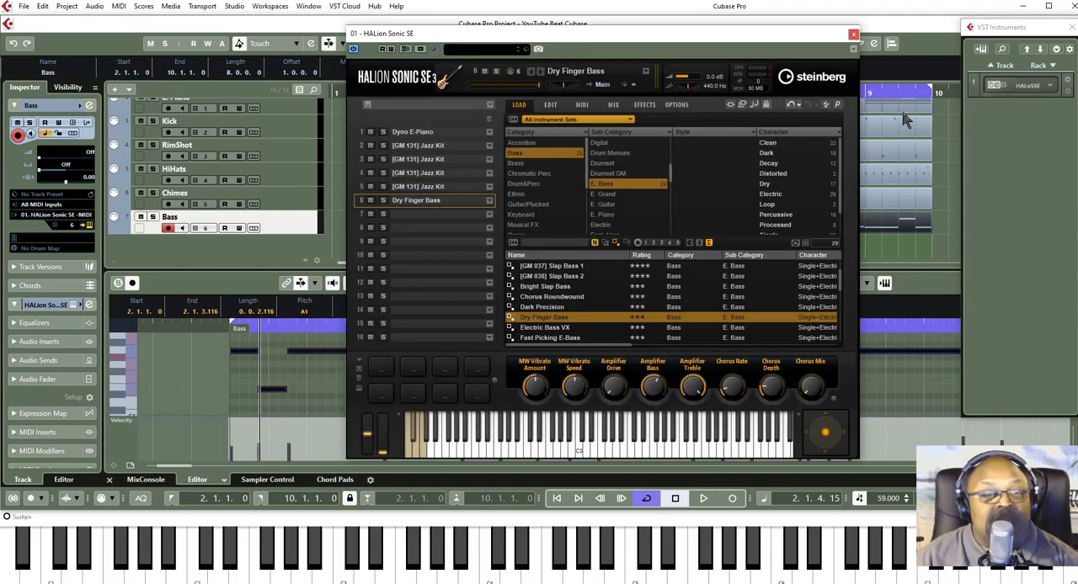
pyautogui.click(405, 214)
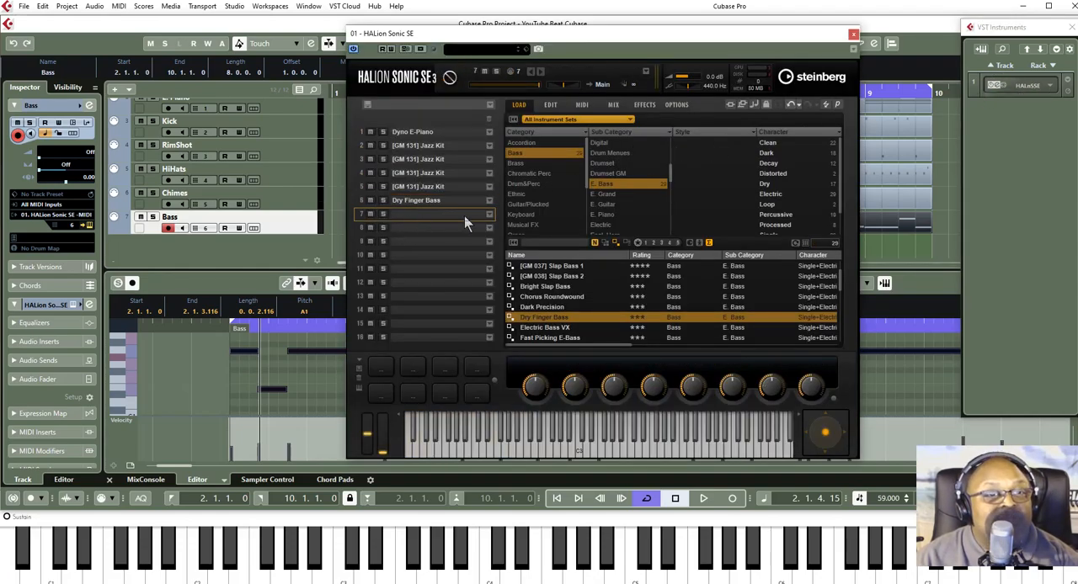
pyautogui.click(488, 215)
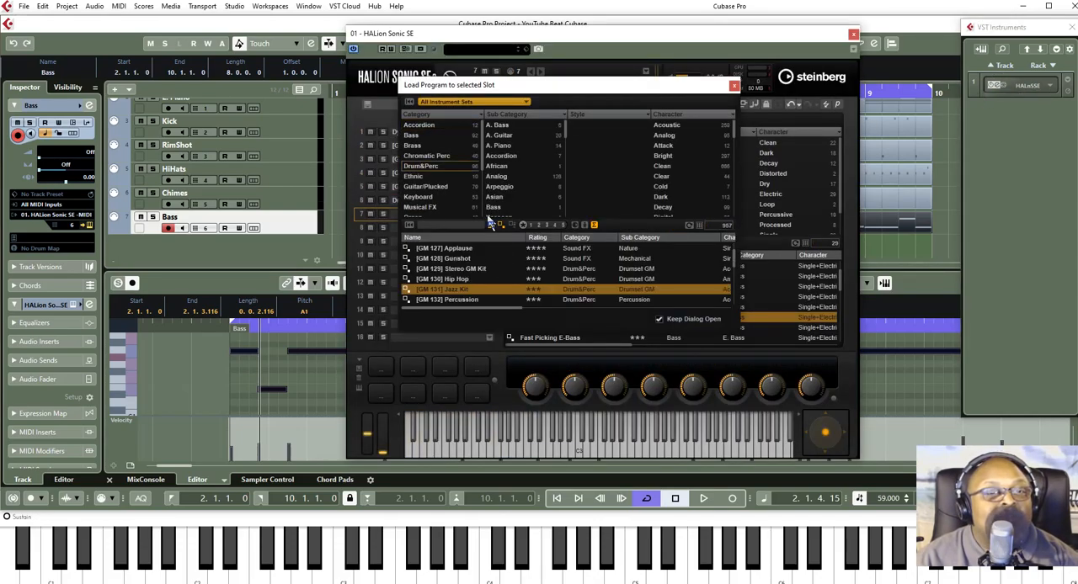
pyautogui.scroll(-2, 421, 161)
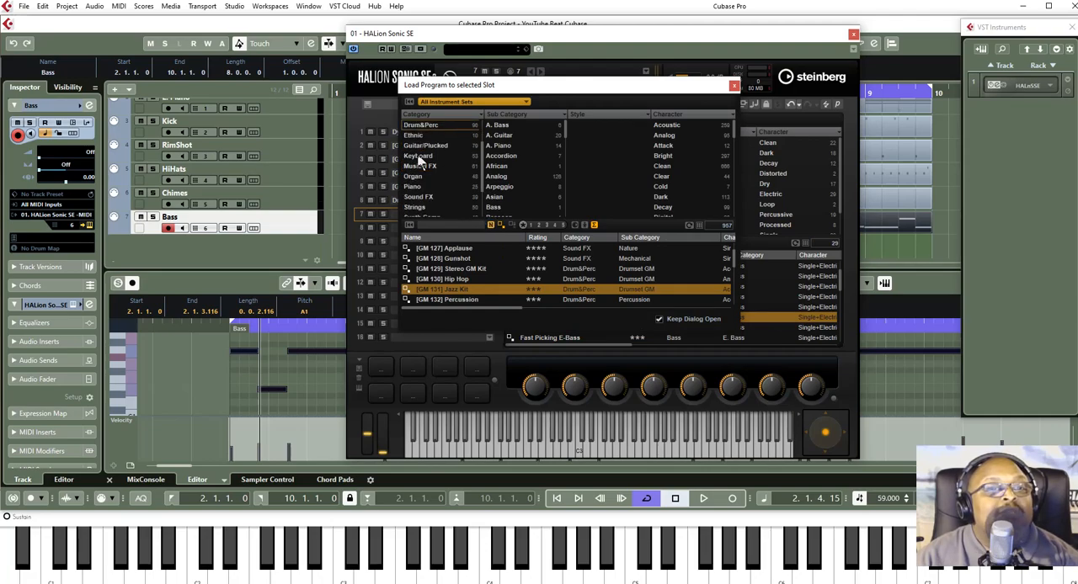
pyautogui.click(417, 207)
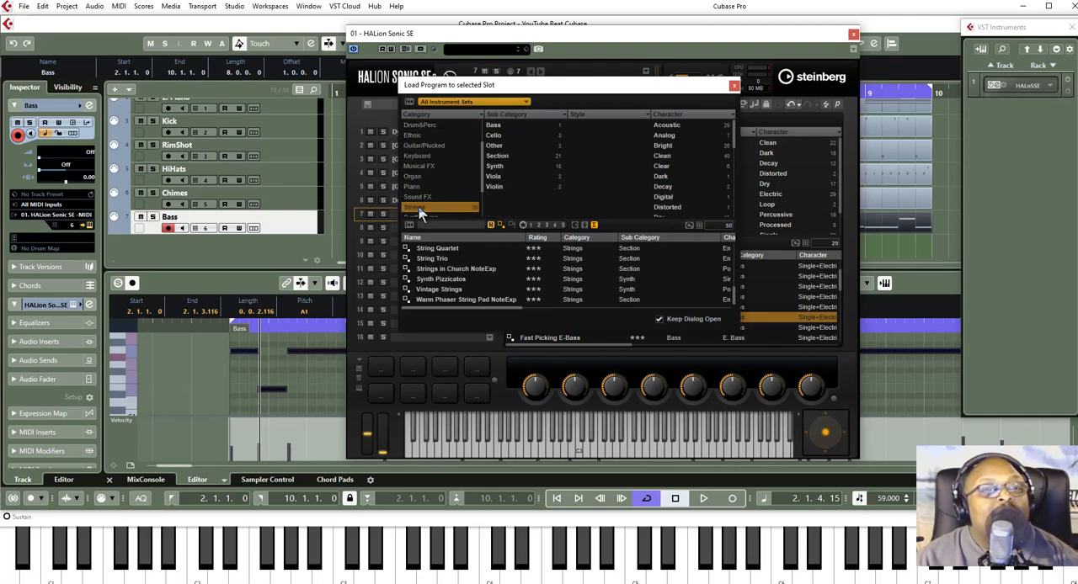
pyautogui.click(501, 157)
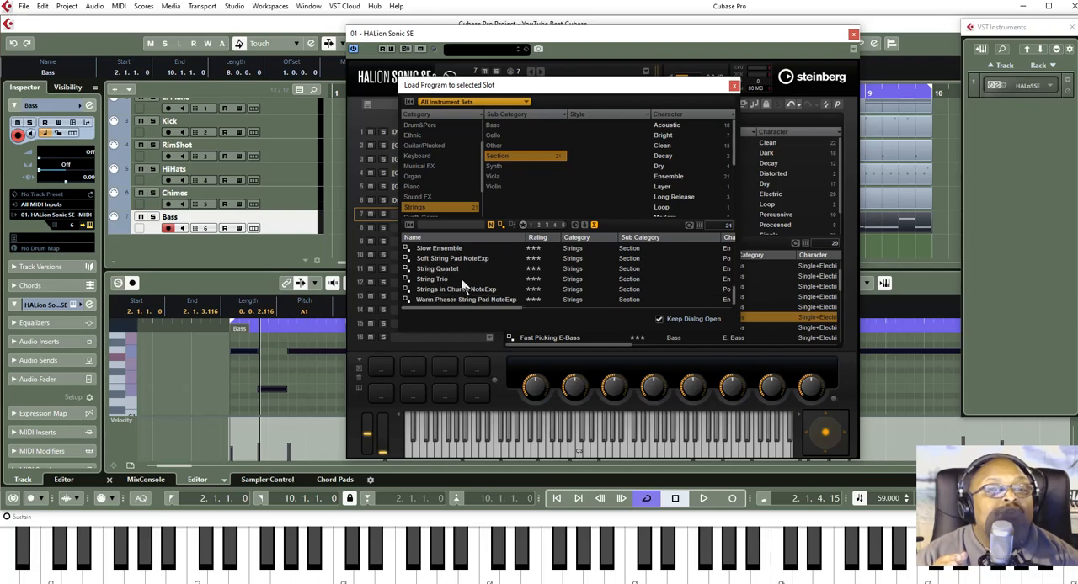
pyautogui.scroll(5, 462, 282)
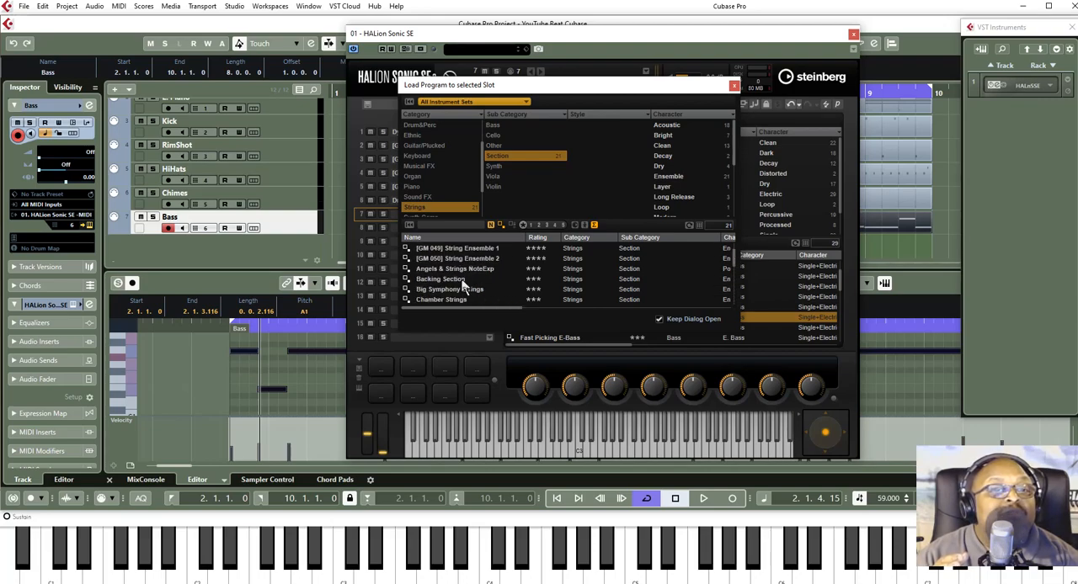
# - Load the [GM 050] String Ensemble 2 program into HALion Sonic SE slot 7
pyautogui.scroll(1, 461, 284)
pyautogui.scroll(-1, 461, 284)
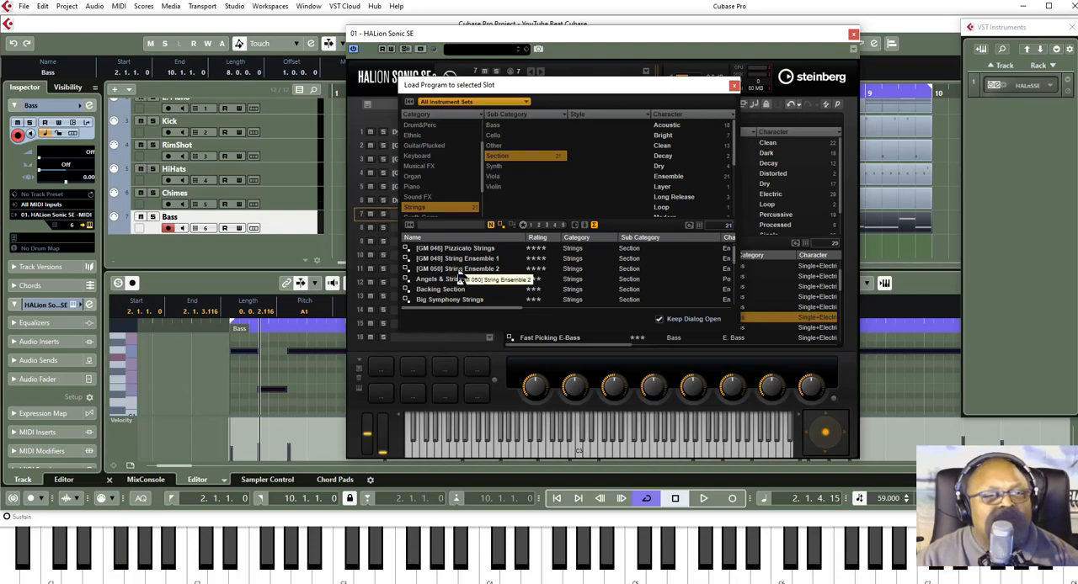
pyautogui.click(459, 269)
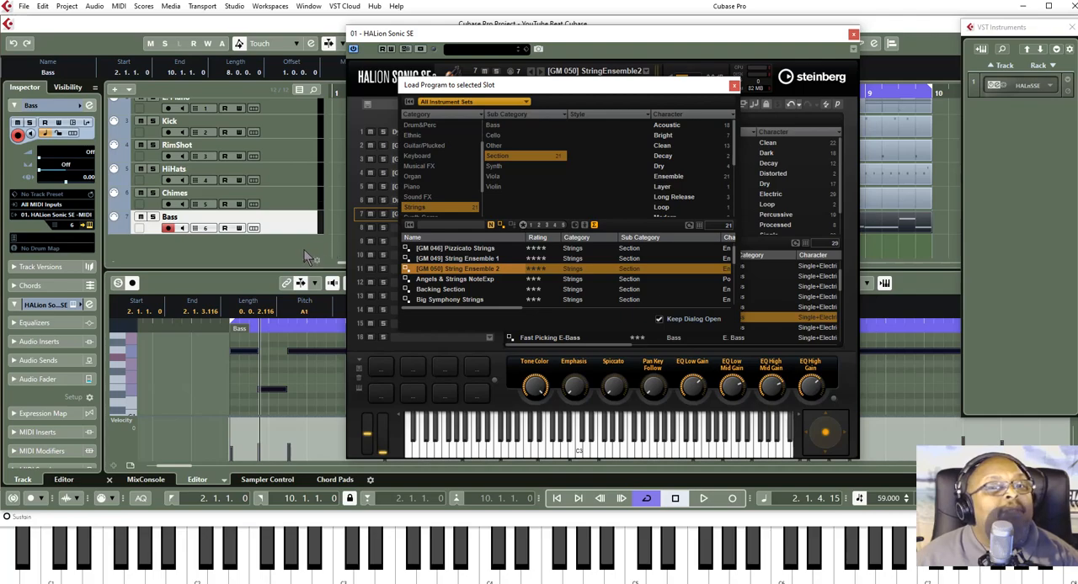
# - Add one MIDI track named Strings below the Bass track and close the program browser and HALion Sonic SE
pyautogui.rightClick(194, 237)
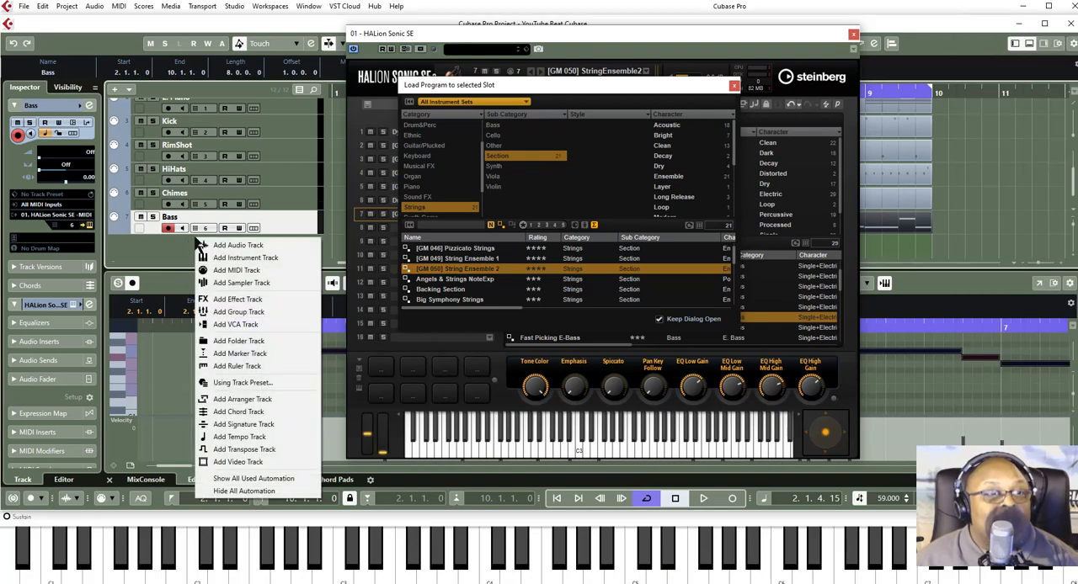
pyautogui.click(226, 271)
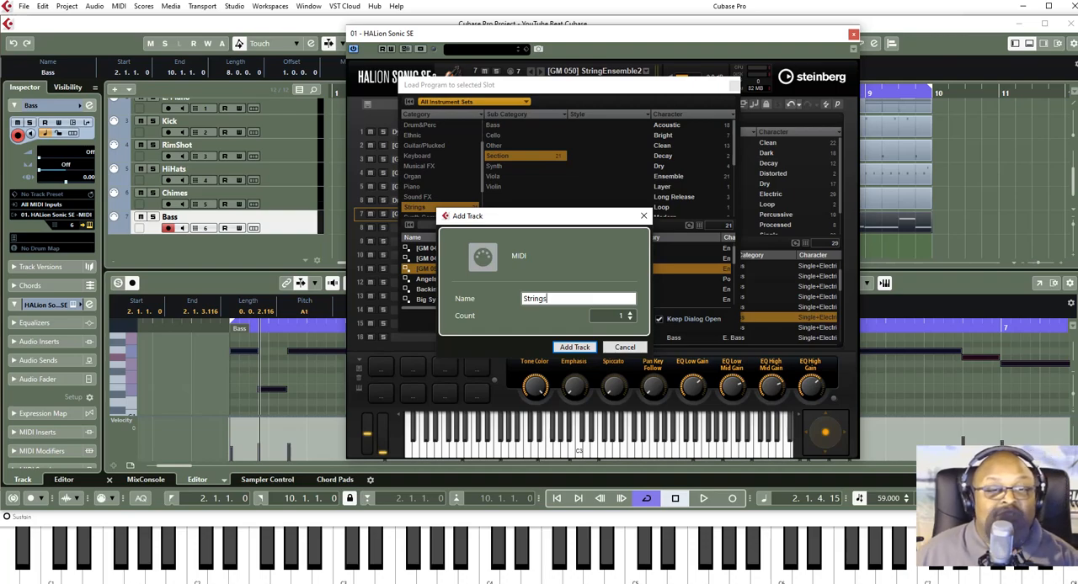
pyautogui.click(567, 350)
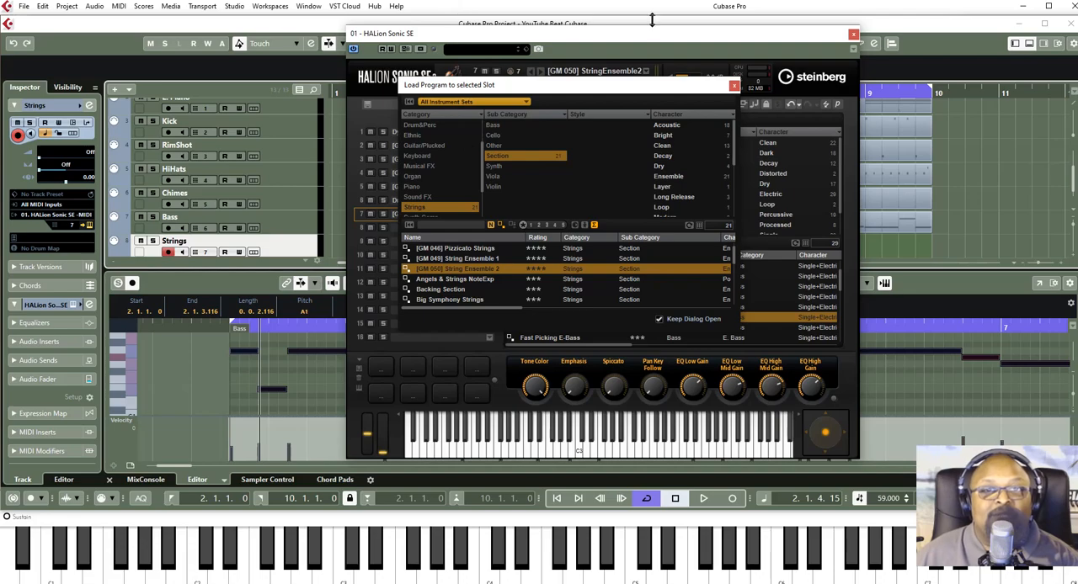
pyautogui.click(734, 86)
pyautogui.click(853, 34)
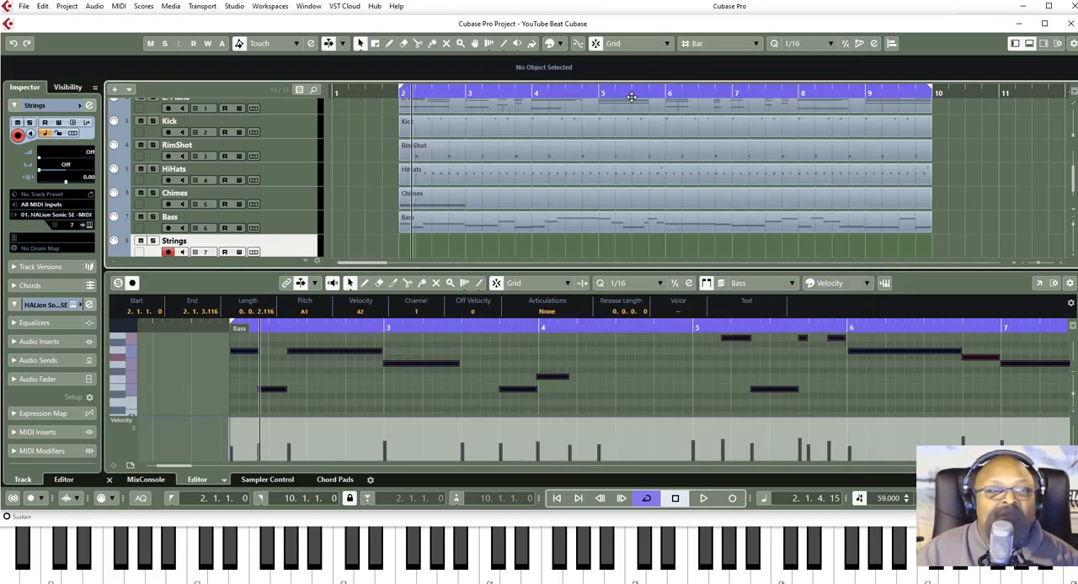
# - Play the arrangement from bar 2 to the end of the loop to rehearse the strings, and return to the project start
pyautogui.click(675, 499)
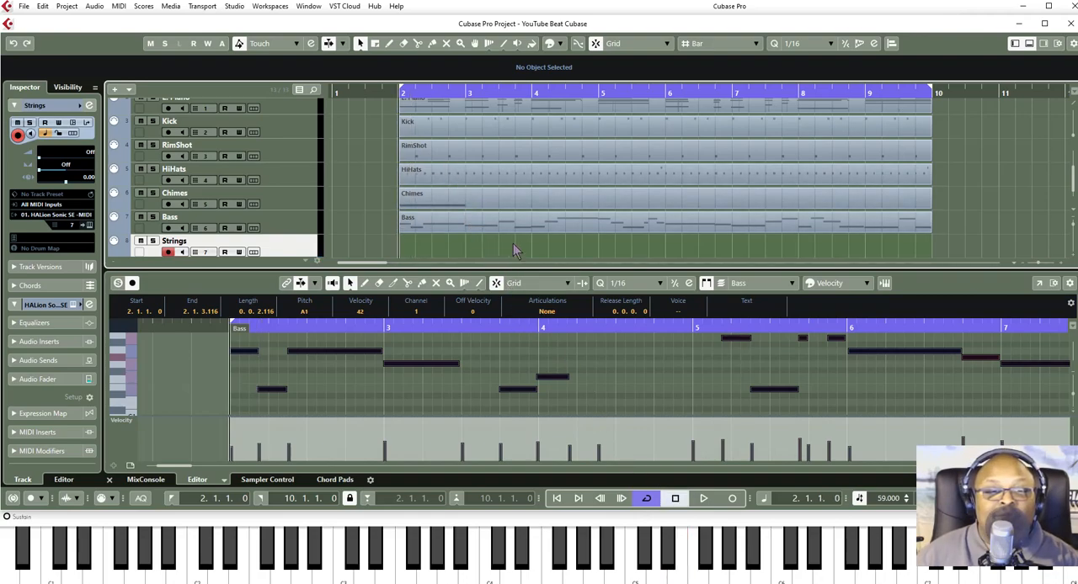
pyautogui.click(705, 501)
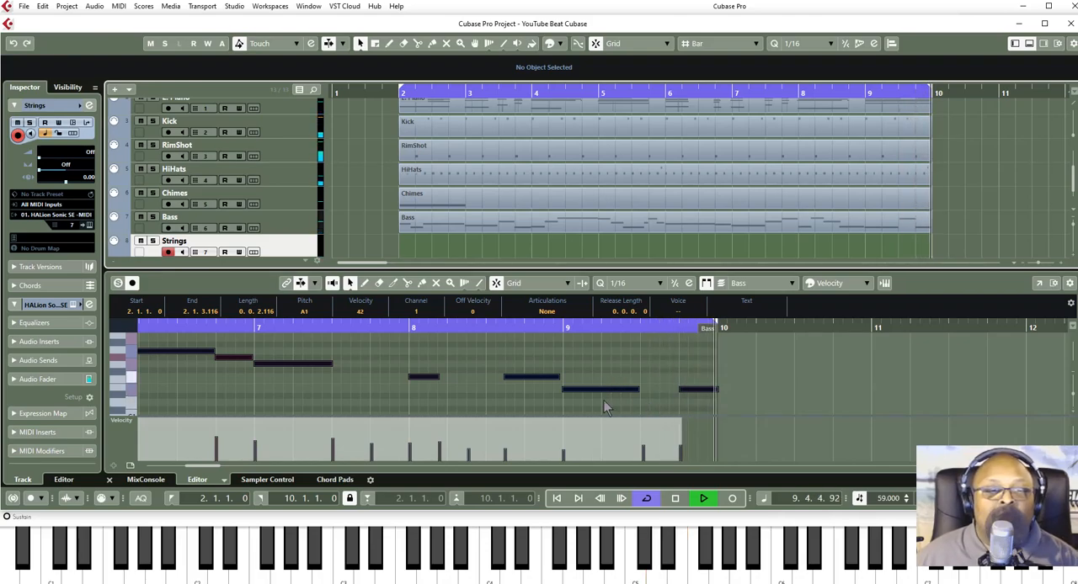
pyautogui.click(675, 498)
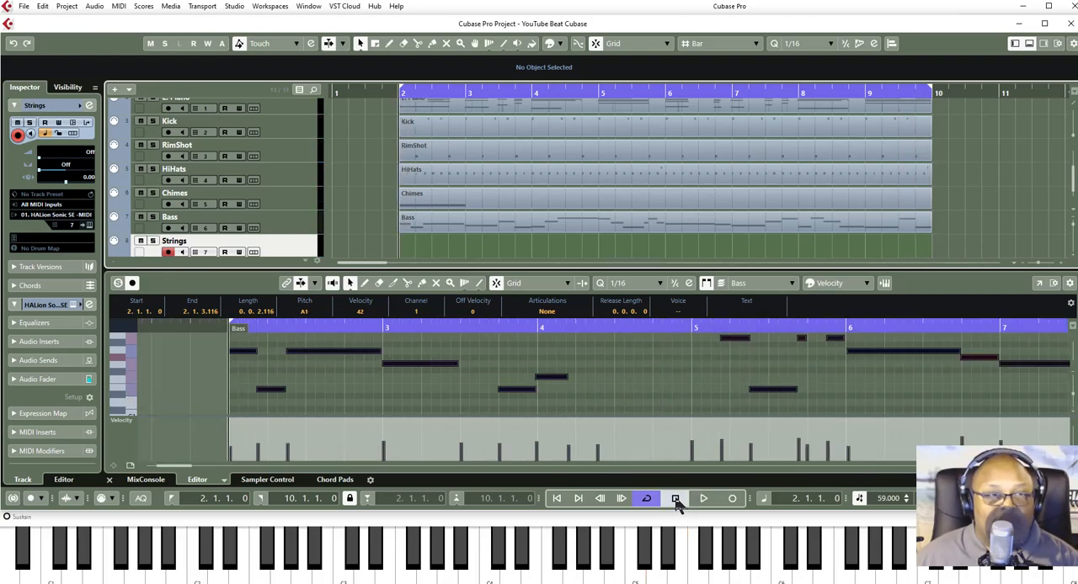
pyautogui.click(557, 500)
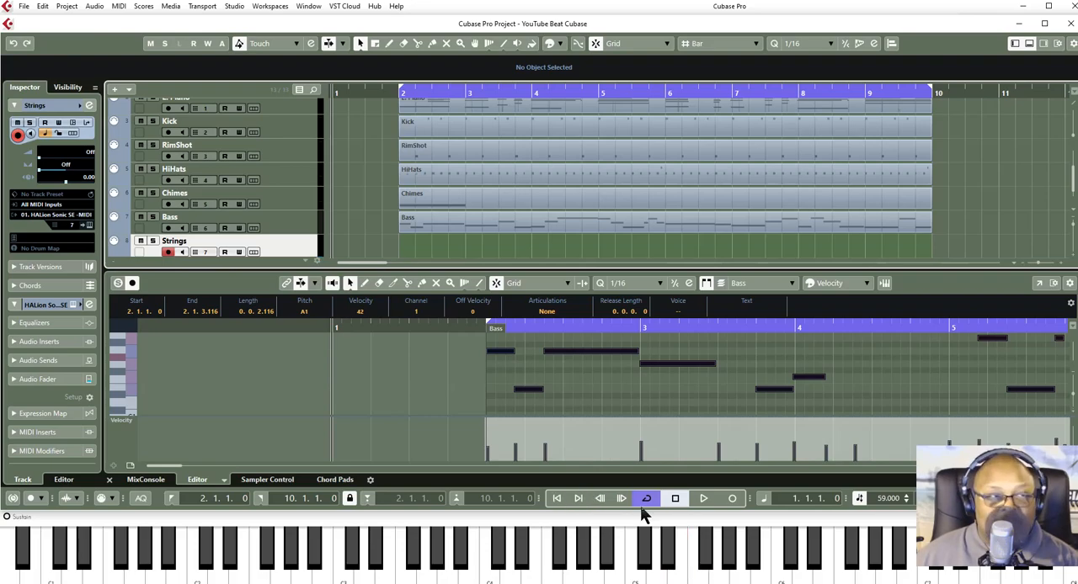
pyautogui.click(732, 498)
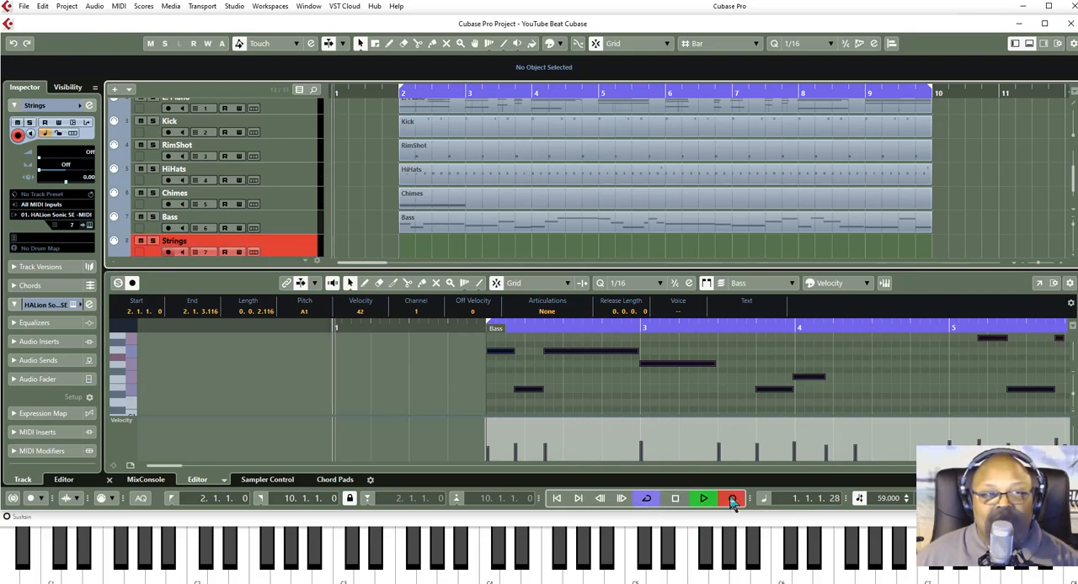
pyautogui.click(676, 498)
pyautogui.click(681, 499)
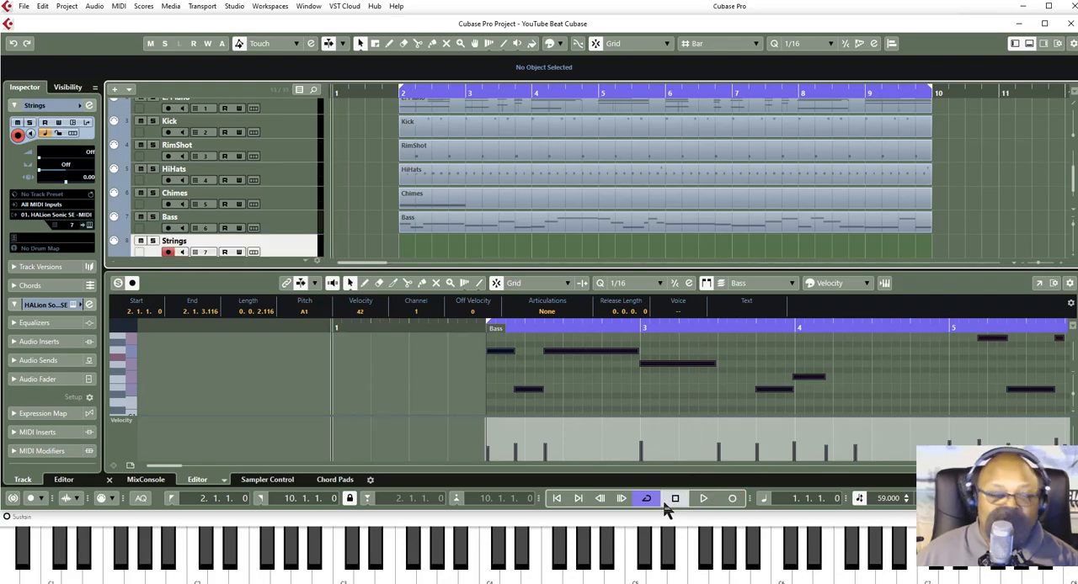
# - Record the strings line on the Strings track from bar 1 through bar 9 and select all its notes
pyautogui.click(731, 499)
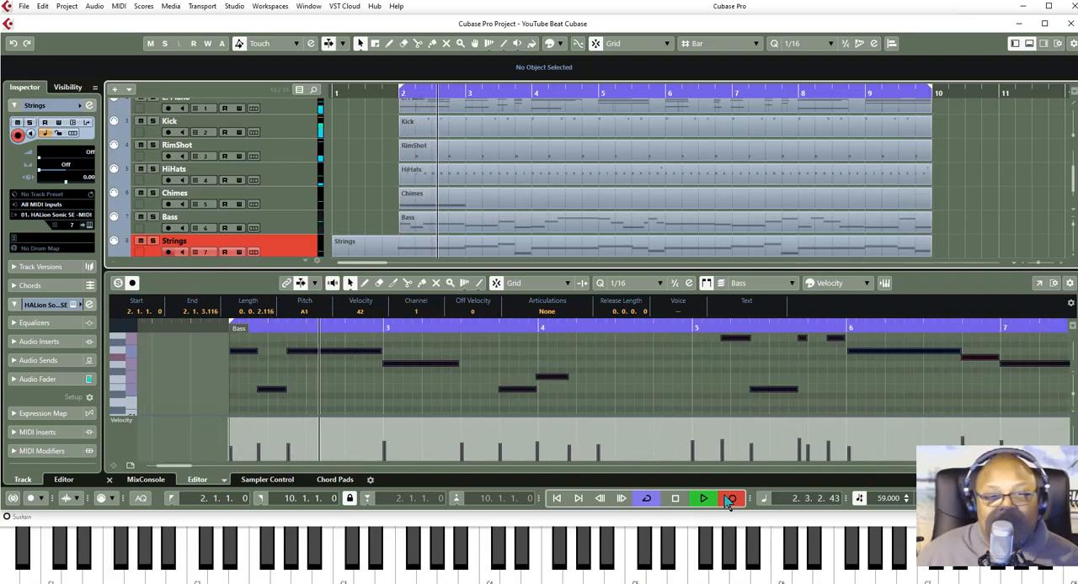
pyautogui.click(730, 499)
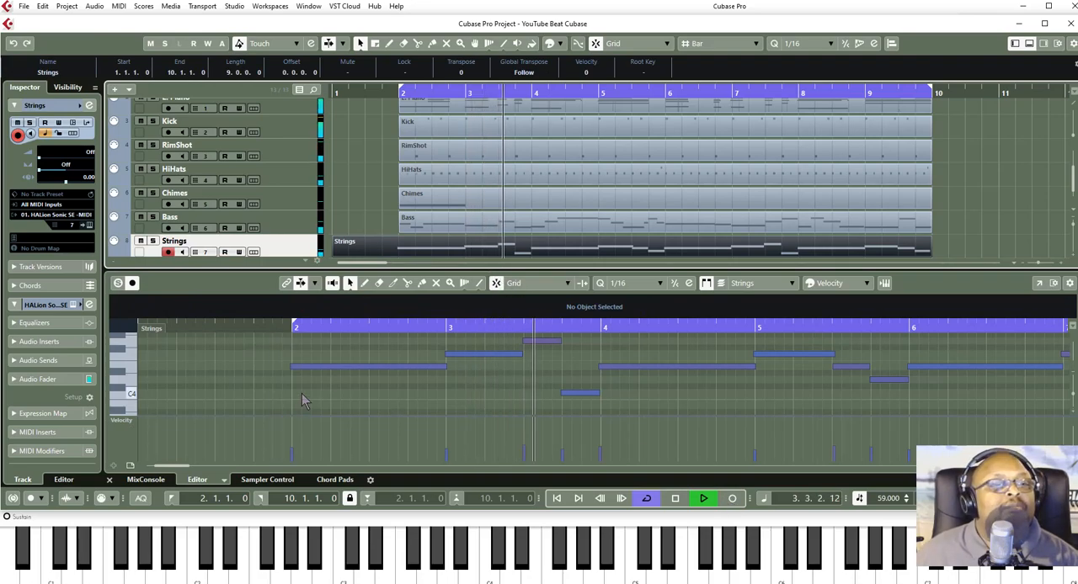
pyautogui.click(301, 399)
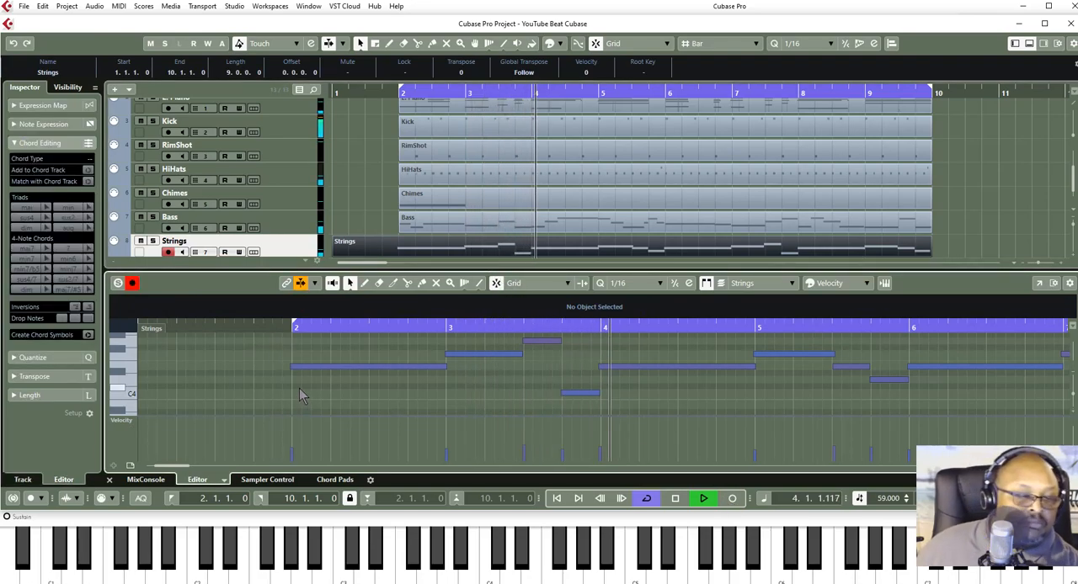
pyautogui.hotkey('ctrl', 'a')
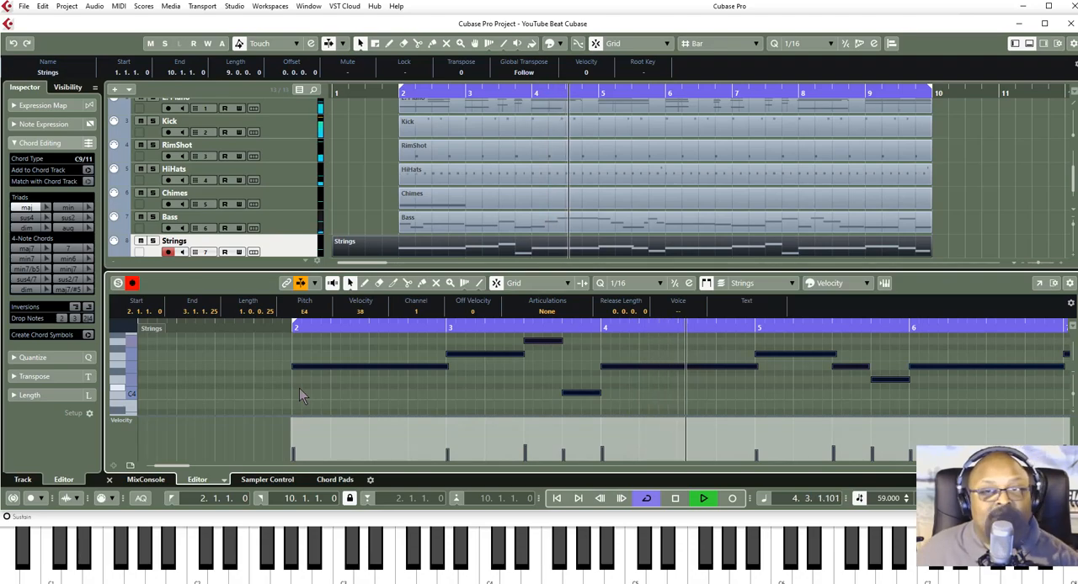
# - Trim the start of the Strings part to bar 2, listen to it with the other tracks and stop playback
pyautogui.moveTo(336, 254); pyautogui.dragTo(394, 251)
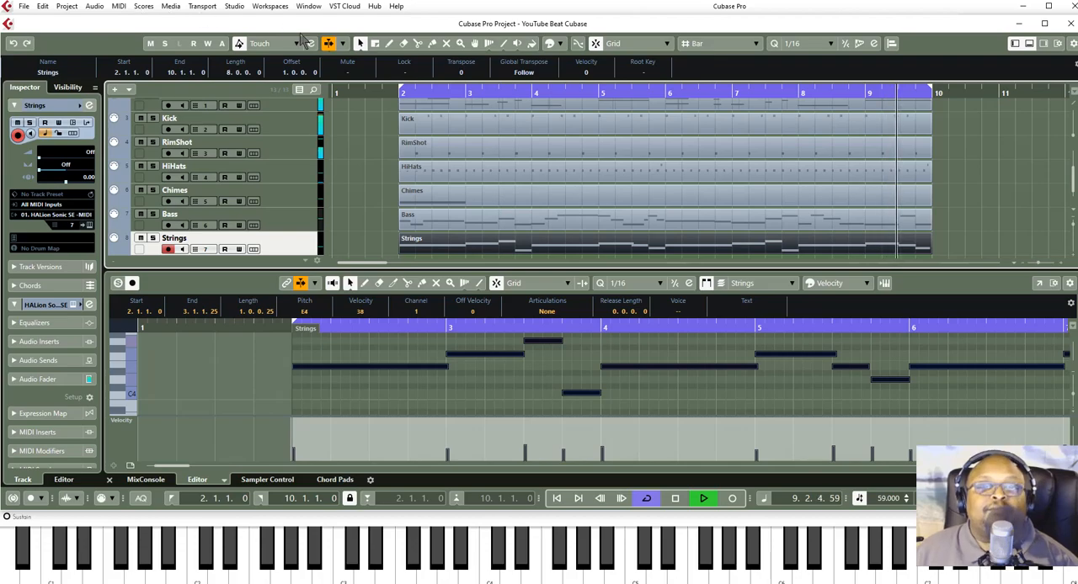
pyautogui.scroll(3, 442, 164)
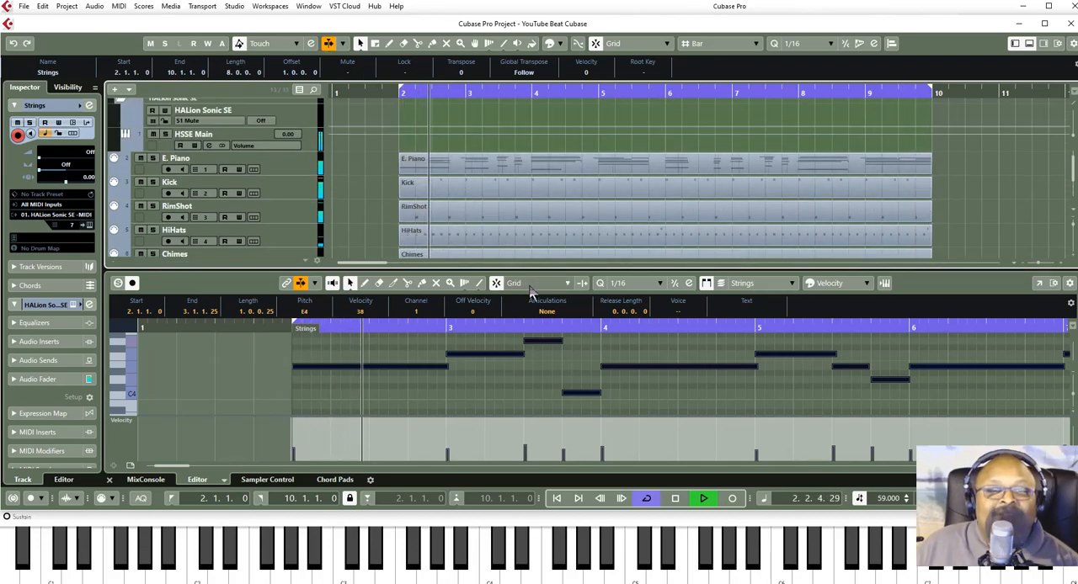
pyautogui.click(674, 501)
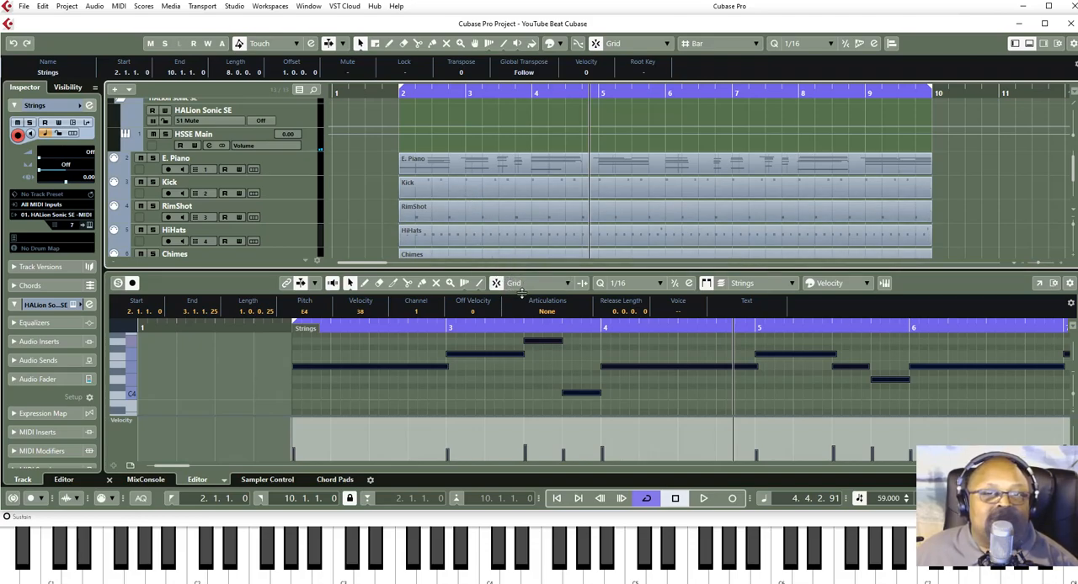
# - Select all the MIDI parts in the arrangement, from E. Piano down to Strings
pyautogui.scroll(-3, 457, 163)
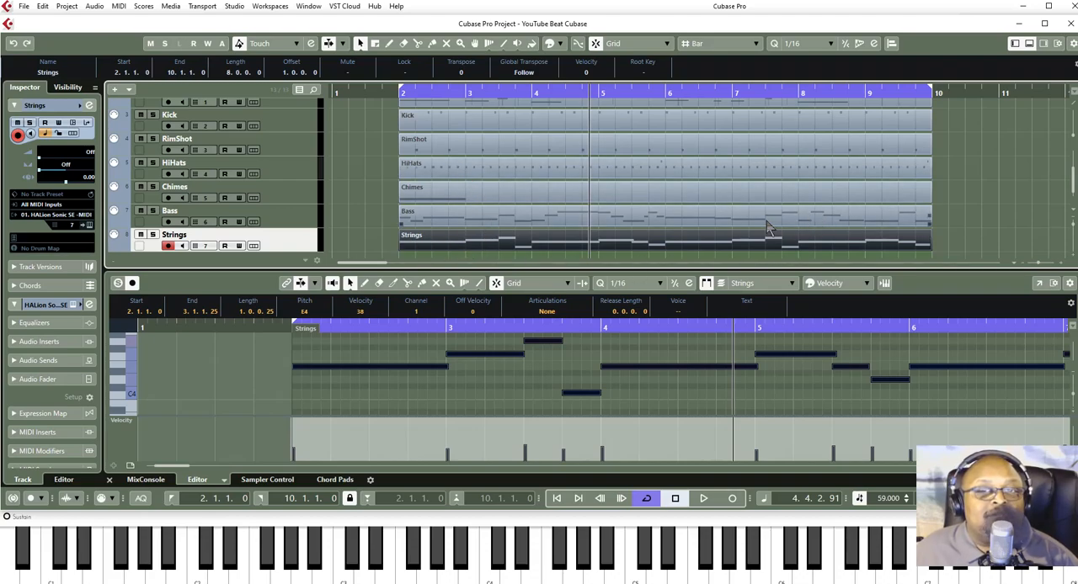
pyautogui.scroll(4, 733, 202)
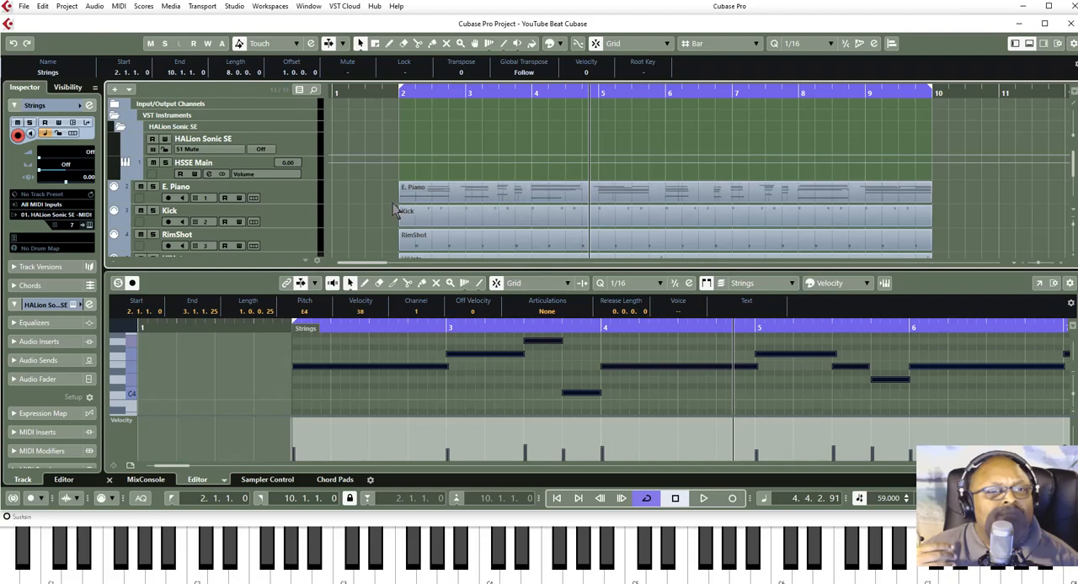
pyautogui.moveTo(377, 188); pyautogui.dragTo(648, 250)
pyautogui.scroll(4, 396, 157)
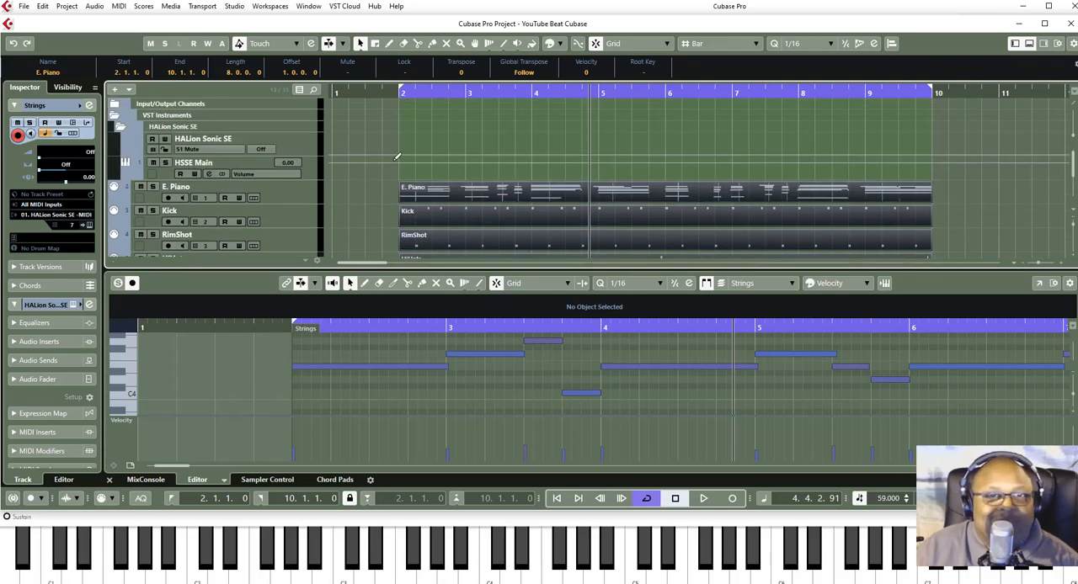
# - Render the selected parts in place as block events with dry processing, 32 bit float and muted source events
pyautogui.click(43, 7)
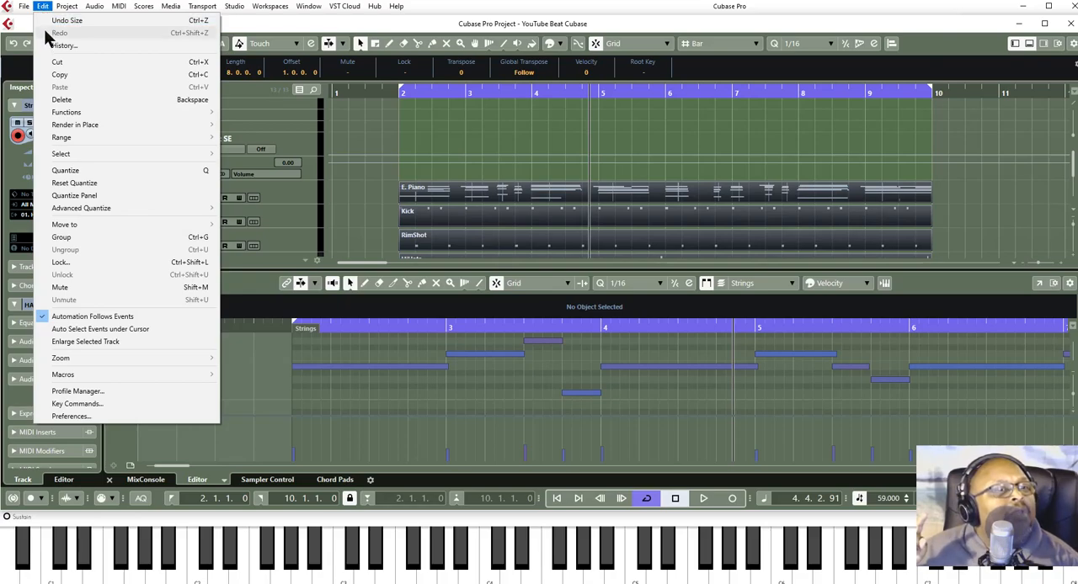
pyautogui.moveTo(78, 126)
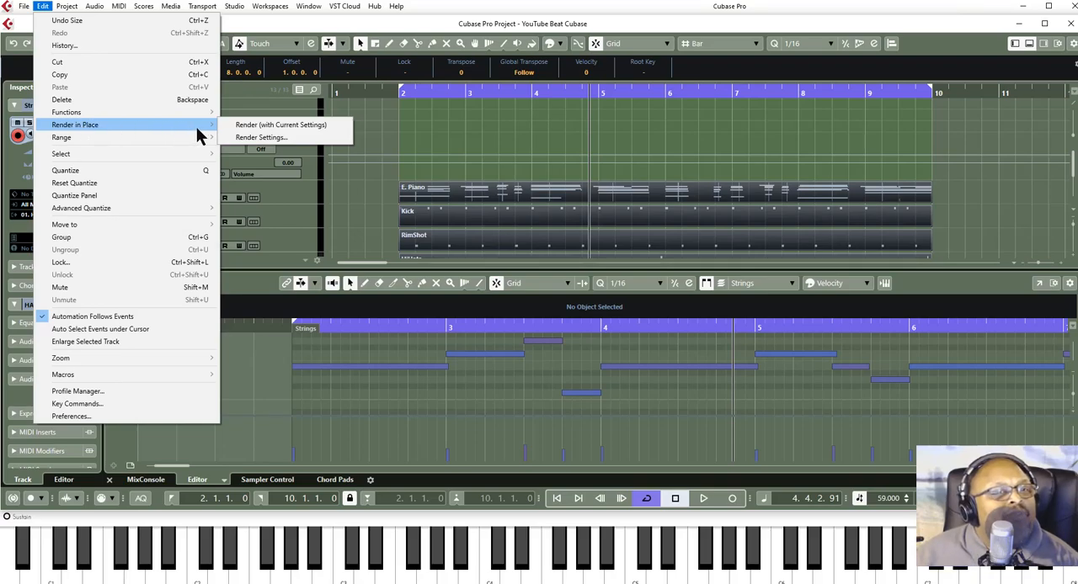
pyautogui.click(294, 138)
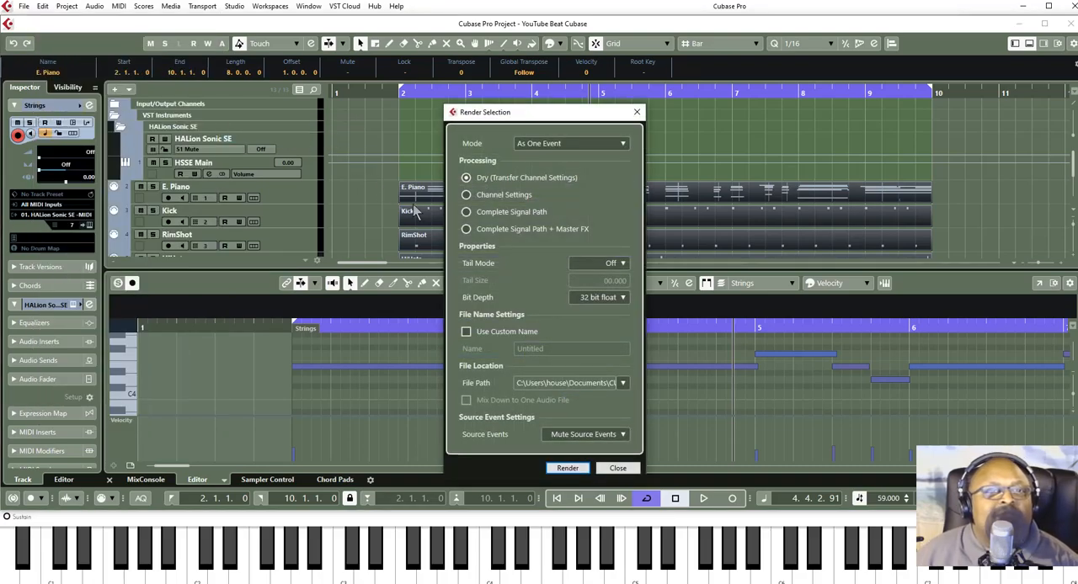
pyautogui.click(593, 141)
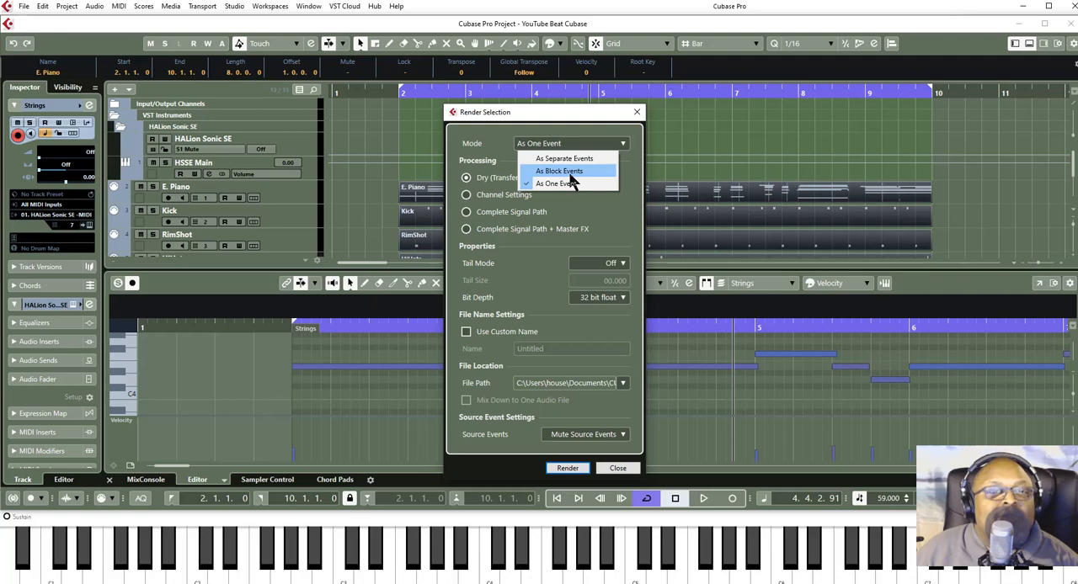
pyautogui.click(571, 171)
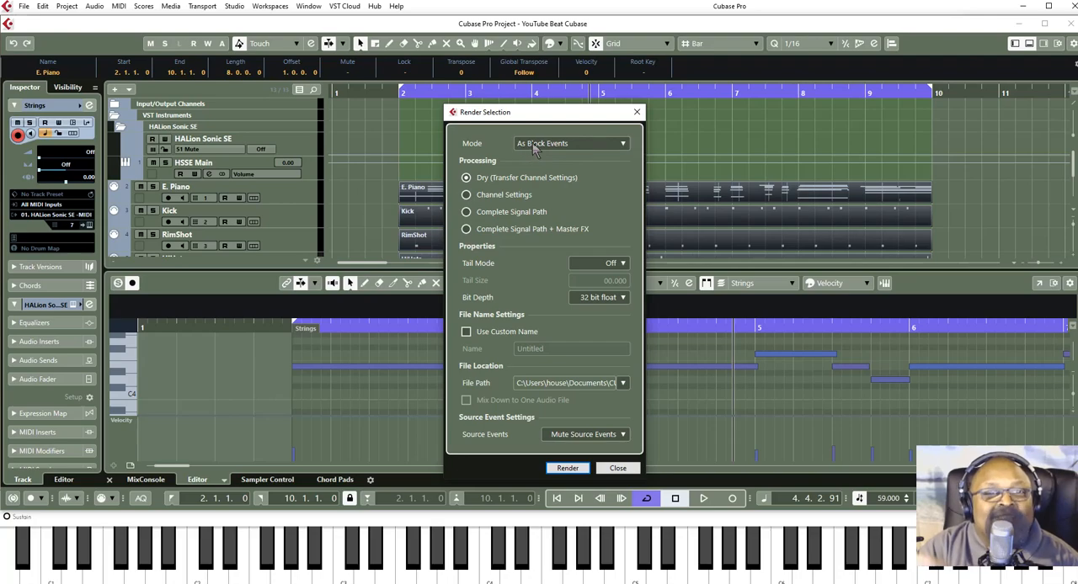
pyautogui.click(568, 469)
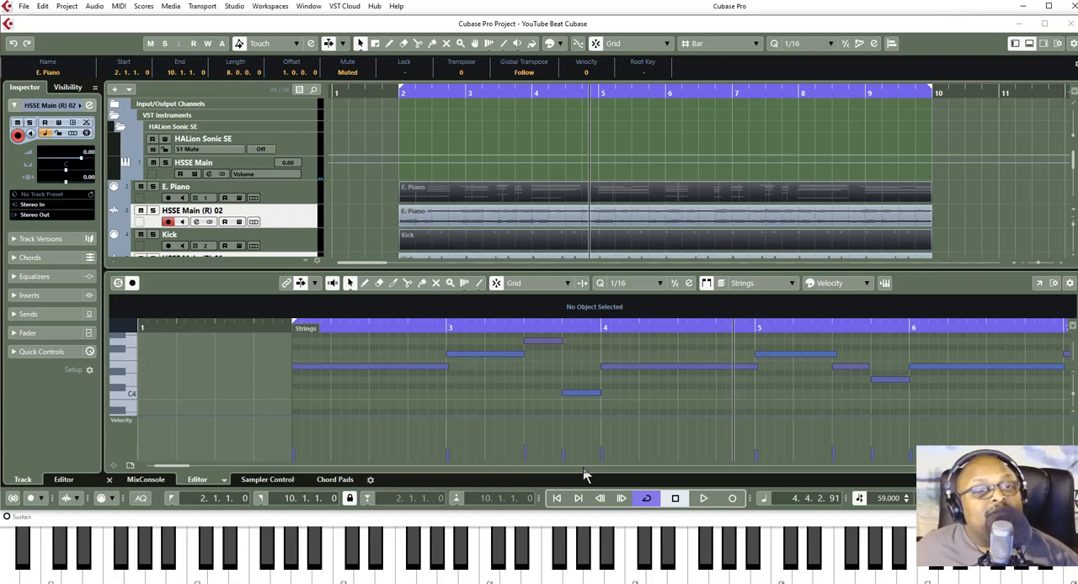
# - Rename the rendered electric piano audio track as E. Piano and mute the original E. Piano MIDI track
pyautogui.scroll(-4, 470, 185)
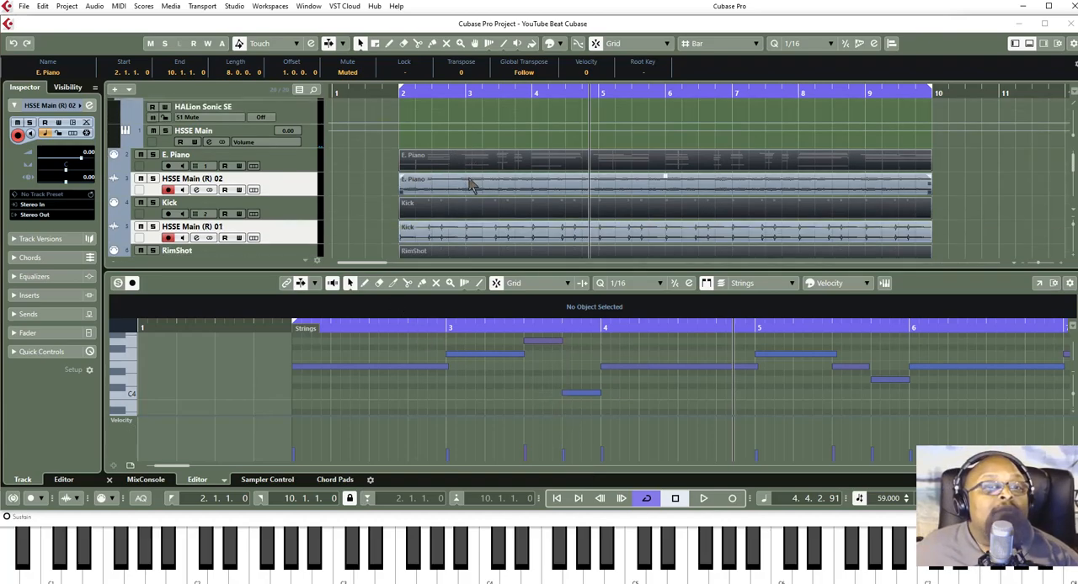
pyautogui.scroll(-2, 472, 185)
pyautogui.scroll(2, 472, 185)
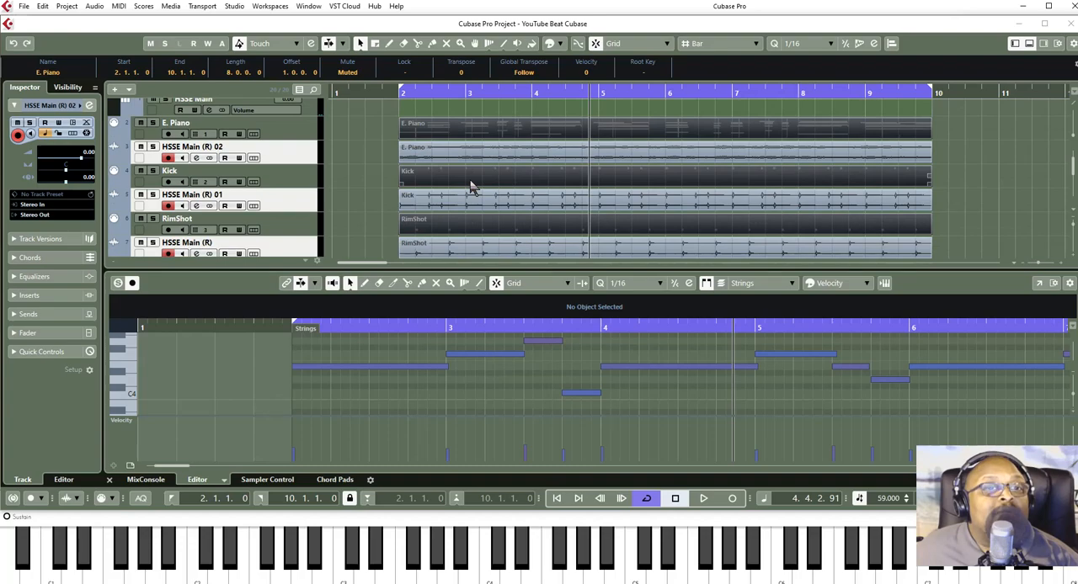
pyautogui.click(437, 150)
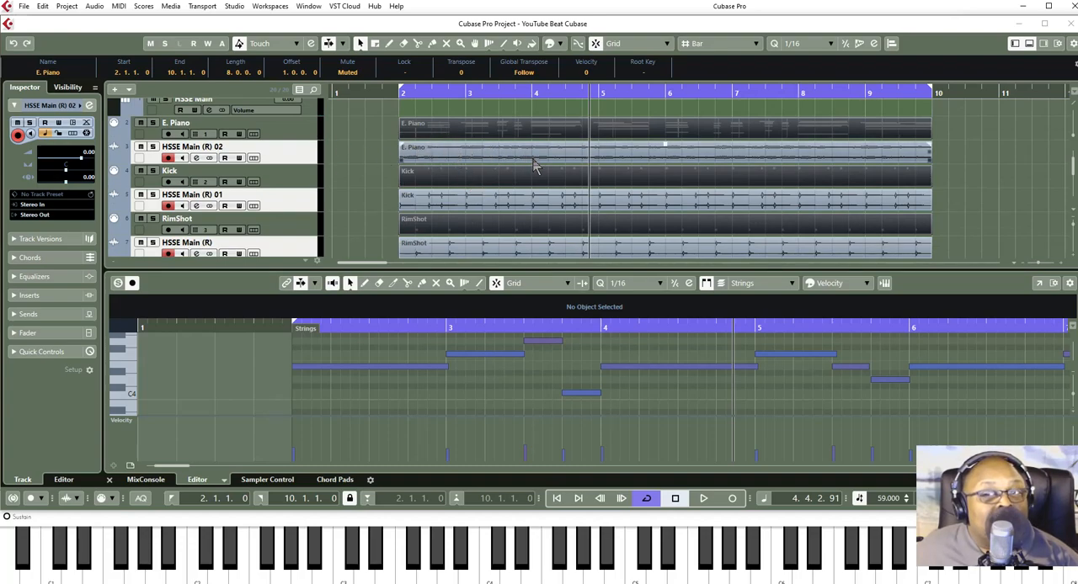
pyautogui.doubleClick(202, 149)
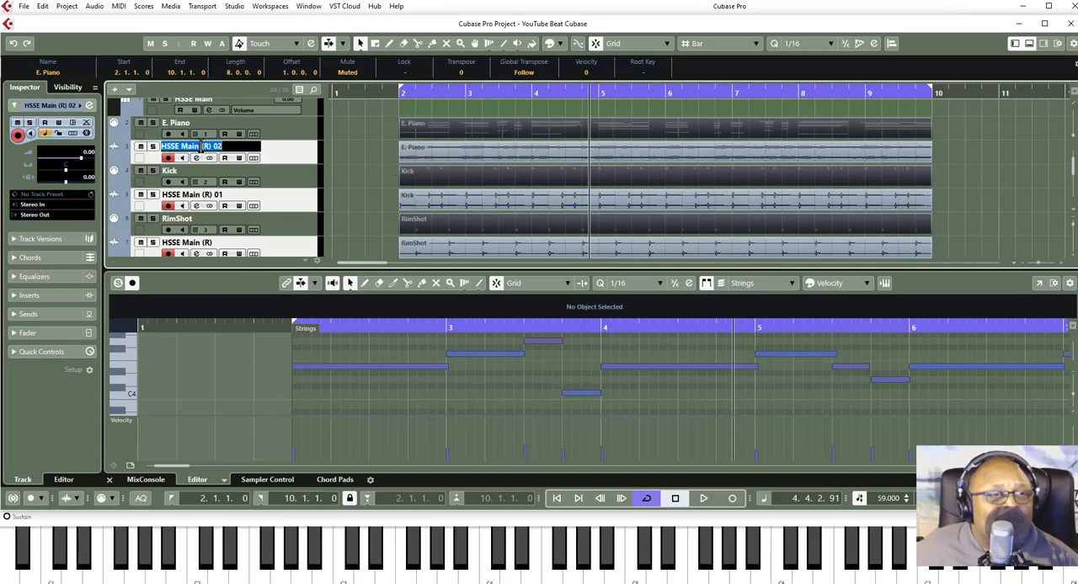
pyautogui.write('E. Piano')
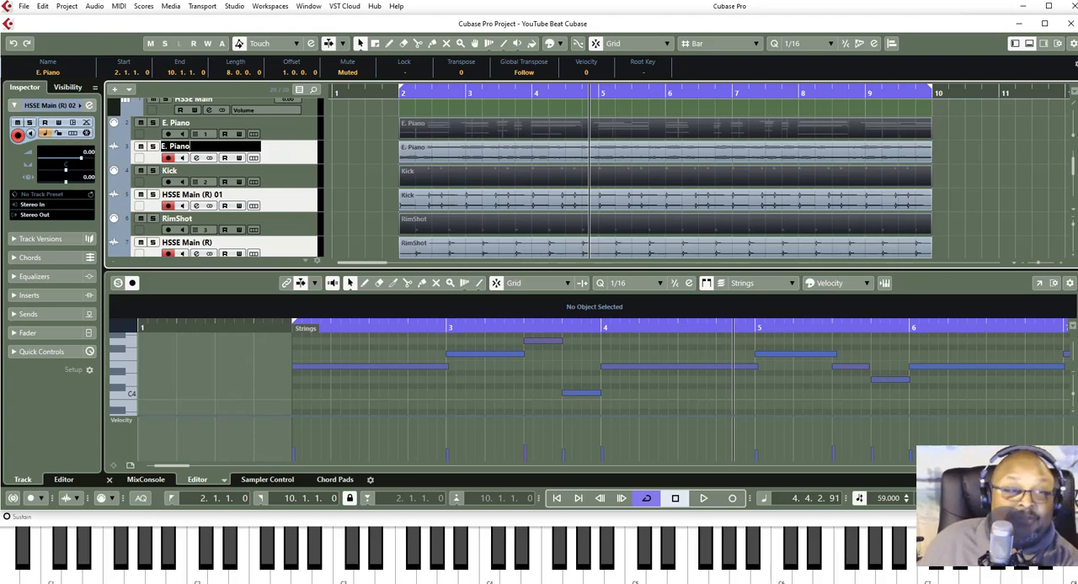
pyautogui.press('Return')
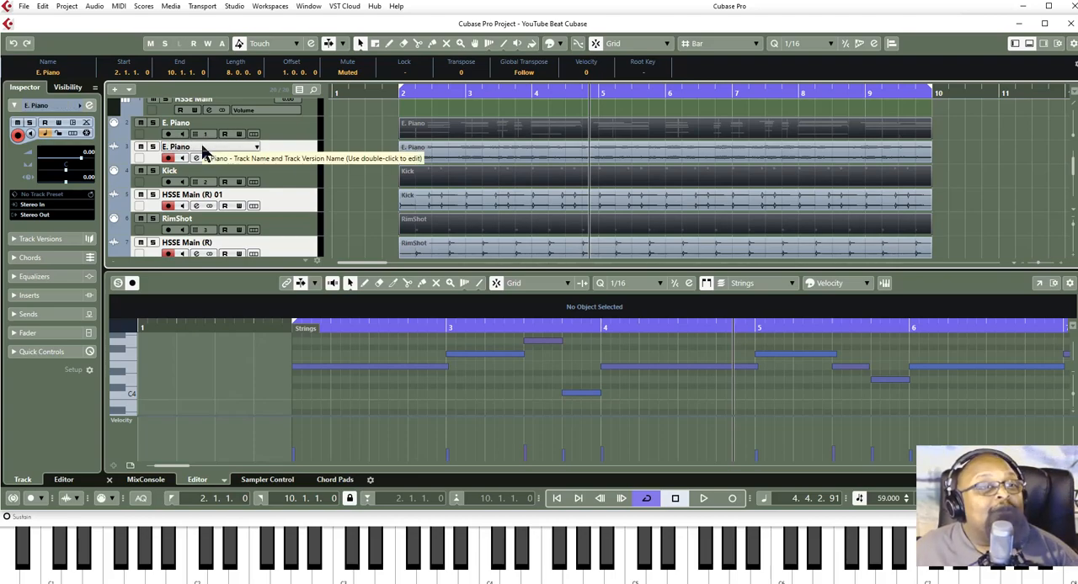
pyautogui.click(140, 124)
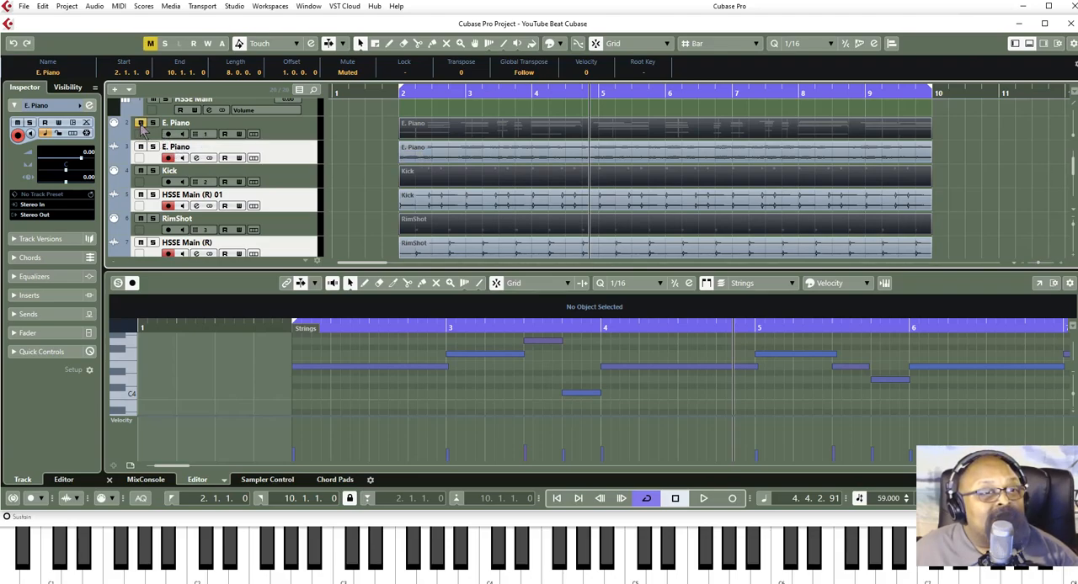
# - Mute the original Kick, RimShot, HiHats, Chimes, Bass and Strings MIDI tracks
pyautogui.click(141, 171)
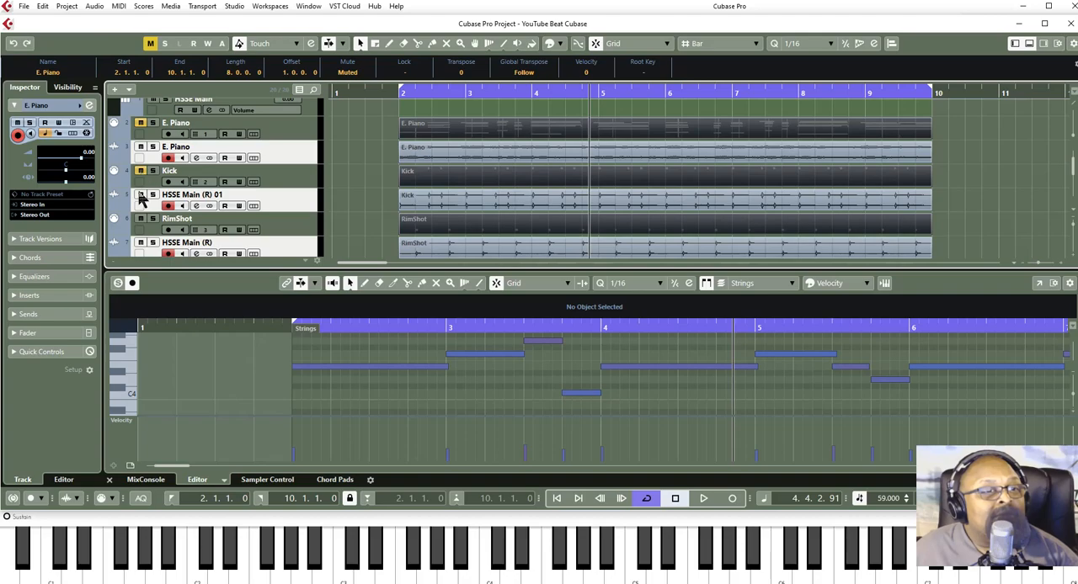
pyautogui.click(141, 219)
pyautogui.scroll(-1, 144, 228)
pyautogui.click(141, 235)
pyautogui.scroll(3, 140, 240)
pyautogui.scroll(-5, 142, 241)
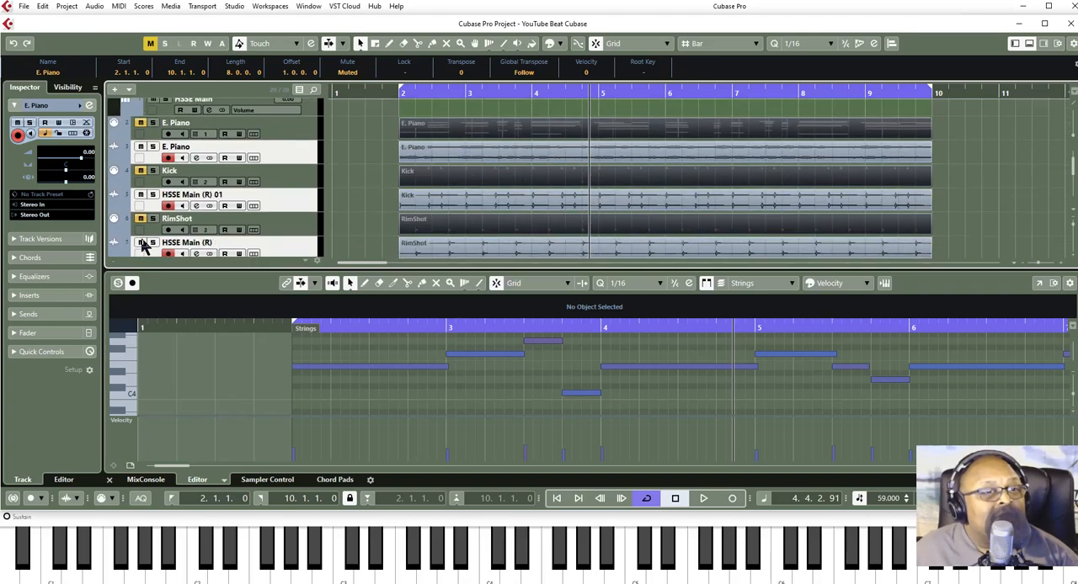
pyautogui.scroll(-5, 141, 224)
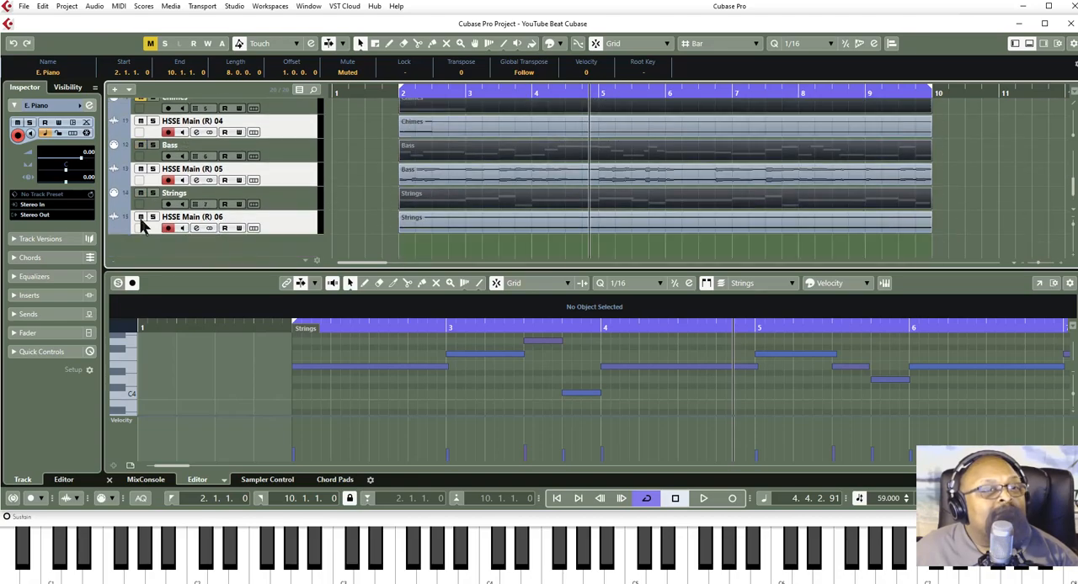
pyautogui.click(142, 146)
pyautogui.click(140, 193)
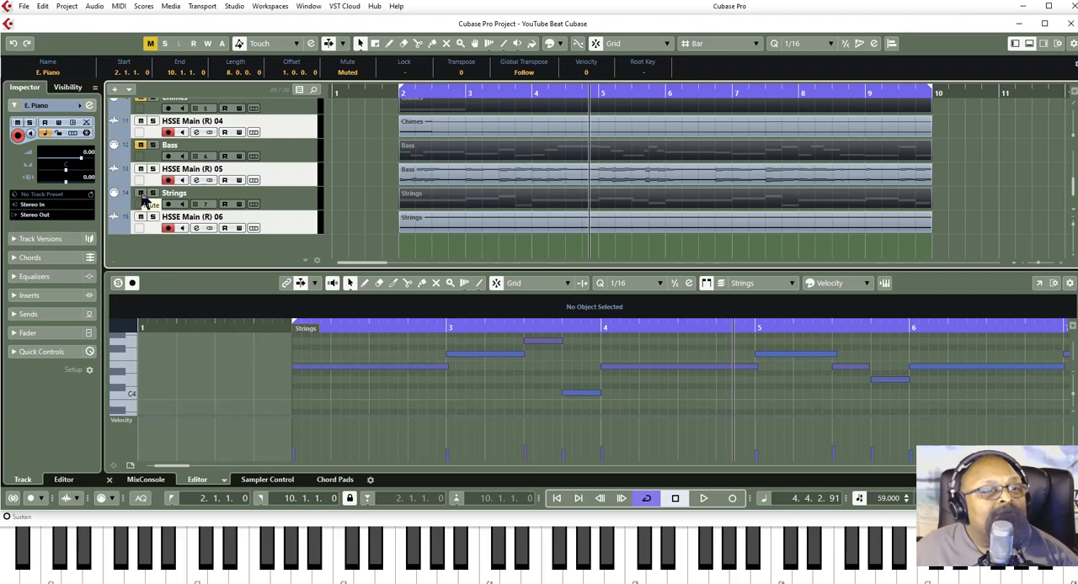
# - Rename the rendered kick audio track, HSSE Main (R) 01, as Kick
pyautogui.scroll(6, 164, 194)
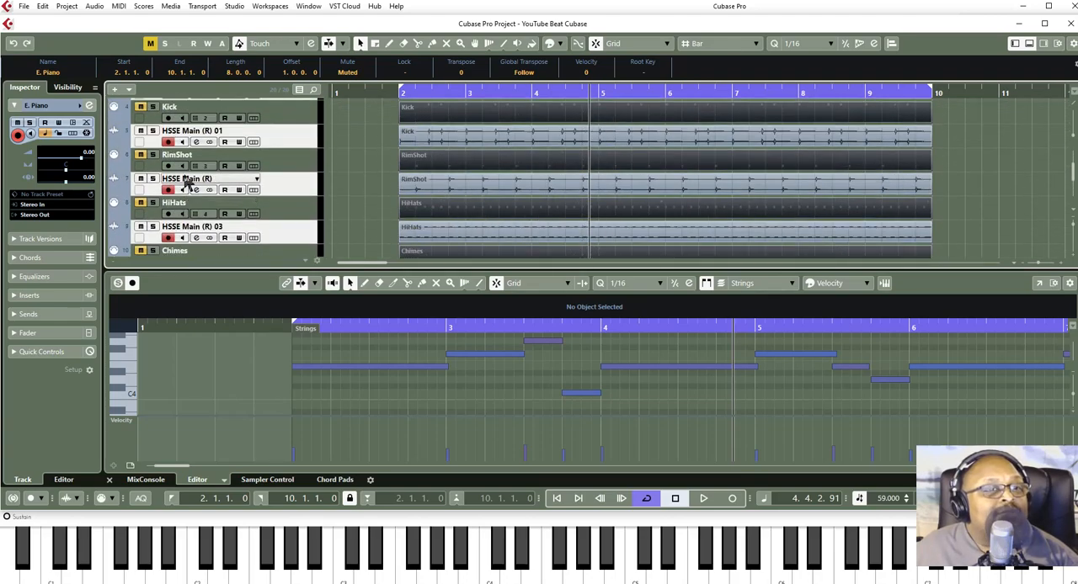
pyautogui.scroll(1, 174, 139)
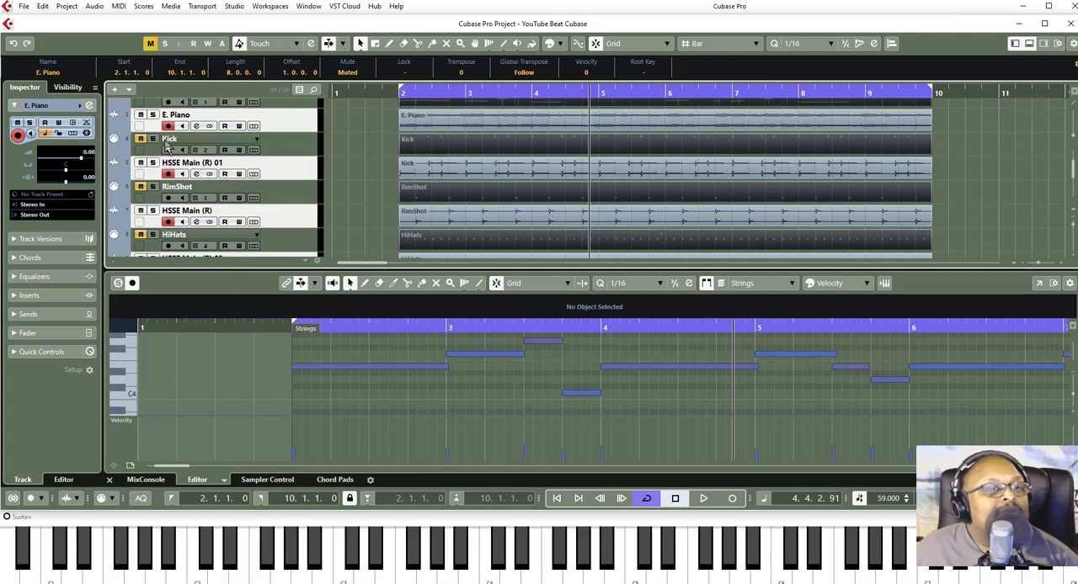
pyautogui.scroll(1, 194, 139)
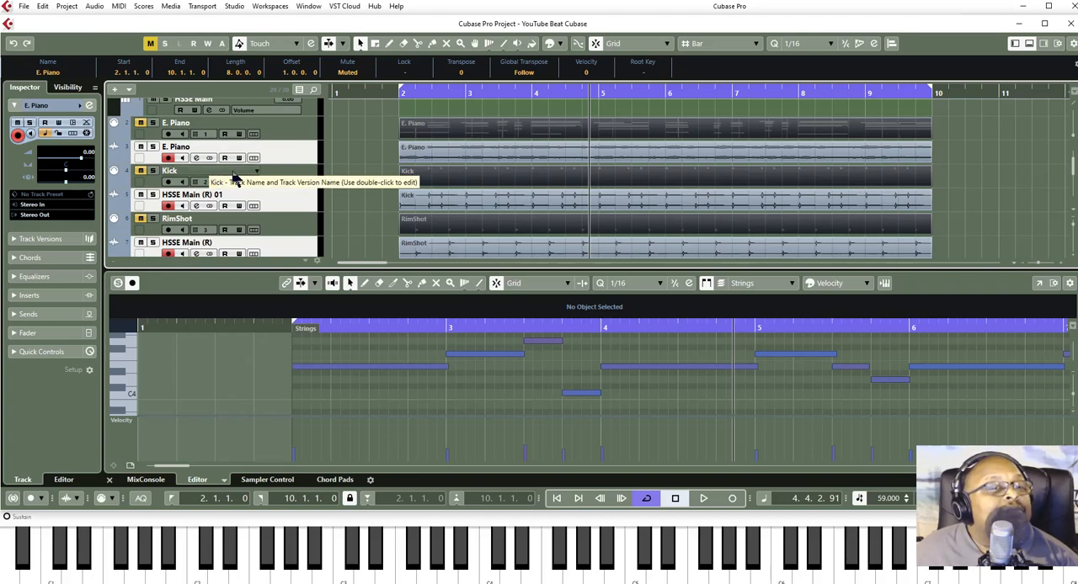
pyautogui.doubleClick(193, 195)
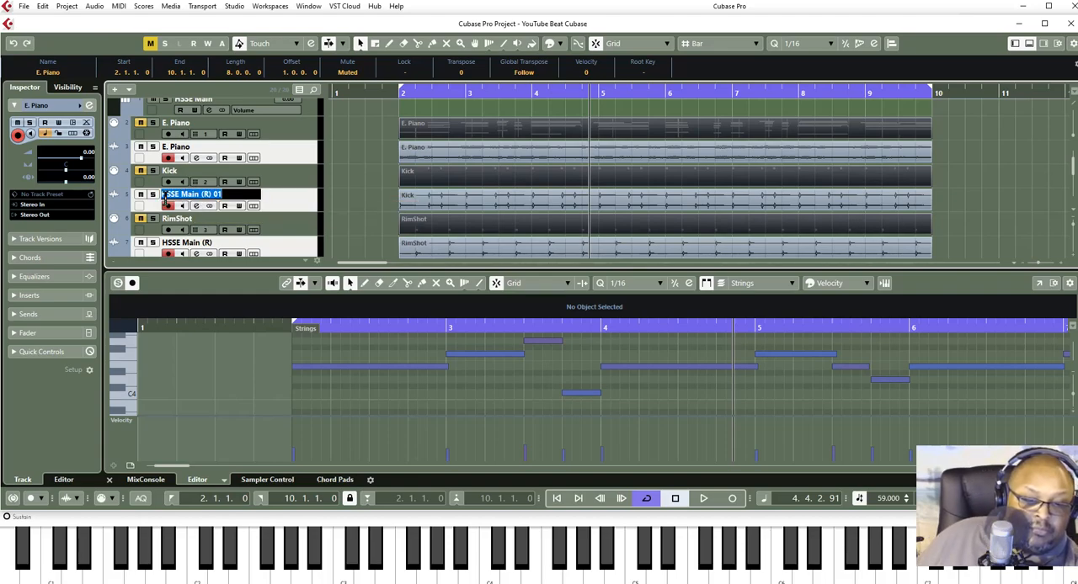
pyautogui.write('K')
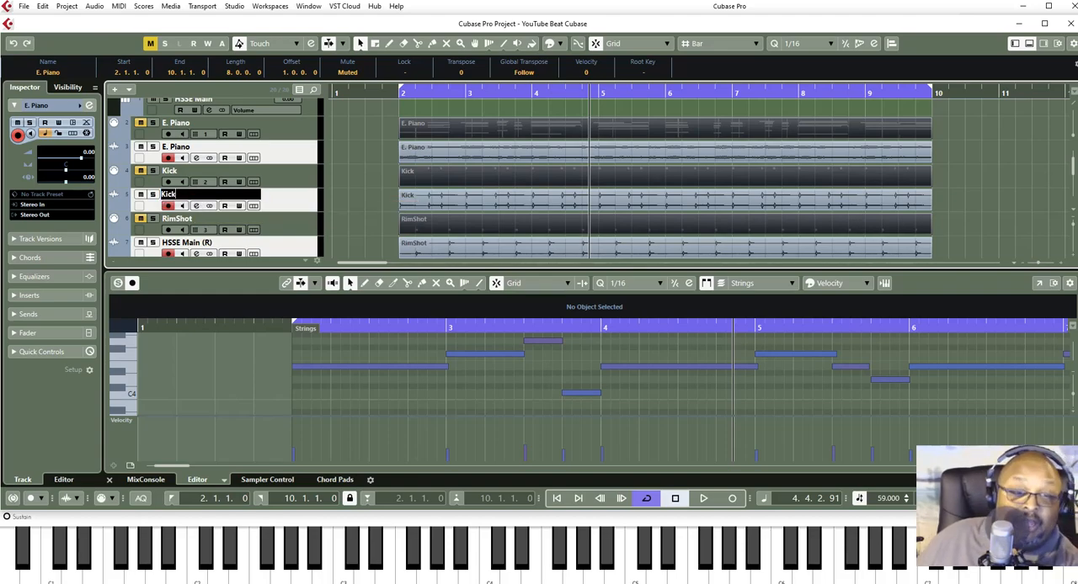
pyautogui.write('ick')
pyautogui.press('Return')
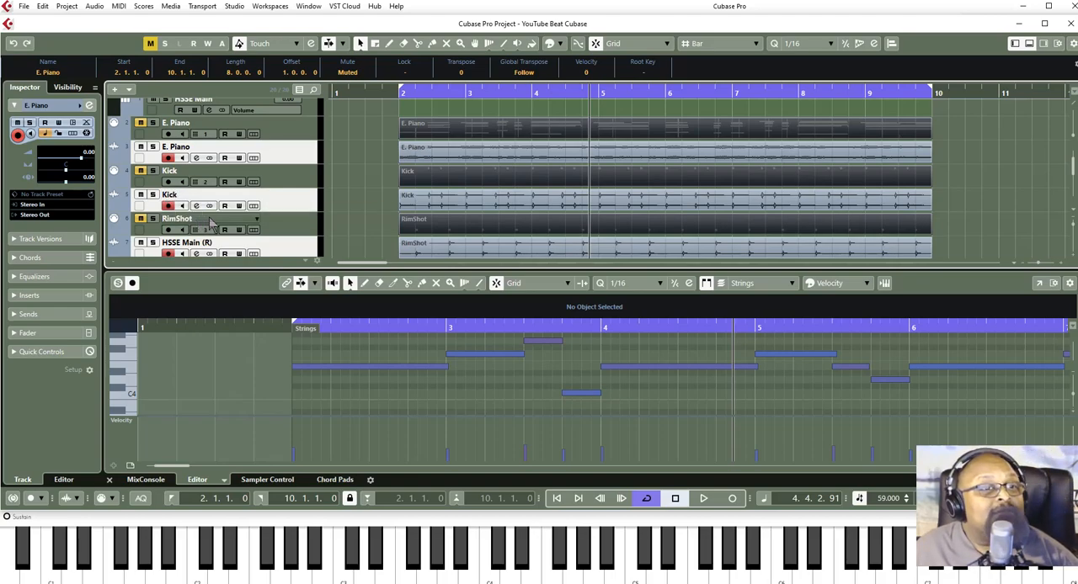
# - Rename the rendered rim shot audio track, HSSE Main (R), as Rim Shot
pyautogui.doubleClick(181, 249)
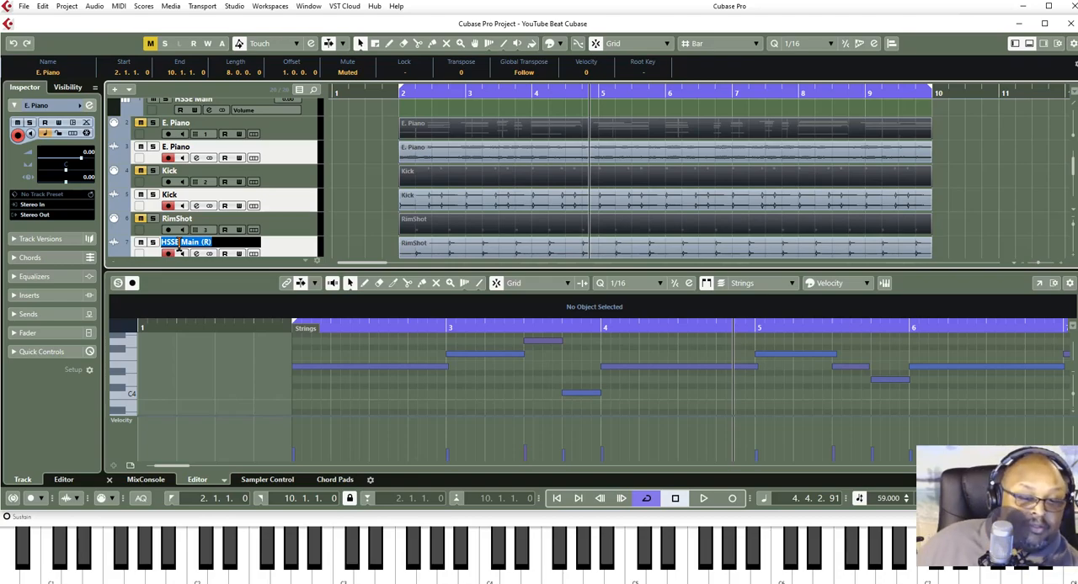
pyautogui.write('Rim')
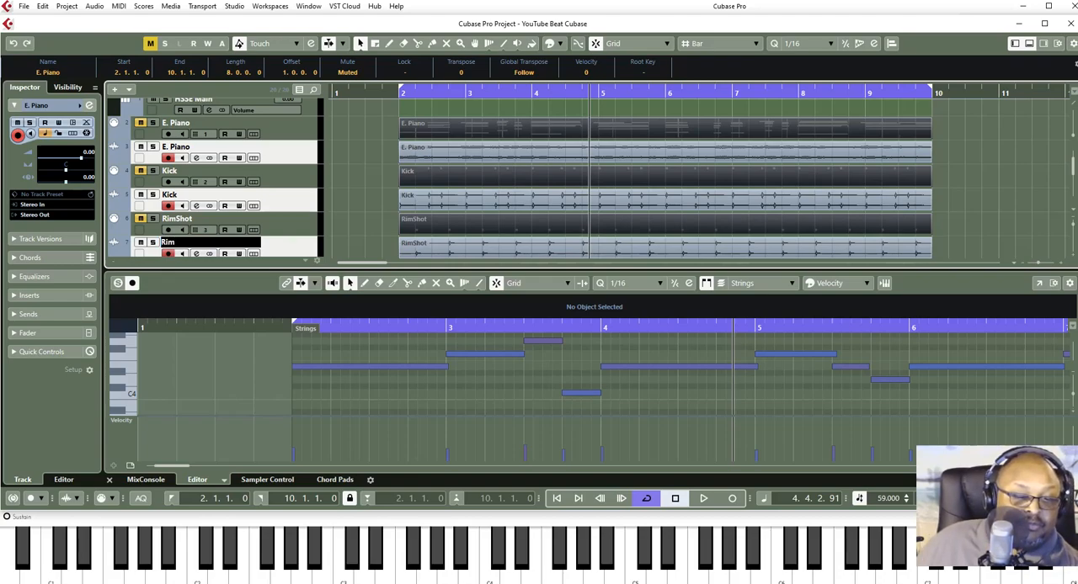
pyautogui.press('Return')
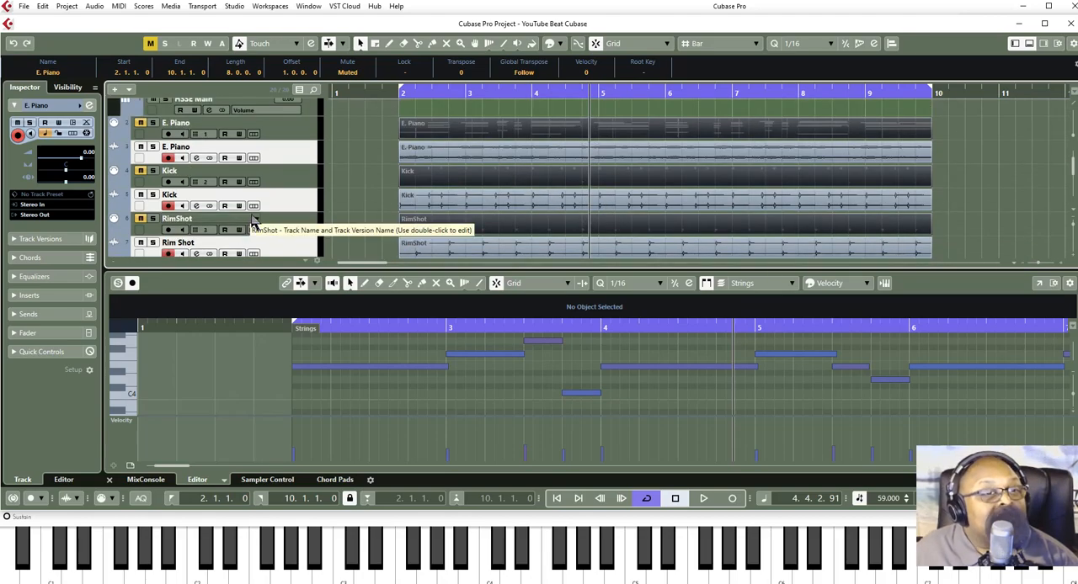
# - Rename the rendered hi-hat audio track, HSSE Main (R) 03, as HiHats
pyautogui.scroll(-2, 252, 220)
pyautogui.scroll(4, 253, 220)
pyautogui.scroll(-1, 252, 221)
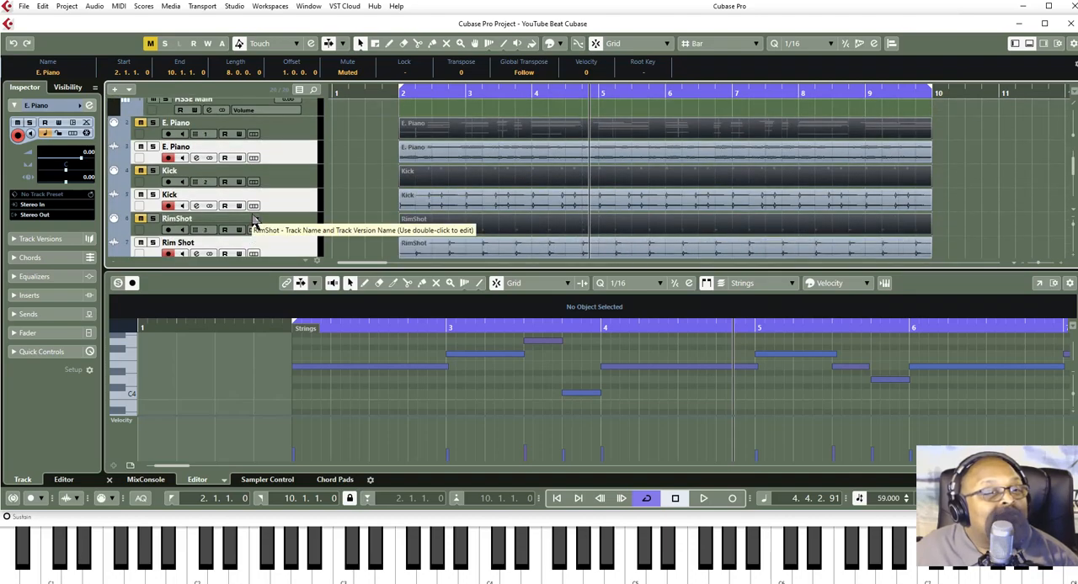
pyautogui.scroll(-1, 253, 220)
pyautogui.scroll(-1, 253, 220)
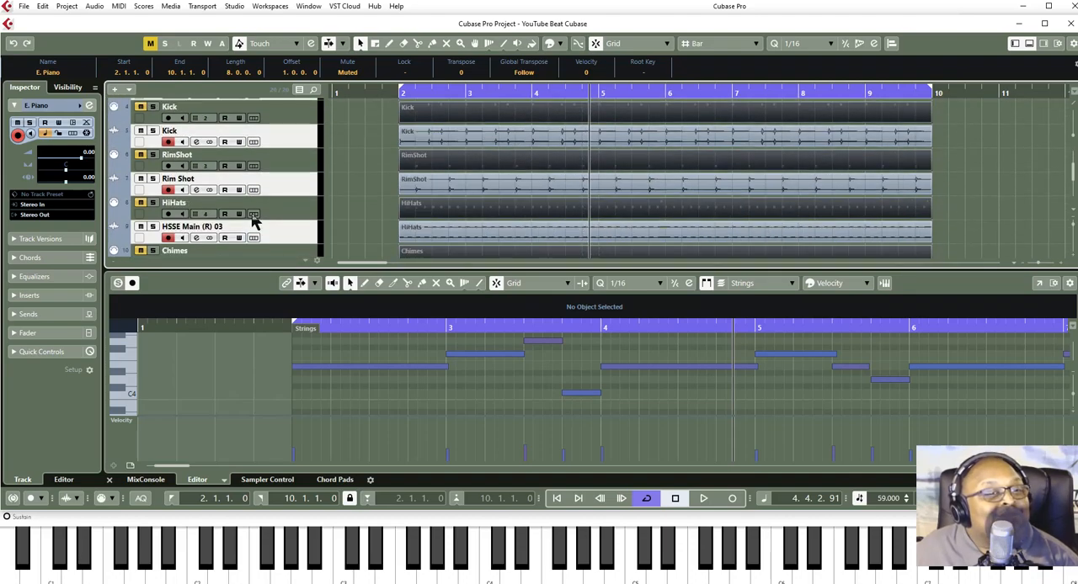
pyautogui.doubleClick(184, 228)
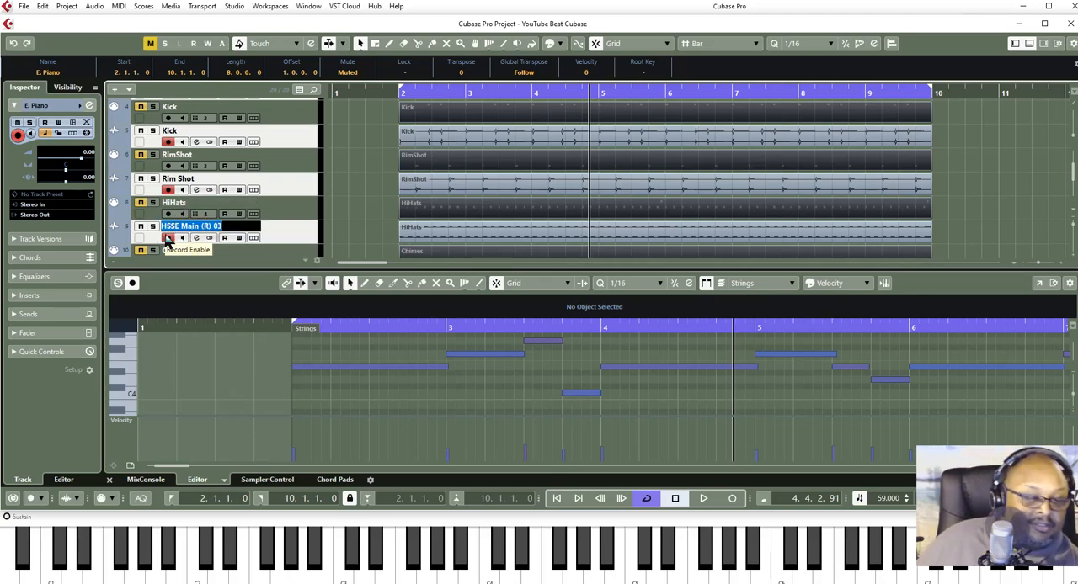
pyautogui.write('HiHats')
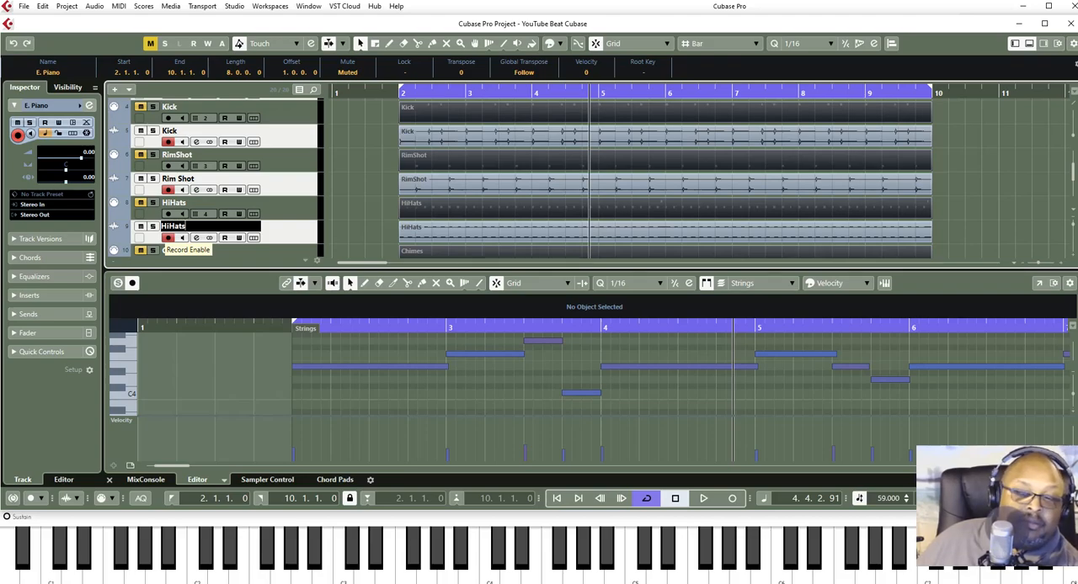
pyautogui.press('Return')
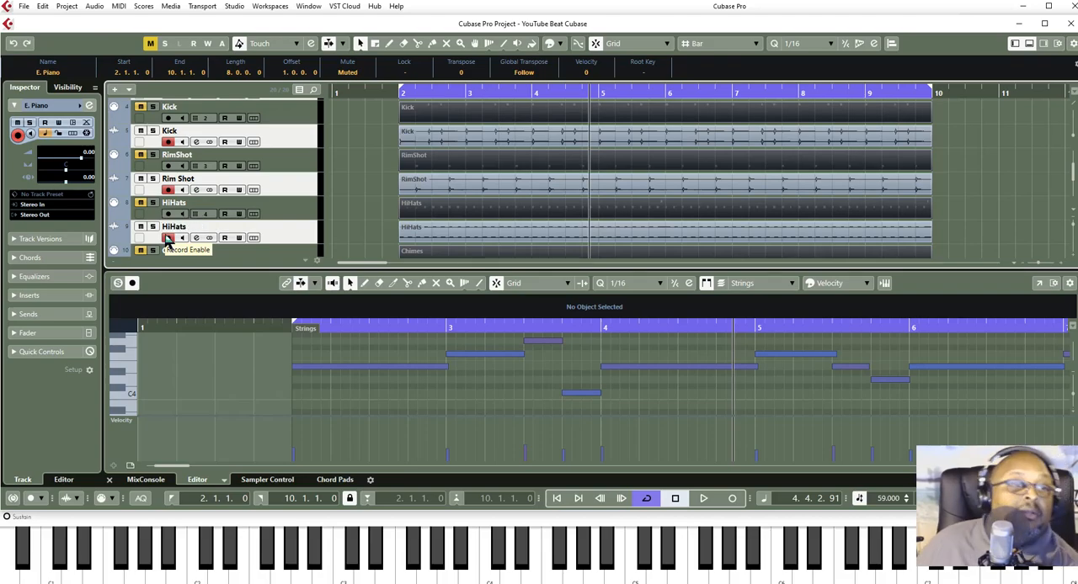
# - Rename the rendered chimes audio track, HSSE Main (R) 04, as Chimes
pyautogui.scroll(-3, 169, 242)
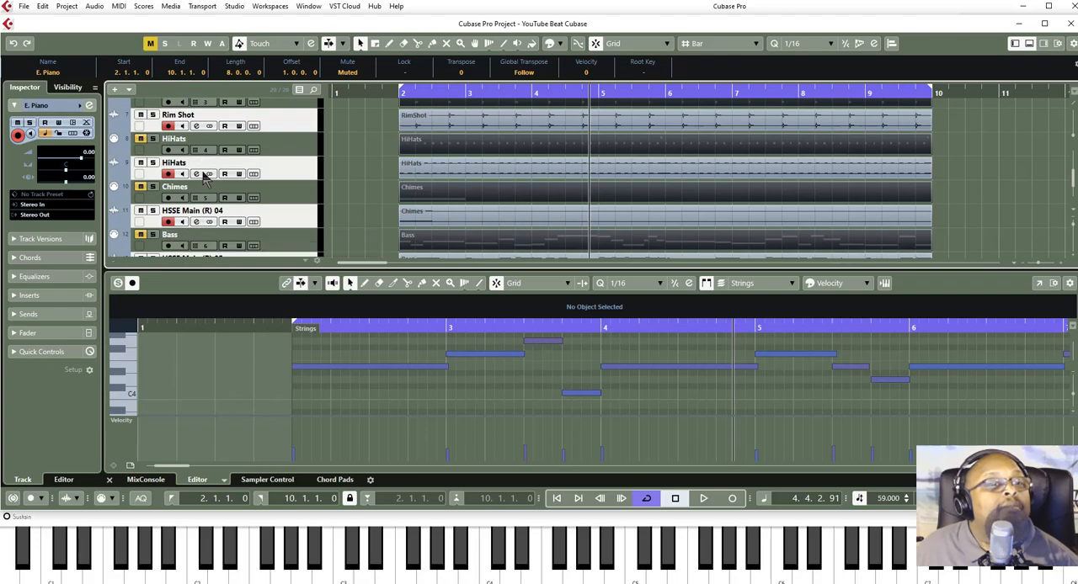
pyautogui.doubleClick(192, 211)
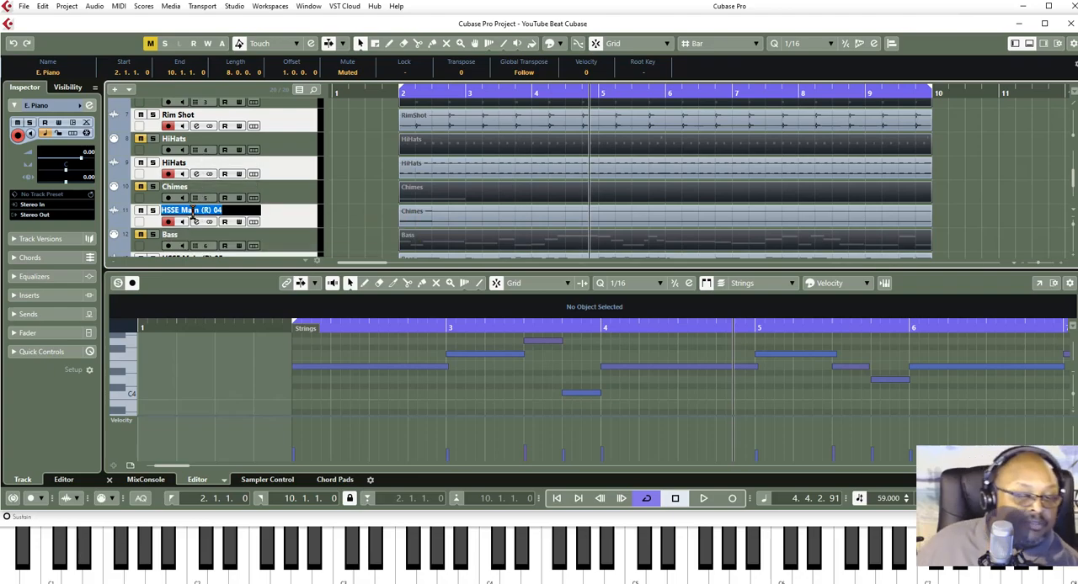
pyautogui.write('Chi')
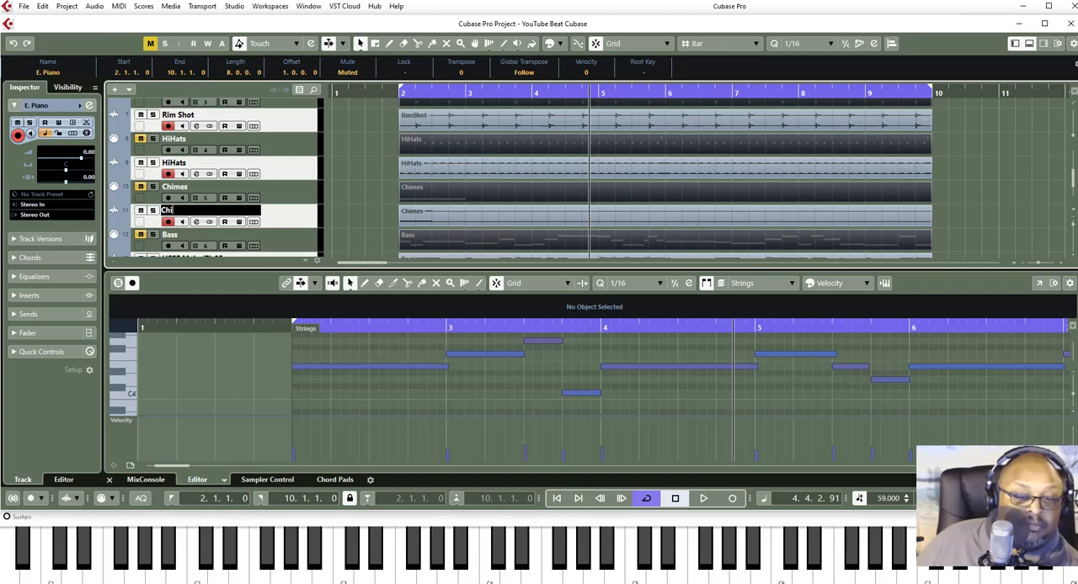
pyautogui.write('mes')
pyautogui.press('Return')
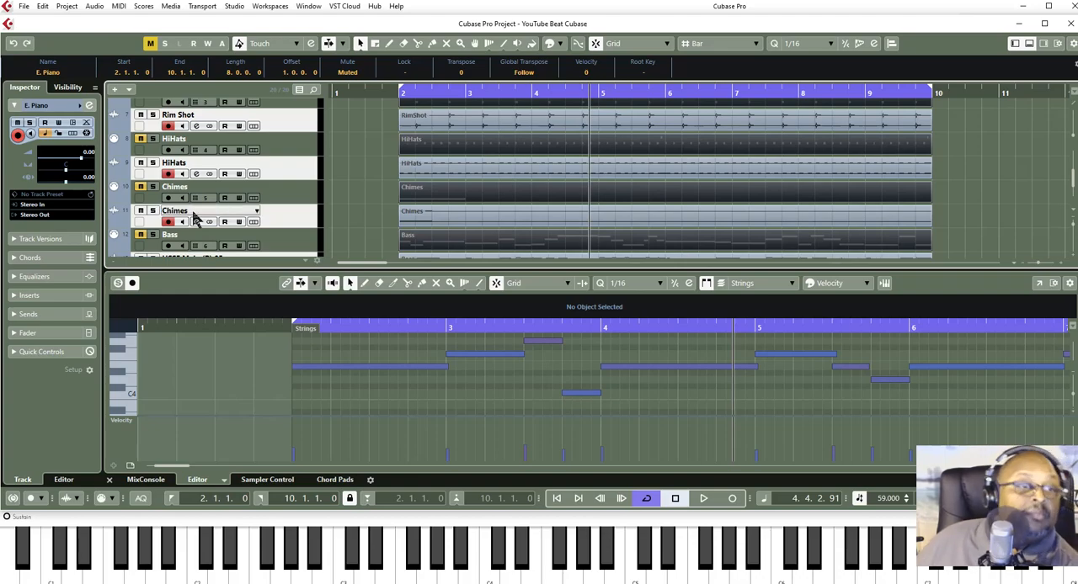
# - Rename the last two rendered audio tracks, HSSE Main (R) 05 and 06, as Bass and Strings
pyautogui.scroll(-4, 194, 217)
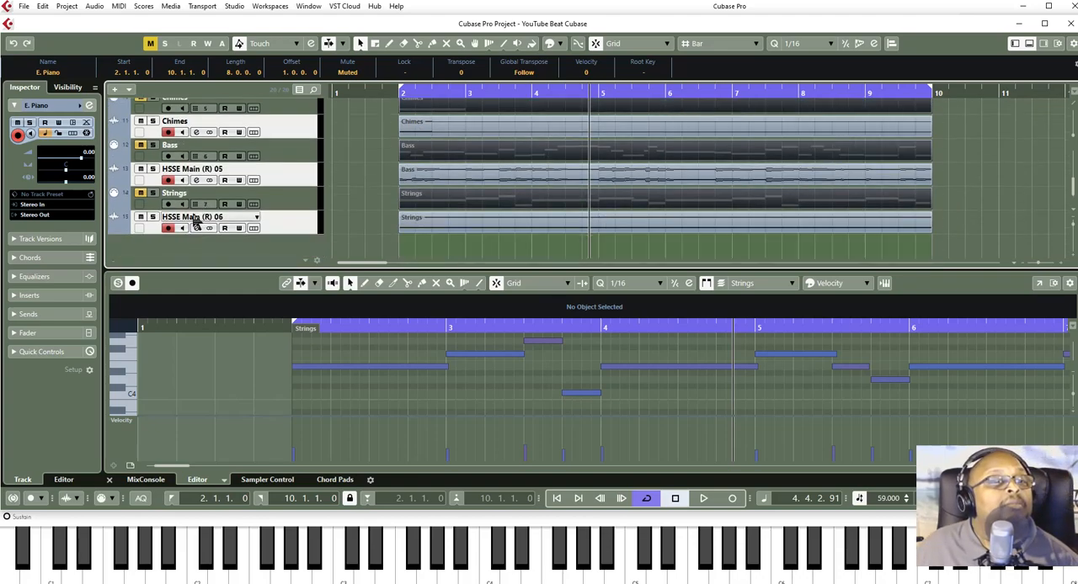
pyautogui.doubleClick(194, 171)
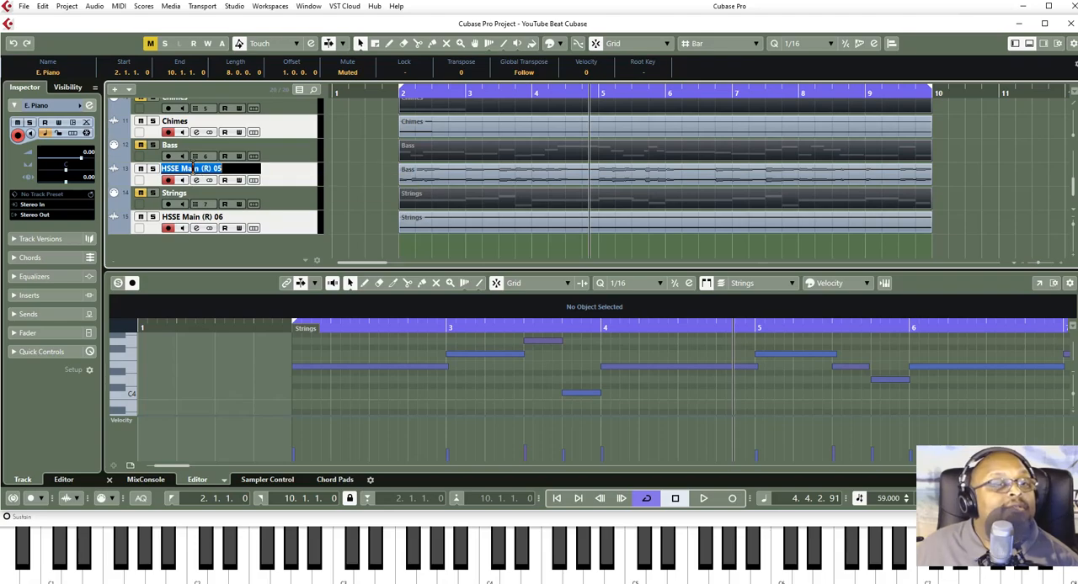
pyautogui.write('Bass')
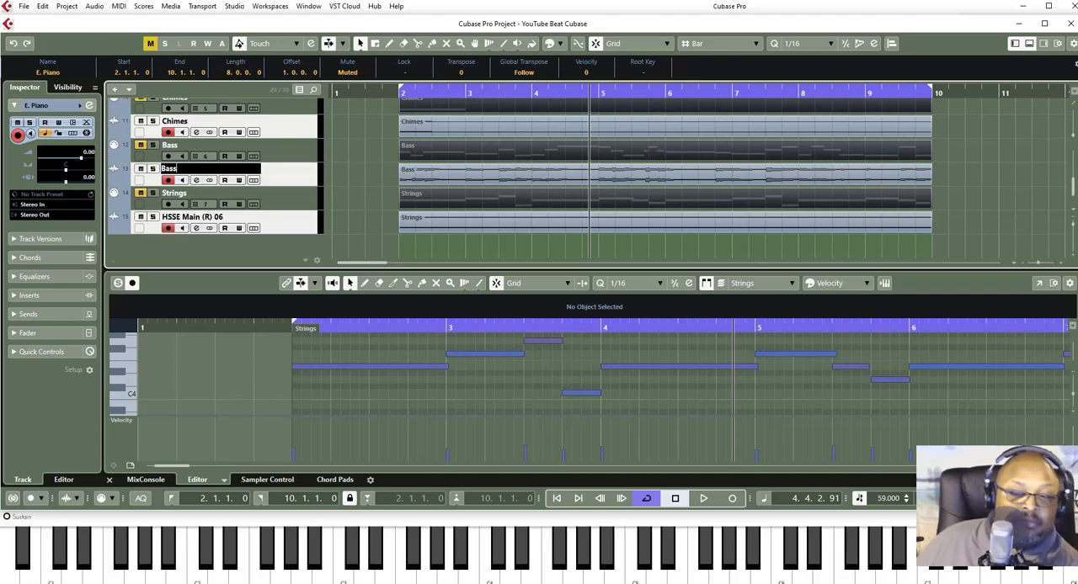
pyautogui.press('Return')
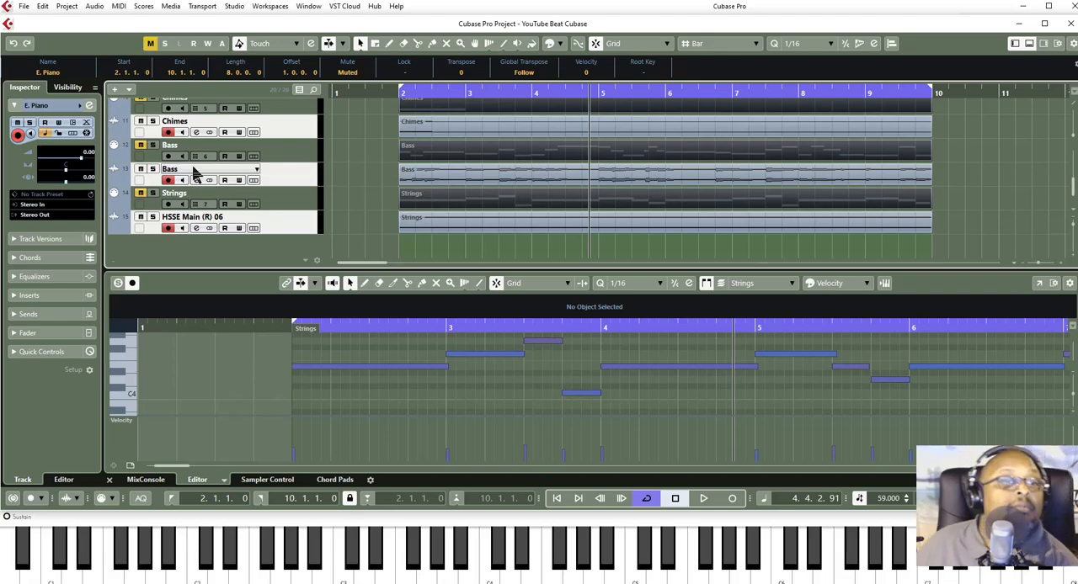
pyautogui.doubleClick(178, 219)
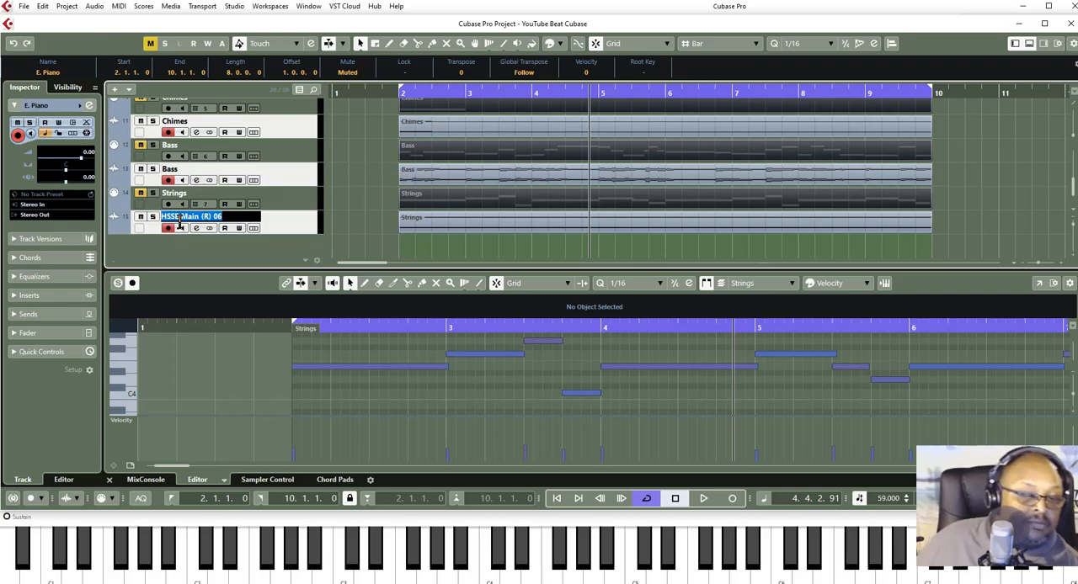
pyautogui.write('Stri')
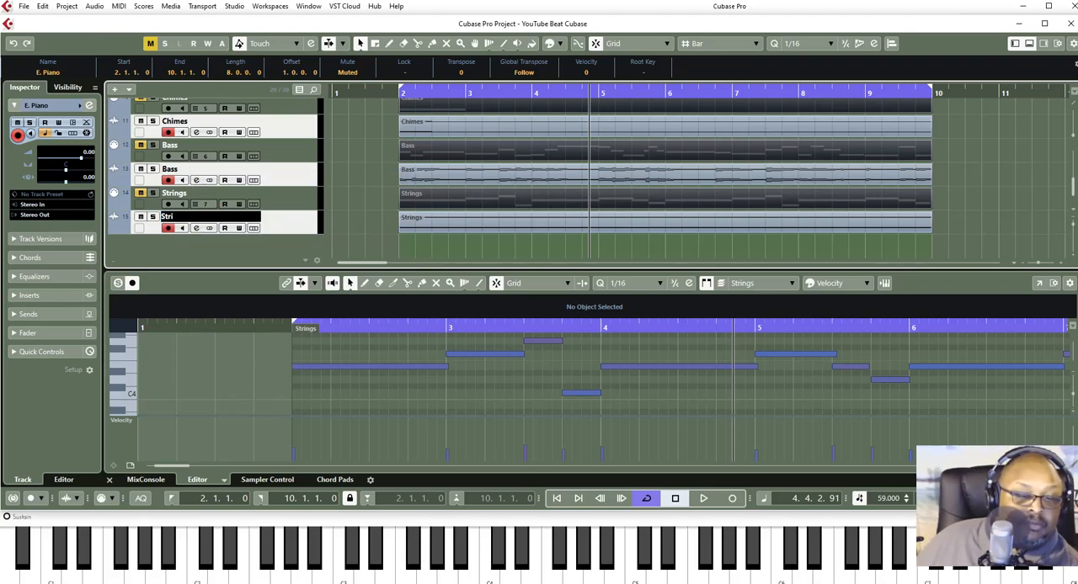
pyautogui.write('ngs')
pyautogui.press('Return')
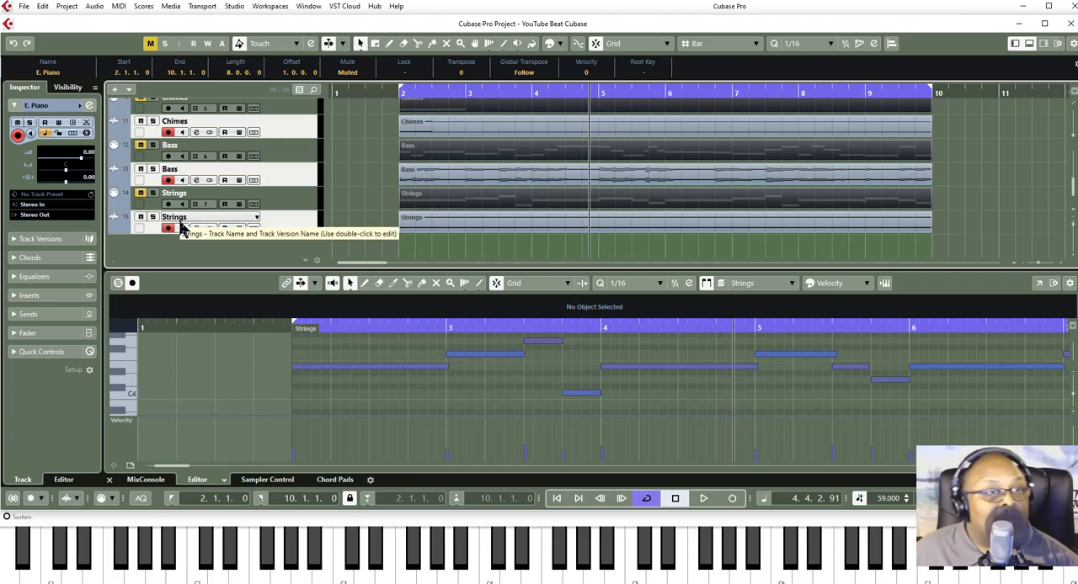
# - Open the MixConsole and hide the E. Piano, Kick, RimShot, HiHats, Chimes, Bass and Strings MIDI channels, leaving their audio channels shown
pyautogui.scroll(7, 244, 247)
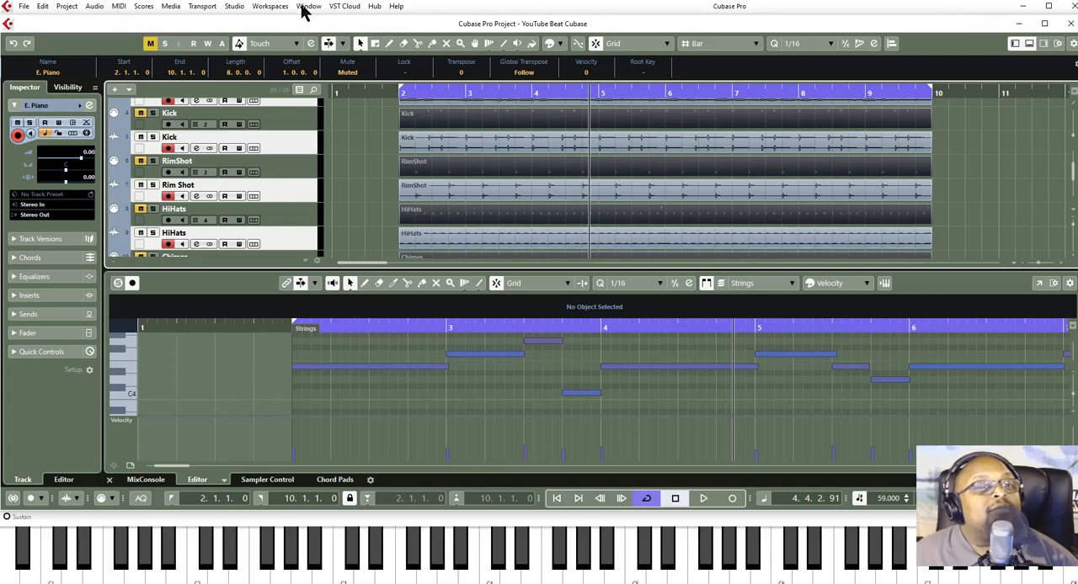
pyautogui.click(227, 8)
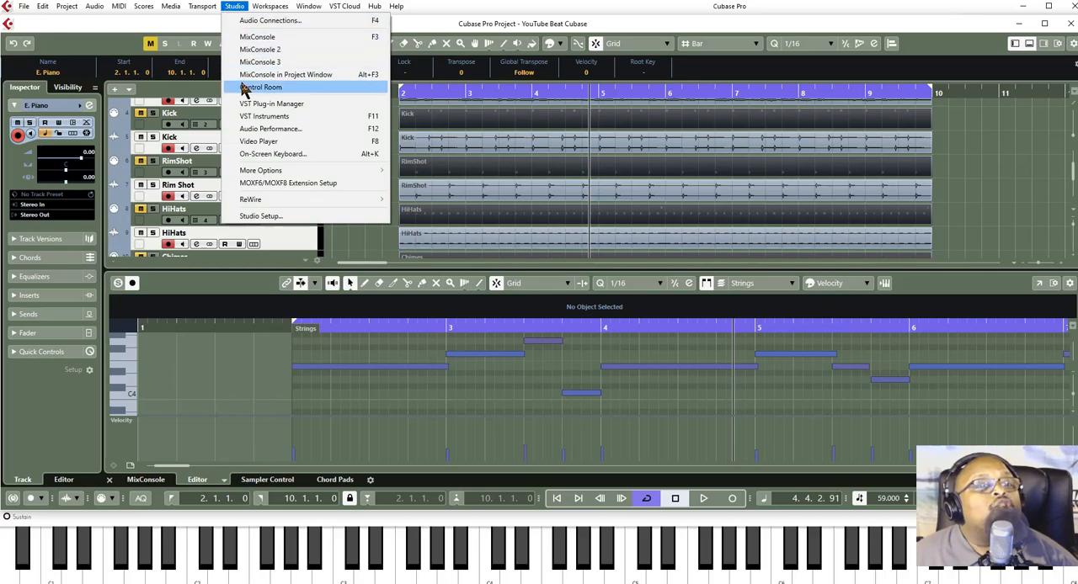
pyautogui.click(257, 38)
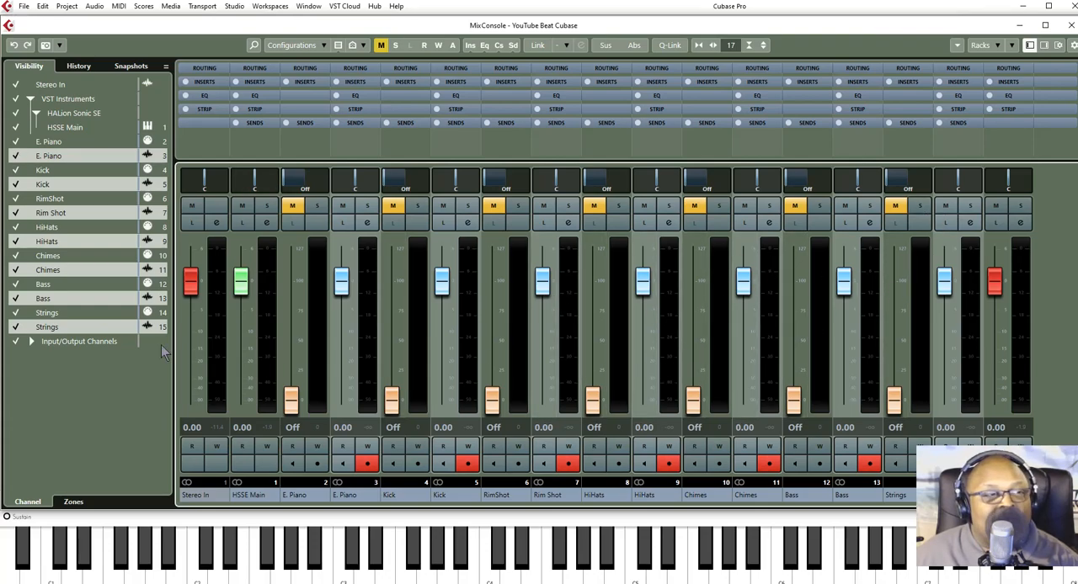
pyautogui.click(16, 142)
pyautogui.click(16, 171)
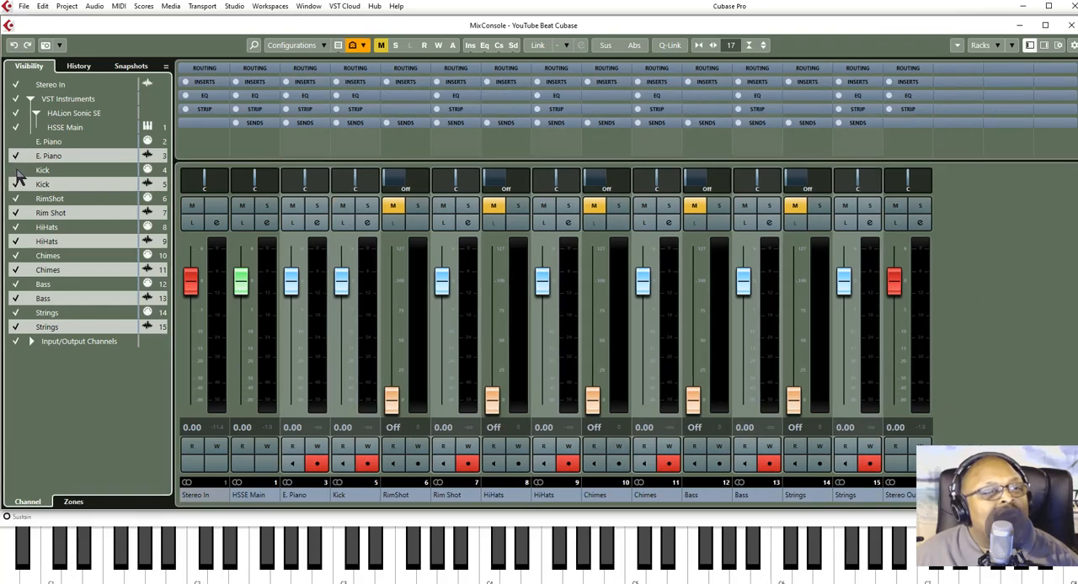
pyautogui.click(16, 199)
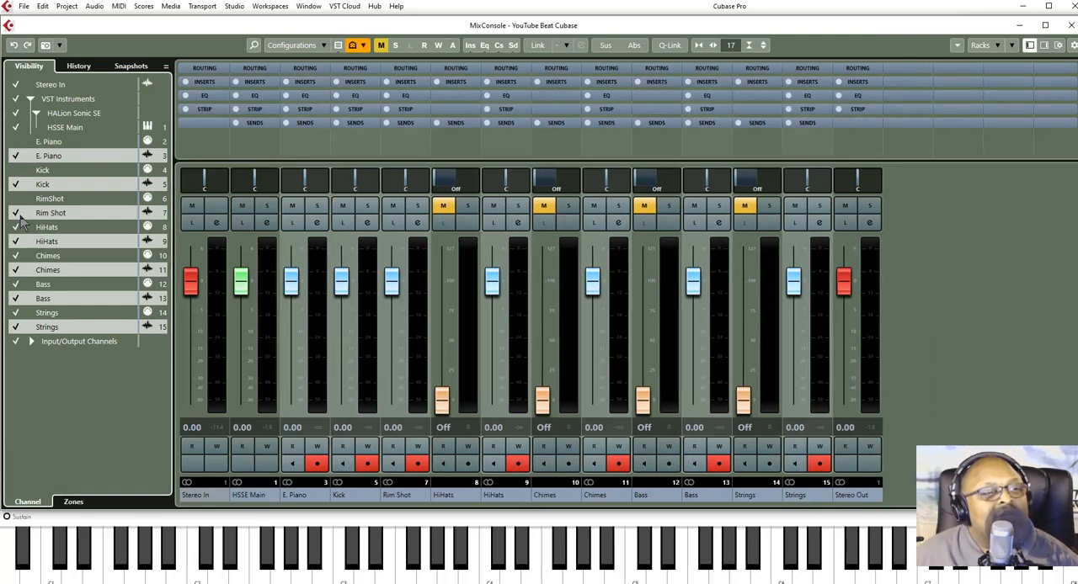
pyautogui.click(16, 227)
pyautogui.click(16, 256)
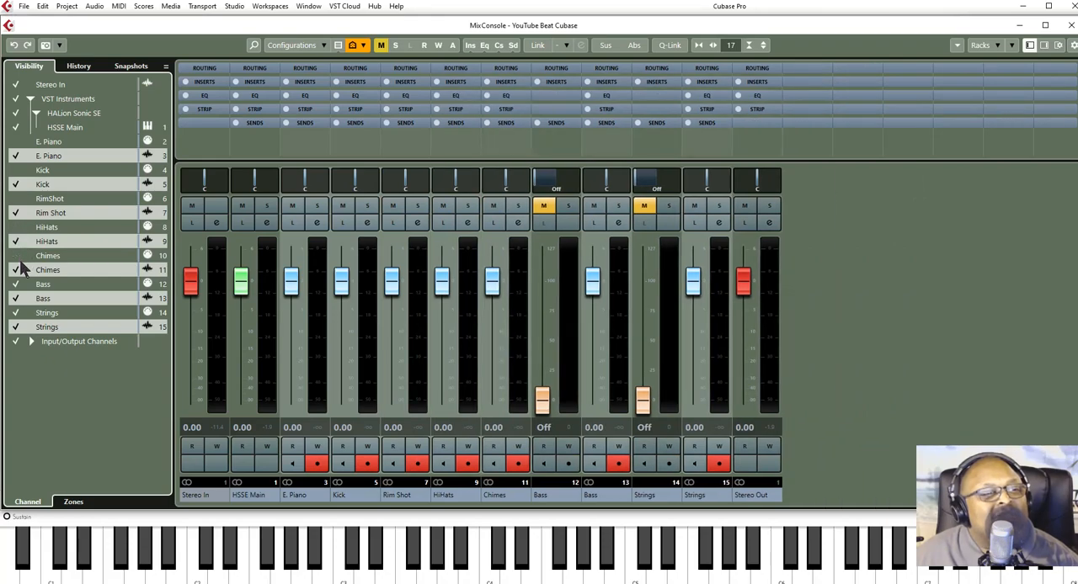
pyautogui.click(16, 284)
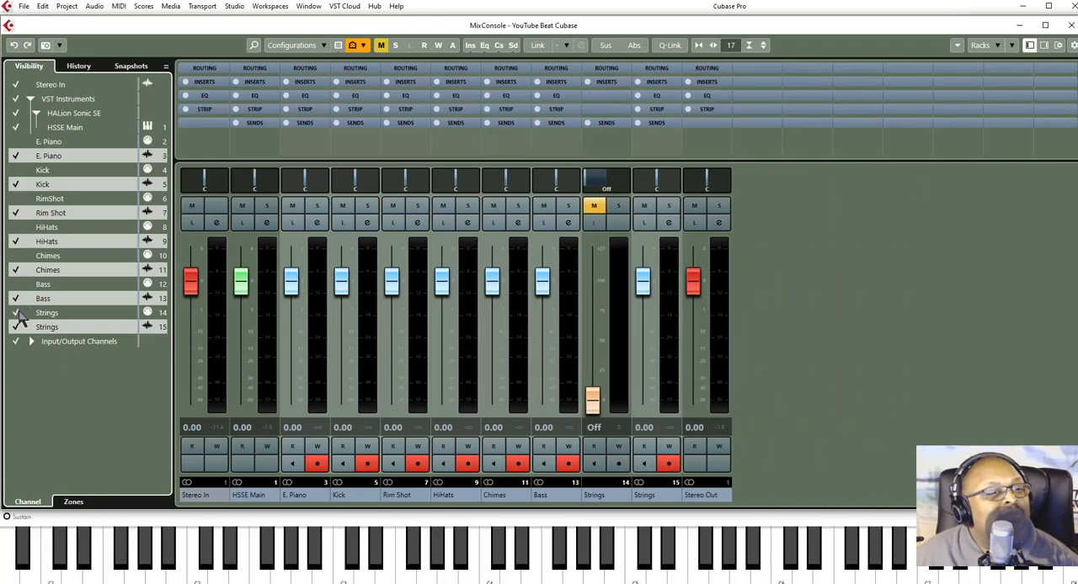
pyautogui.click(18, 314)
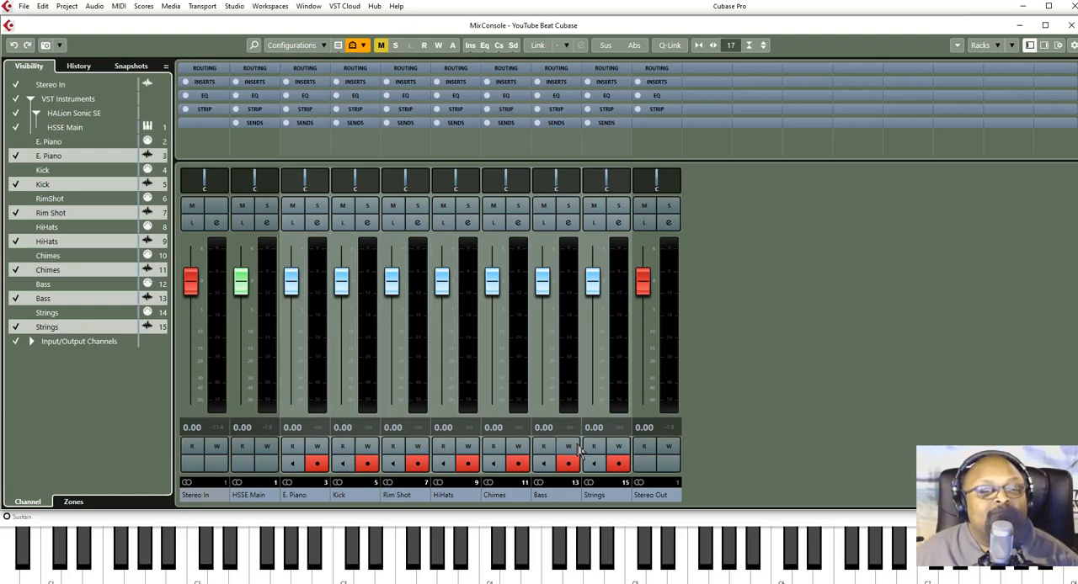
# - Disable record on the Strings, Bass, Chimes, HiHats, Rim Shot, Kick and E. Piano audio channels
pyautogui.click(618, 463)
pyautogui.click(568, 463)
pyautogui.click(518, 463)
pyautogui.click(468, 463)
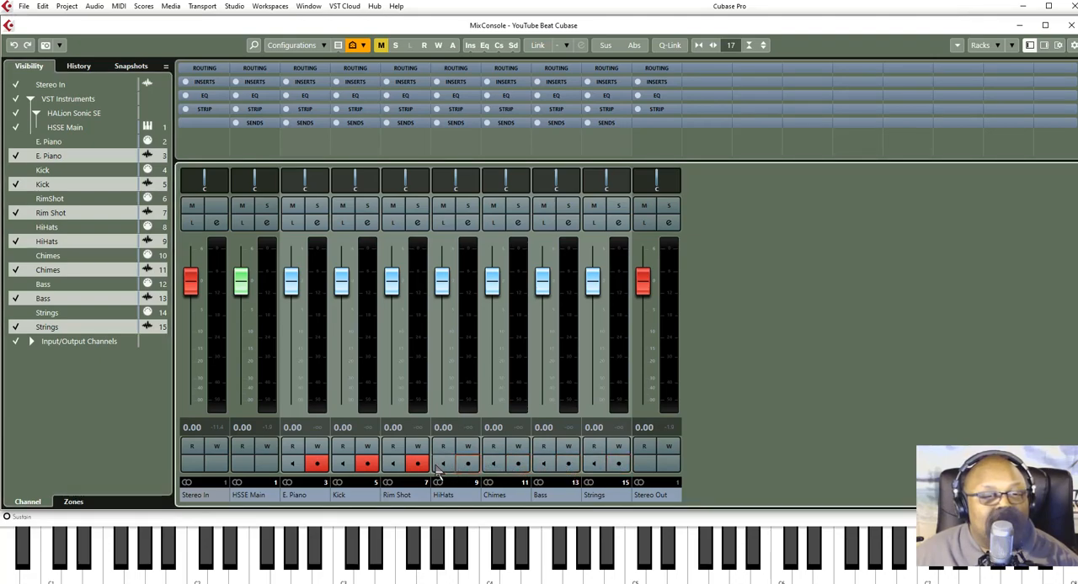
pyautogui.click(417, 463)
pyautogui.click(367, 463)
pyautogui.click(317, 463)
# - Play the project and lower the Kick level to -4.04 and the Rim Shot level to -2.82
pyautogui.click(695, 557)
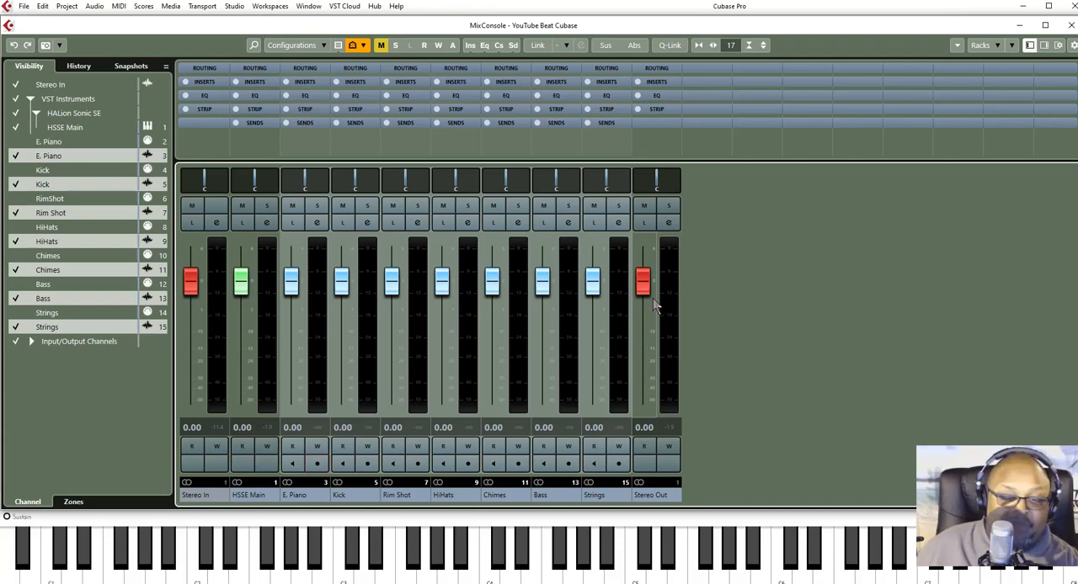
pyautogui.press('space')
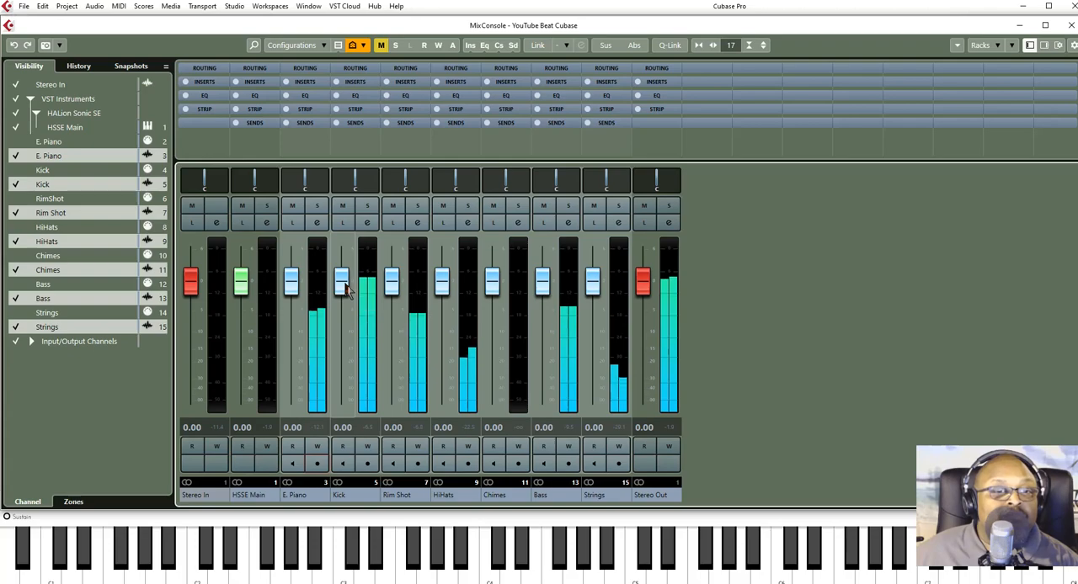
pyautogui.moveTo(345, 288); pyautogui.dragTo(347, 305)
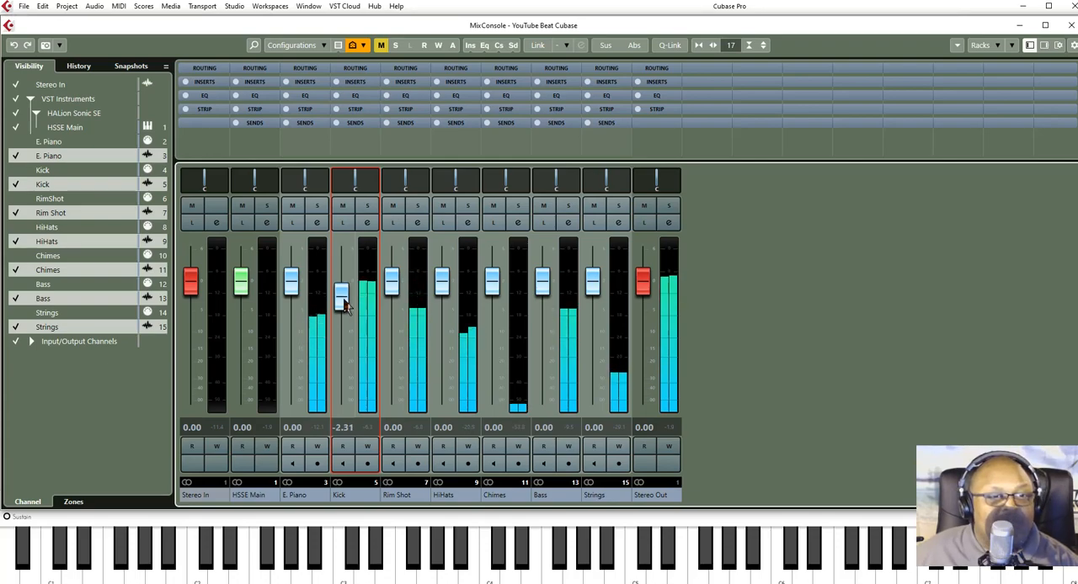
pyautogui.moveTo(345, 304); pyautogui.dragTo(345, 314)
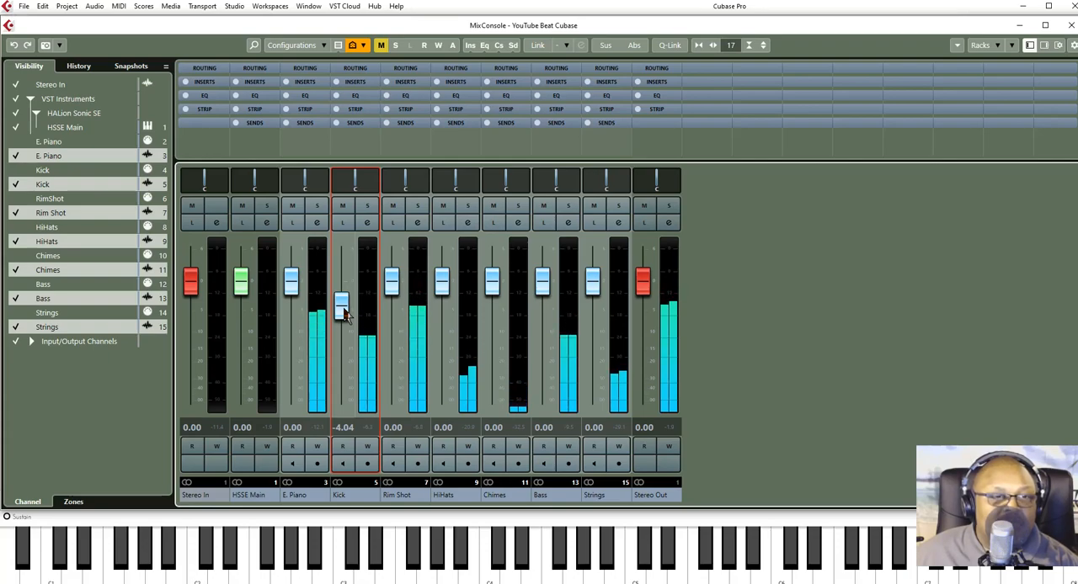
pyautogui.moveTo(391, 283); pyautogui.dragTo(390, 308)
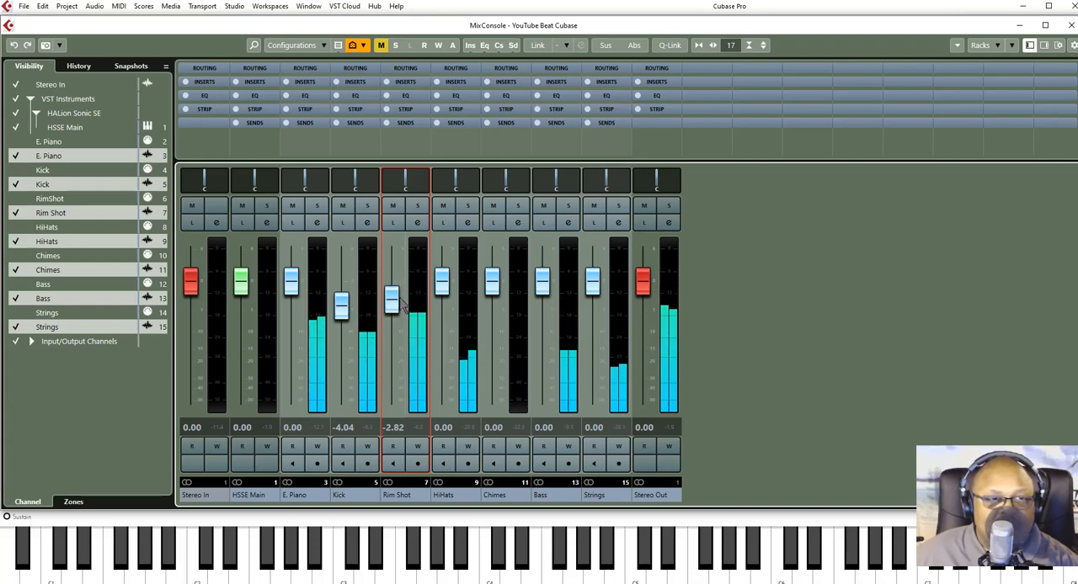
# - Set the HiHats channel level to -0.01 and the Bass channel level to -0.63
pyautogui.click(444, 289)
pyautogui.moveTo(444, 289); pyautogui.dragTo(444, 289)
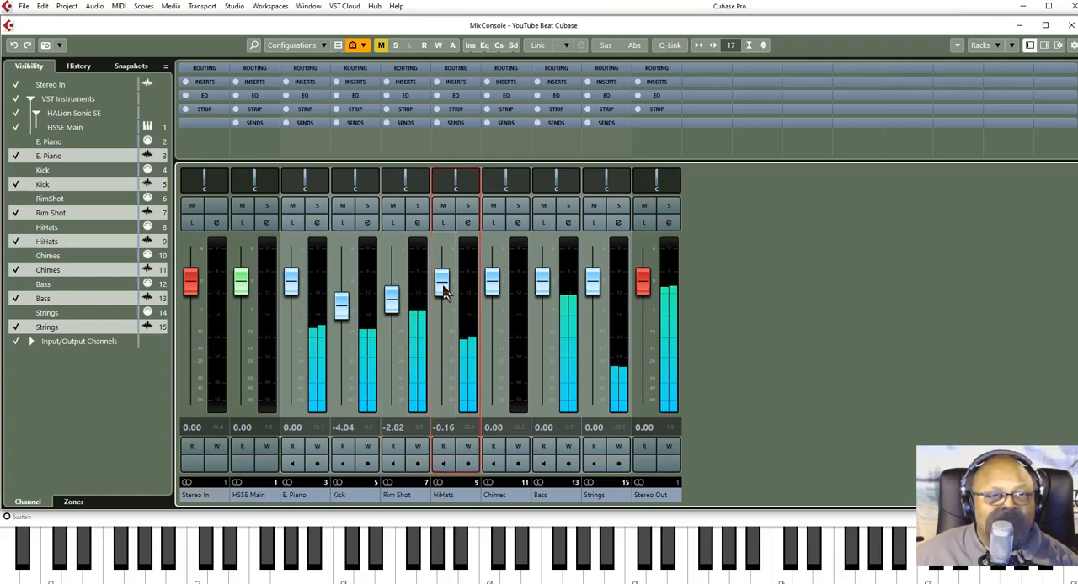
pyautogui.moveTo(443, 289); pyautogui.dragTo(443, 289)
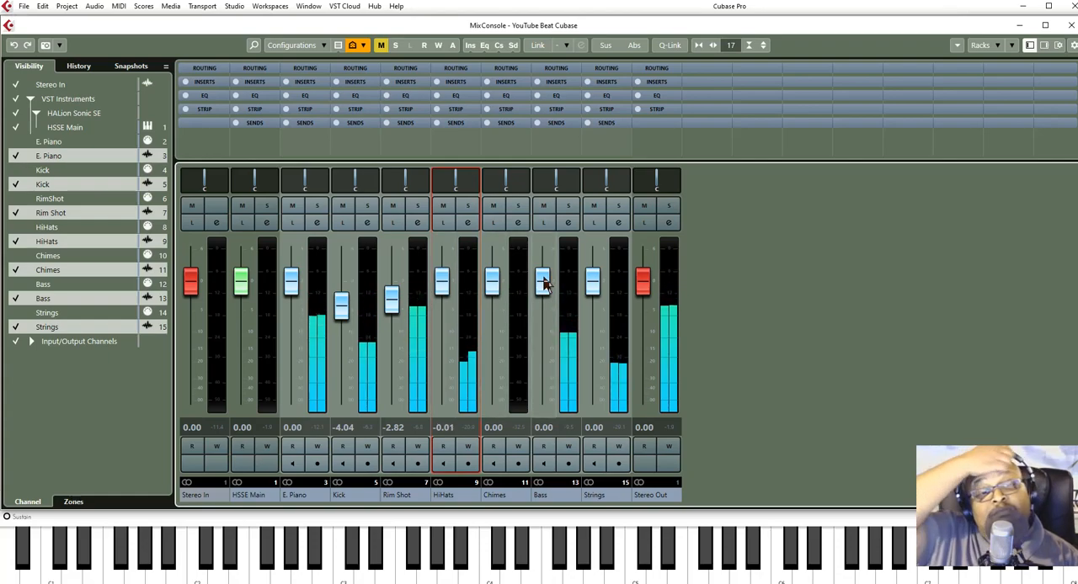
pyautogui.moveTo(543, 285); pyautogui.dragTo(543, 290)
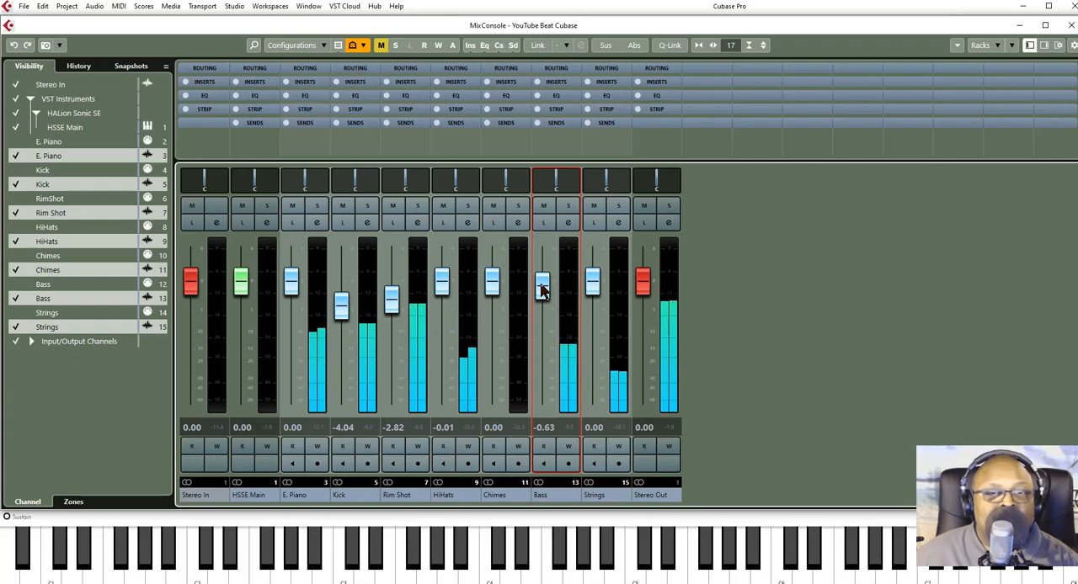
# - Lower the Strings channel level to -1.21 and the Chimes channel level to -0.47
pyautogui.click(594, 286)
pyautogui.moveTo(593, 286); pyautogui.dragTo(593, 299)
pyautogui.moveTo(493, 295); pyautogui.dragTo(493, 304)
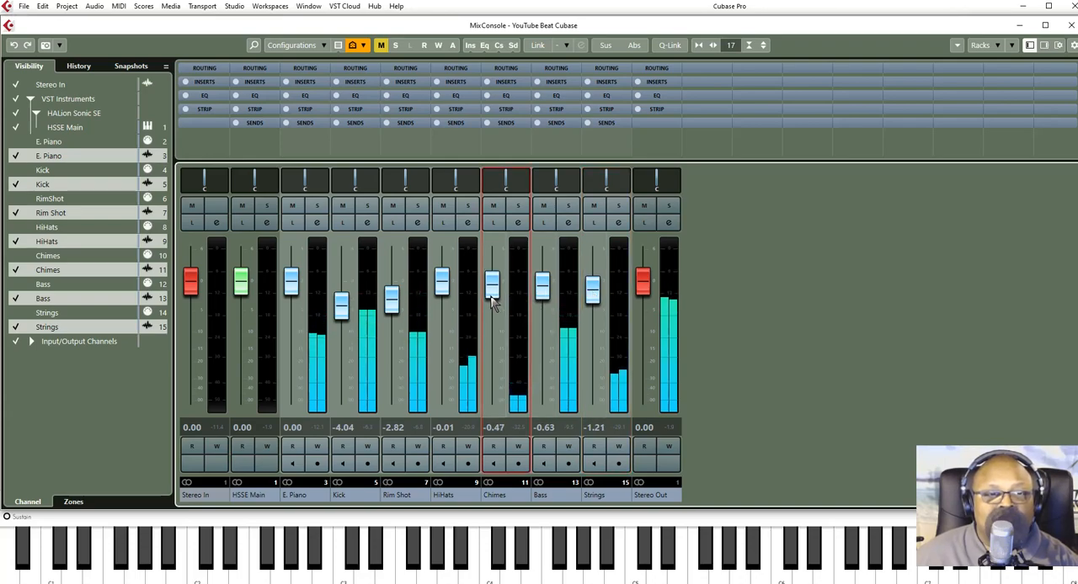
pyautogui.click(592, 299)
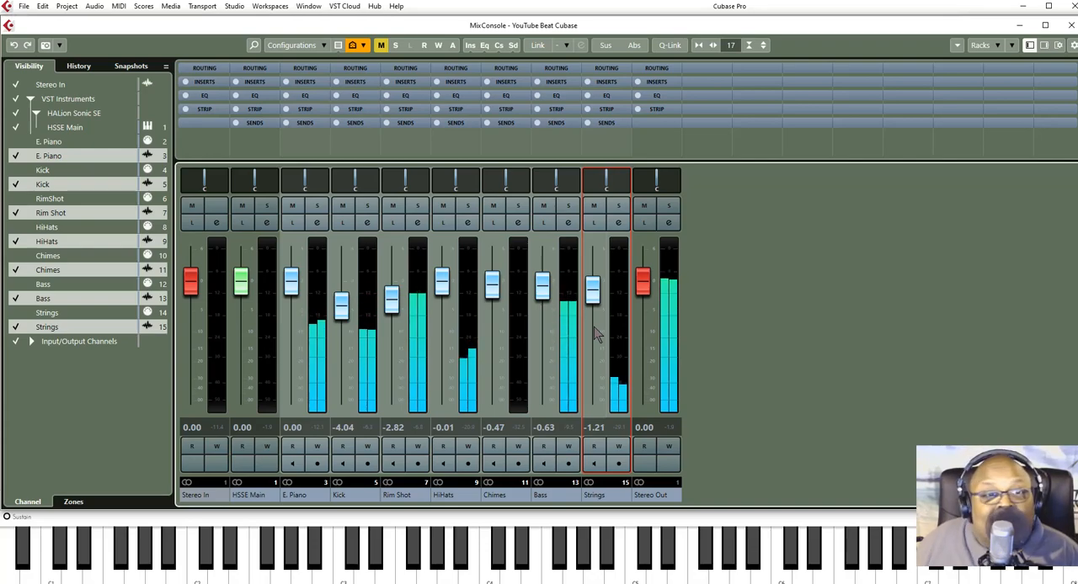
# - Close the MixConsole and stop playback
pyautogui.click(1071, 24)
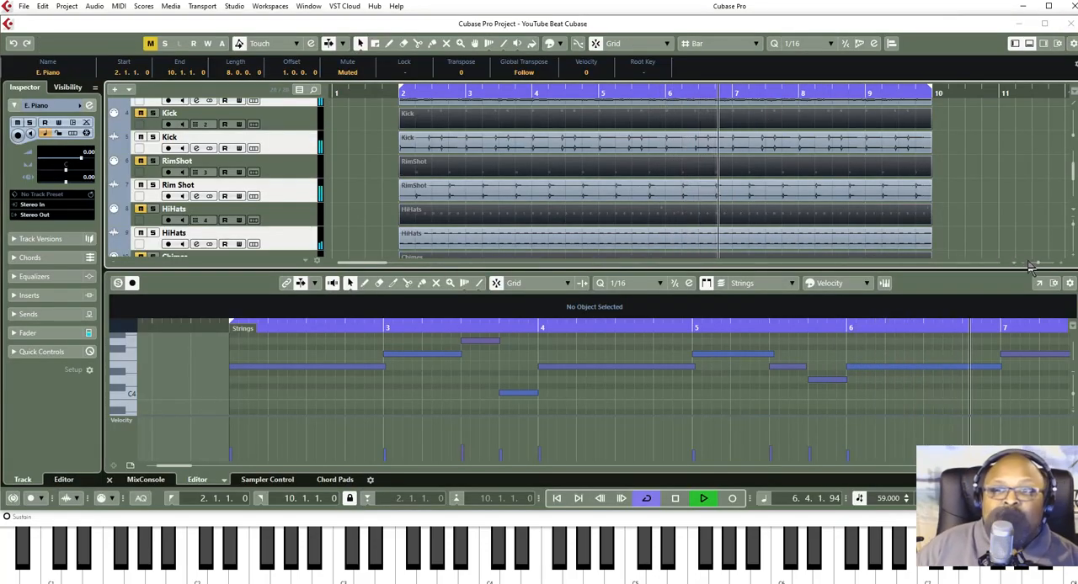
pyautogui.press('space')
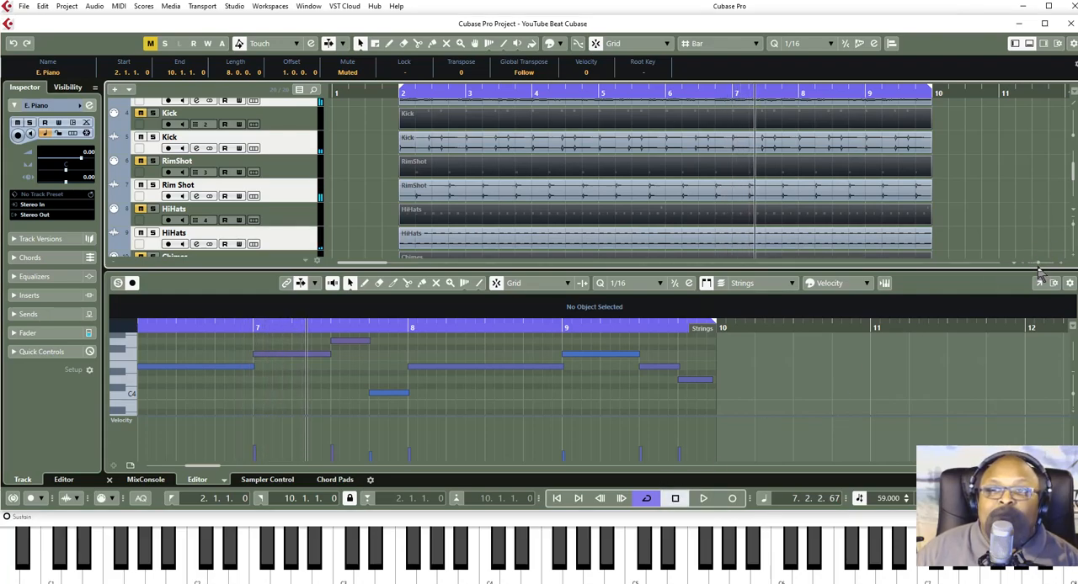
# - Select the Strings, Bass, Chimes, HiHats, RimShot, Kick and E. Piano audio events together and duplicate them four times in succession up to bar 42
pyautogui.moveTo(1038, 263); pyautogui.dragTo(1029, 265)
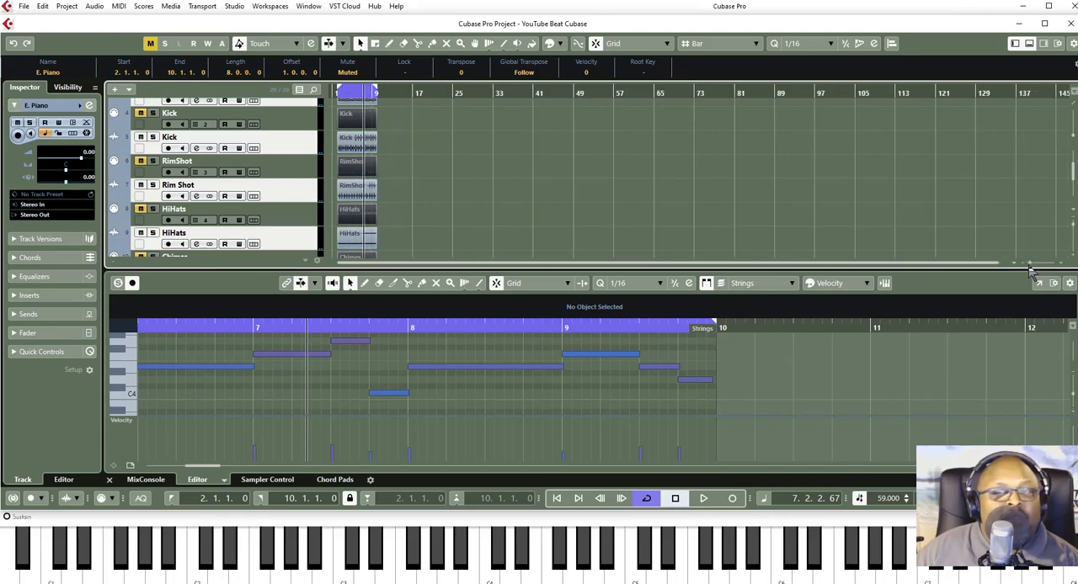
pyautogui.scroll(-4, 468, 167)
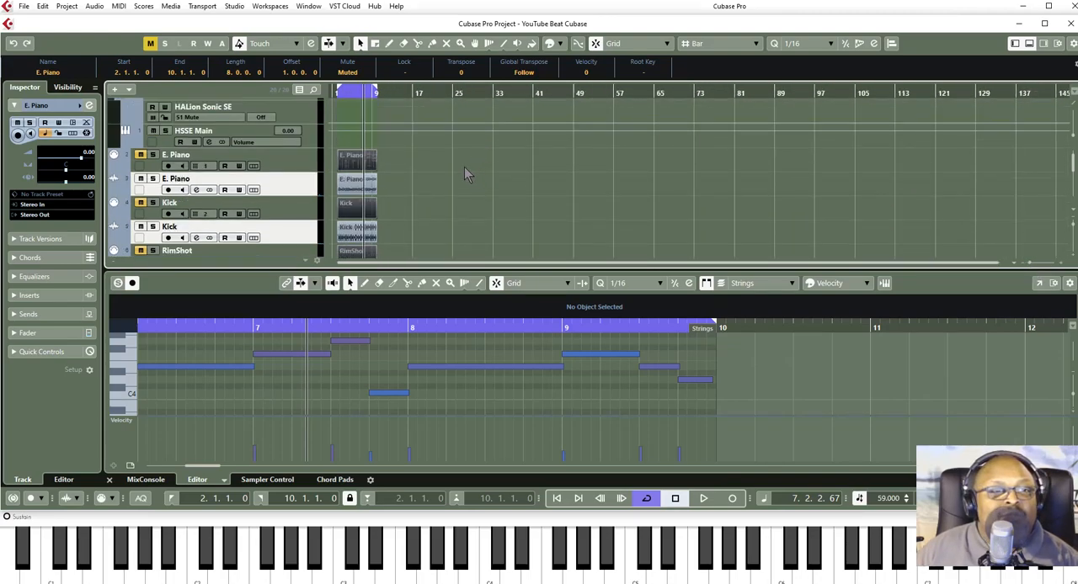
pyautogui.scroll(-2, 415, 210)
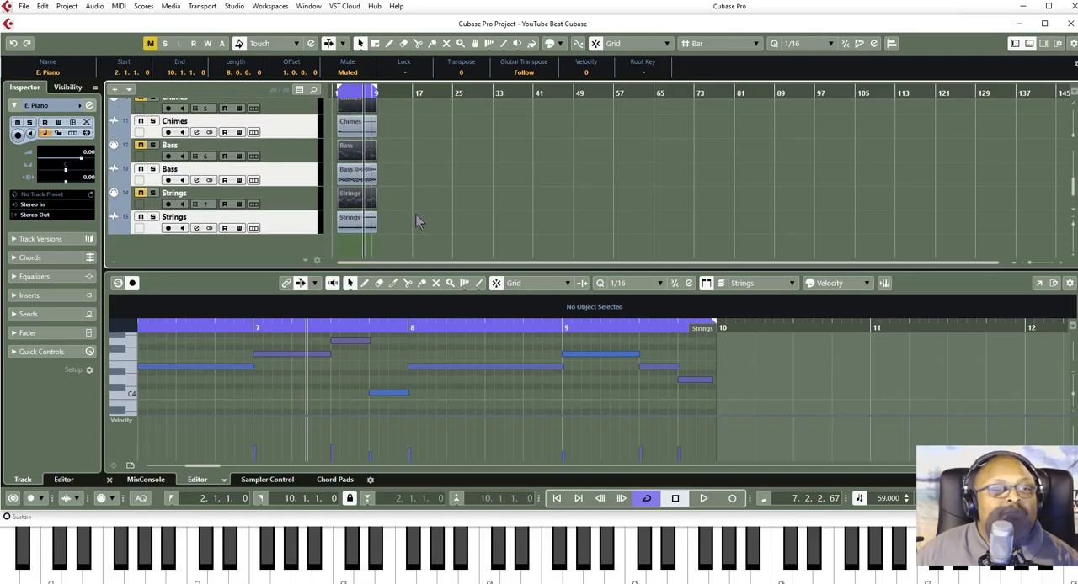
pyautogui.click(369, 223)
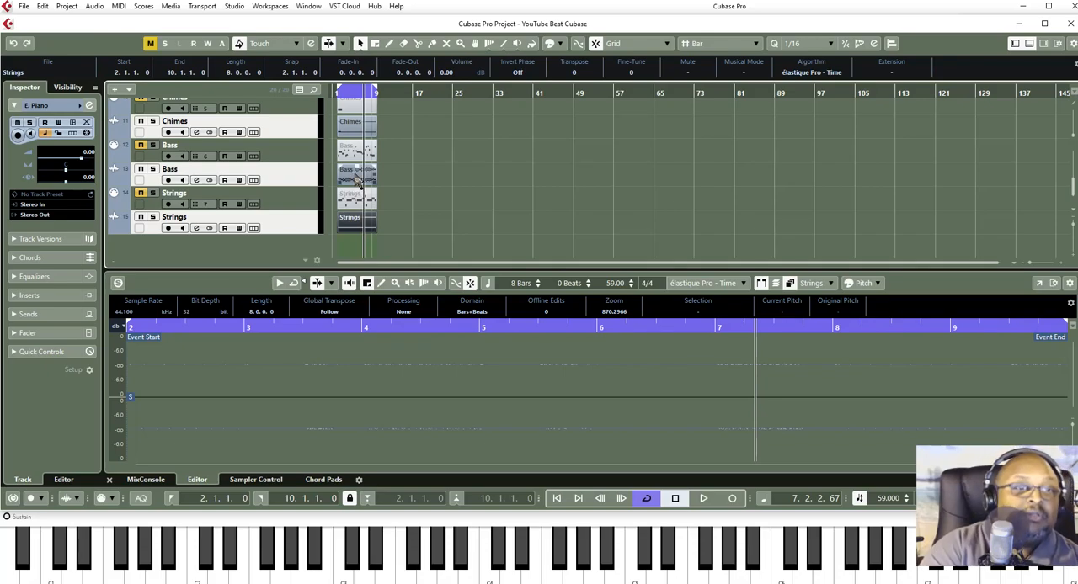
pyautogui.click(361, 130)
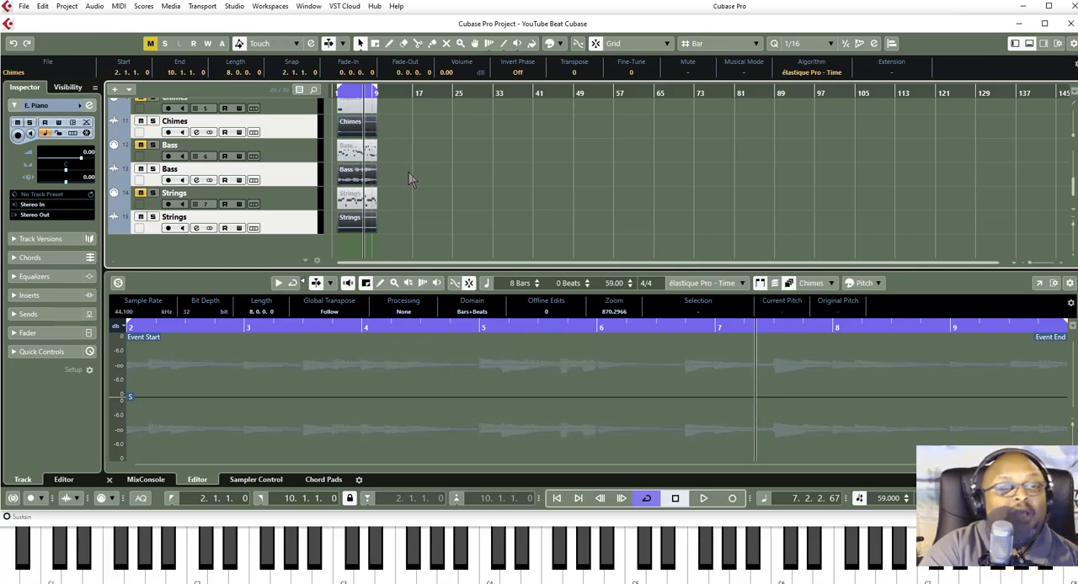
pyautogui.scroll(2, 410, 179)
pyautogui.click(362, 140)
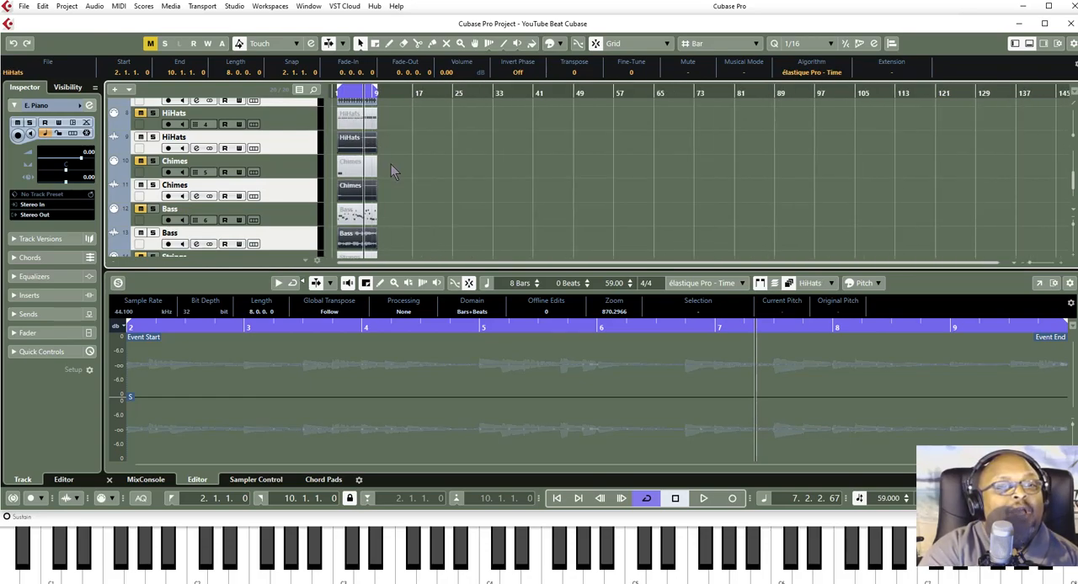
pyautogui.scroll(2, 391, 164)
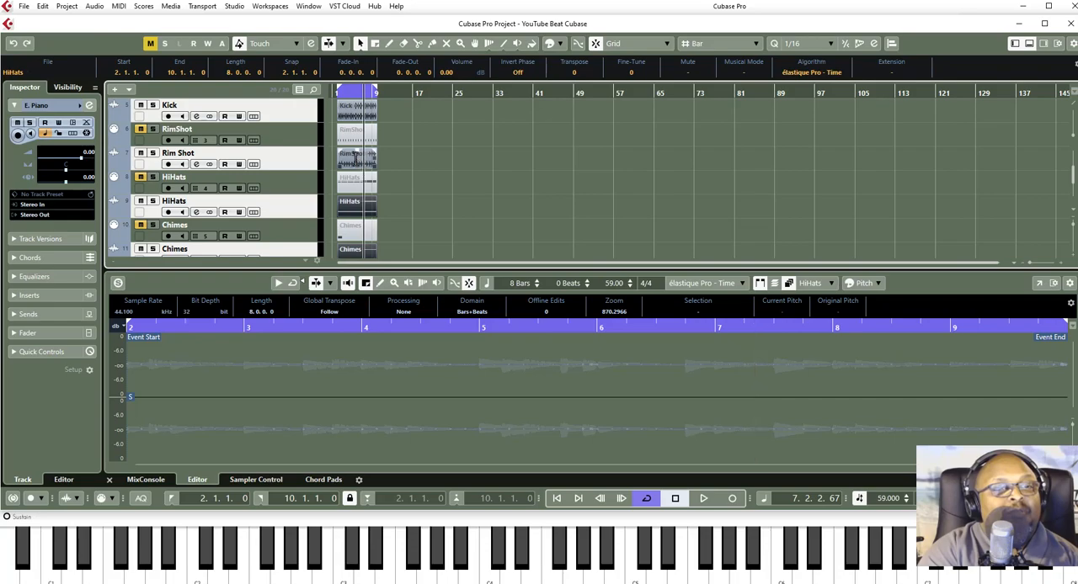
pyautogui.click(359, 161)
pyautogui.click(354, 118)
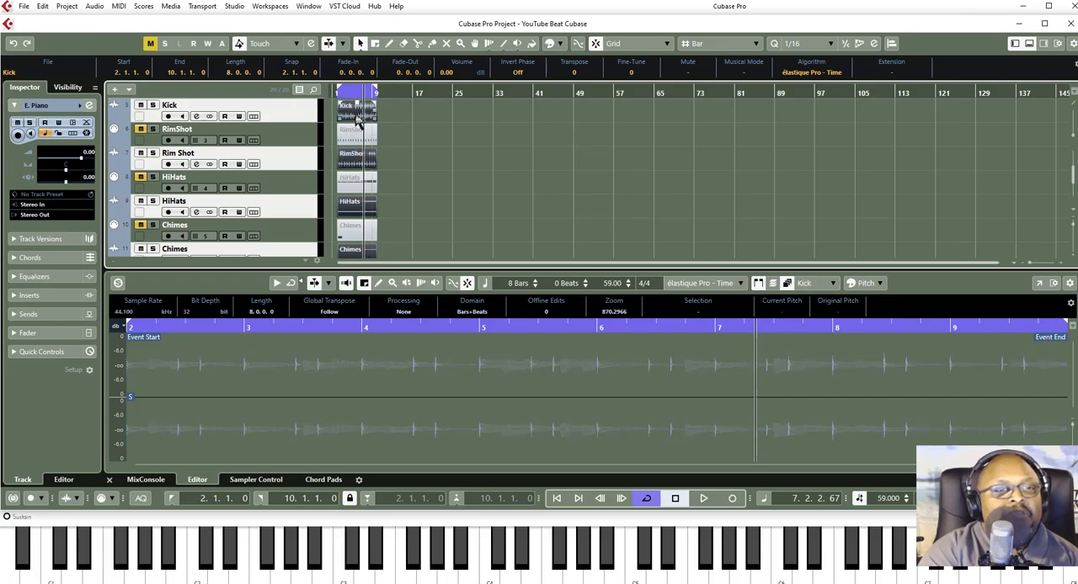
pyautogui.scroll(4, 405, 157)
pyautogui.click(369, 162)
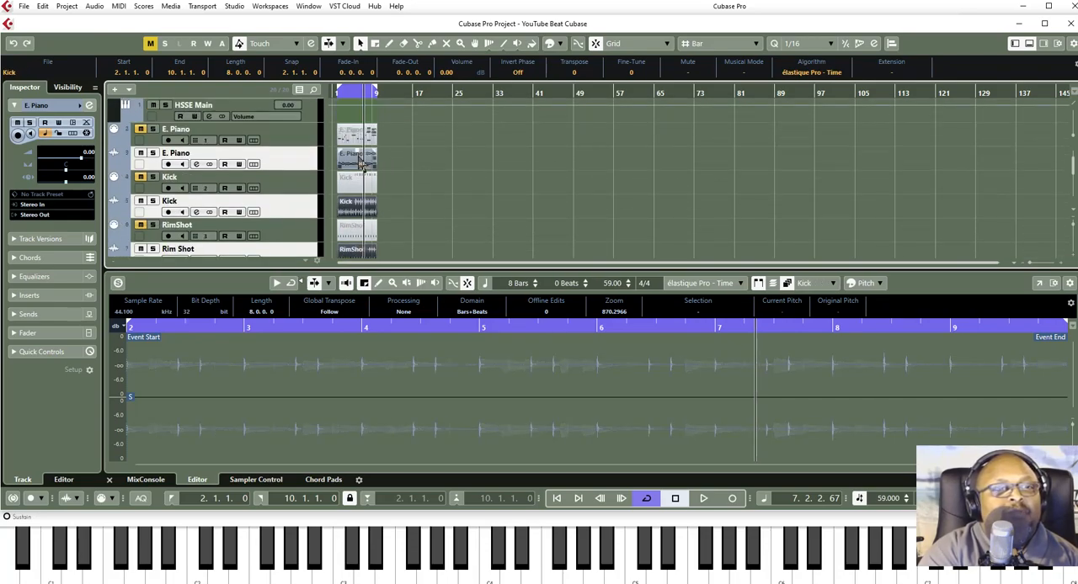
pyautogui.scroll(2, 417, 184)
pyautogui.scroll(-3, 416, 184)
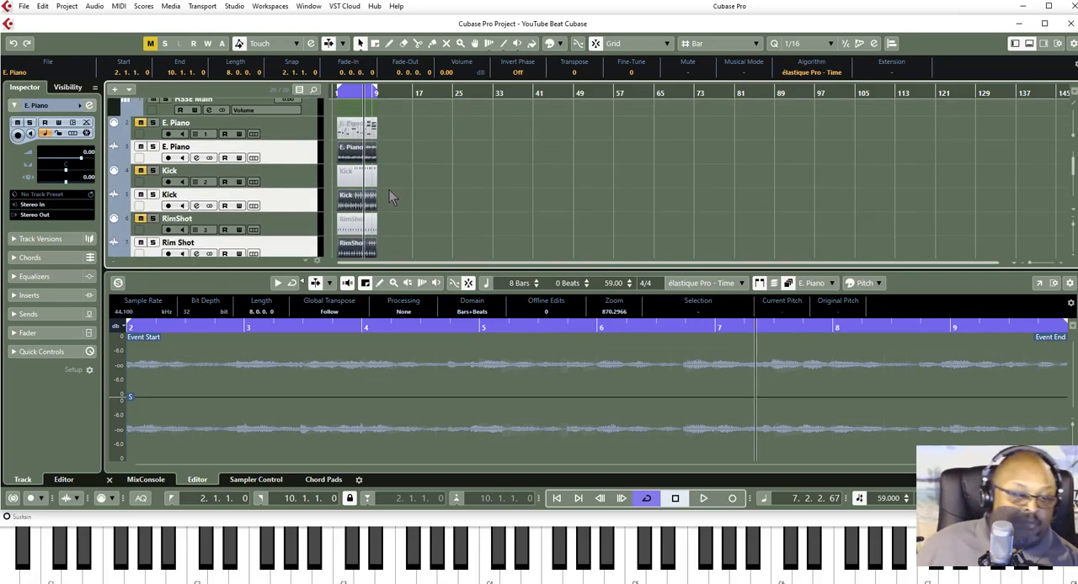
pyautogui.hotkey('ctrl', 'd')
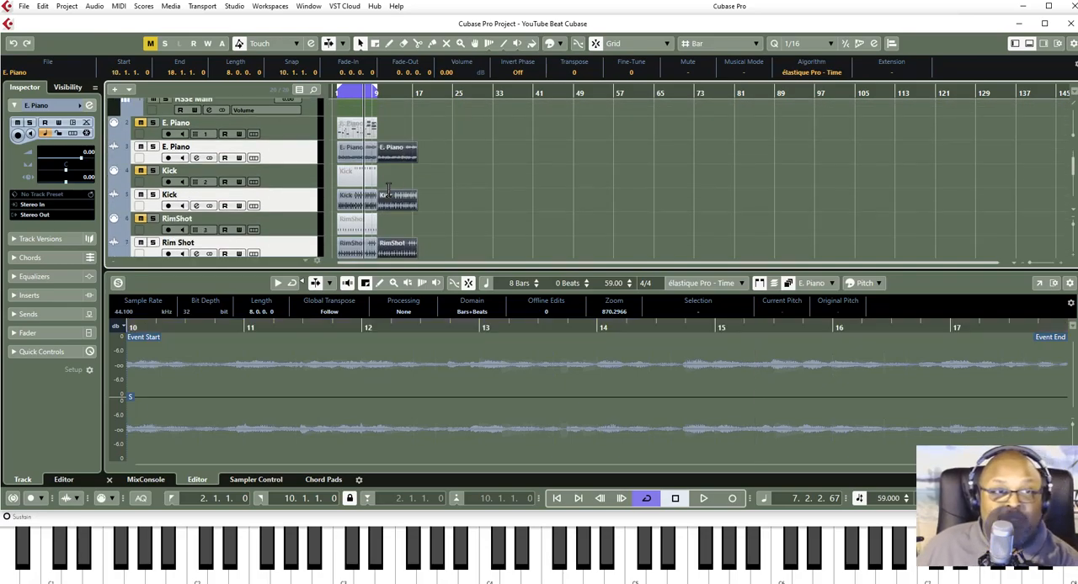
pyautogui.hotkey('ctrl', 'd')
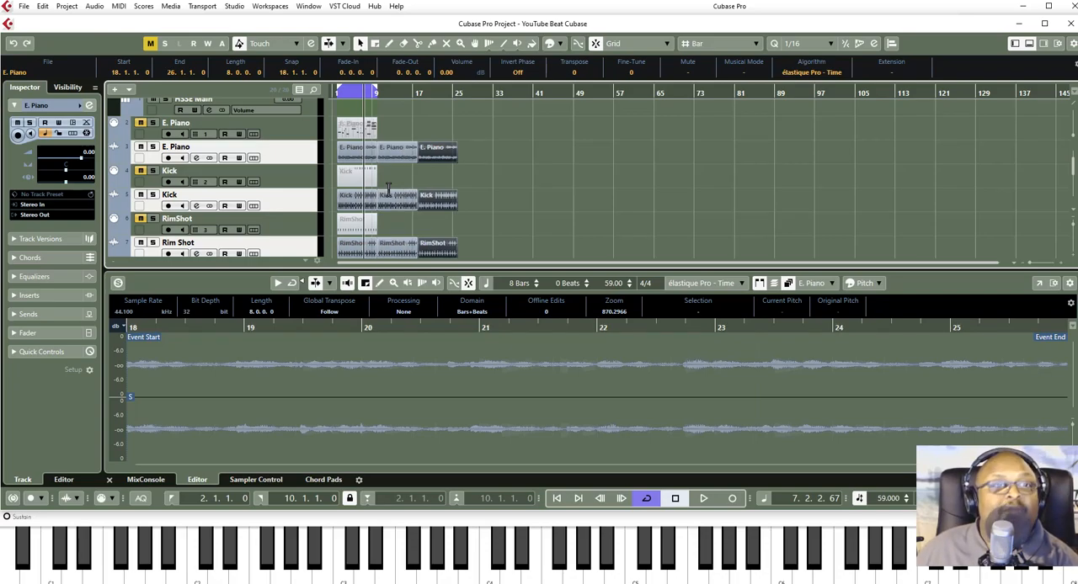
pyautogui.hotkey('ctrl', 'd')
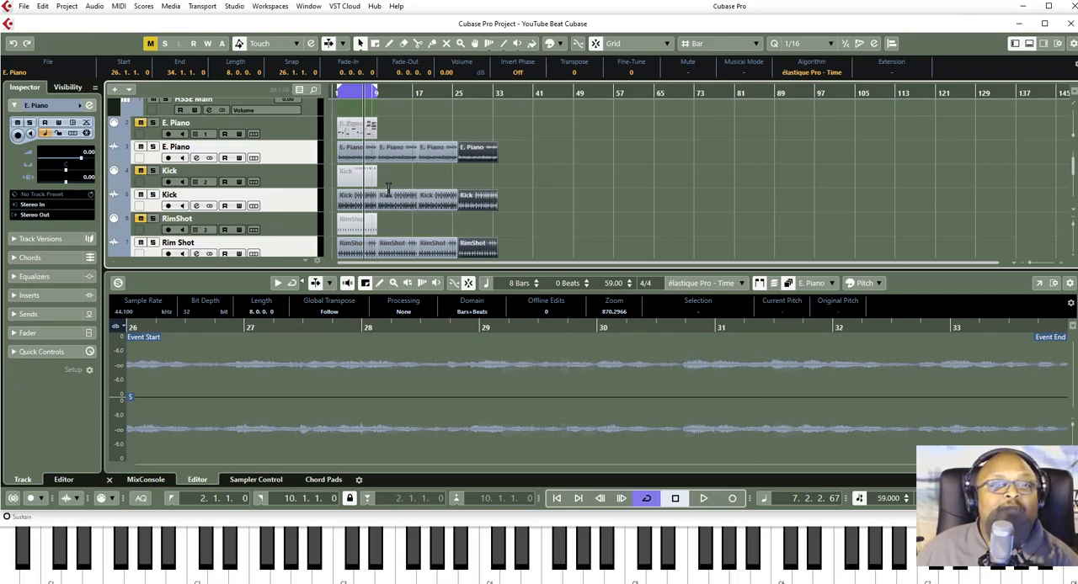
pyautogui.hotkey('ctrl', 'd')
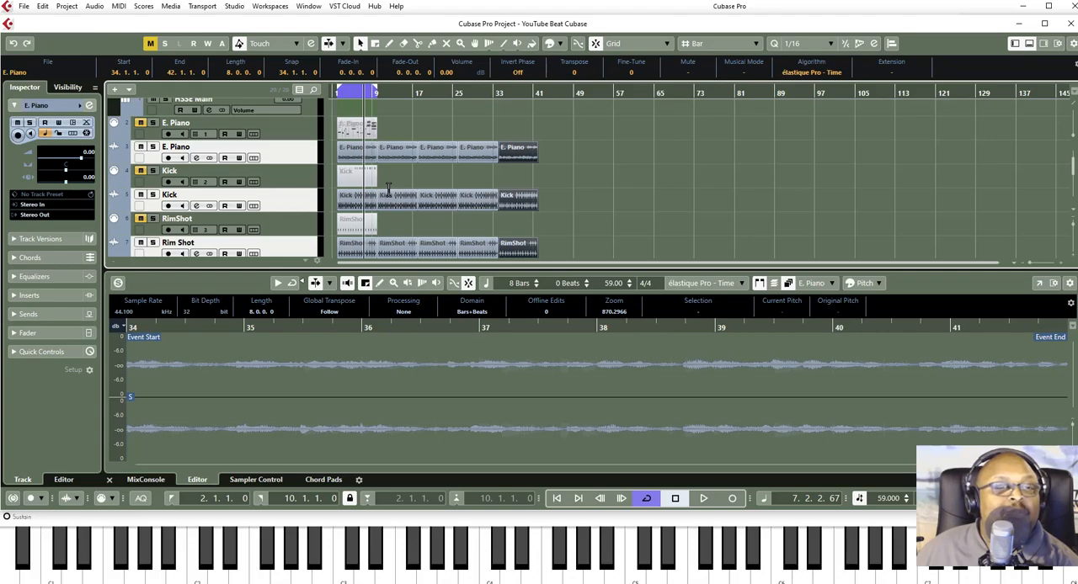
# - Duplicate the selected audio events on all tracks three more times so the arrangement extends to bar 66
pyautogui.hotkey('ctrl', 'd')
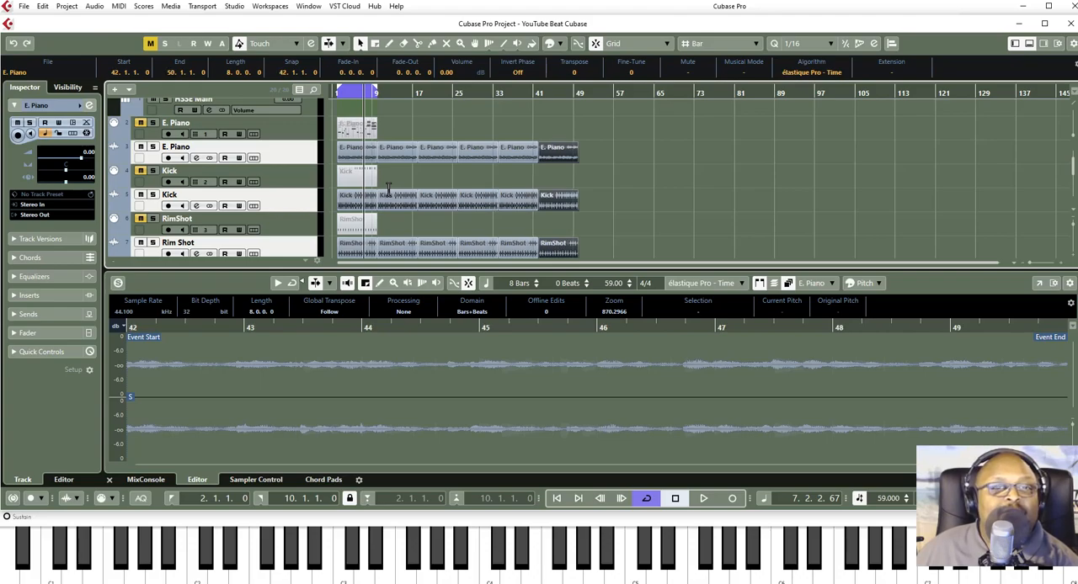
pyautogui.hotkey('ctrl', 'd')
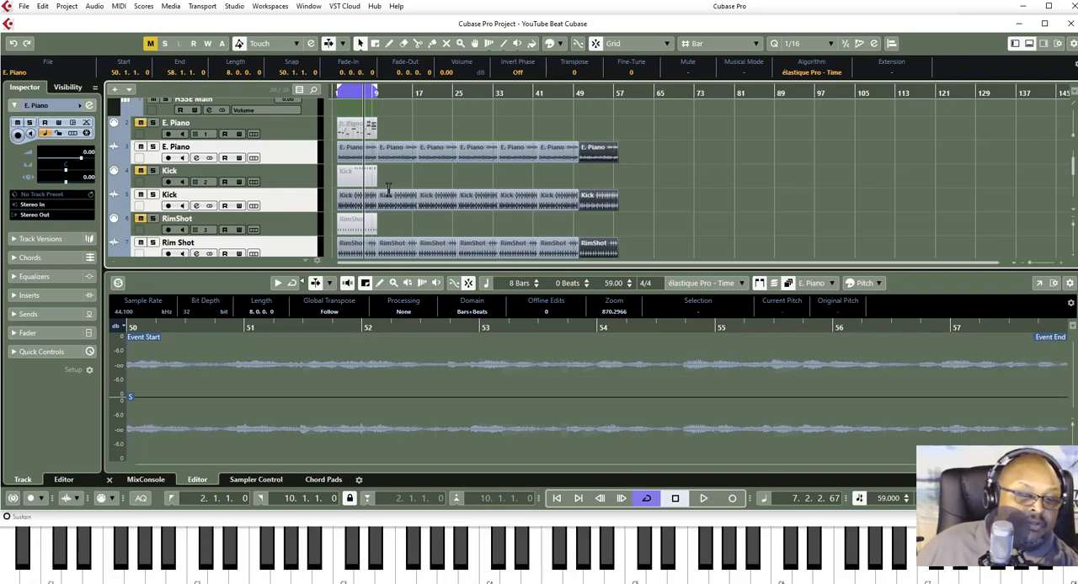
pyautogui.hotkey('ctrl', 'd')
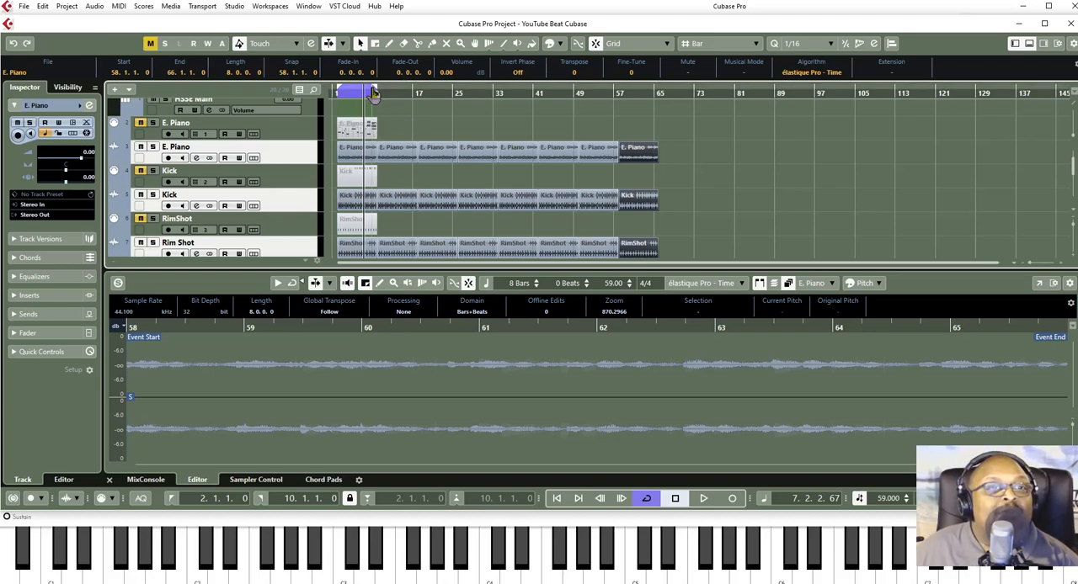
# - Extend the cycle range's right locator to bar 66, deselect the events and place the playback cursor at the arrangement's end
pyautogui.moveTo(377, 95); pyautogui.dragTo(661, 123)
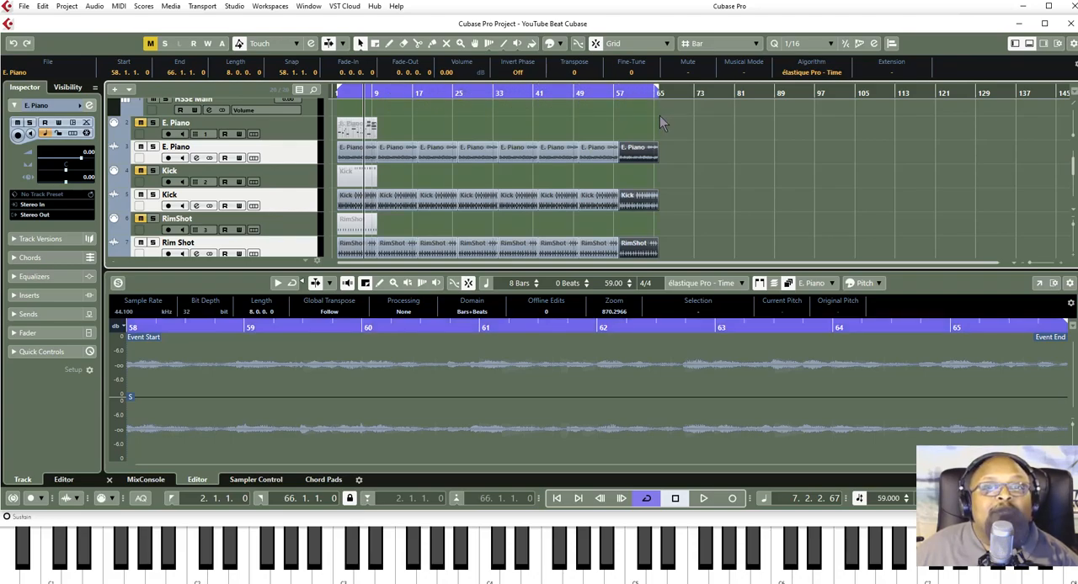
pyautogui.click(660, 111)
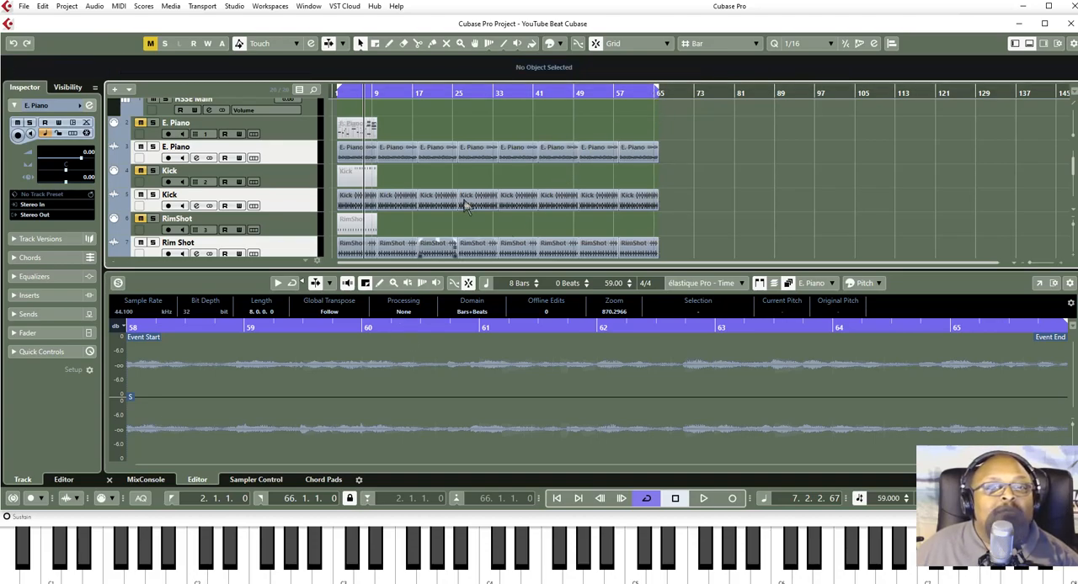
pyautogui.click(656, 92)
pyautogui.click(663, 94)
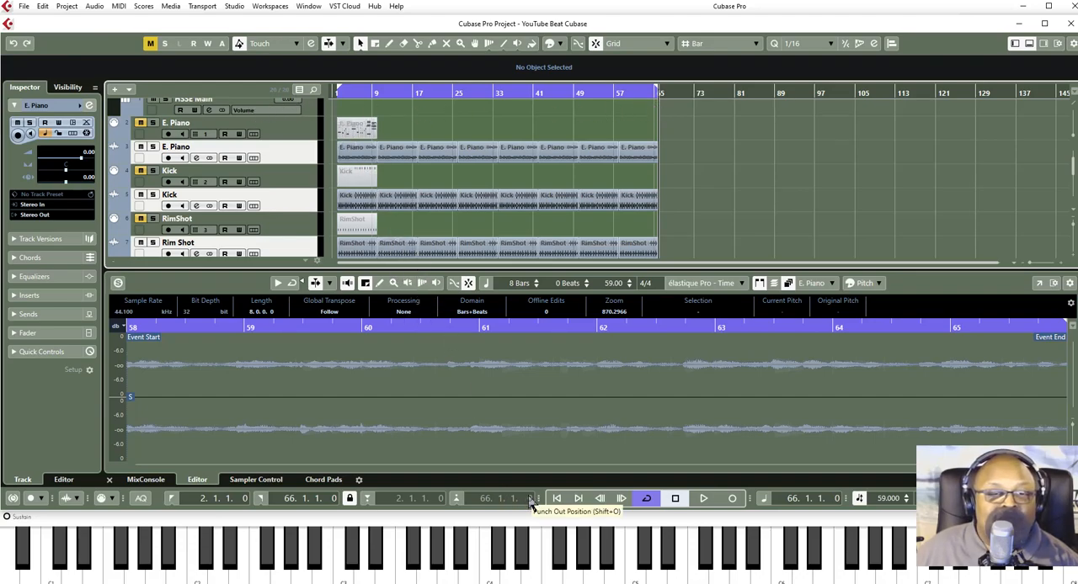
# - Turn off cycle mode while the arrangement plays, and stop playback
pyautogui.click(675, 498)
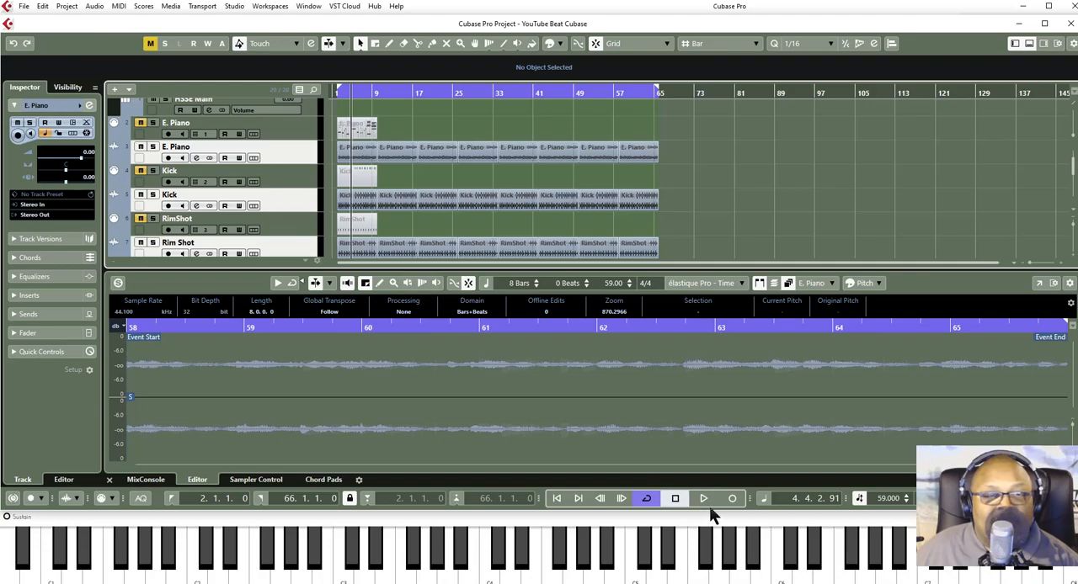
pyautogui.click(703, 499)
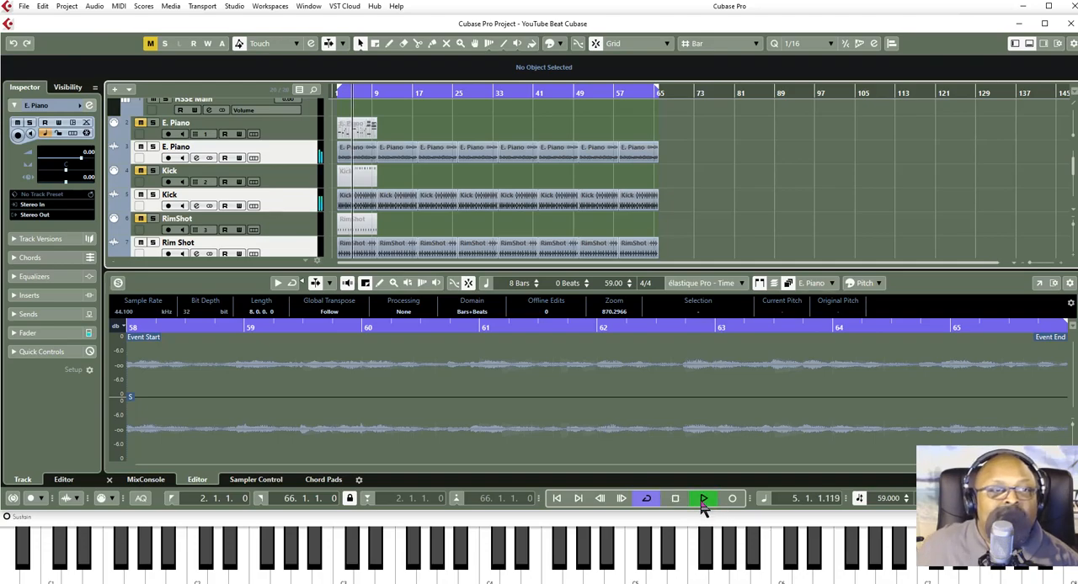
pyautogui.click(645, 499)
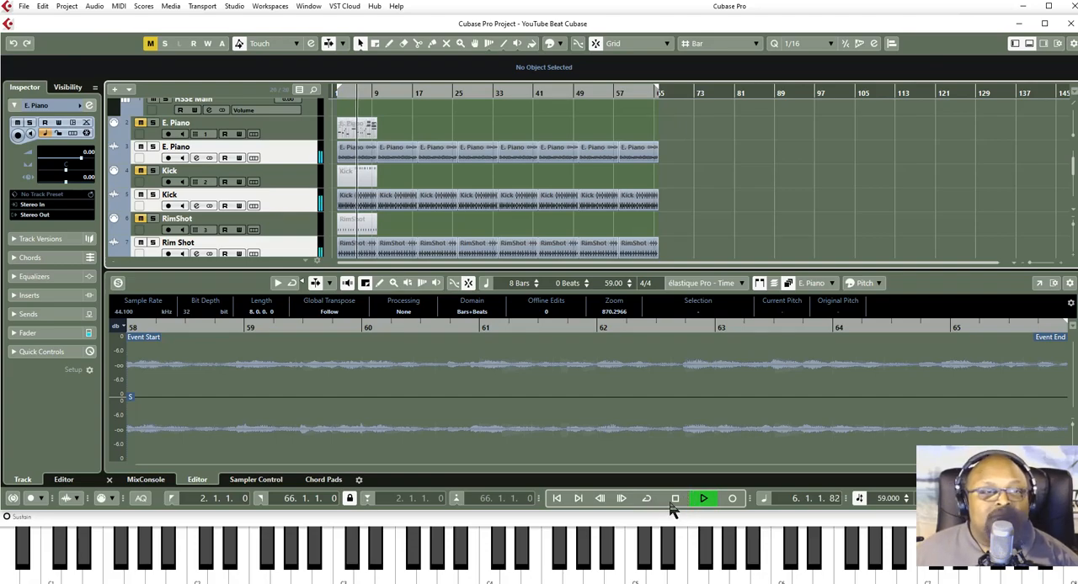
pyautogui.click(674, 499)
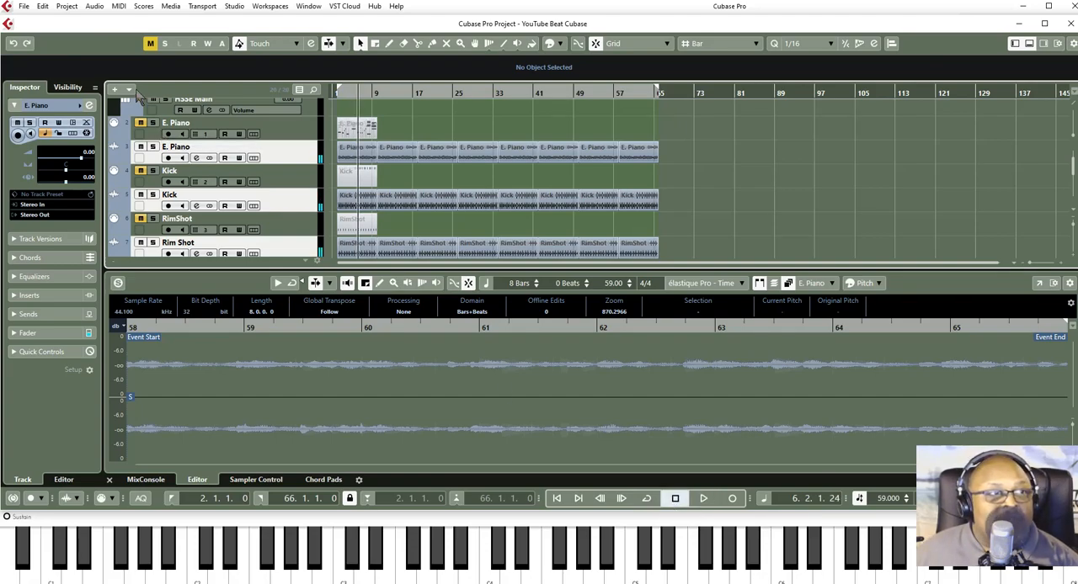
# - Start an audio mixdown export and name the file YouTube Beat Cubase
pyautogui.click(23, 6)
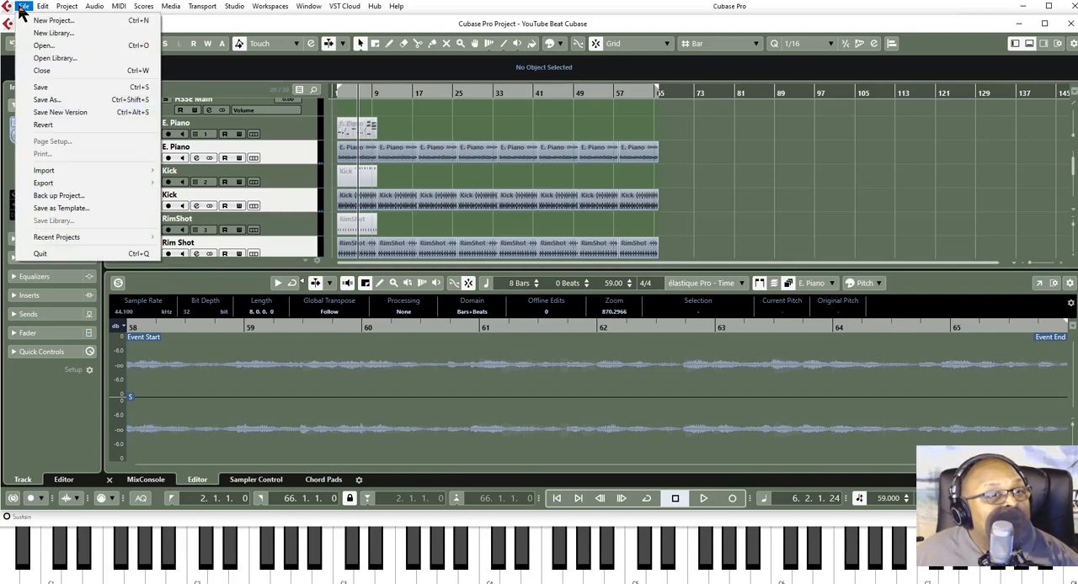
pyautogui.moveTo(45, 186)
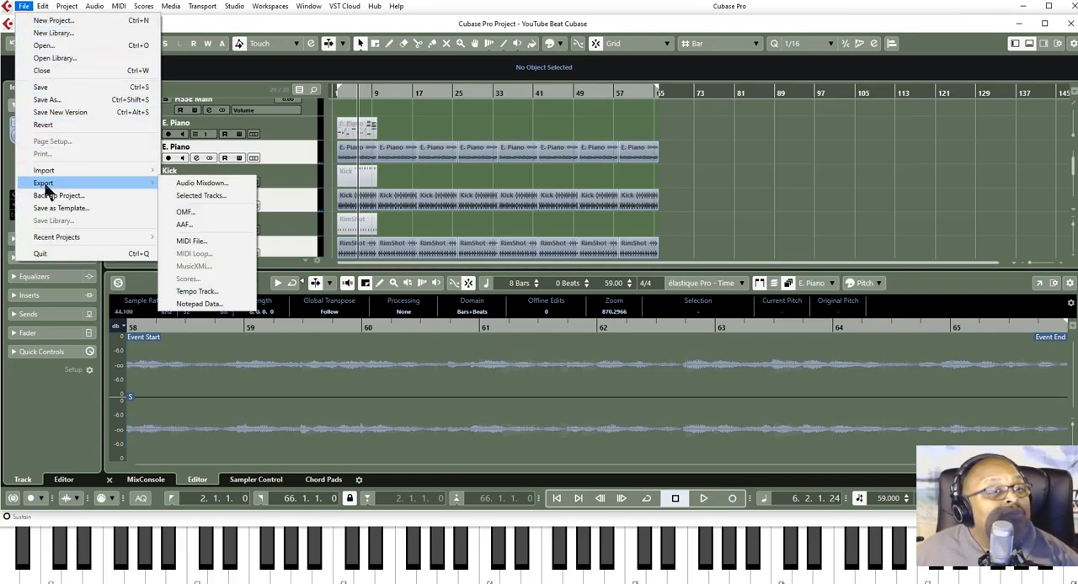
pyautogui.click(201, 183)
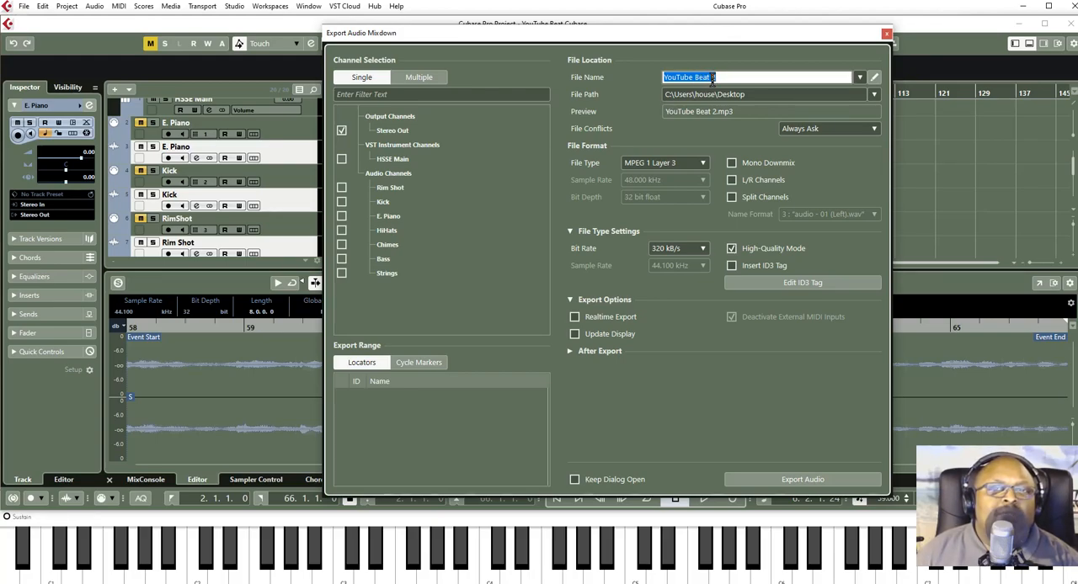
pyautogui.click(711, 77)
pyautogui.press('BackSpace')
pyautogui.write('2')
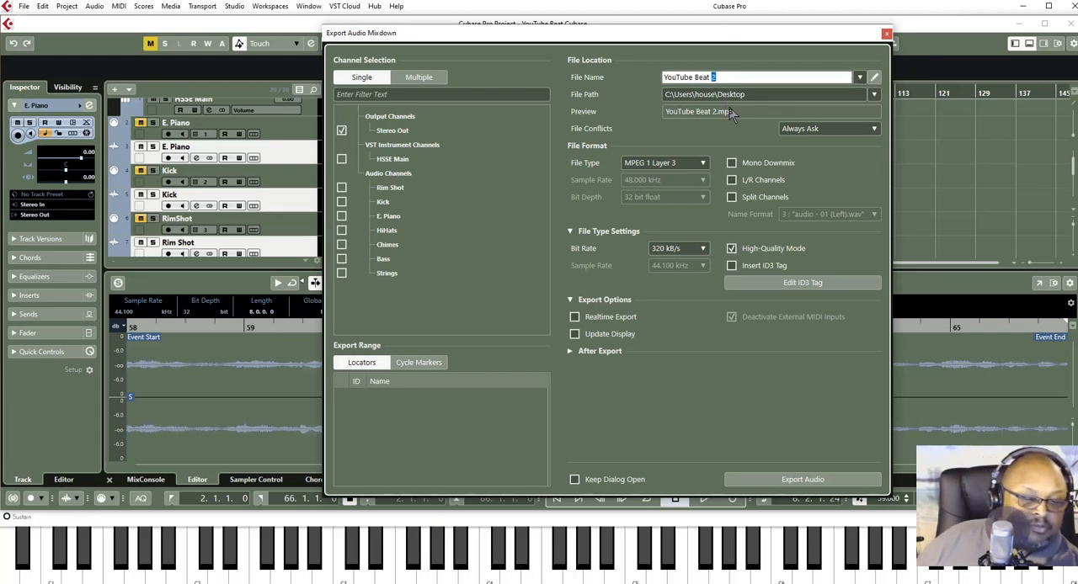
pyautogui.write('Cubase')
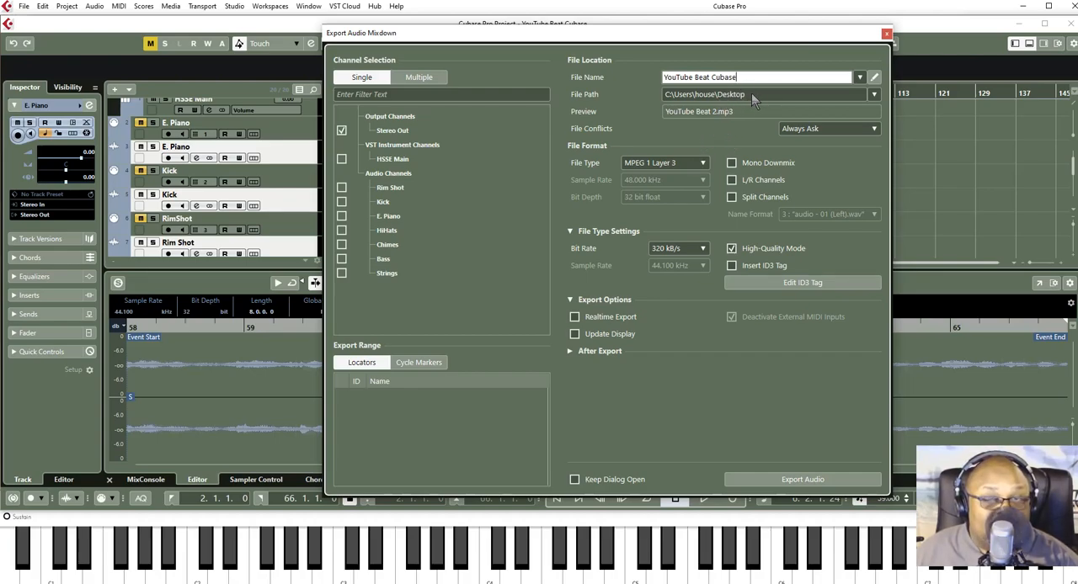
# - Check the mixdown's save location and the available file type and bit rate options without changing them
pyautogui.click(875, 94)
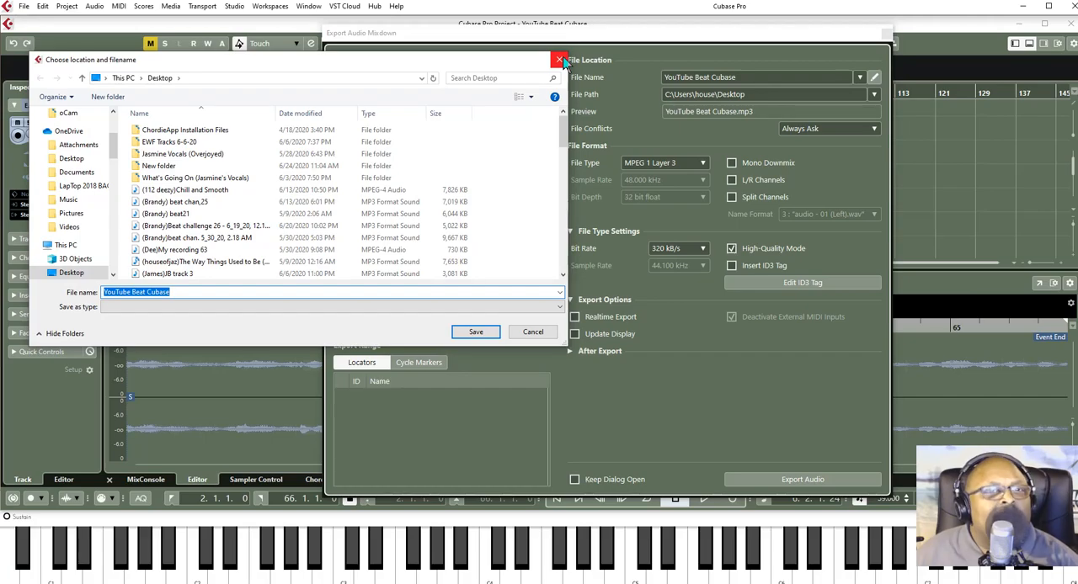
pyautogui.click(561, 61)
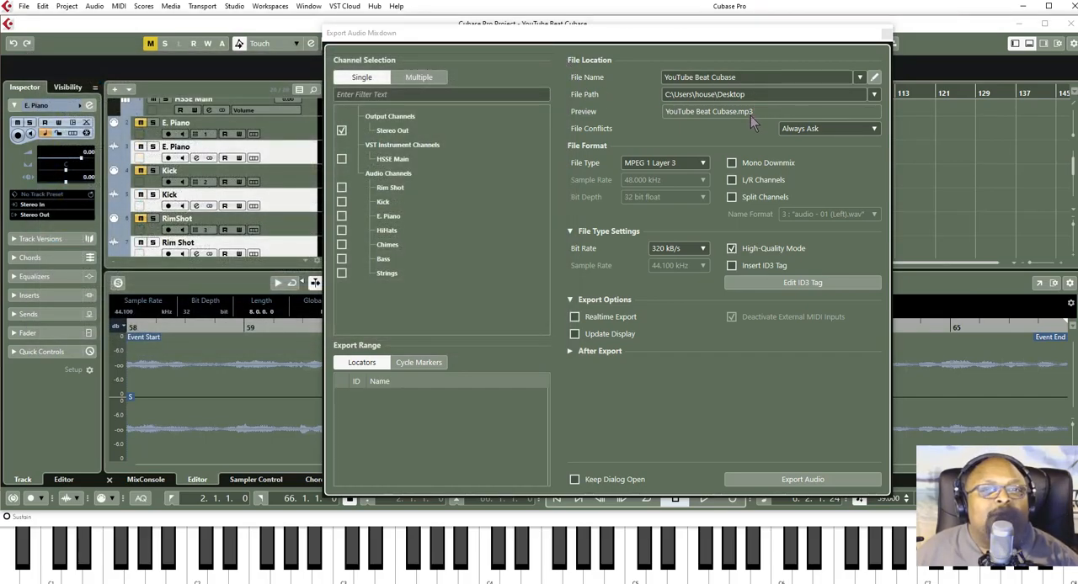
pyautogui.click(752, 113)
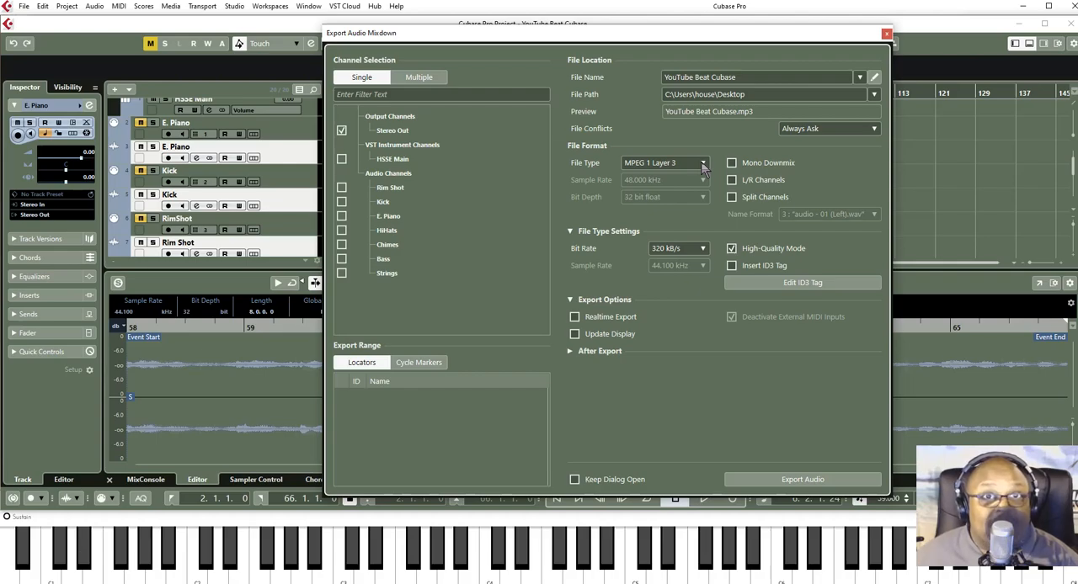
pyautogui.click(702, 163)
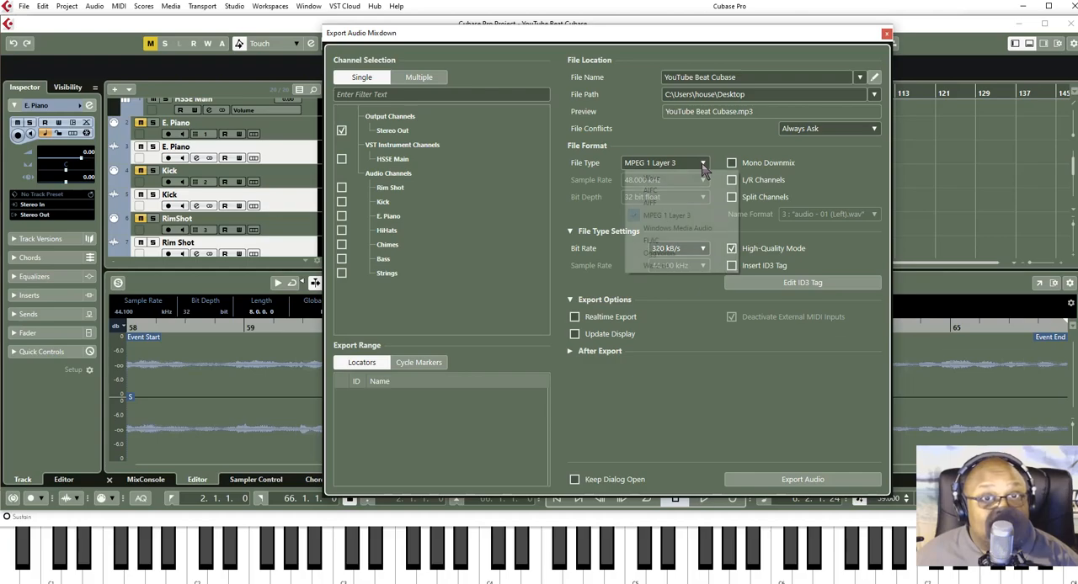
pyautogui.click(704, 166)
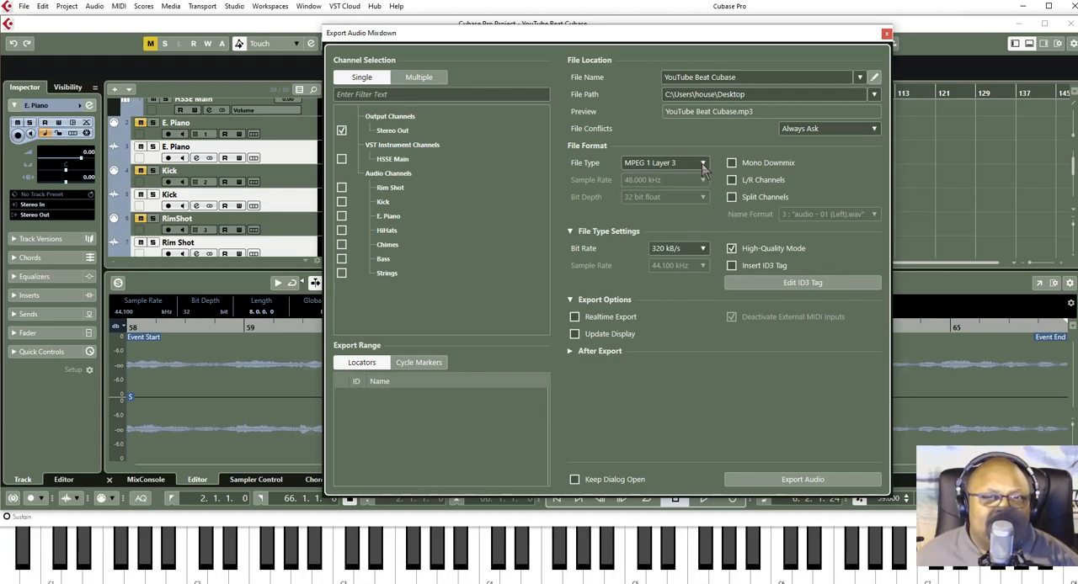
pyautogui.click(699, 253)
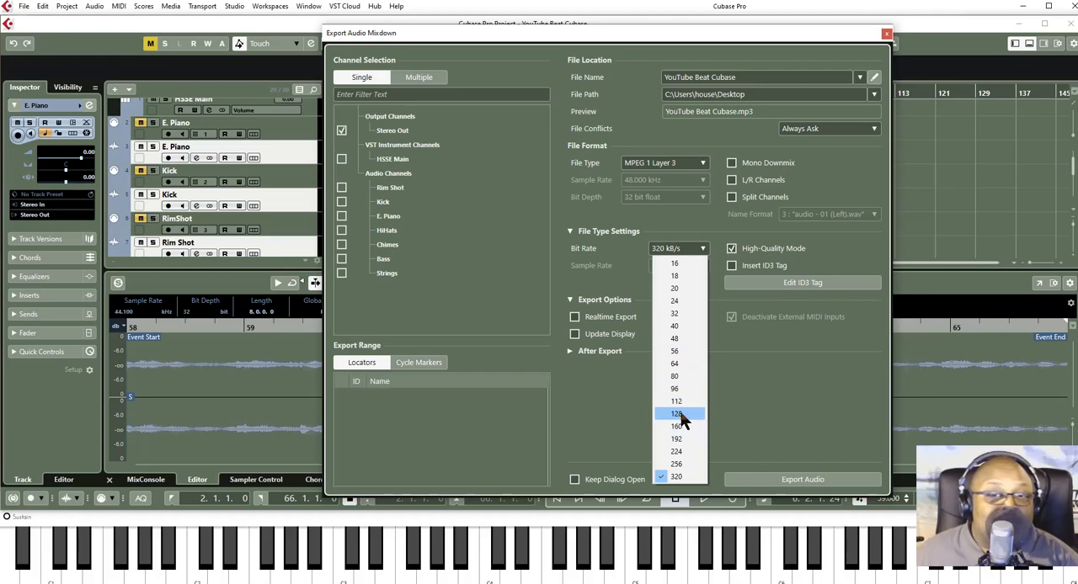
pyautogui.click(771, 403)
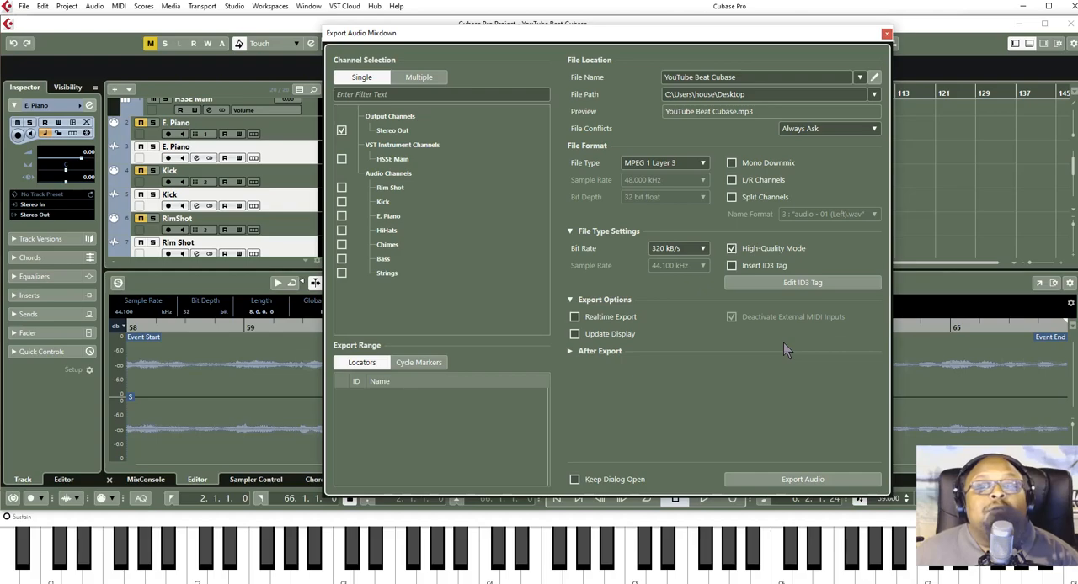
# - Export the Stereo Out mixdown to the desktop as a 320 kB/s MP3, and close the project with its changes saved
pyautogui.click(802, 480)
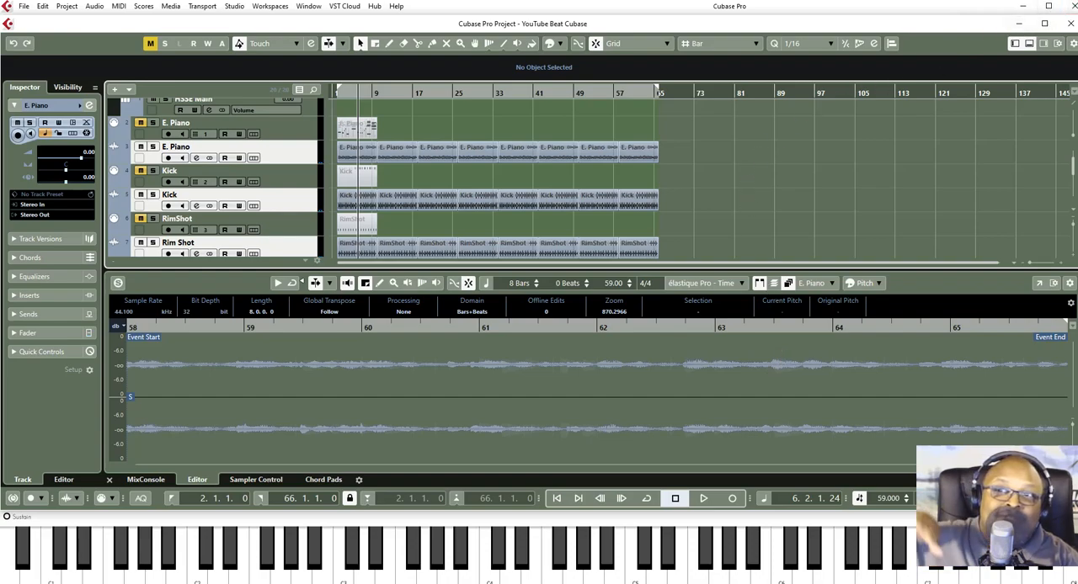
pyautogui.click(1074, 7)
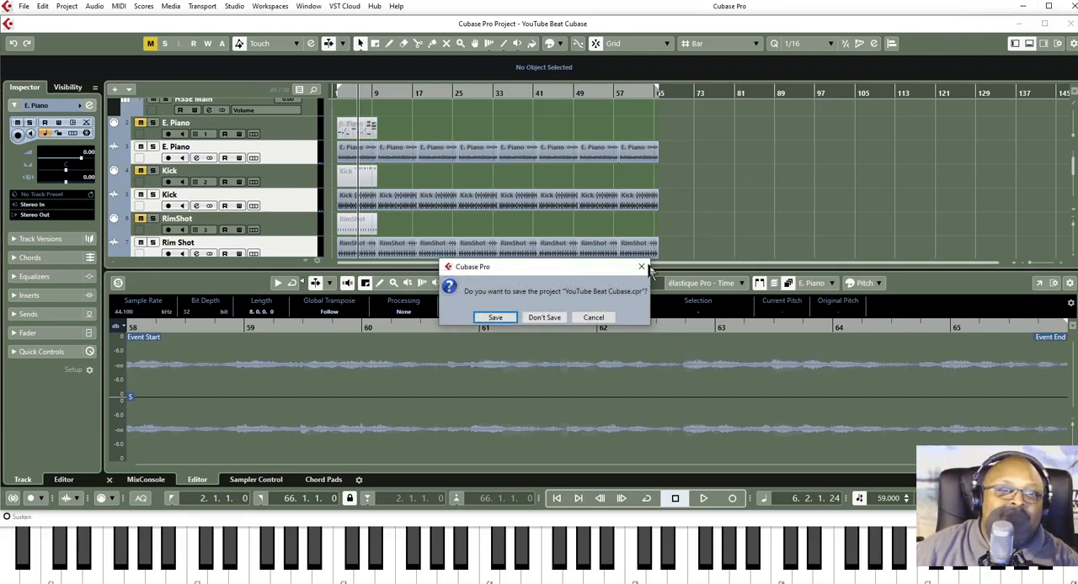
pyautogui.click(496, 319)
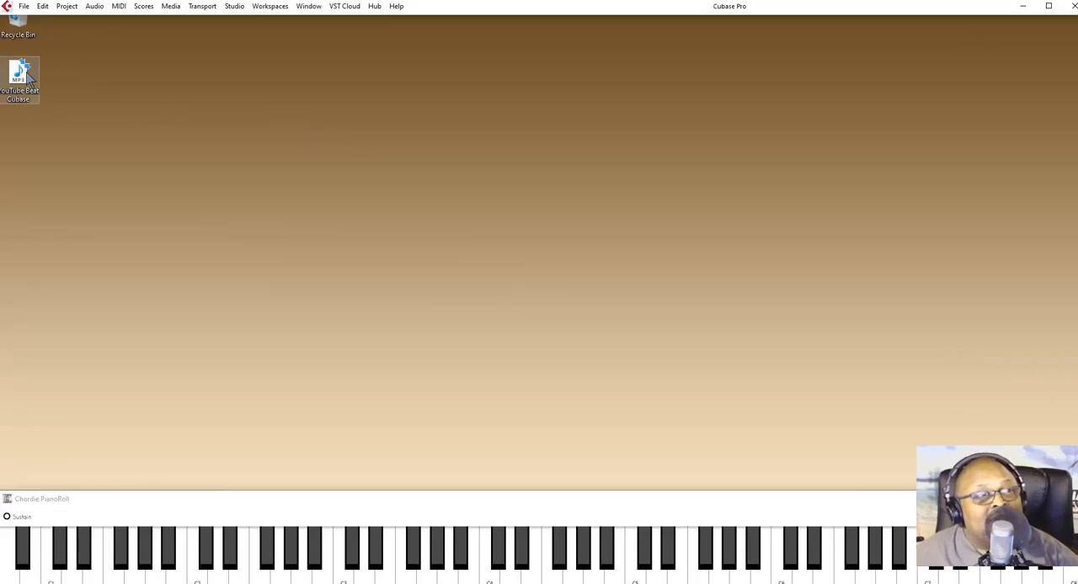
# - Move the exported MP3 to the middle of the desktop, and play it in a maximized media player window before pausing it
pyautogui.moveTo(18, 75); pyautogui.dragTo(559, 232)
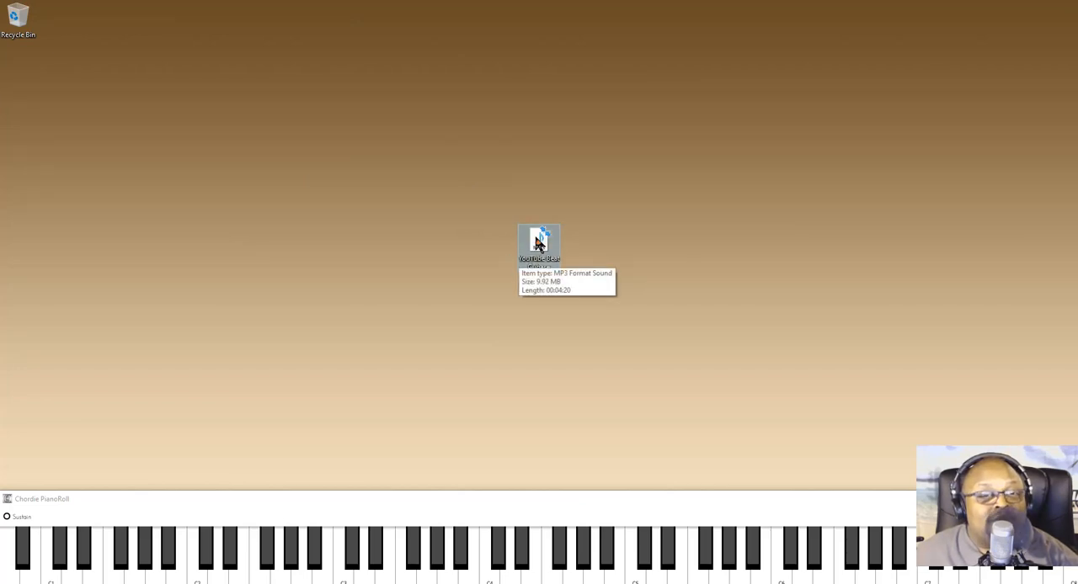
pyautogui.doubleClick(539, 243)
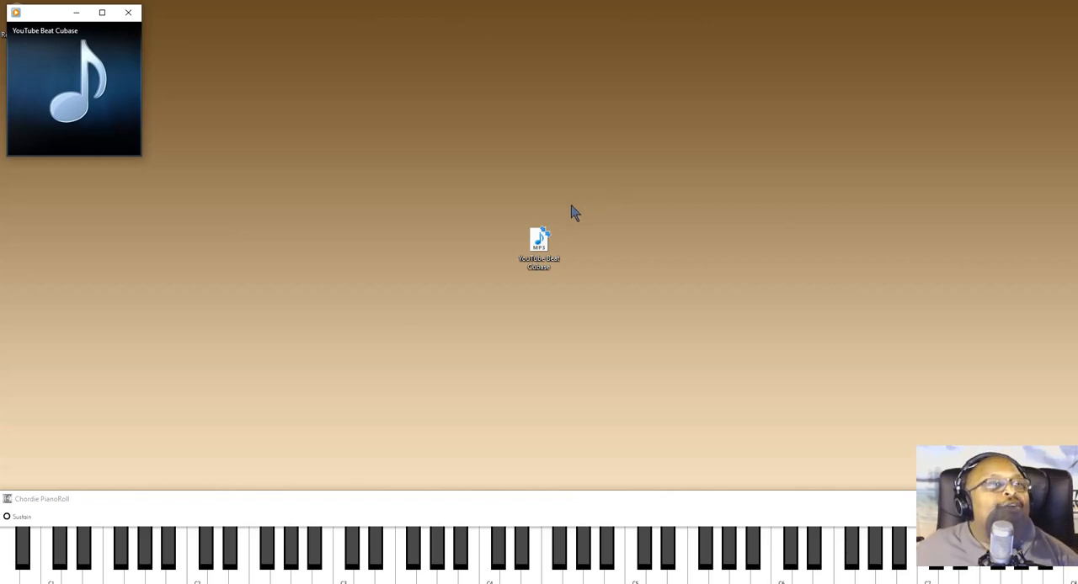
pyautogui.click(102, 14)
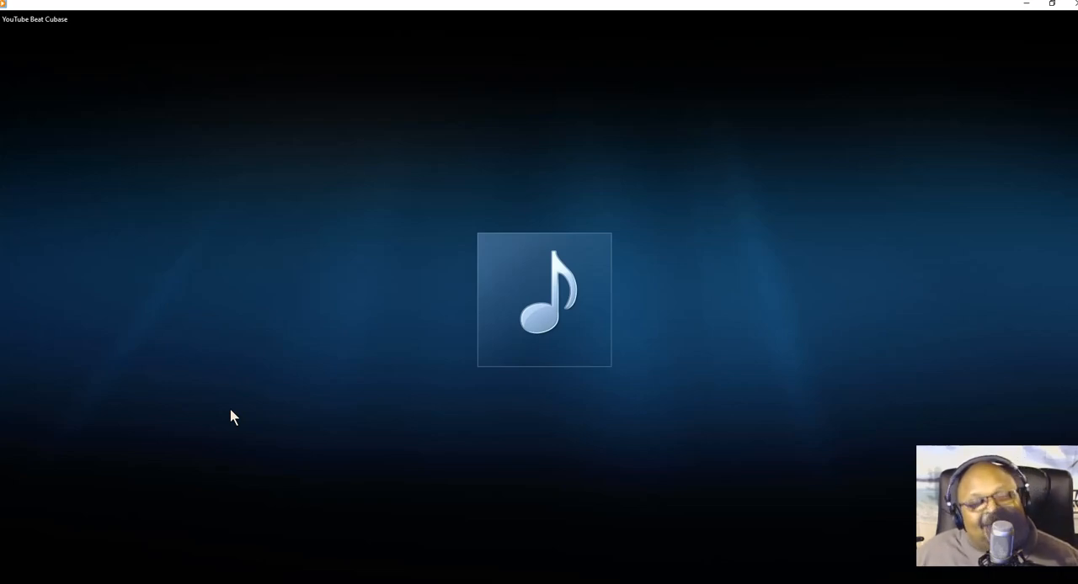
pyautogui.click(543, 574)
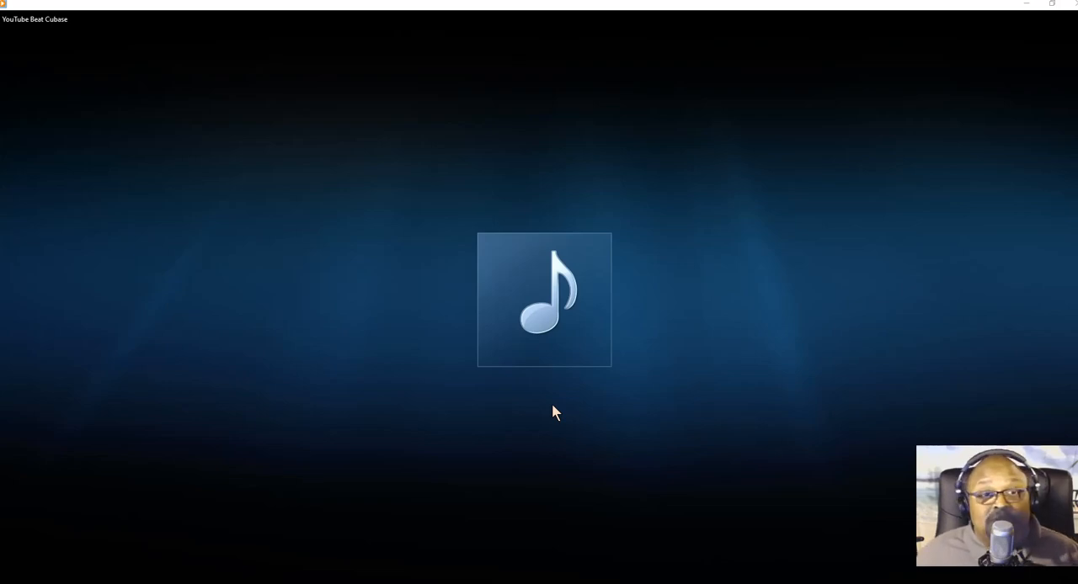
pyautogui.moveTo(515, 267)
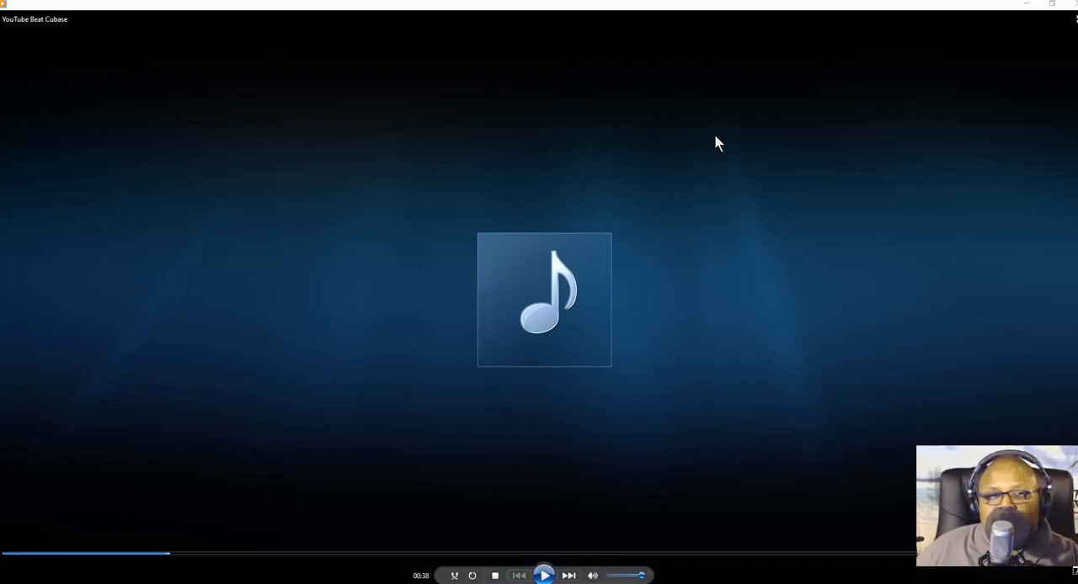